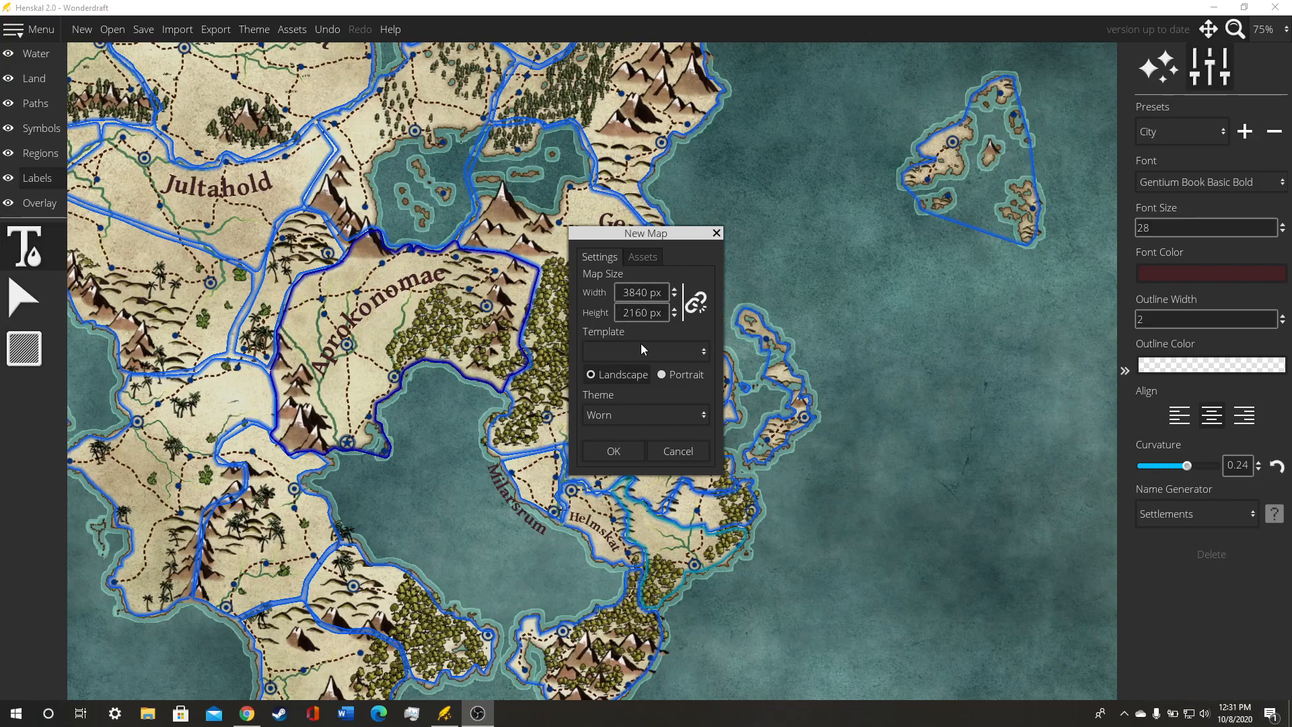
Step: Create a new 3840 × 2160 px landscape map with the Worn theme
click(642, 259)
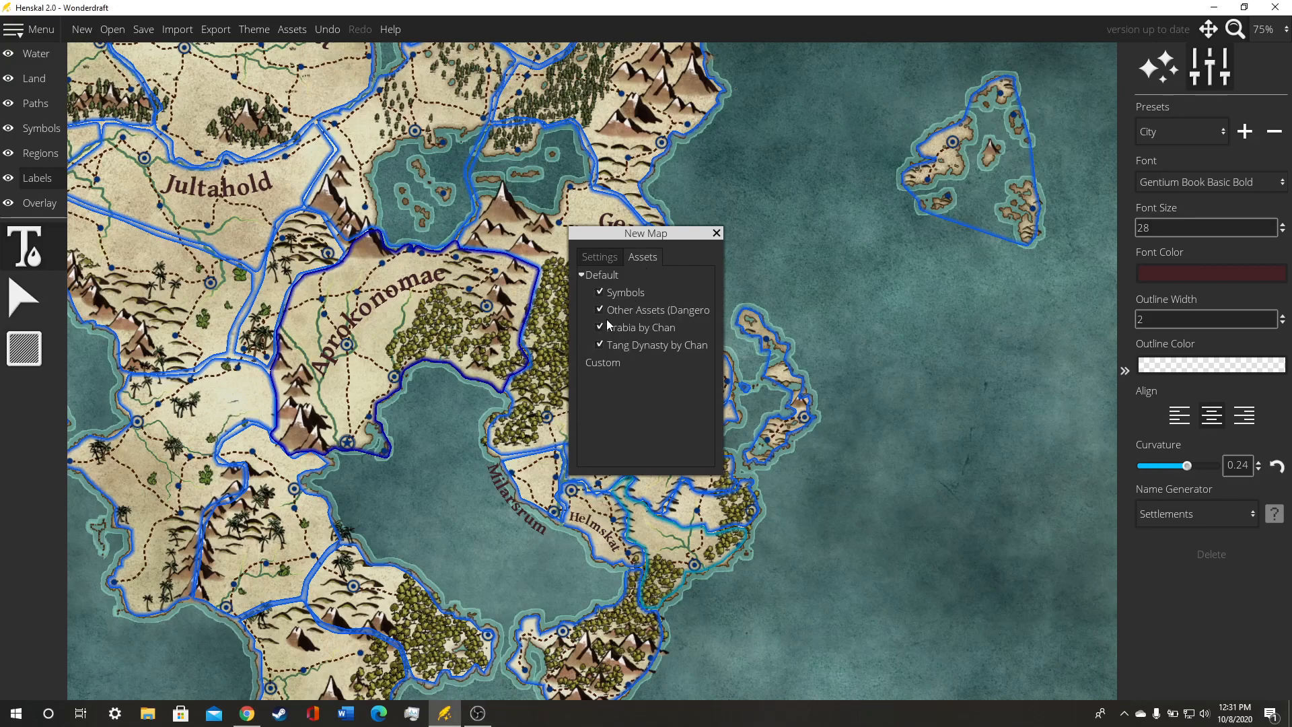
click(598, 258)
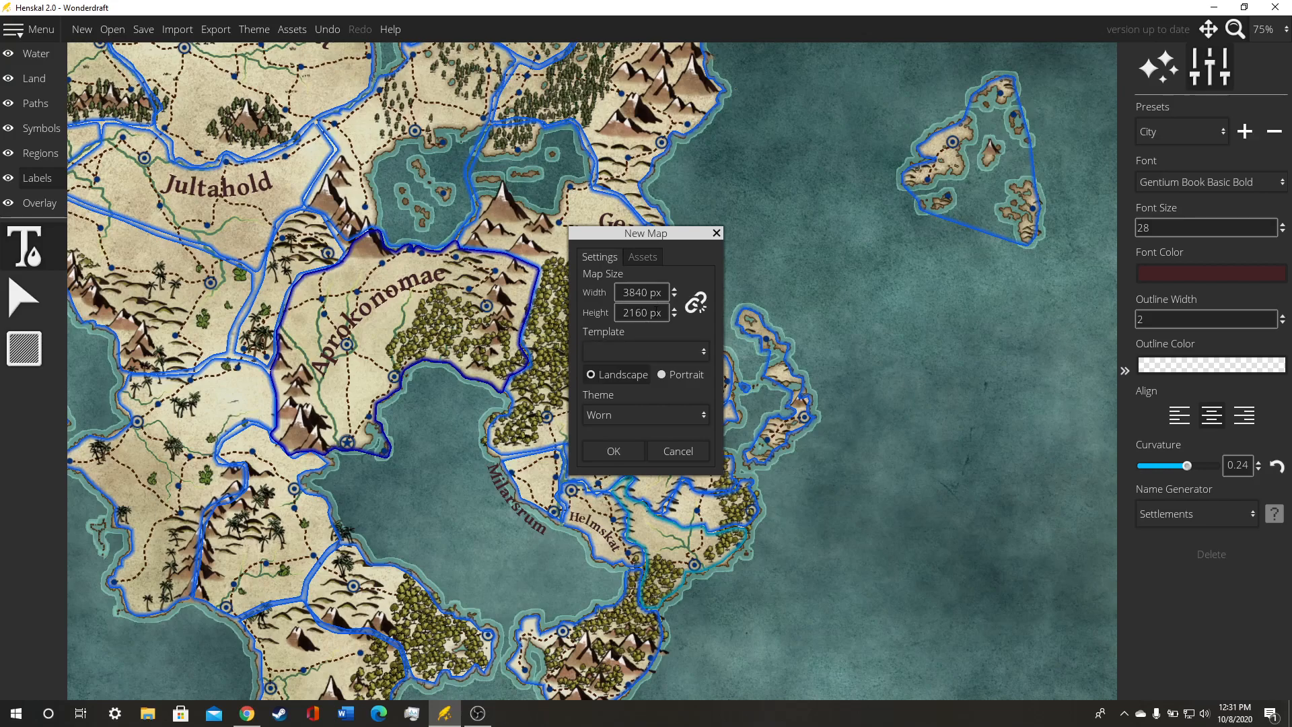
click(620, 447)
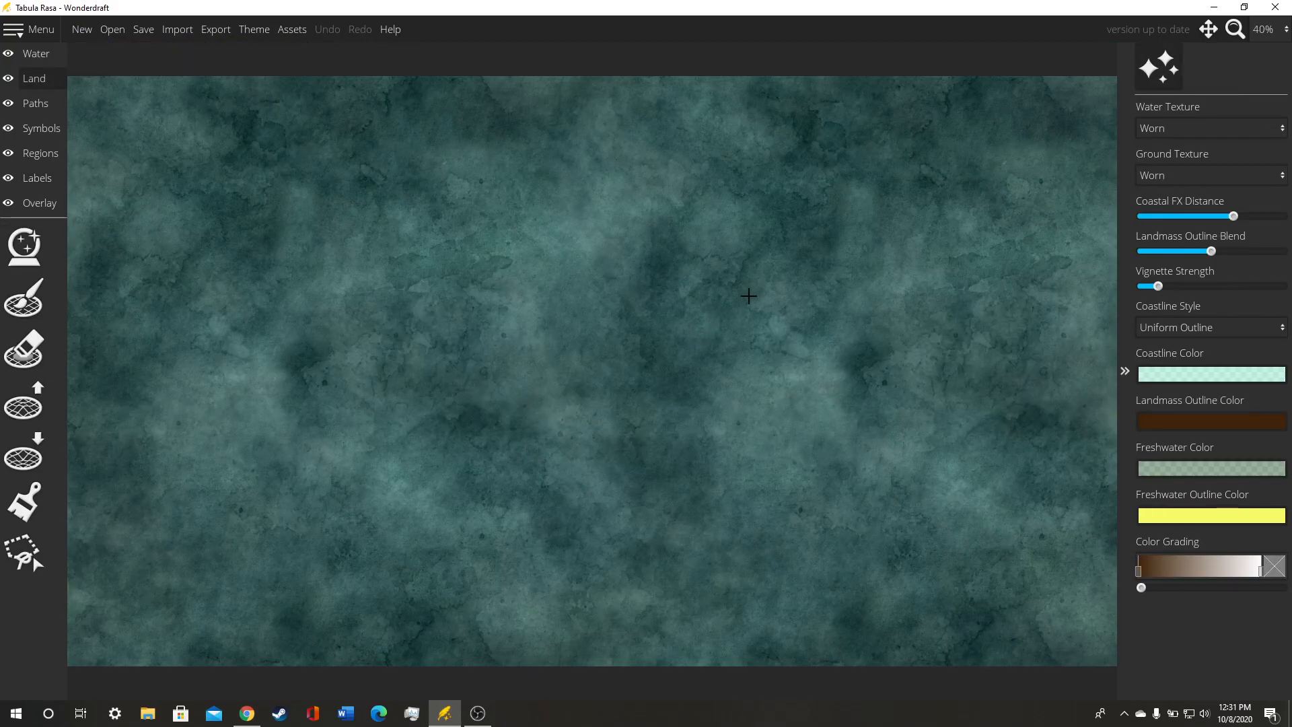
drag(737, 307, 711, 254)
scroll(704, 338, up, 2)
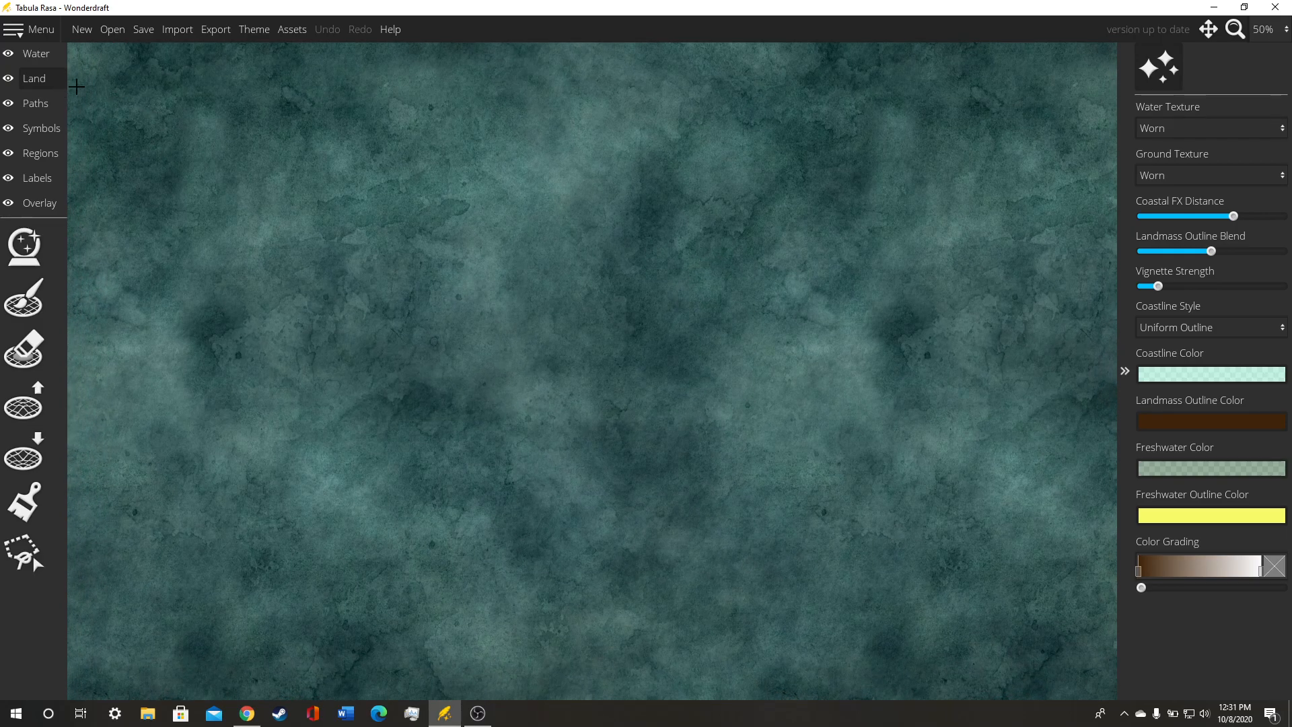
click(1165, 131)
click(1166, 131)
scroll(979, 277, down, 2)
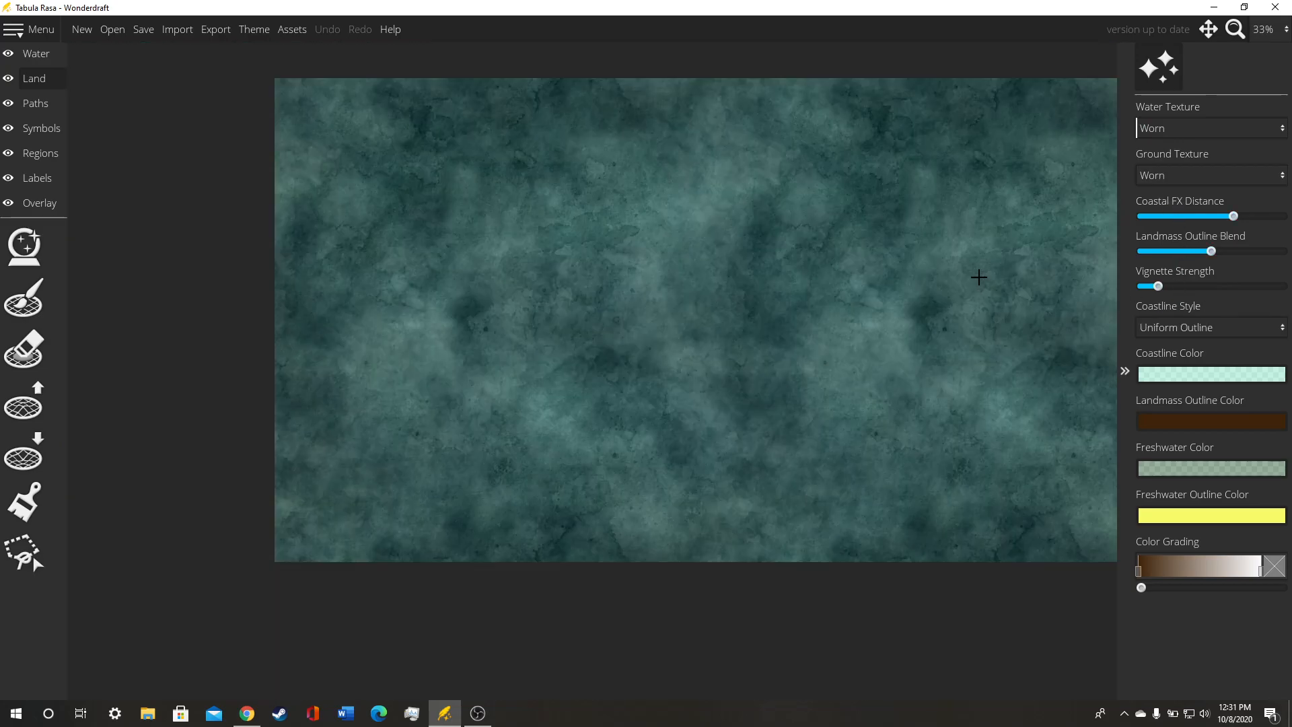
scroll(871, 306, up, 2)
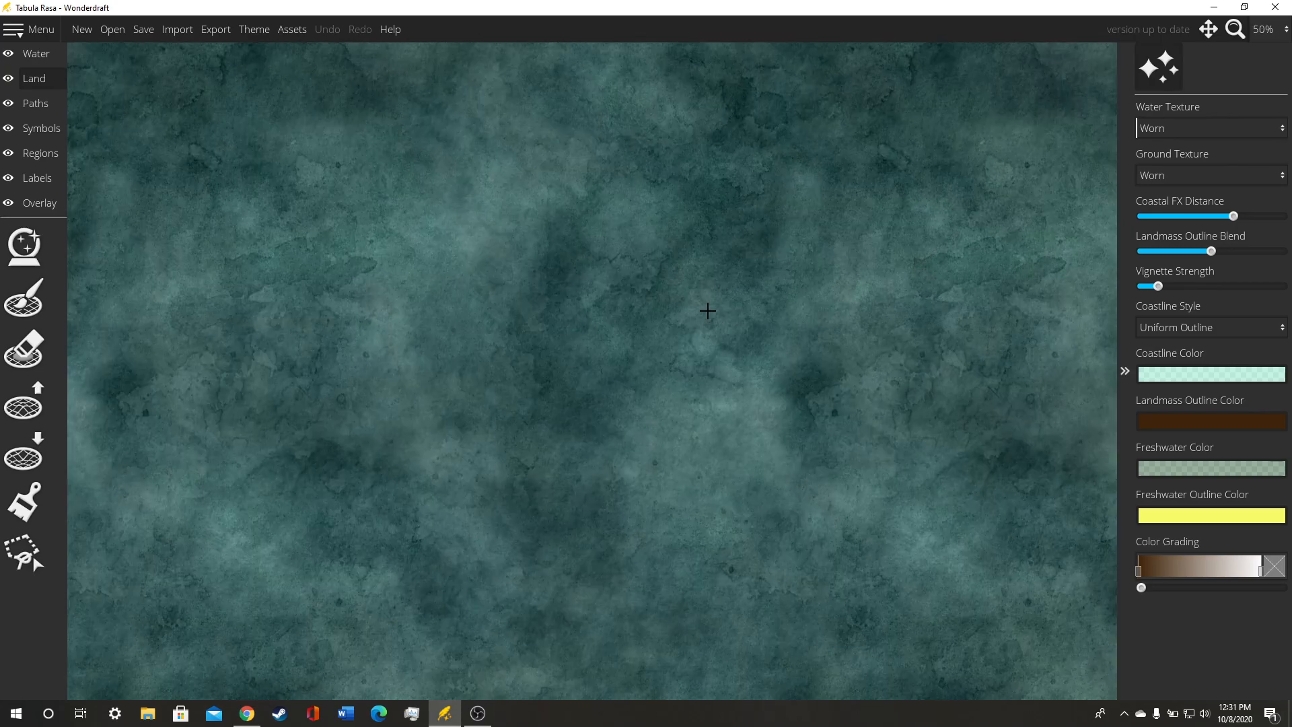
Step: Generate a landmass on the blank map using the Continent pattern
click(23, 246)
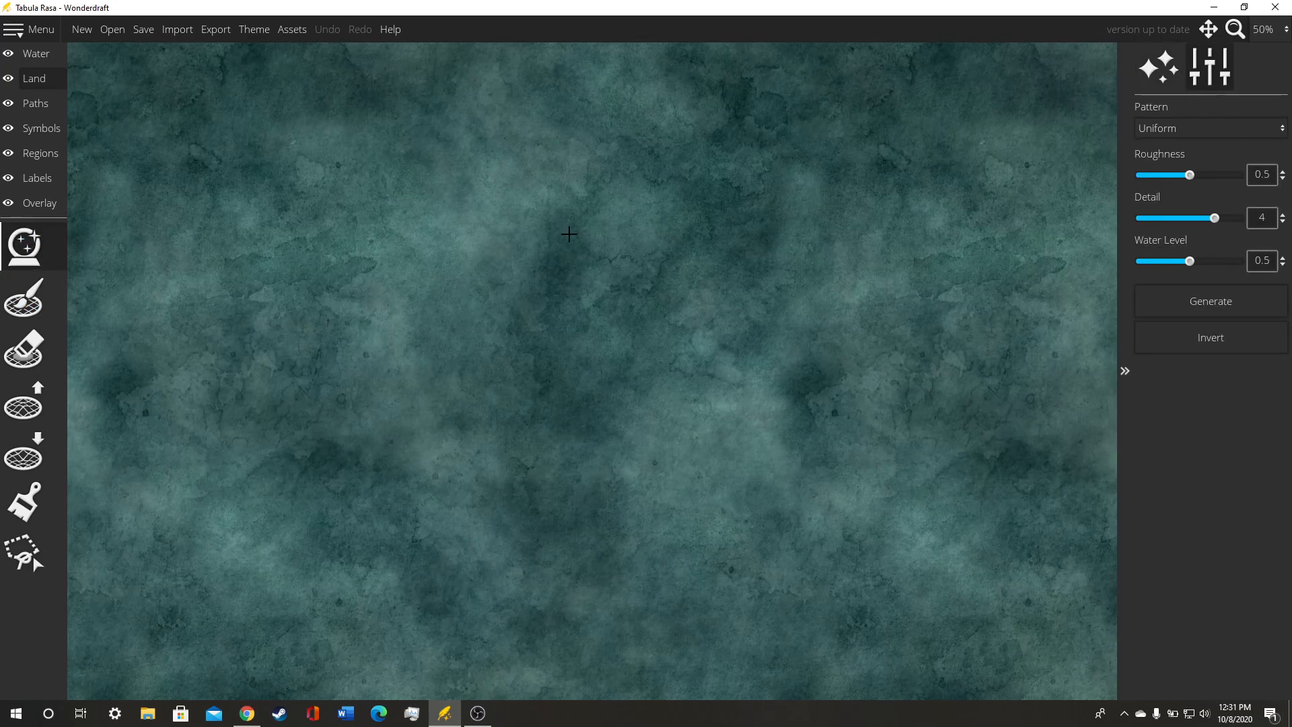
click(1209, 134)
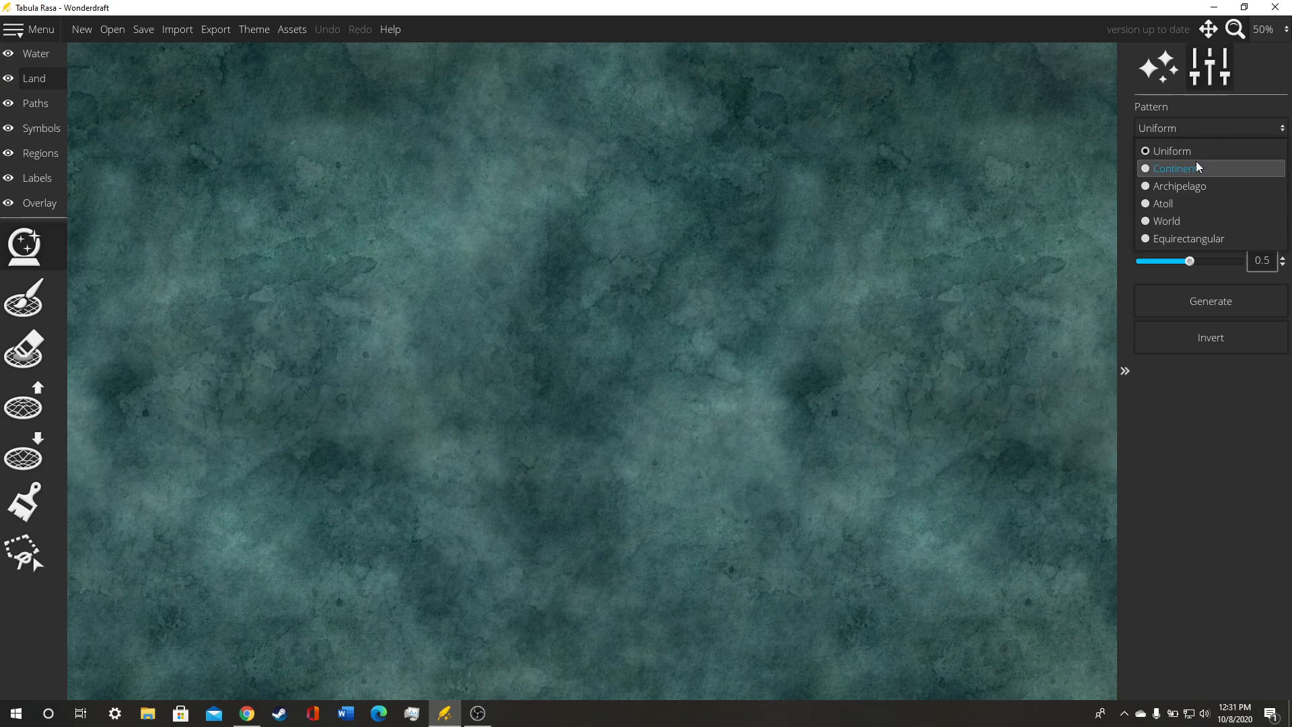
click(1195, 165)
scroll(902, 220, down, 1)
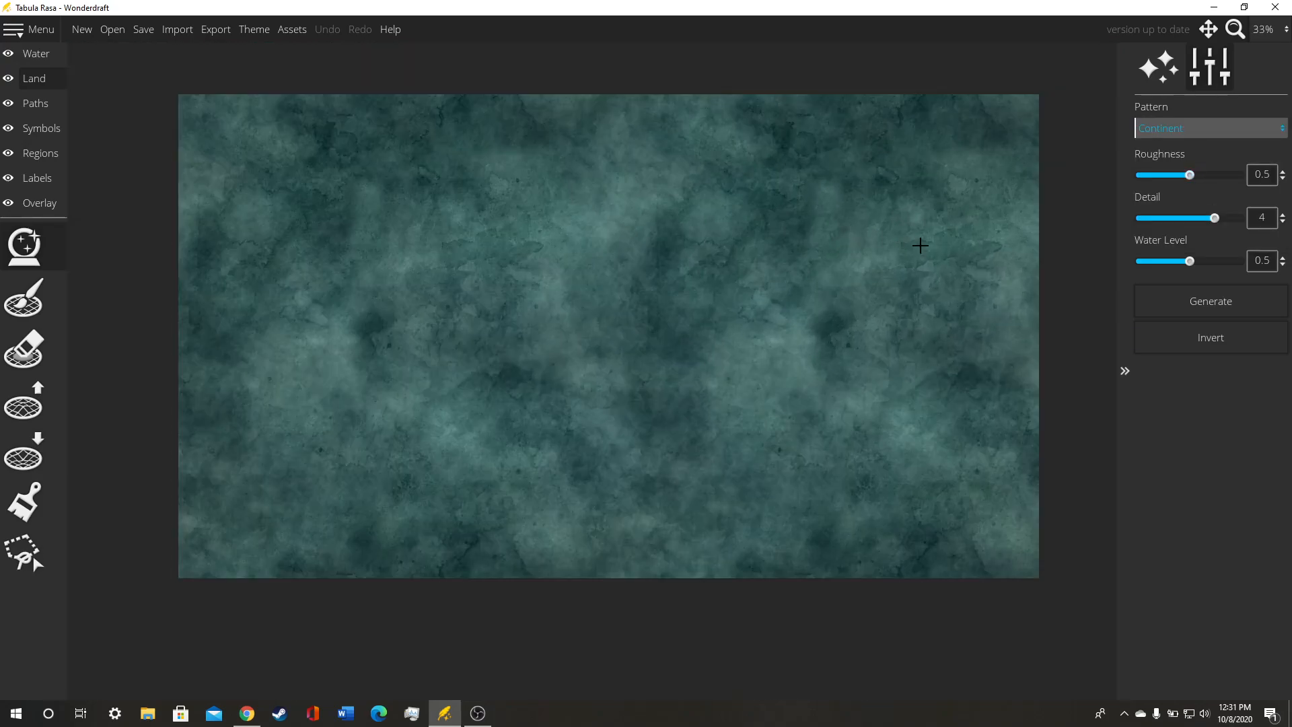
click(1160, 288)
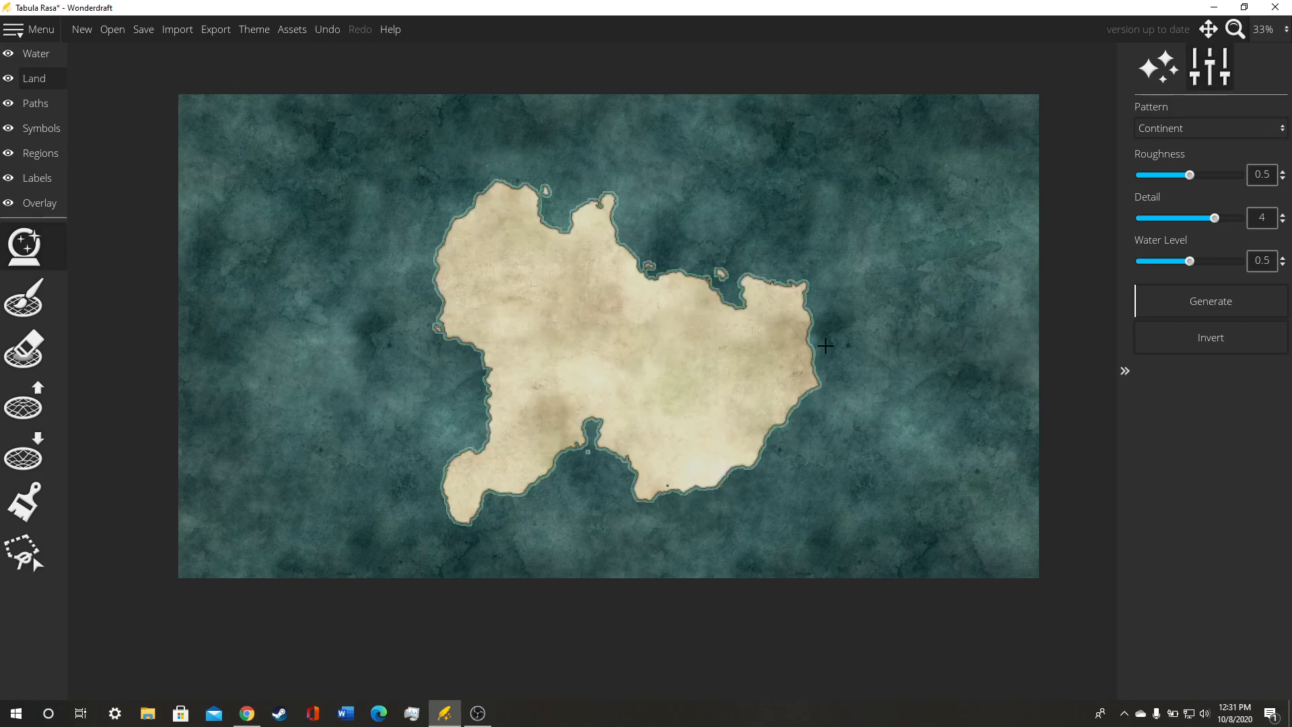
scroll(685, 331, up, 1)
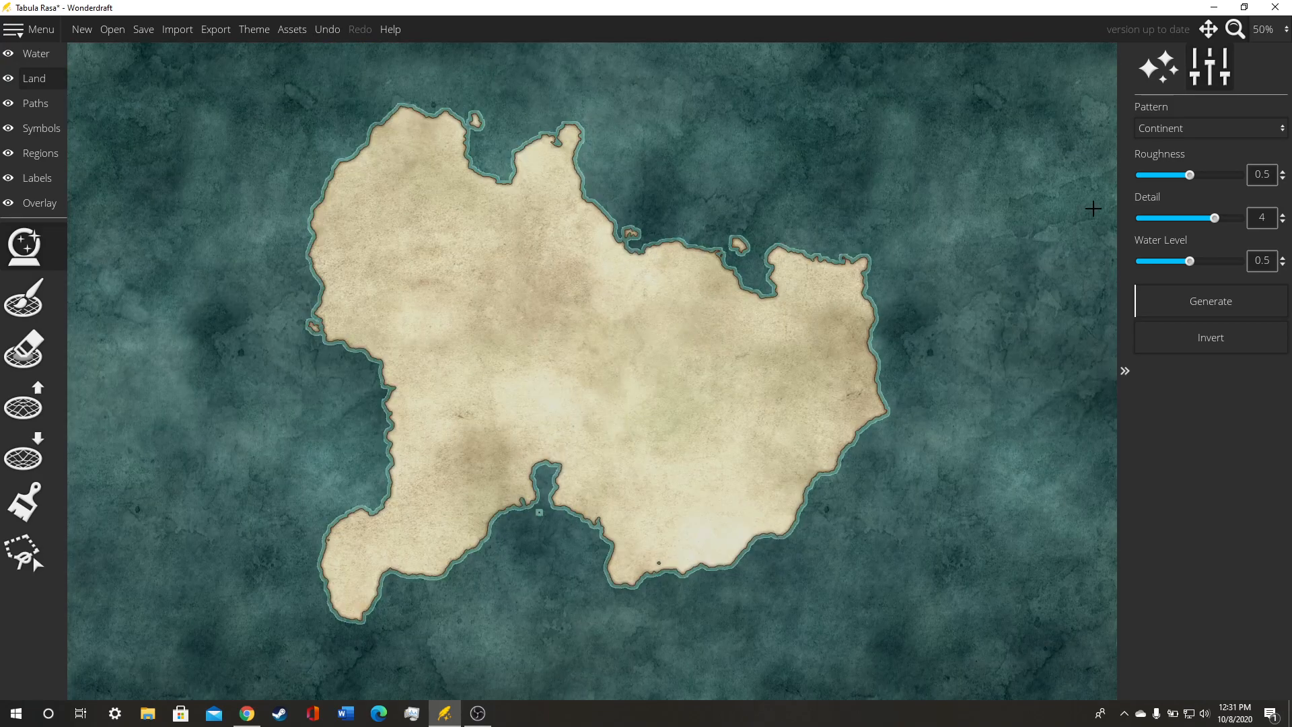
Step: Regenerate the continent with roughness 0.8 and detail 5
drag(1189, 180, 1170, 186)
drag(1158, 176, 1223, 179)
click(1167, 301)
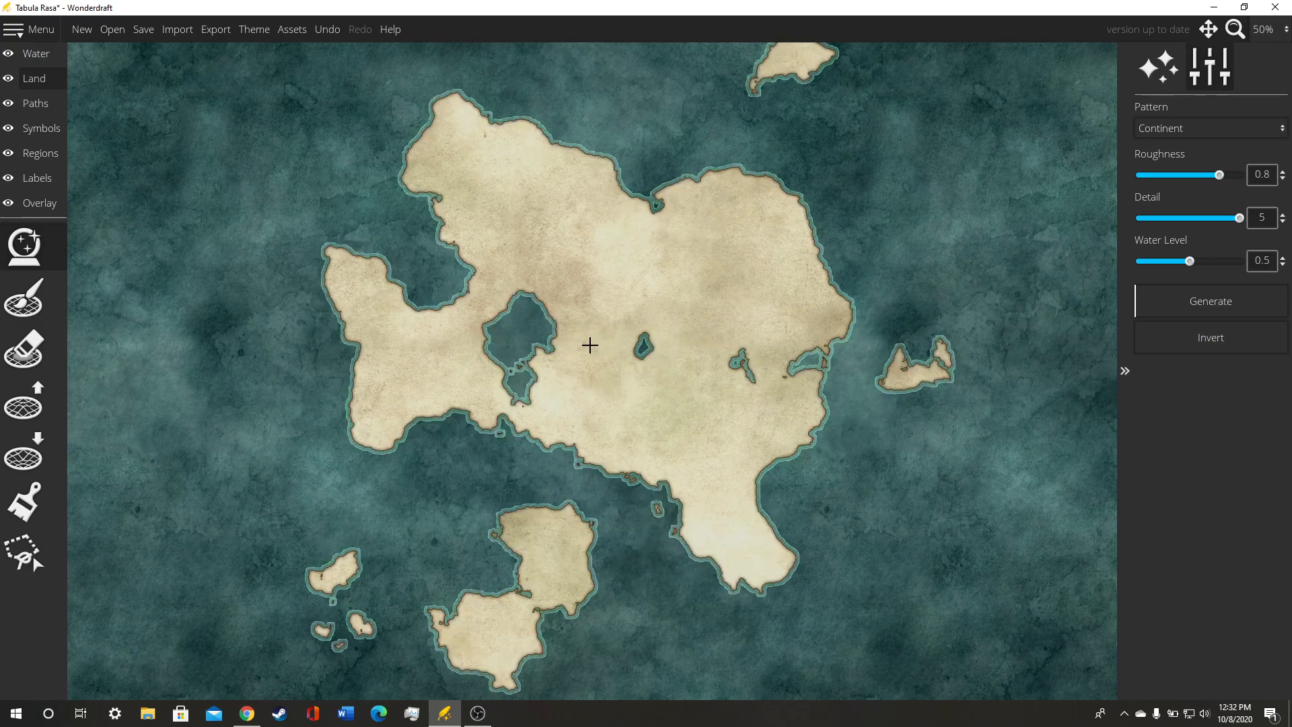
drag(767, 185, 820, 126)
scroll(701, 276, up, 1)
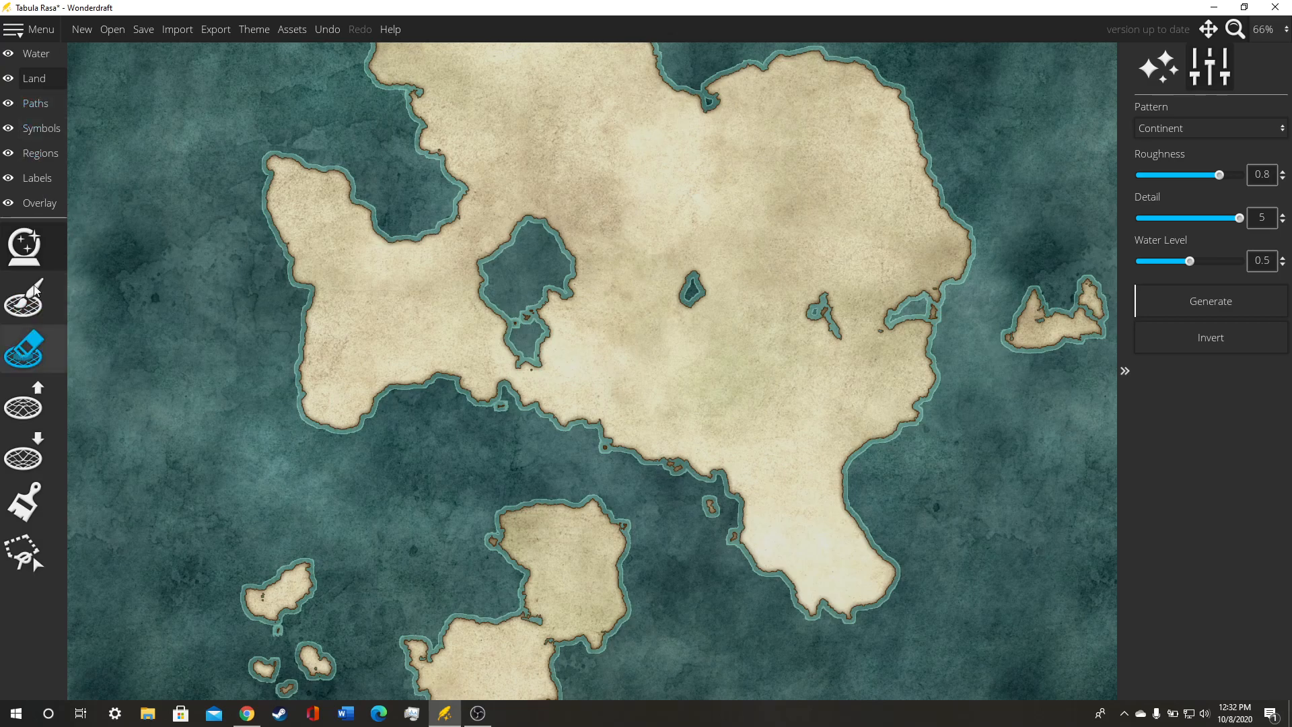
Step: Paint a freshwater channel from the small western lake down to the sea, using the size 48 water brush with roughness 0.8
click(32, 61)
drag(570, 174, 597, 256)
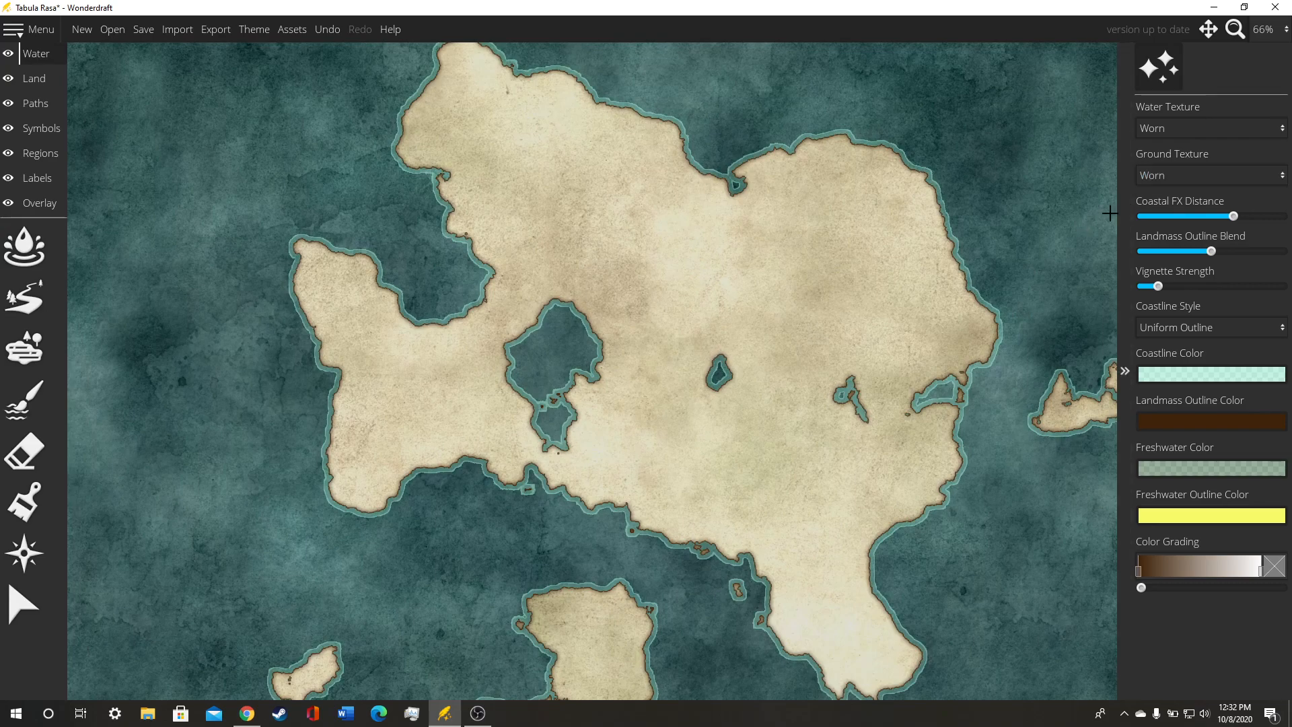
drag(865, 470, 841, 411)
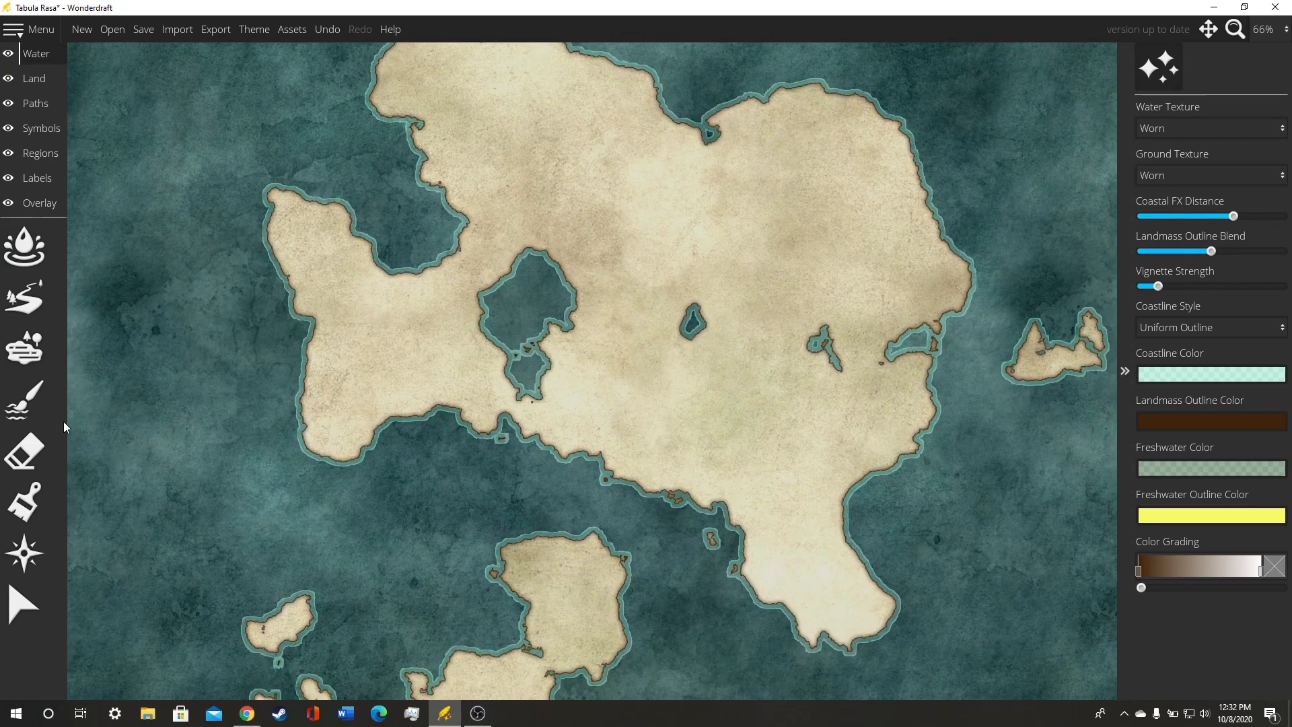
click(30, 254)
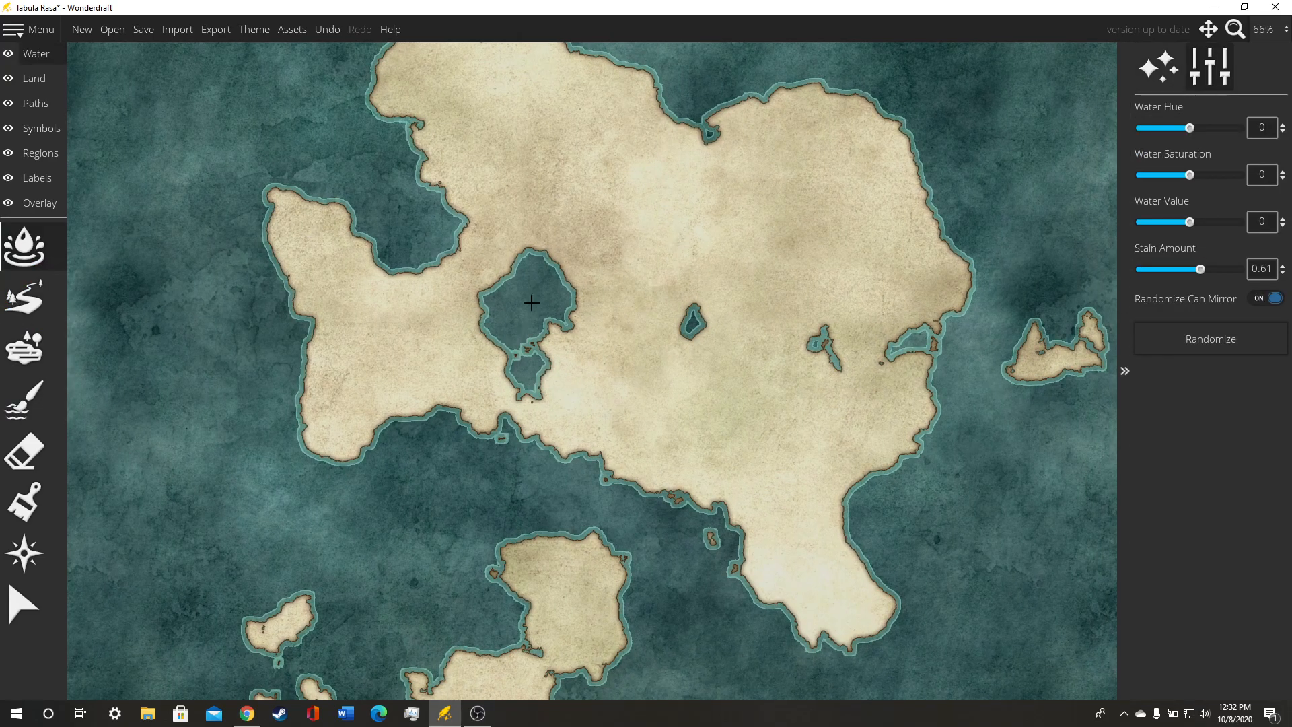
scroll(512, 407, up, 3)
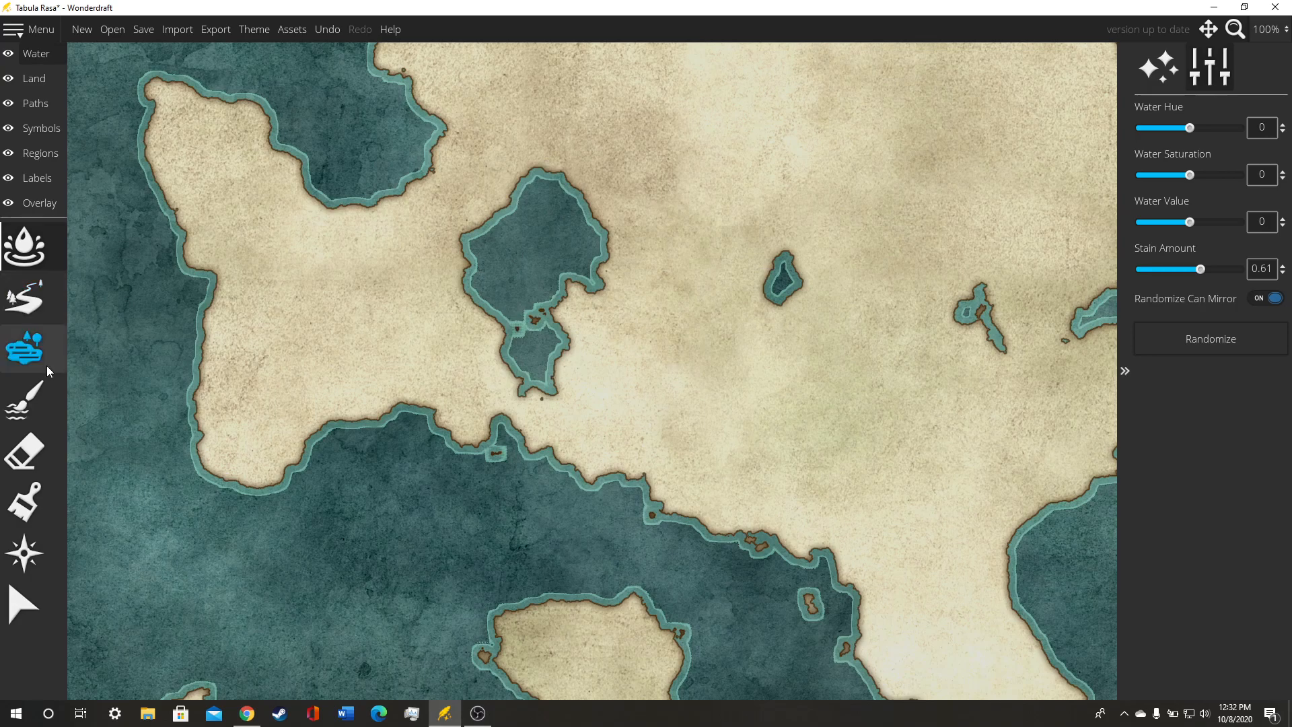
click(45, 409)
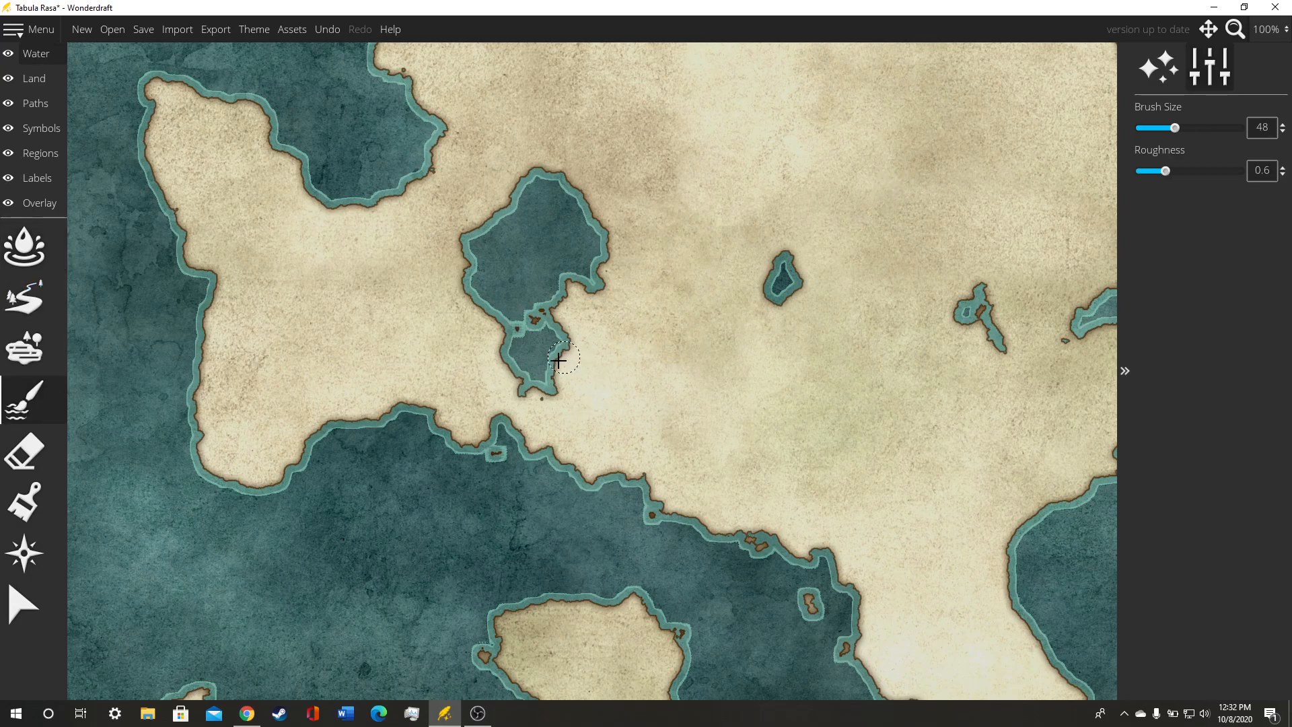
scroll(529, 396, up, 3)
drag(1170, 177, 1178, 178)
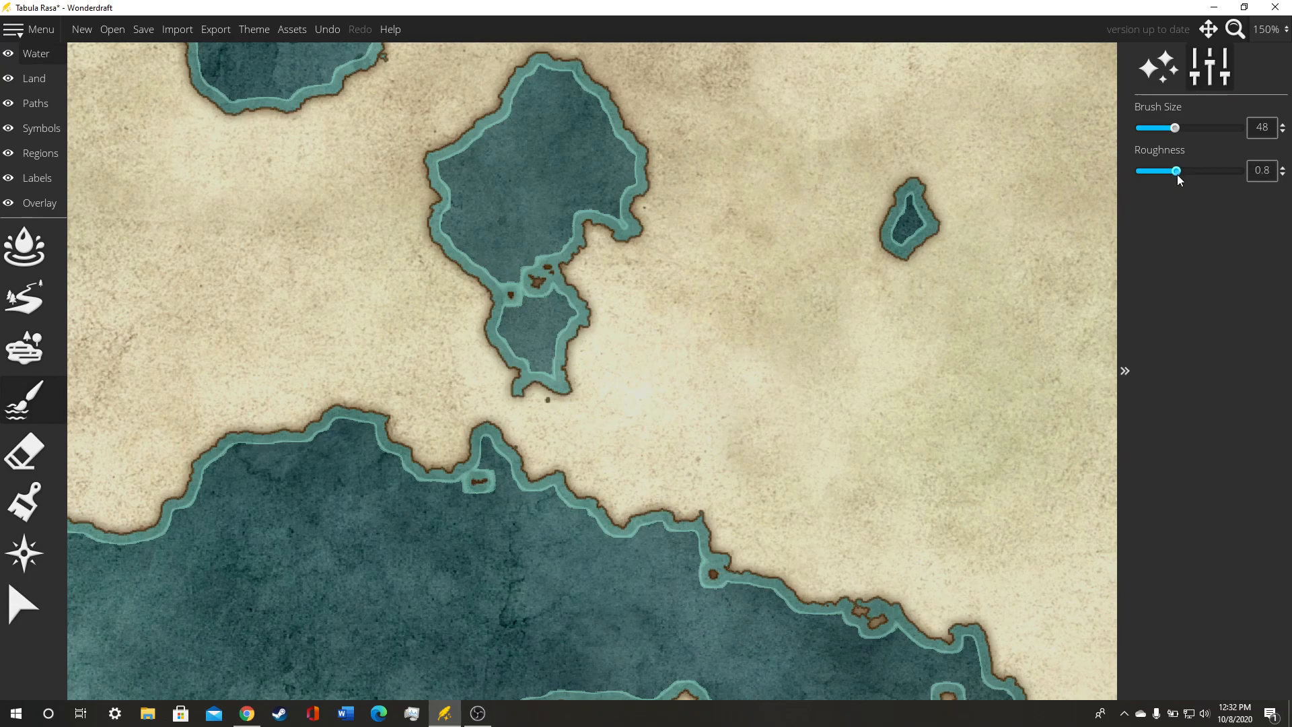
click(519, 384)
mouse_move(519, 384)
mouse_down()
mouse_move(497, 441)
mouse_move(525, 380)
mouse_move(501, 398)
mouse_move(507, 384)
mouse_up()
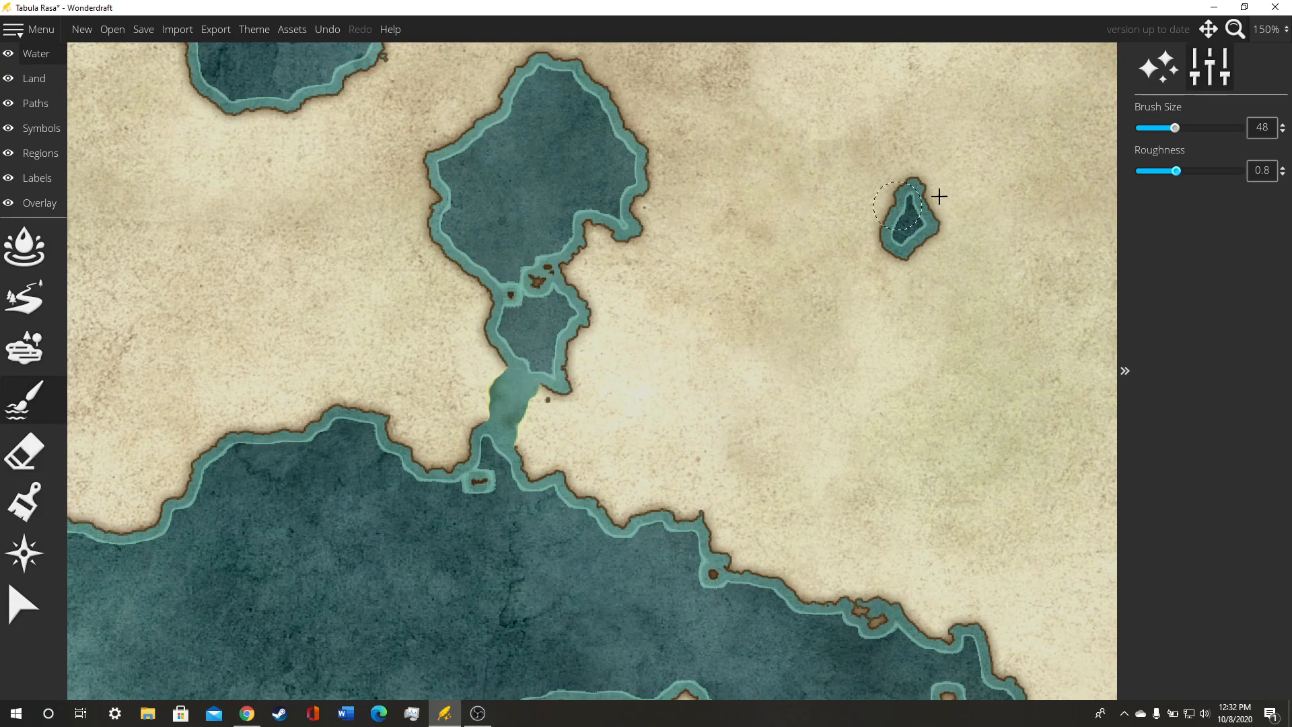
Step: Try painting land over the freshwater channel with the land brush at size 20
click(41, 80)
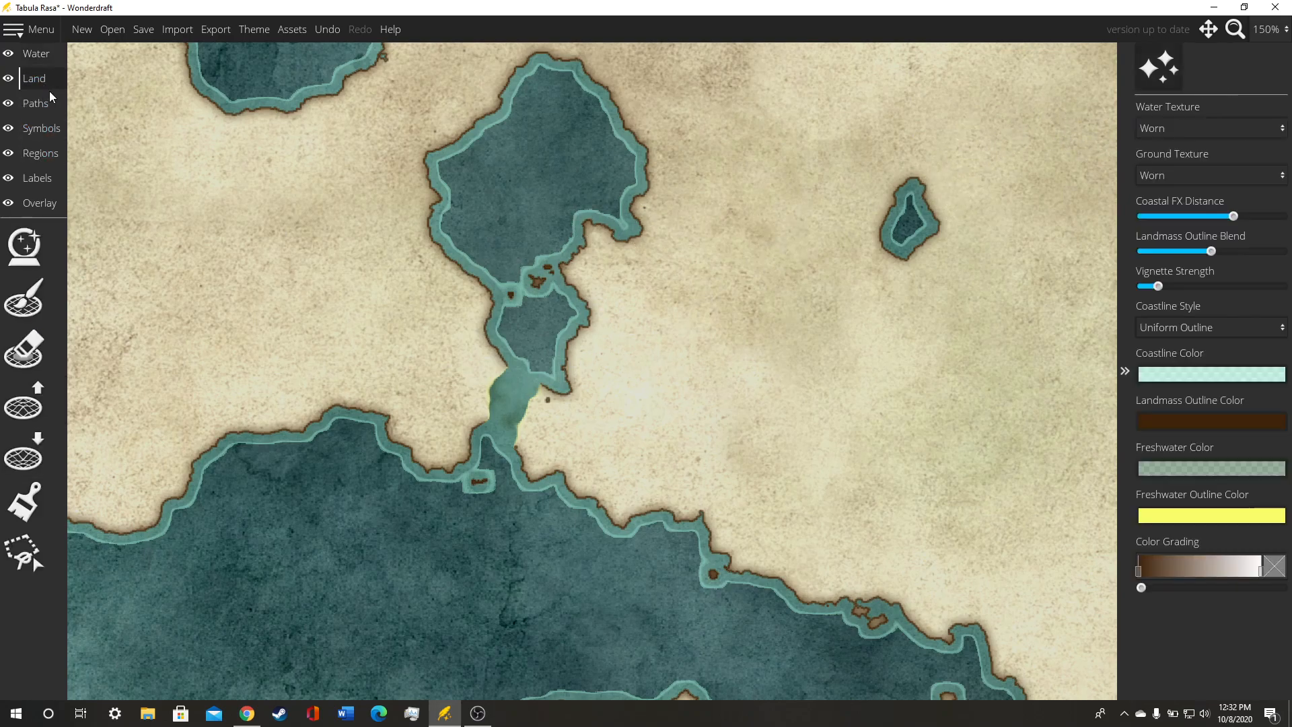
click(39, 311)
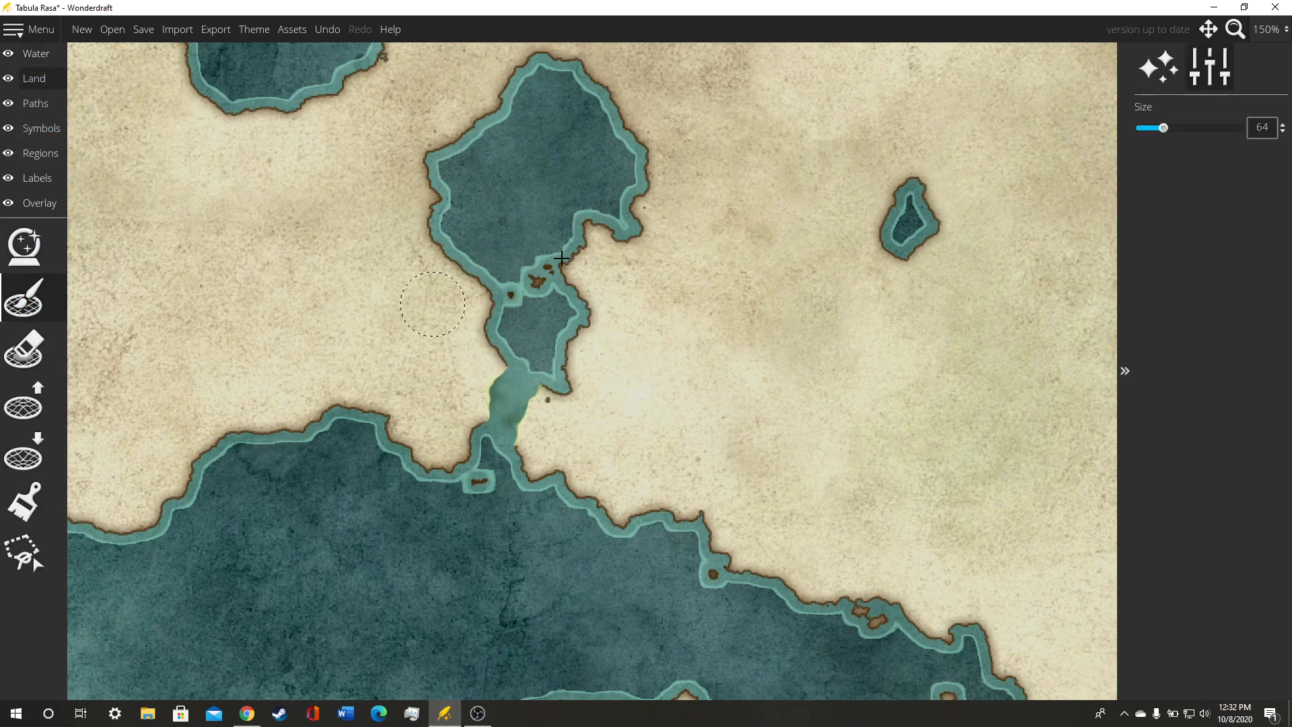
scroll(487, 377, down, 4)
scroll(489, 379, down, 4)
scroll(492, 372, up, 1)
mouse_move(498, 379)
mouse_down()
mouse_move(482, 409)
mouse_move(487, 379)
mouse_move(498, 377)
mouse_move(495, 394)
mouse_move(542, 383)
mouse_move(519, 432)
mouse_move(545, 387)
mouse_move(523, 428)
mouse_up()
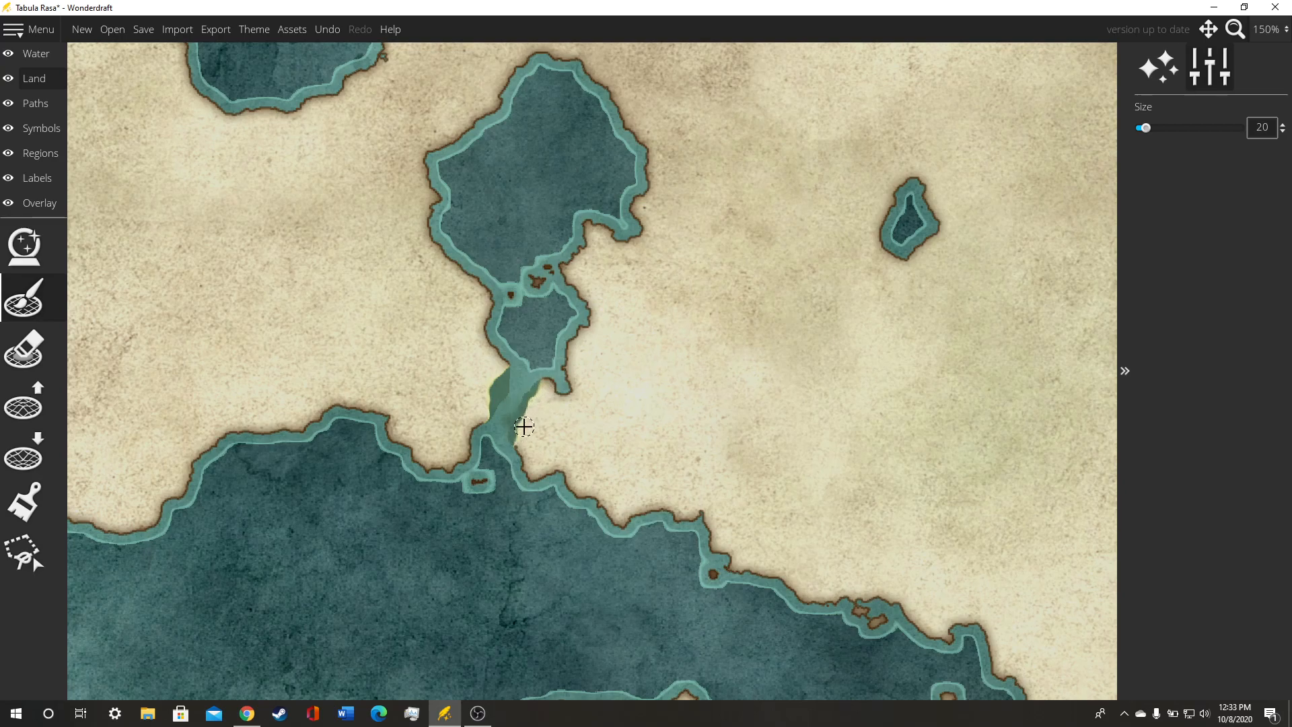
Step: Erase the land between the small western lake and the southern sea with a size 24 eraser to open a strait
click(23, 346)
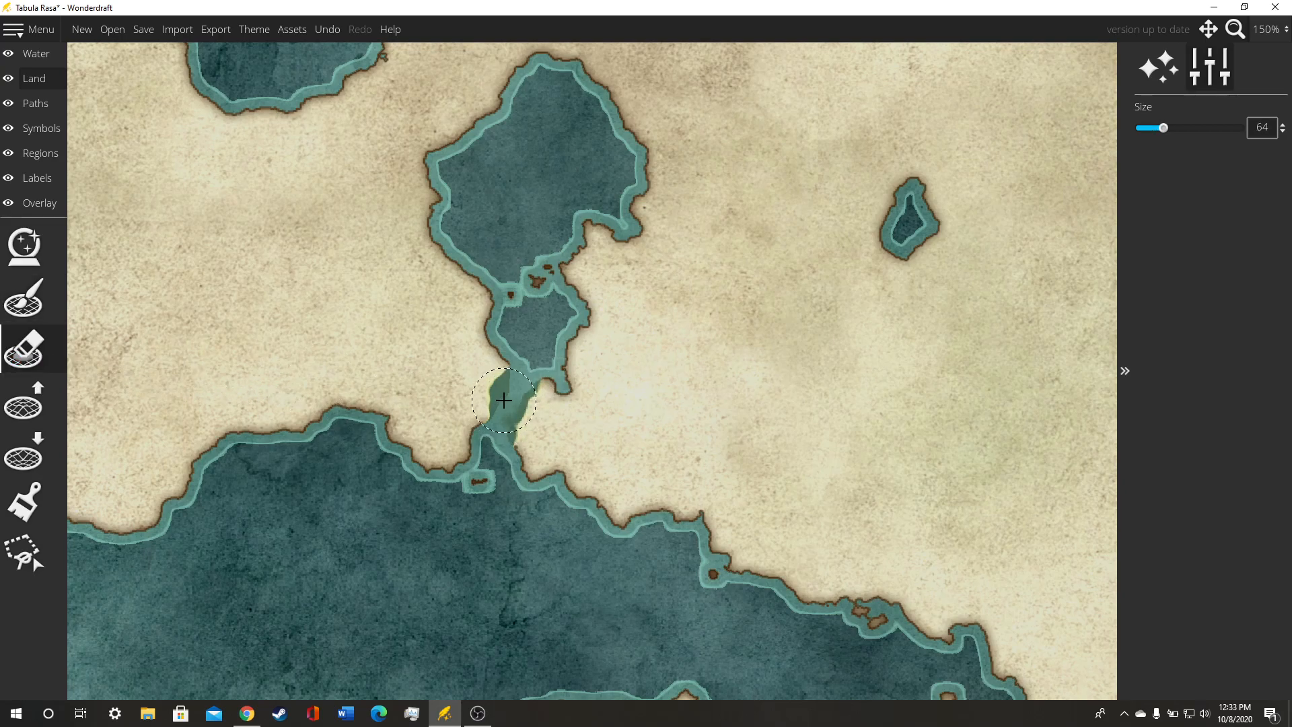
scroll(503, 400, down, 5)
click(45, 296)
scroll(508, 391, up, 2)
drag(504, 390, 505, 382)
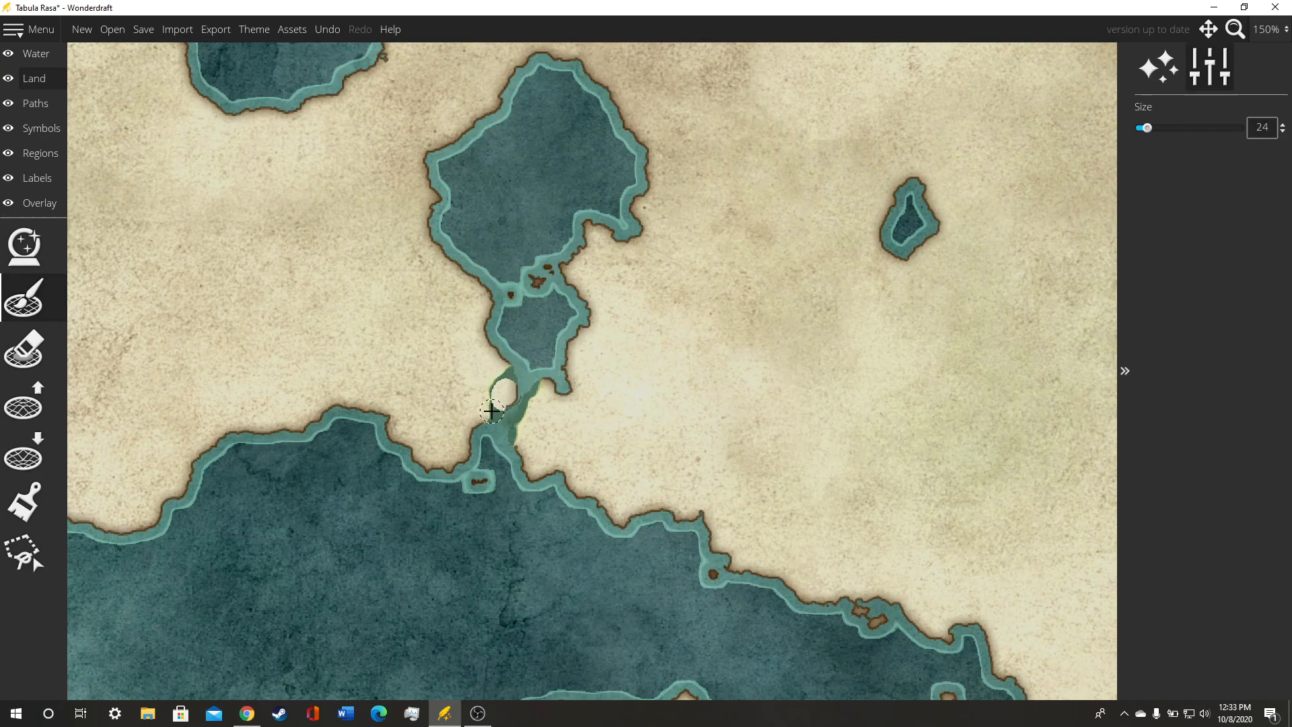
click(24, 349)
mouse_move(502, 377)
mouse_down()
mouse_move(491, 440)
mouse_move(520, 388)
mouse_move(508, 400)
mouse_move(496, 438)
mouse_move(535, 389)
mouse_move(508, 447)
mouse_move(544, 373)
mouse_move(546, 383)
mouse_move(499, 395)
mouse_move(517, 378)
mouse_move(498, 426)
mouse_move(569, 322)
mouse_up()
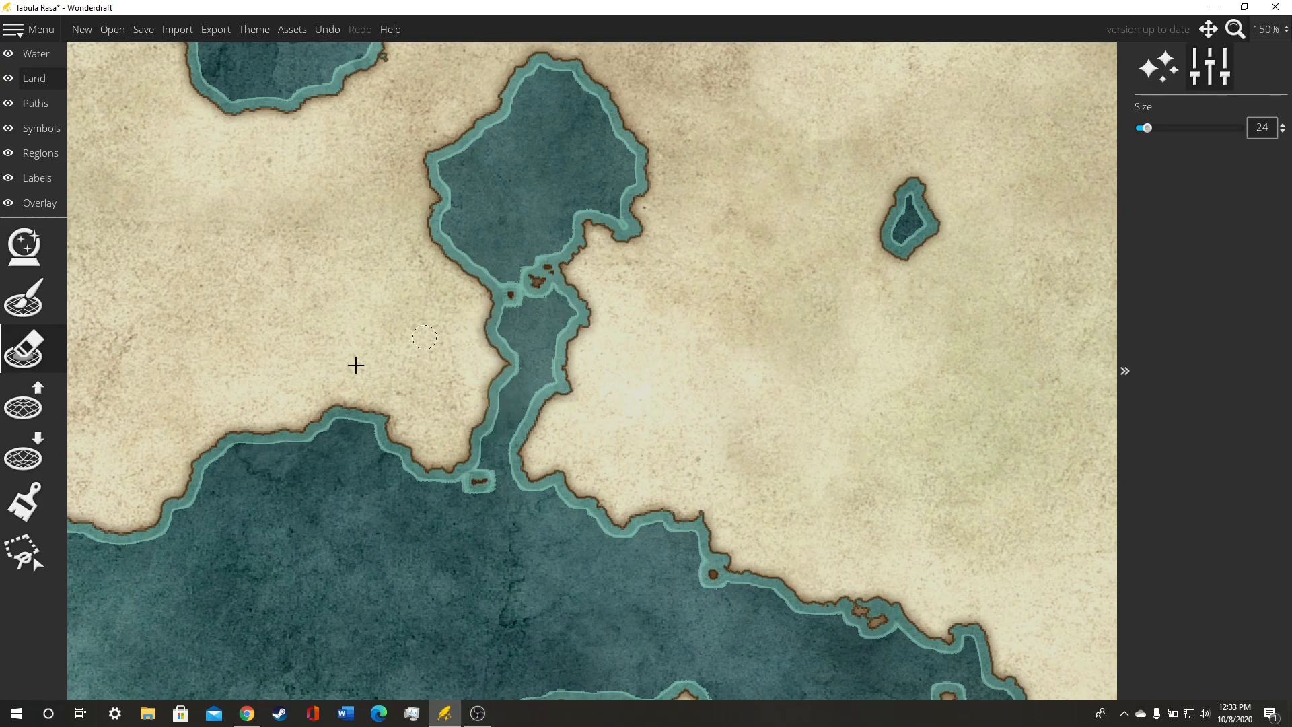
Step: Narrow the strait below the small western lake by raising the land with a size 24 brush at roughness 1
click(38, 393)
click(38, 392)
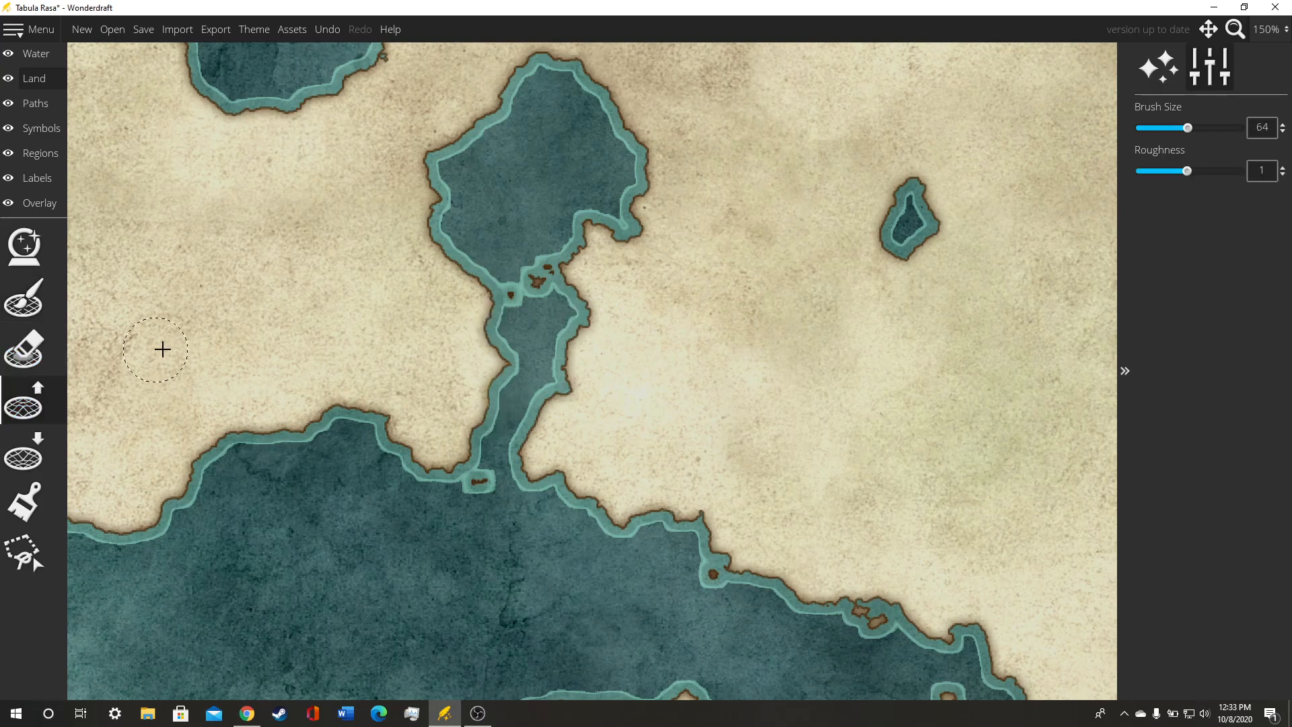
scroll(494, 405, up, 1)
scroll(498, 406, down, 2)
scroll(498, 404, down, 4)
scroll(494, 371, up, 1)
mouse_move(497, 388)
mouse_down()
mouse_move(493, 375)
mouse_move(482, 427)
mouse_move(482, 413)
mouse_move(544, 400)
mouse_move(529, 430)
mouse_move(545, 390)
mouse_move(535, 369)
mouse_move(543, 386)
mouse_move(565, 381)
mouse_move(560, 393)
mouse_up()
scroll(565, 381, down, 1)
scroll(565, 381, up, 1)
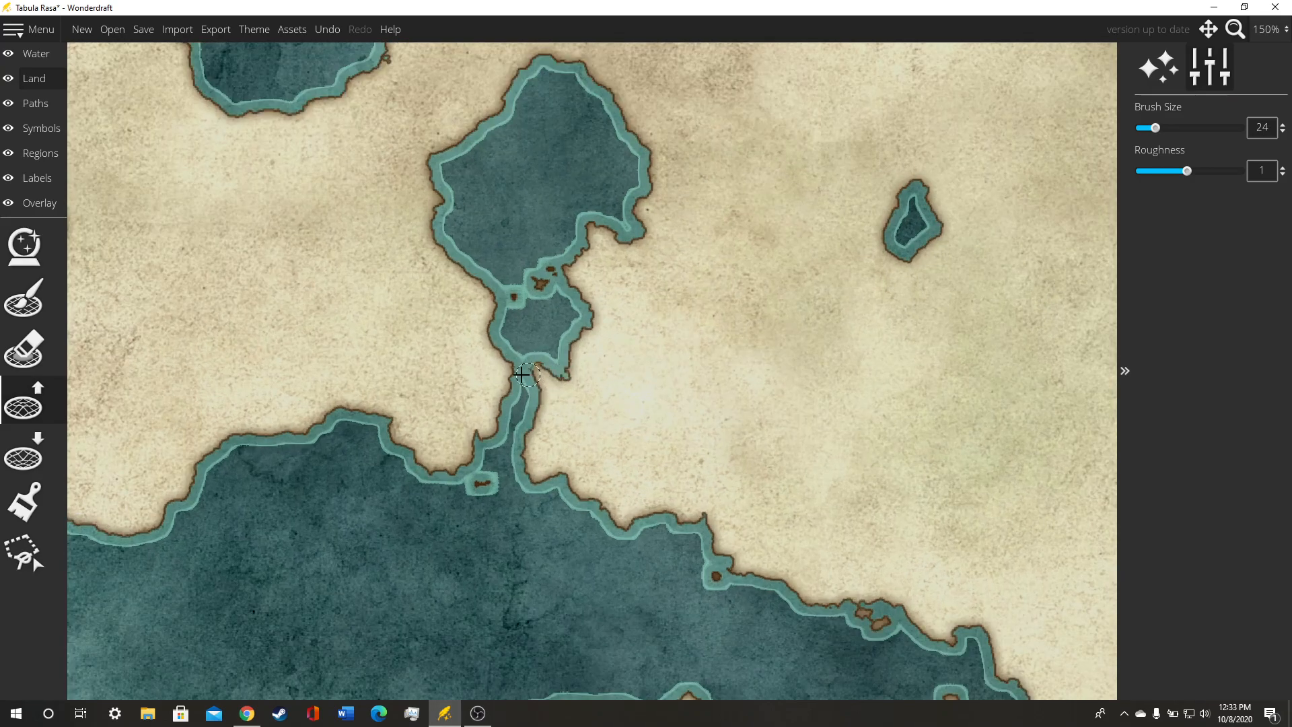
Step: Set the land eraser size to 4 for fine coastline work around the small western lake
click(37, 349)
scroll(532, 369, down, 1)
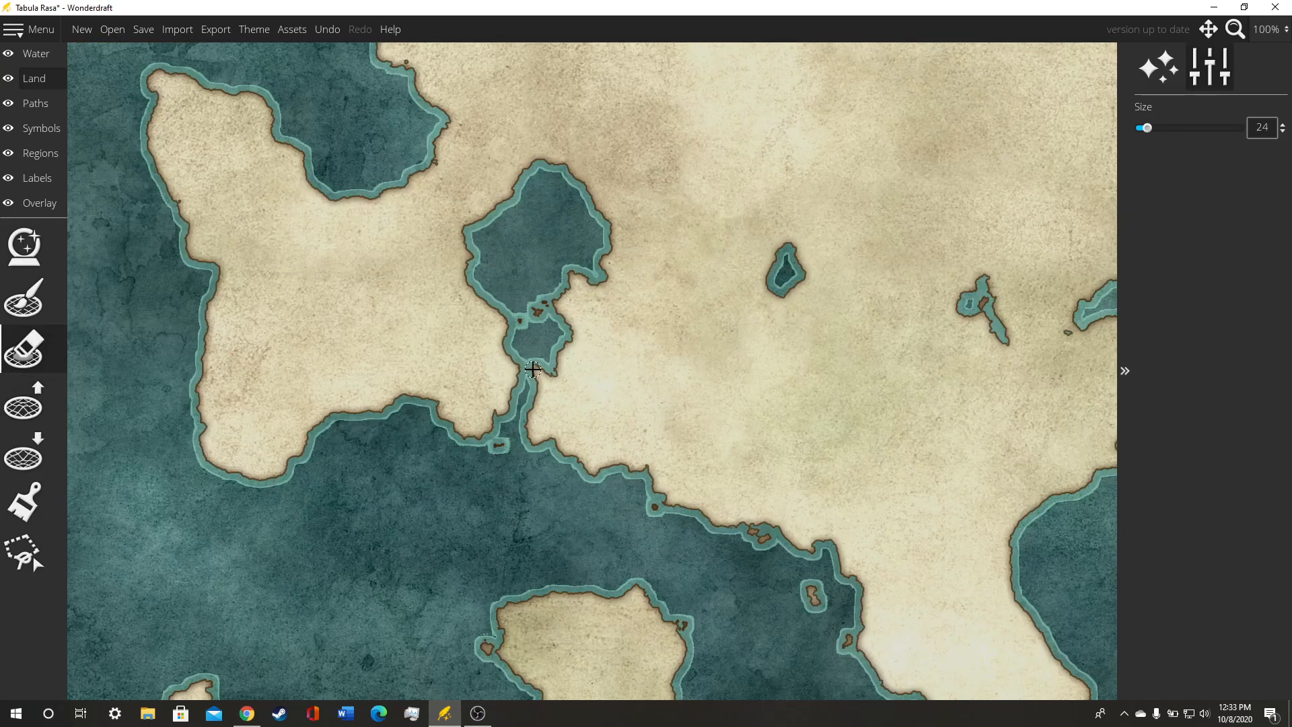
scroll(536, 365, up, 2)
key(bracketright)
key(bracketright)
key(bracketleft)
key(bracketleft)
key(bracketleft)
key(bracketleft)
key(bracketleft)
key(bracketleft)
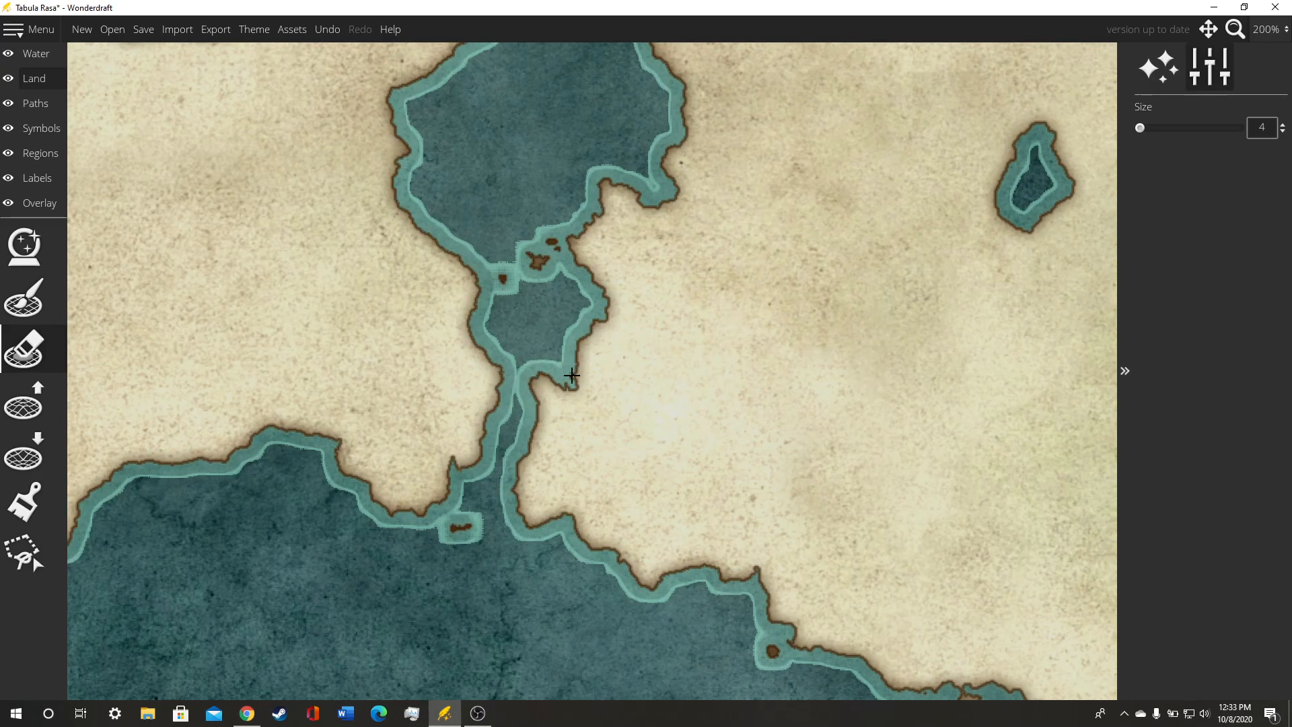
Step: Examine the reshaped strait, the inland lakes and the coastline across the continent
scroll(572, 375, down, 2)
drag(634, 329, 606, 390)
scroll(530, 371, up, 3)
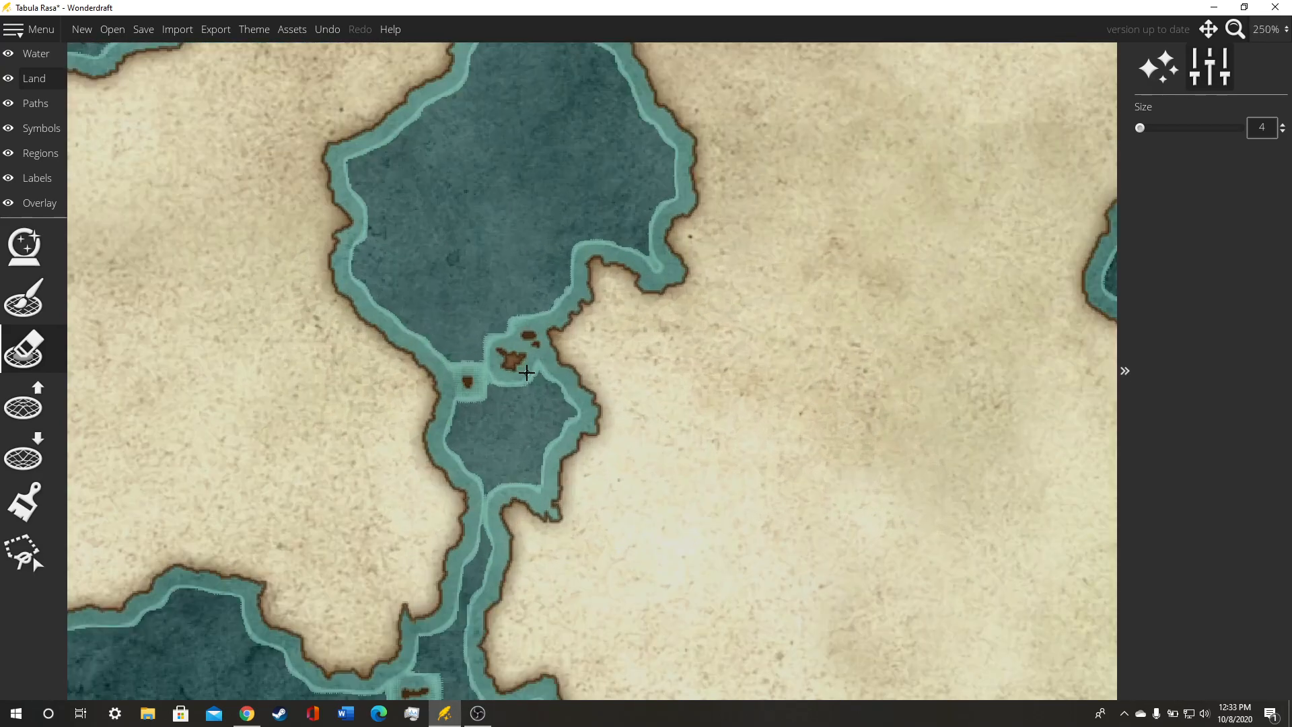
scroll(526, 372, down, 2)
drag(828, 312, 528, 349)
scroll(554, 335, down, 1)
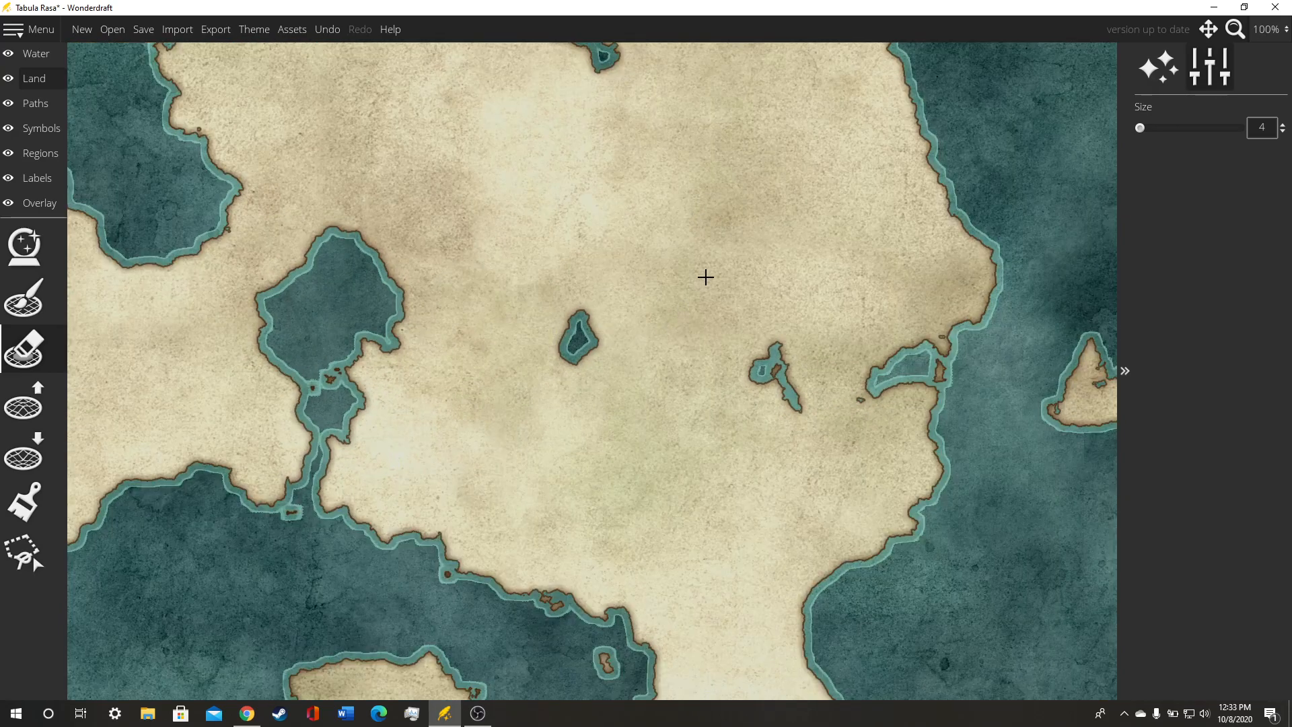
scroll(578, 372, down, 1)
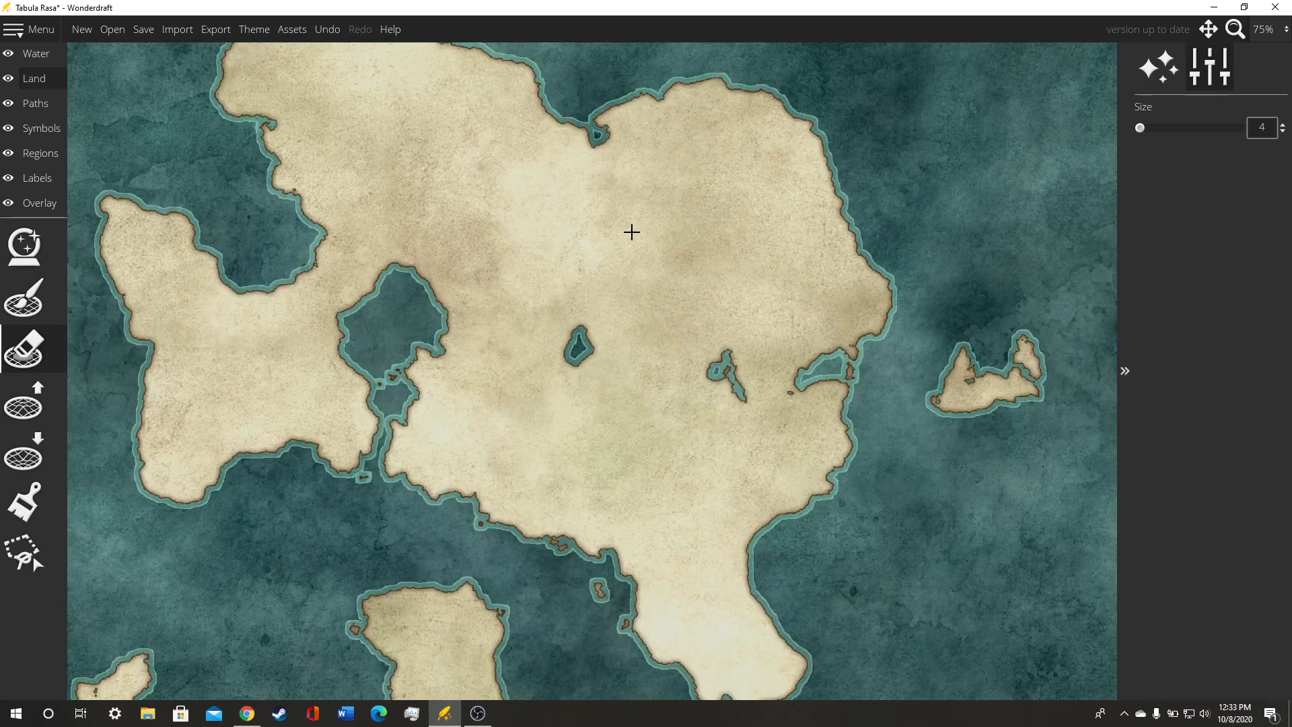
drag(630, 231, 612, 334)
scroll(579, 427, up, 2)
scroll(580, 430, down, 2)
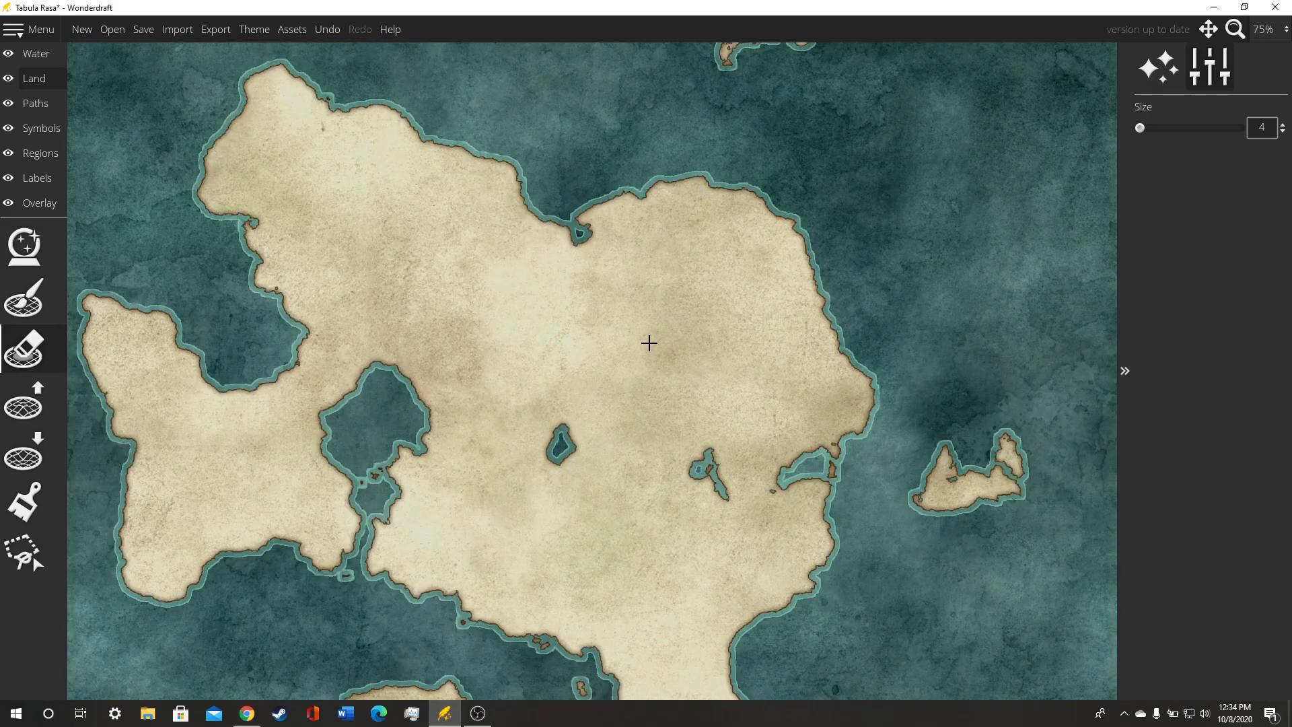
scroll(649, 344, up, 1)
scroll(685, 321, down, 2)
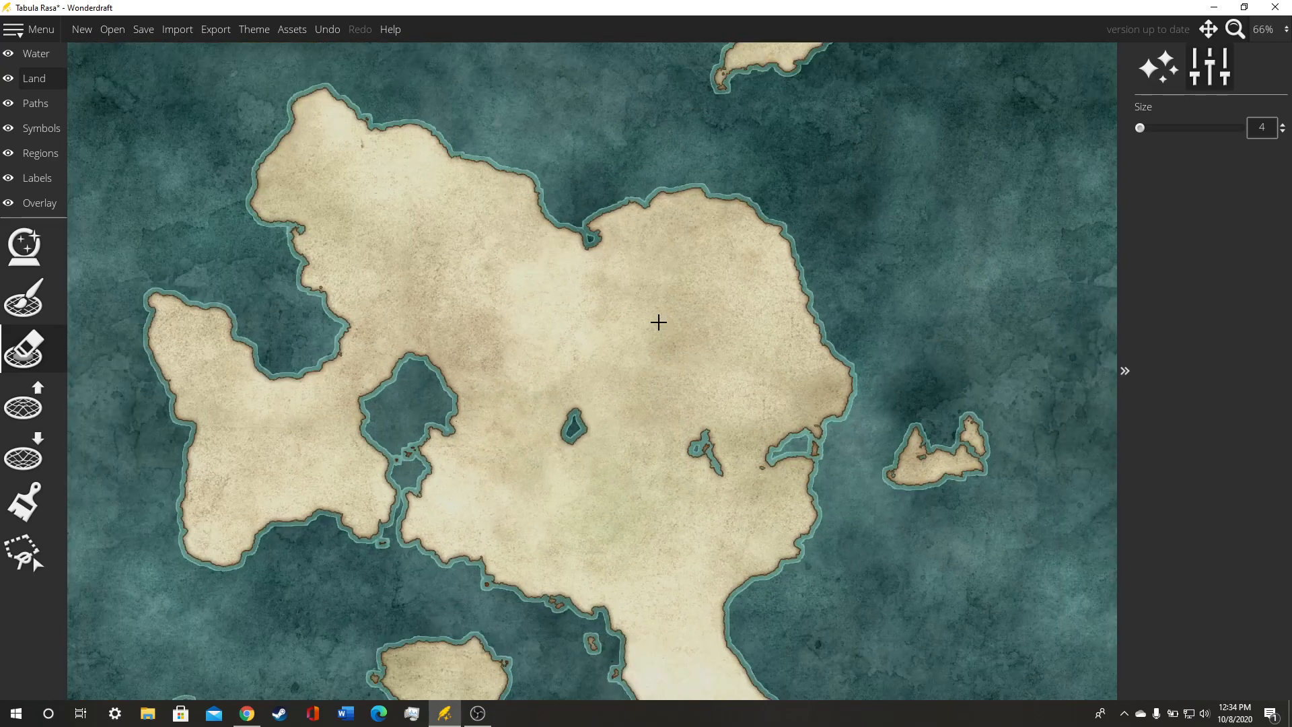
Step: Look over the whole map, checking the outlying islands and the open sea around the continent
drag(695, 369, 683, 262)
drag(565, 389, 667, 272)
drag(495, 555, 737, 489)
drag(544, 492, 609, 619)
scroll(643, 427, down, 4)
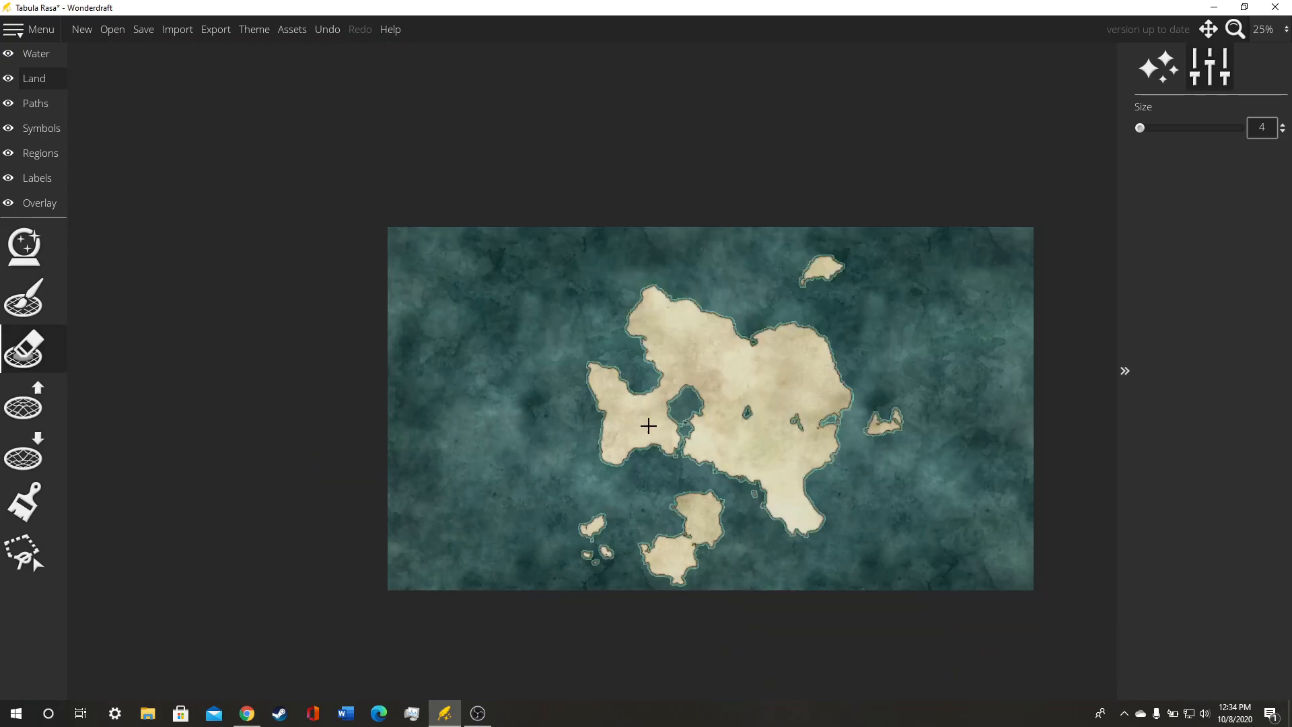
scroll(720, 436, up, 3)
drag(478, 396, 586, 449)
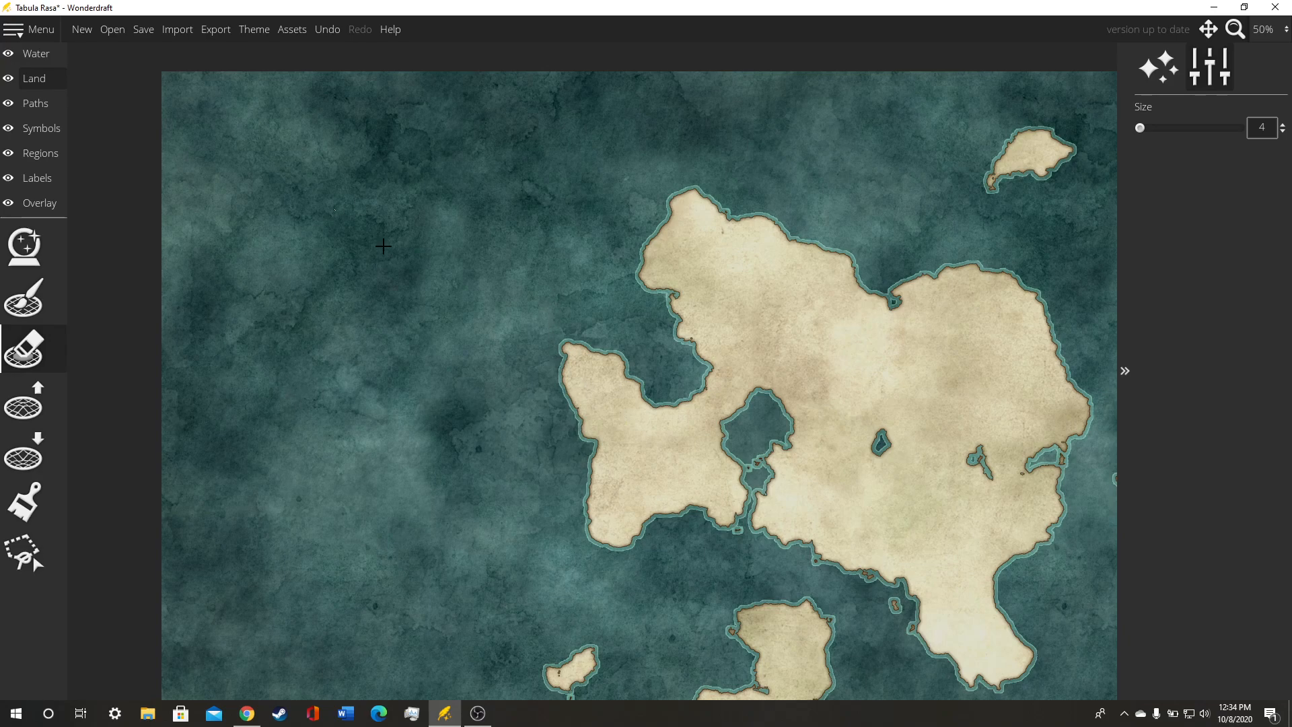
drag(596, 364, 399, 342)
drag(723, 405, 568, 381)
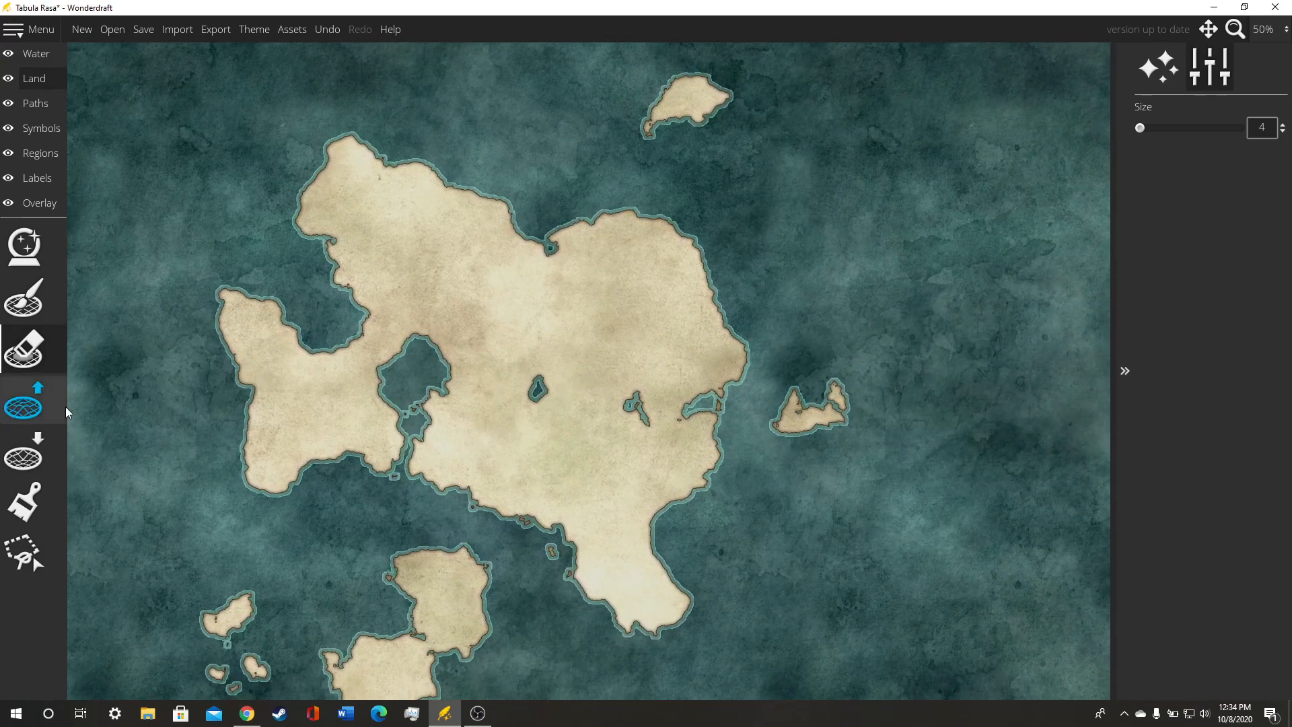
Step: Raise a large rough-edged island off the continent's northeastern coast with a size 112 brush at roughness 1
click(37, 397)
key(bracketright)
mouse_move(784, 240)
mouse_down()
mouse_move(830, 210)
mouse_move(798, 226)
mouse_move(824, 243)
mouse_move(822, 232)
mouse_move(817, 260)
mouse_move(804, 194)
mouse_move(780, 188)
mouse_move(795, 216)
mouse_move(786, 190)
mouse_move(729, 186)
mouse_move(738, 193)
mouse_move(708, 221)
mouse_move(711, 209)
mouse_move(731, 250)
mouse_move(725, 233)
mouse_move(775, 281)
mouse_move(775, 233)
mouse_move(741, 206)
mouse_move(751, 234)
mouse_move(740, 227)
mouse_move(752, 243)
mouse_move(741, 224)
mouse_move(777, 221)
mouse_up()
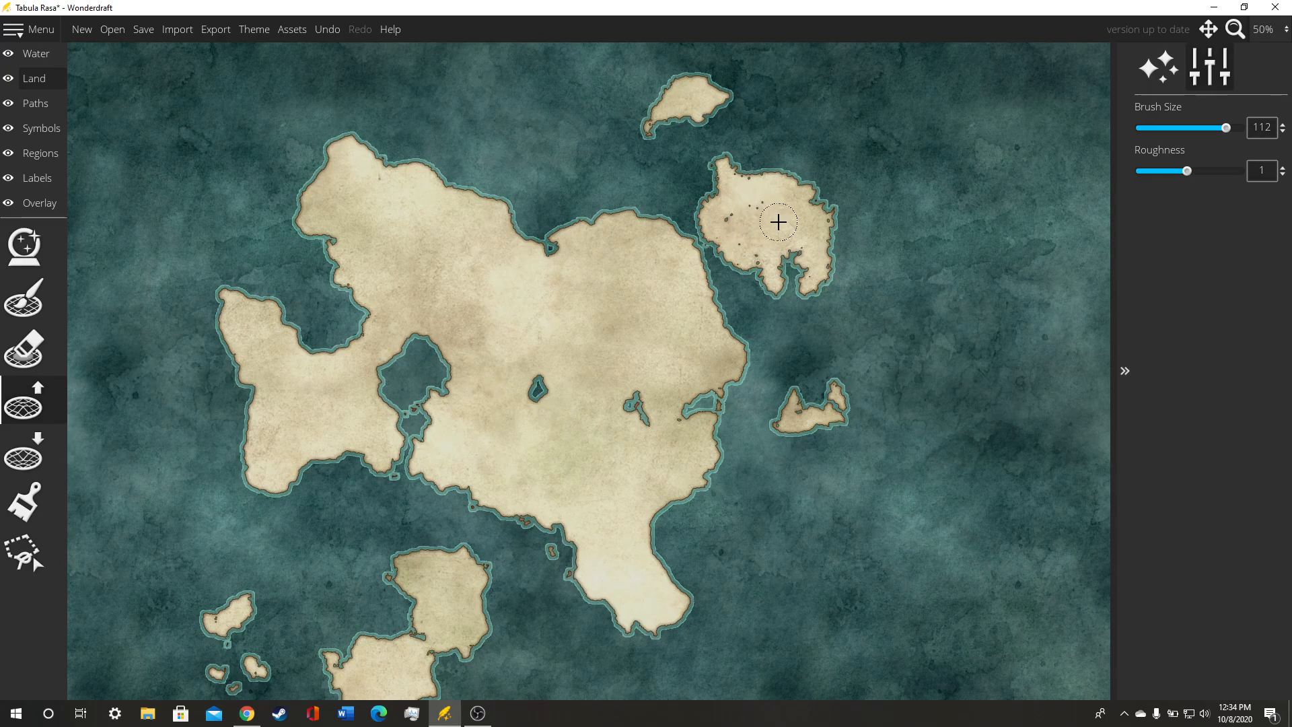
Step: Raise an elongated north-south island between the large northeastern island and the small eastern island with the size 112 brush
scroll(797, 307, up, 2)
mouse_move(872, 335)
mouse_down()
mouse_move(837, 269)
mouse_move(820, 256)
mouse_move(806, 279)
mouse_move(828, 215)
mouse_move(829, 277)
mouse_move(845, 233)
mouse_move(848, 292)
mouse_move(826, 270)
mouse_move(842, 310)
mouse_move(837, 214)
mouse_up()
scroll(783, 318, down, 1)
drag(769, 387, 786, 366)
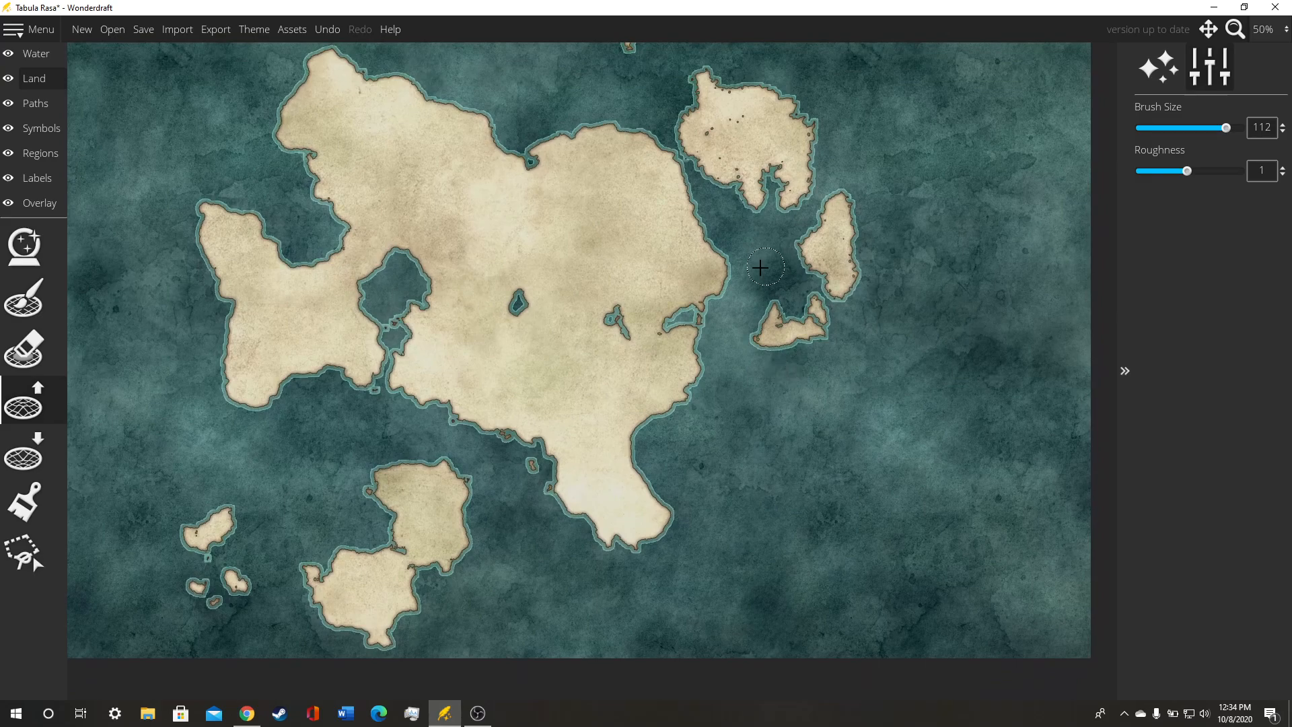
drag(851, 217, 831, 280)
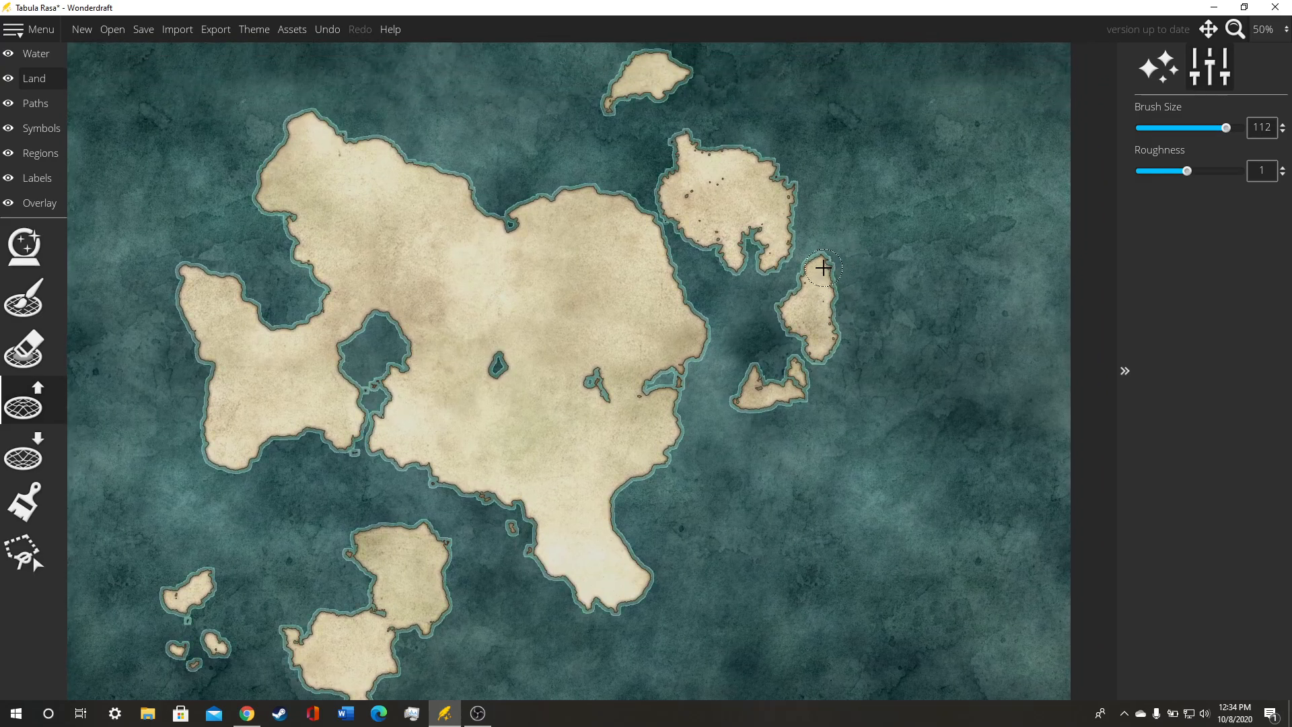
Step: Extend the northeastern island's southern tip and raise a curved island off the continent's southeastern peninsula with the size 112 brush
drag(701, 166, 840, 232)
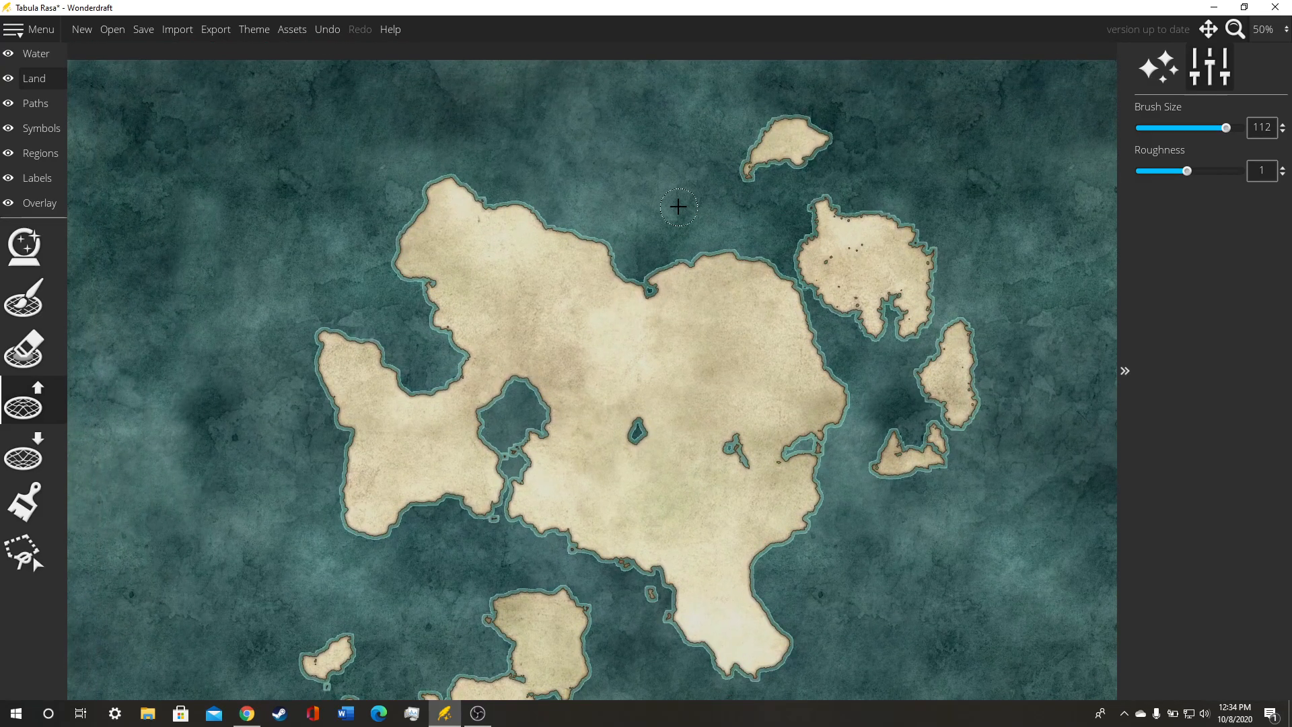
drag(856, 305, 825, 205)
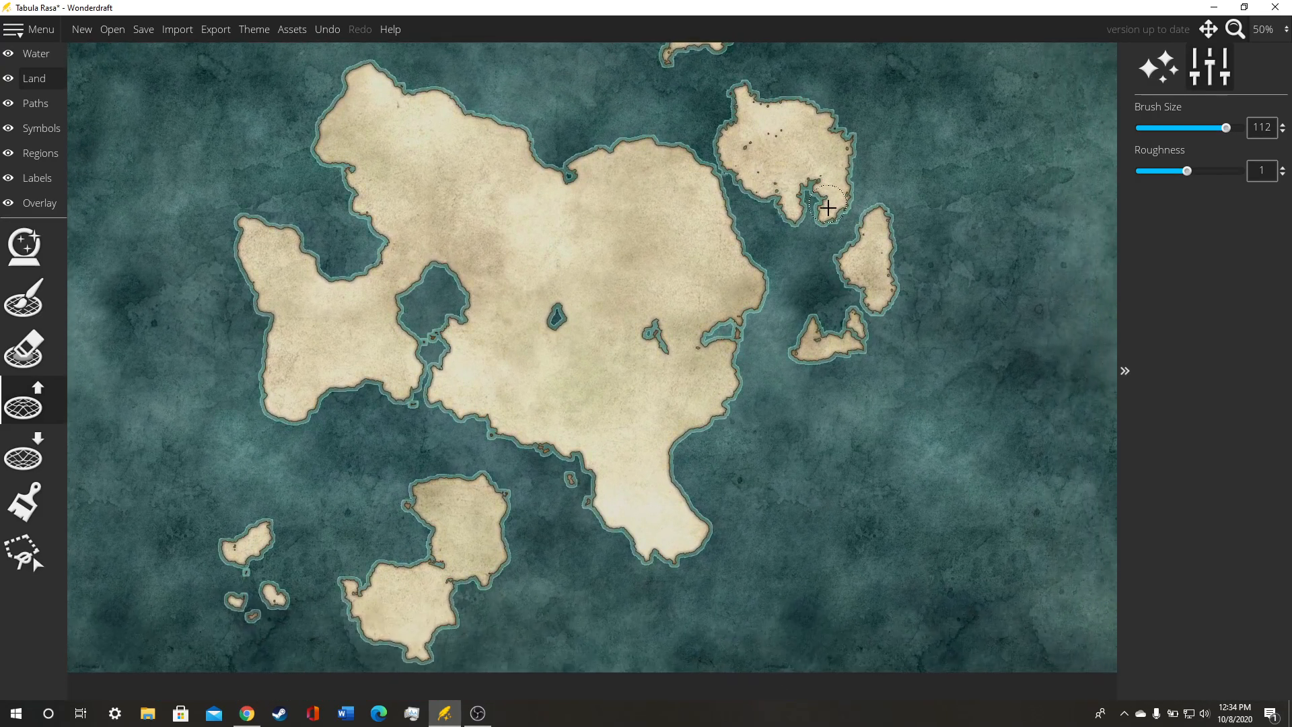
mouse_move(852, 402)
mouse_down()
mouse_move(853, 355)
mouse_move(853, 369)
mouse_up()
mouse_move(751, 486)
mouse_down()
mouse_move(774, 521)
mouse_move(810, 518)
mouse_move(776, 520)
mouse_move(782, 506)
mouse_move(818, 516)
mouse_move(773, 509)
mouse_move(789, 526)
mouse_move(817, 515)
mouse_move(837, 474)
mouse_move(831, 502)
mouse_move(877, 454)
mouse_up()
scroll(872, 378, up, 3)
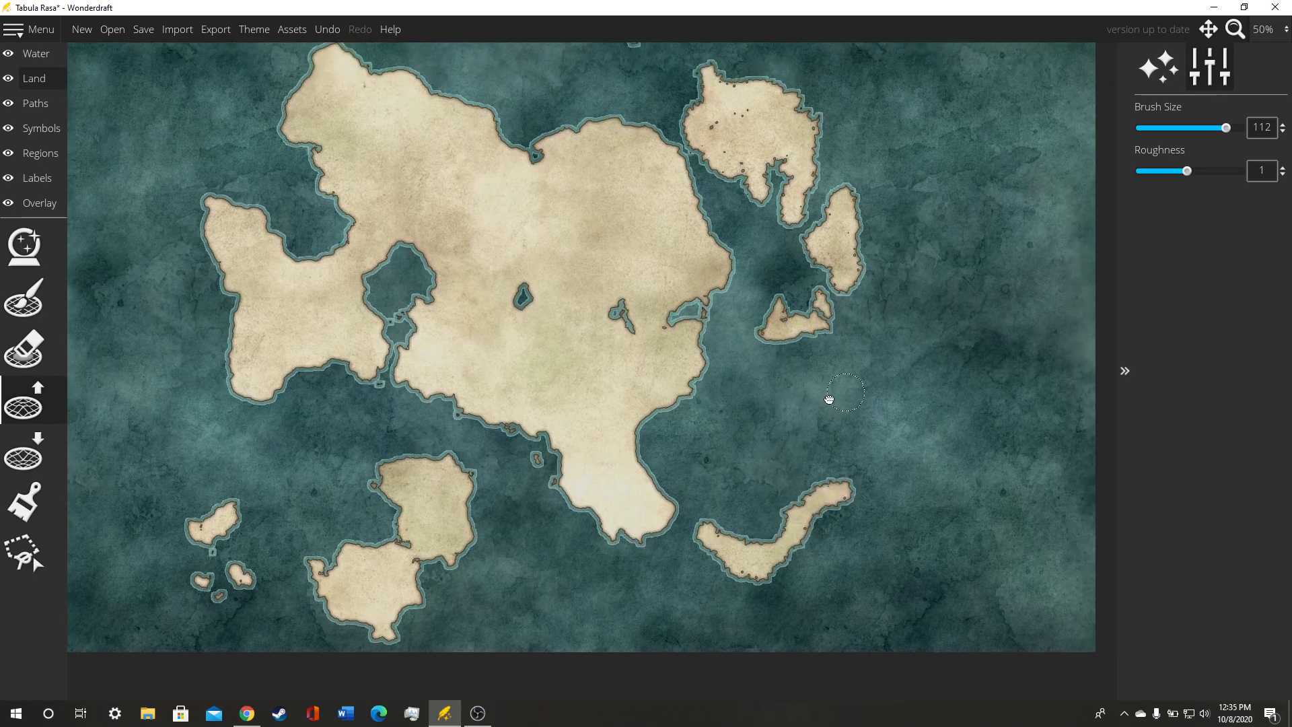
Step: Reduce the land-raising brush size to 56 for smaller island details around the southeastern sea
key(bracketright)
key(bracketright)
key(bracketright)
key(bracketright)
key(bracketleft)
key(bracketleft)
key(bracketleft)
key(bracketleft)
key(bracketleft)
key(bracketleft)
scroll(737, 537, up, 4)
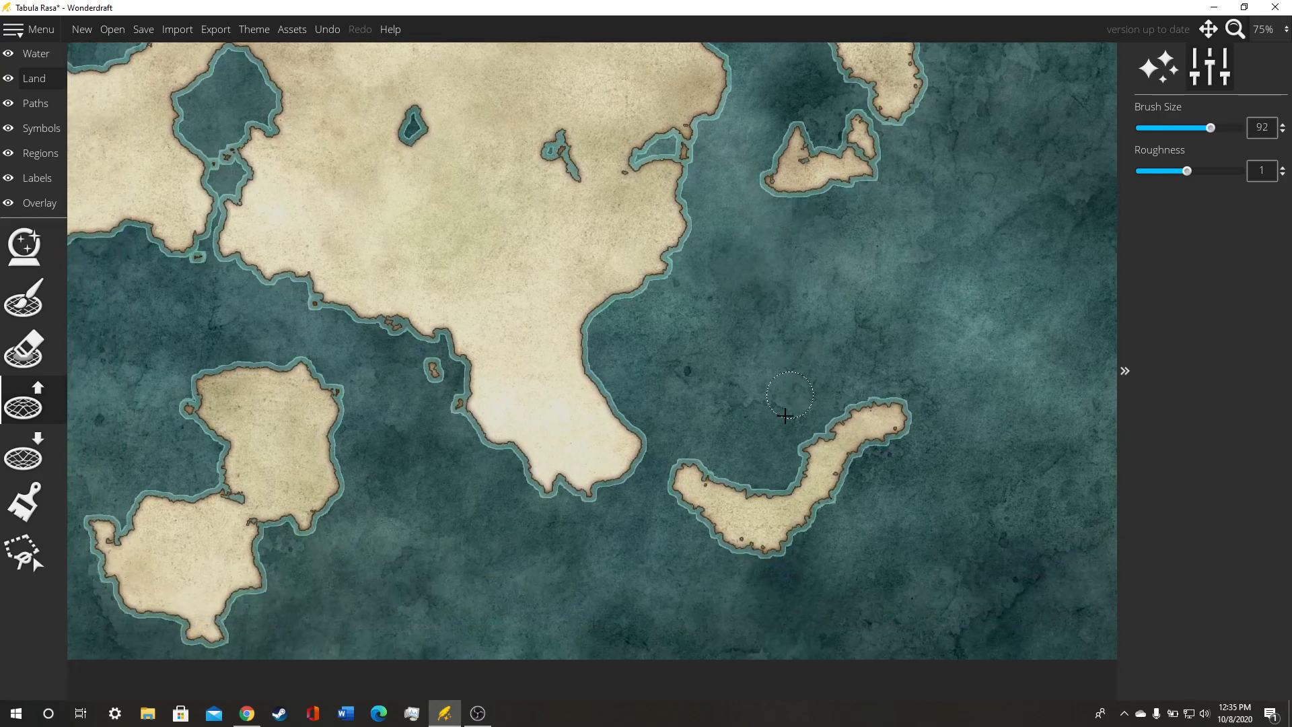
scroll(770, 449, down, 2)
key(bracketleft)
key(bracketleft)
key(bracketleft)
key(bracketleft)
key(bracketleft)
key(bracketleft)
key(bracketleft)
key(bracketleft)
key(bracketleft)
key(bracketleft)
key(bracketleft)
key(bracketleft)
key(bracketleft)
key(bracketleft)
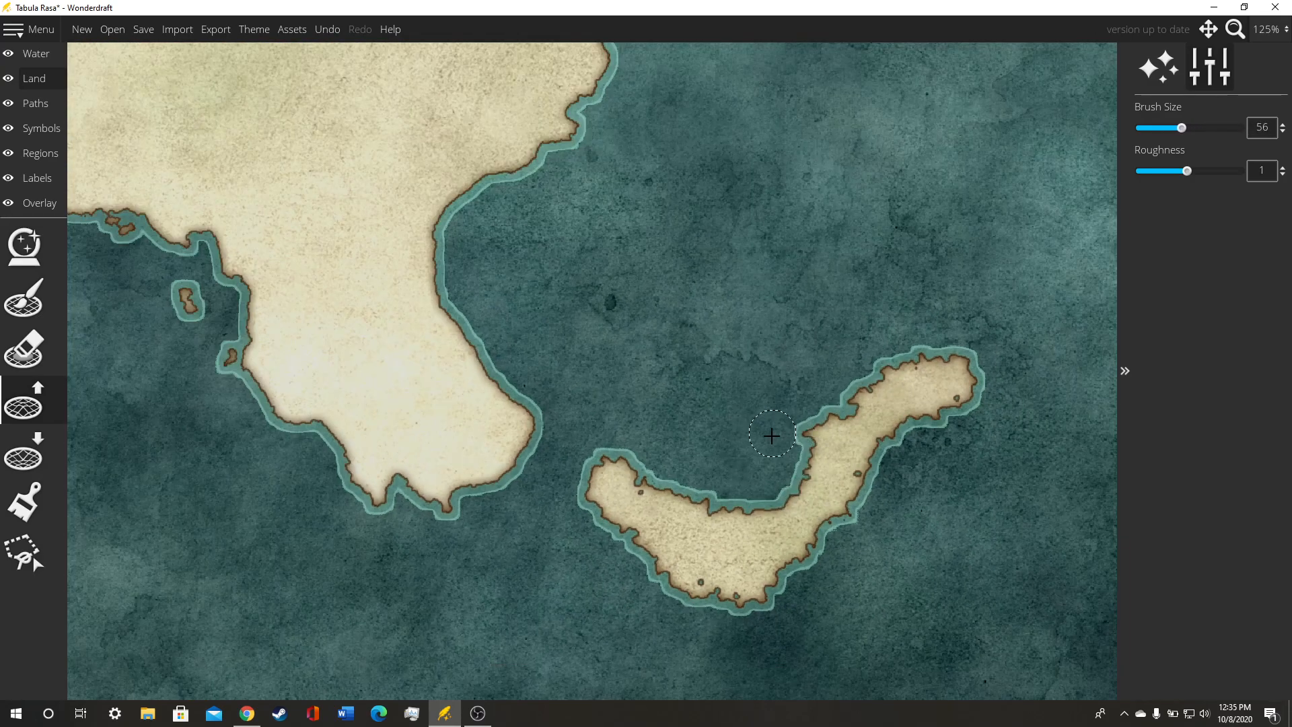
Step: Scatter small islets south of the small eastern island and along the elongated island's eastern side, reducing the brush size to 28
mouse_move(766, 409)
mouse_down()
mouse_move(819, 395)
mouse_move(824, 348)
mouse_move(848, 340)
mouse_move(837, 366)
mouse_move(844, 416)
mouse_move(824, 371)
mouse_up()
mouse_move(883, 273)
mouse_down()
mouse_move(846, 313)
mouse_move(787, 330)
mouse_move(859, 327)
mouse_move(872, 370)
mouse_move(950, 388)
mouse_move(929, 492)
mouse_move(894, 526)
mouse_up()
key(bracketleft)
mouse_move(887, 204)
mouse_down()
mouse_move(816, 364)
mouse_move(799, 444)
mouse_up()
mouse_move(653, 327)
mouse_down()
mouse_move(699, 350)
mouse_move(636, 416)
mouse_move(596, 357)
mouse_move(621, 410)
mouse_move(557, 428)
mouse_move(536, 389)
mouse_move(612, 529)
mouse_up()
mouse_move(828, 438)
mouse_down()
mouse_move(923, 320)
mouse_move(884, 311)
mouse_move(881, 274)
mouse_move(860, 295)
mouse_move(909, 204)
mouse_move(890, 196)
mouse_move(897, 166)
mouse_move(900, 323)
mouse_move(861, 347)
mouse_move(853, 277)
mouse_move(793, 271)
mouse_up()
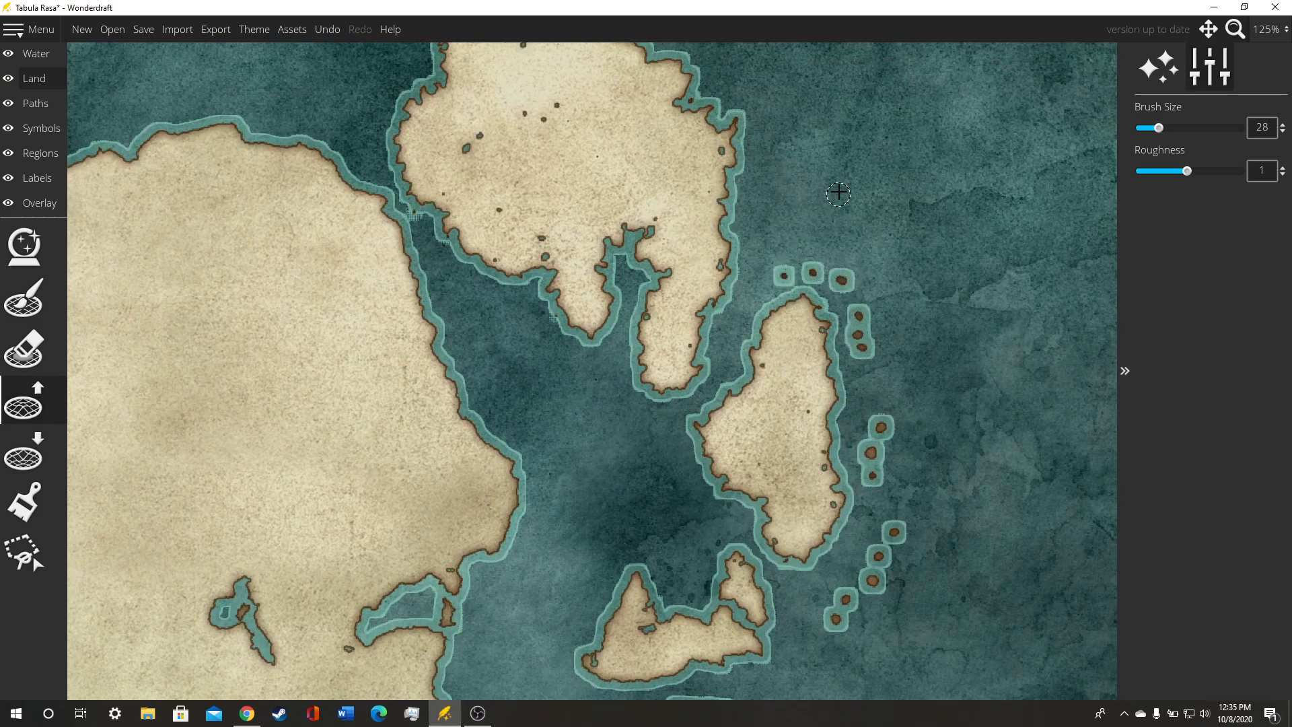
Step: Raise a chain of islets along the northern and northwestern shores of the large northeastern island with a size 28 brush
drag(837, 197, 849, 331)
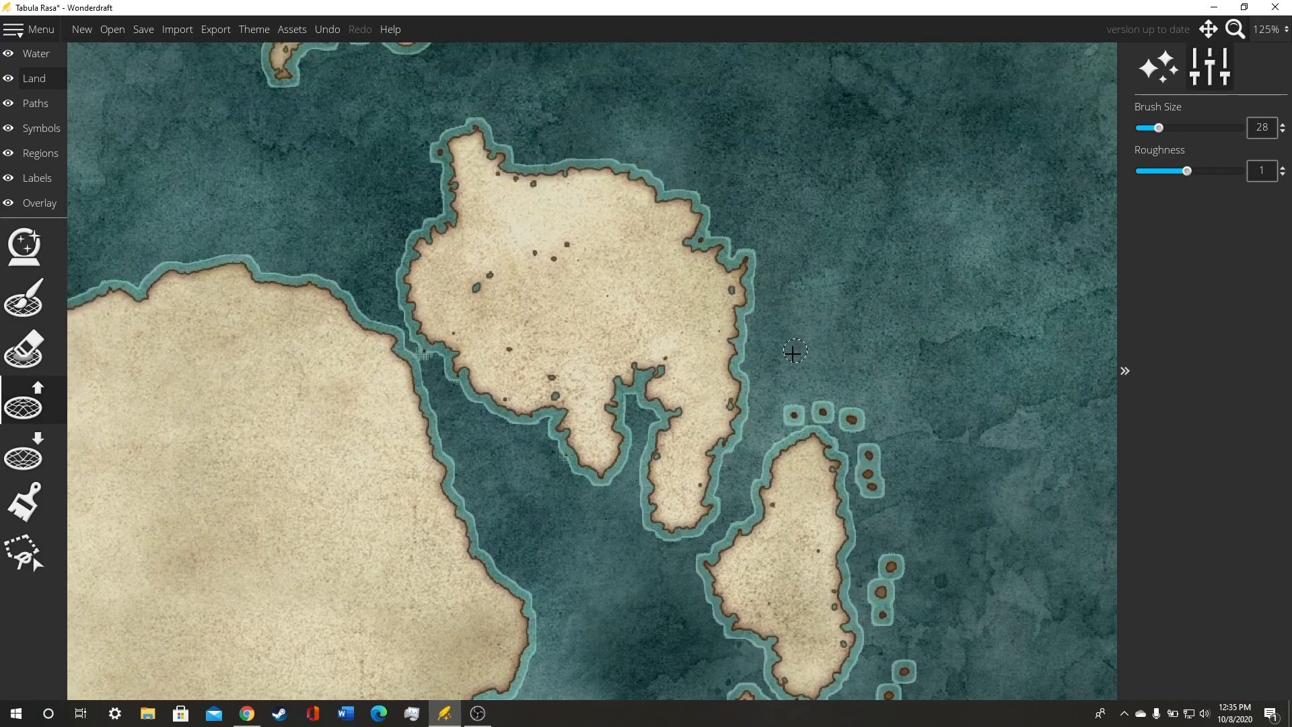
mouse_move(415, 236)
mouse_down()
mouse_move(421, 196)
mouse_move(397, 162)
mouse_up()
mouse_move(518, 113)
mouse_down()
mouse_move(511, 205)
mouse_move(538, 216)
mouse_move(586, 204)
mouse_move(617, 219)
mouse_move(582, 215)
mouse_move(647, 208)
mouse_move(655, 227)
mouse_move(632, 228)
mouse_move(714, 268)
mouse_up()
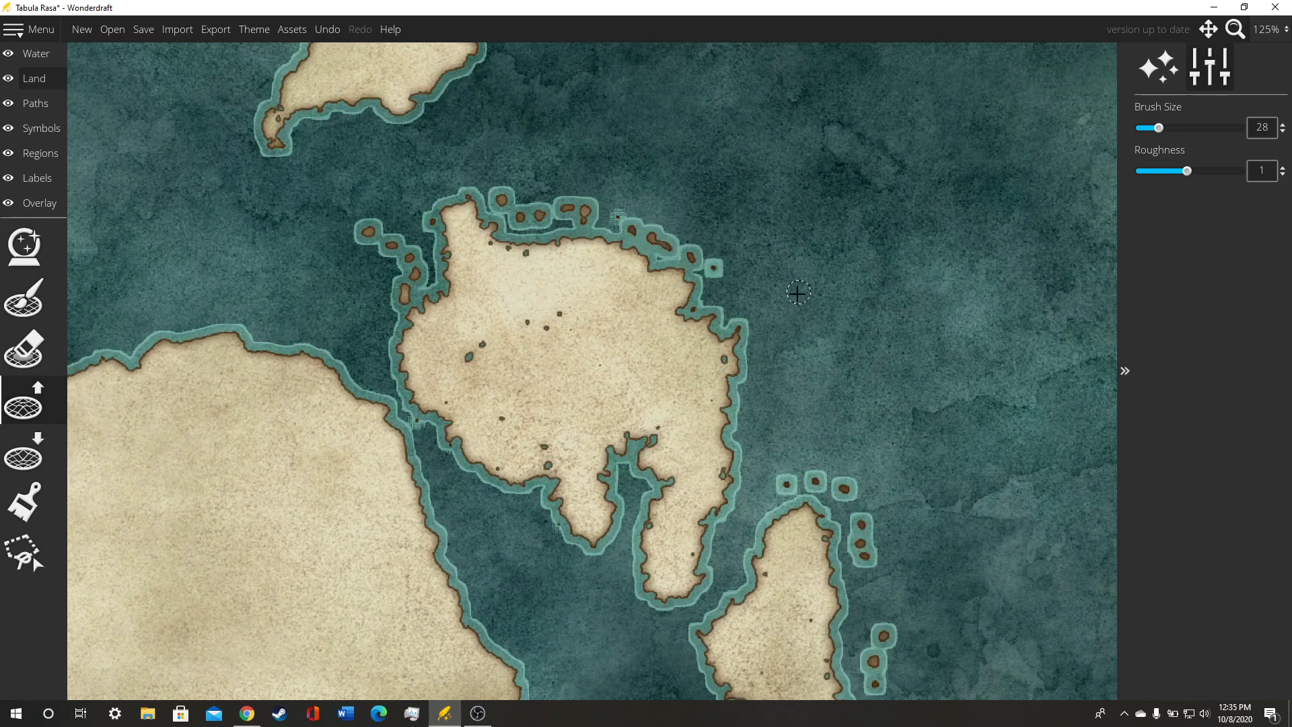
Step: Raise two thin barrier strips just off the continent's northwestern coast, reducing the brush size to 8
scroll(769, 266, down, 1)
drag(736, 373, 913, 413)
drag(463, 156, 728, 391)
scroll(432, 261, up, 2)
scroll(433, 270, up, 5)
scroll(429, 271, down, 10)
scroll(296, 260, up, 2)
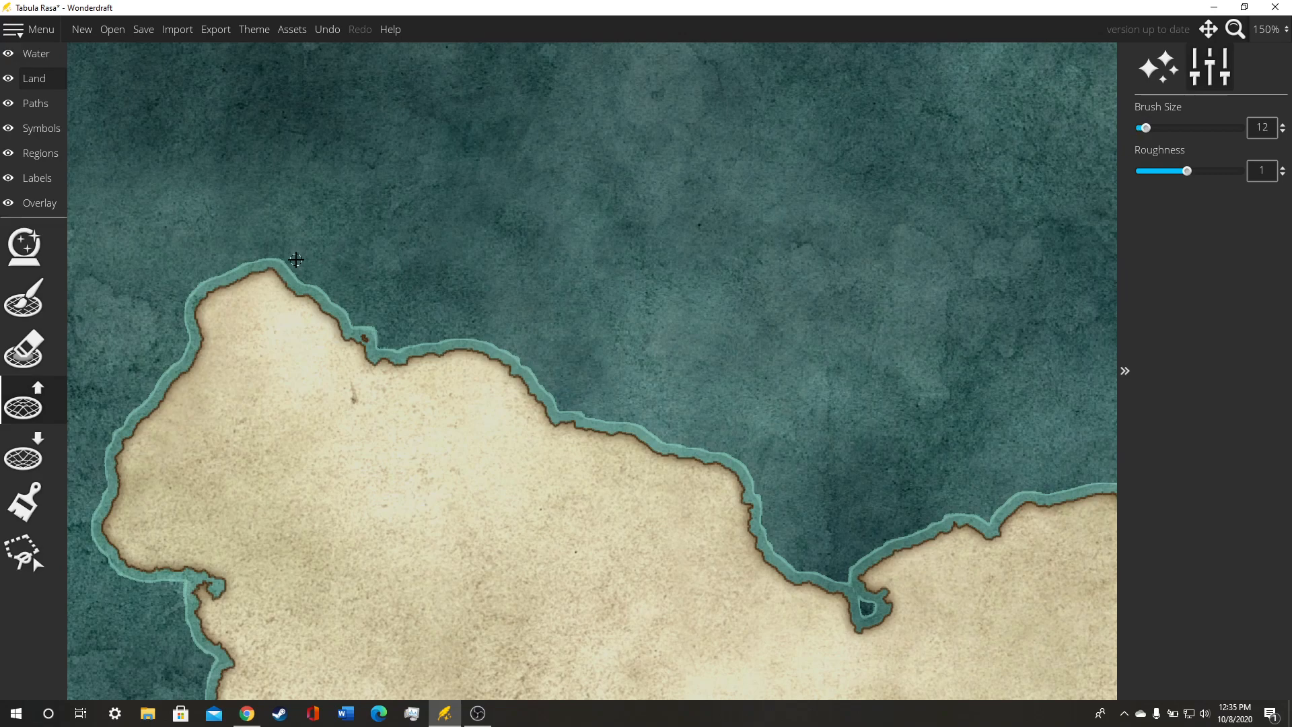
mouse_move(295, 259)
mouse_down()
mouse_move(381, 332)
mouse_move(475, 335)
mouse_up()
drag(562, 359, 540, 325)
mouse_move(549, 371)
mouse_down()
mouse_move(701, 419)
mouse_move(737, 445)
mouse_up()
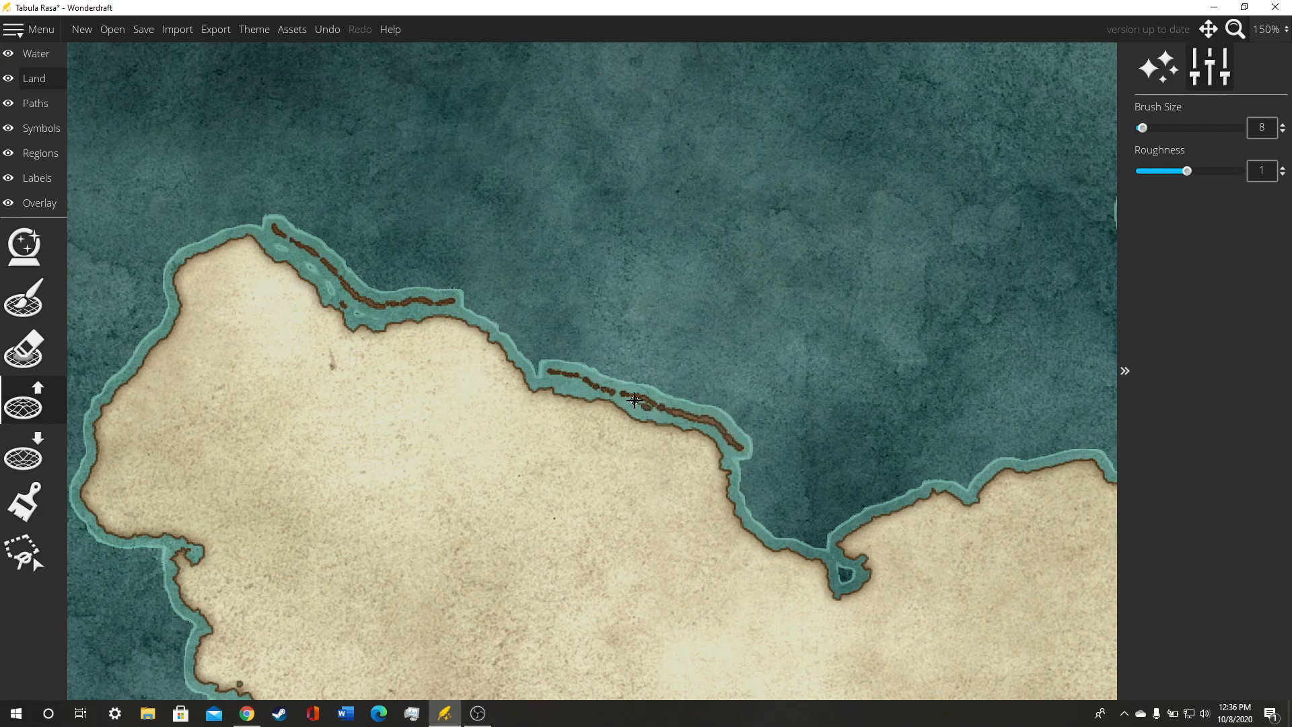
Step: Raise a thin barrier strip along the northern coast just east of the small notched bay with the size 8 brush
drag(764, 415, 447, 306)
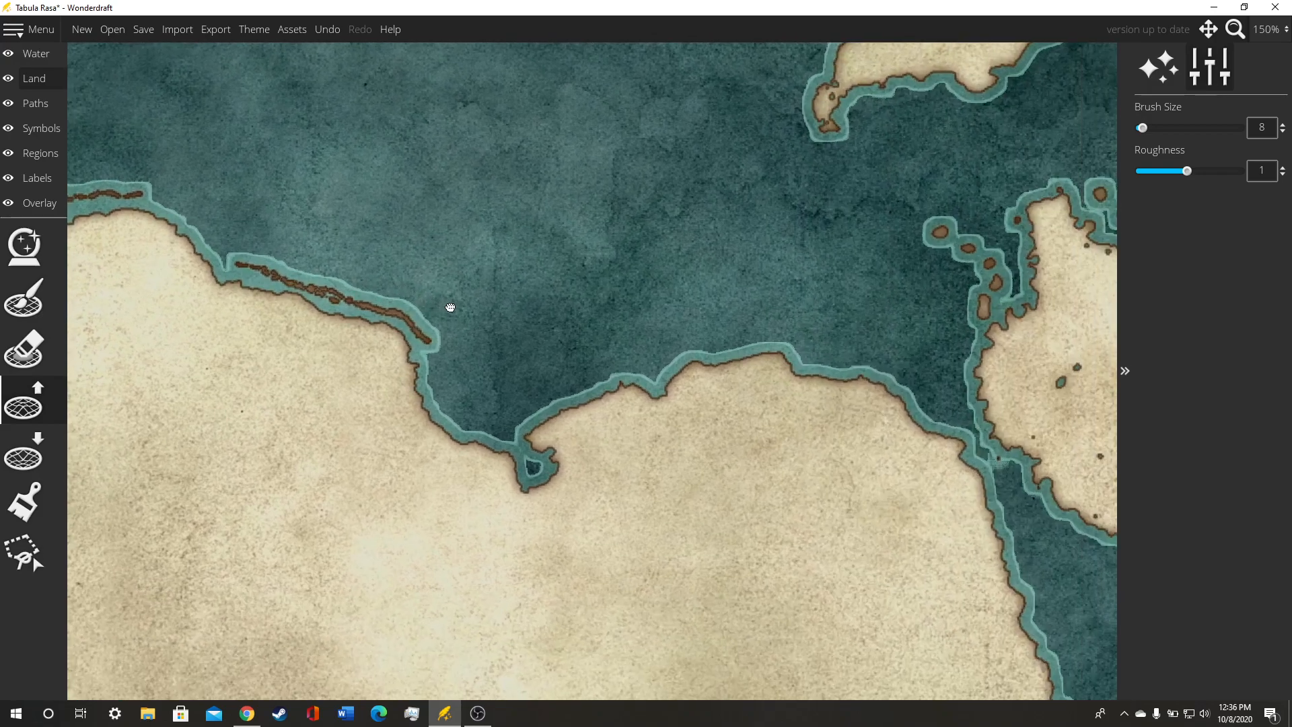
drag(552, 398, 728, 345)
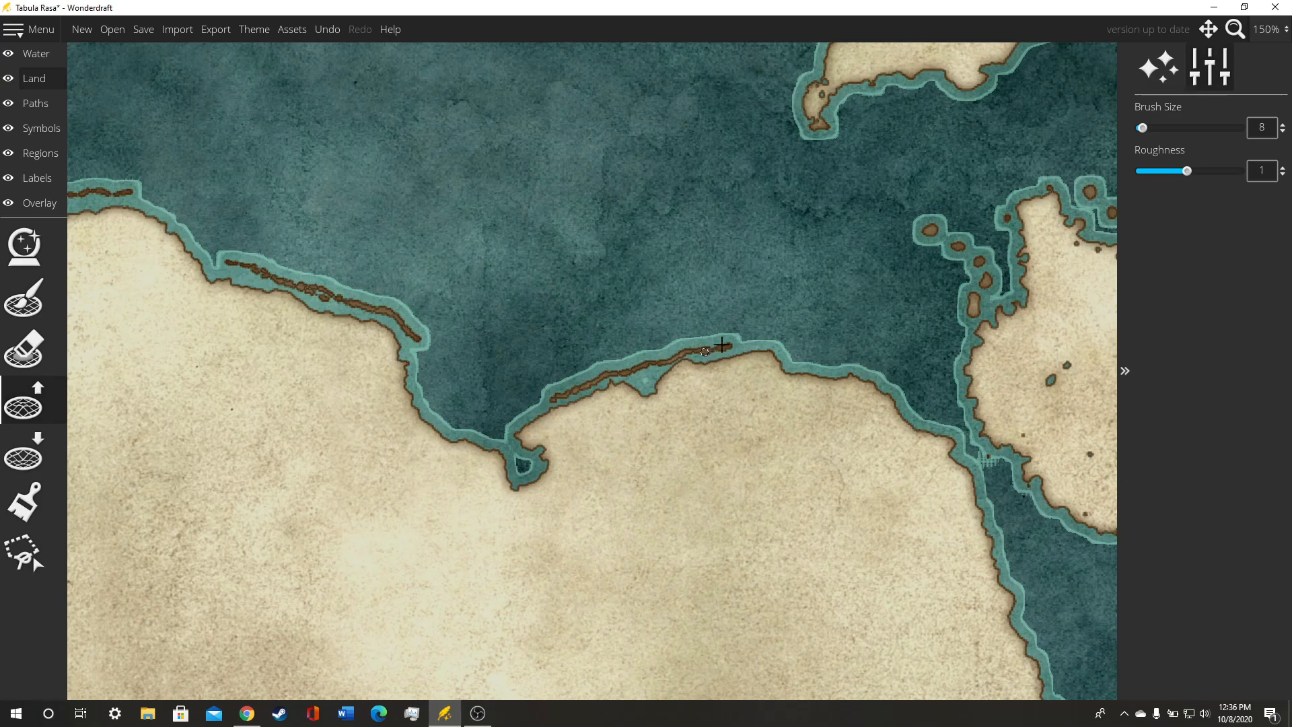
scroll(785, 326, down, 1)
drag(727, 269, 706, 345)
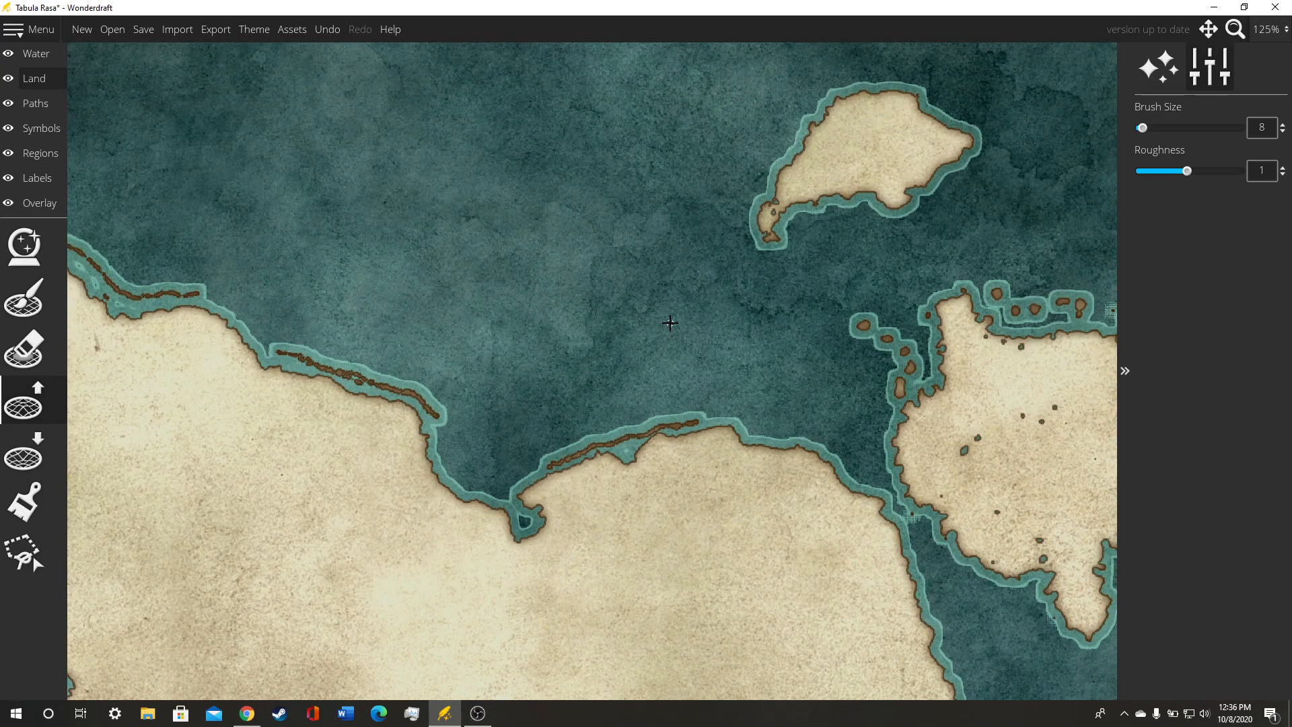
Step: Raise short barrier strips around the tip and western side of the northwestern headland with the size 8 brush
drag(383, 350, 736, 282)
scroll(390, 266, up, 1)
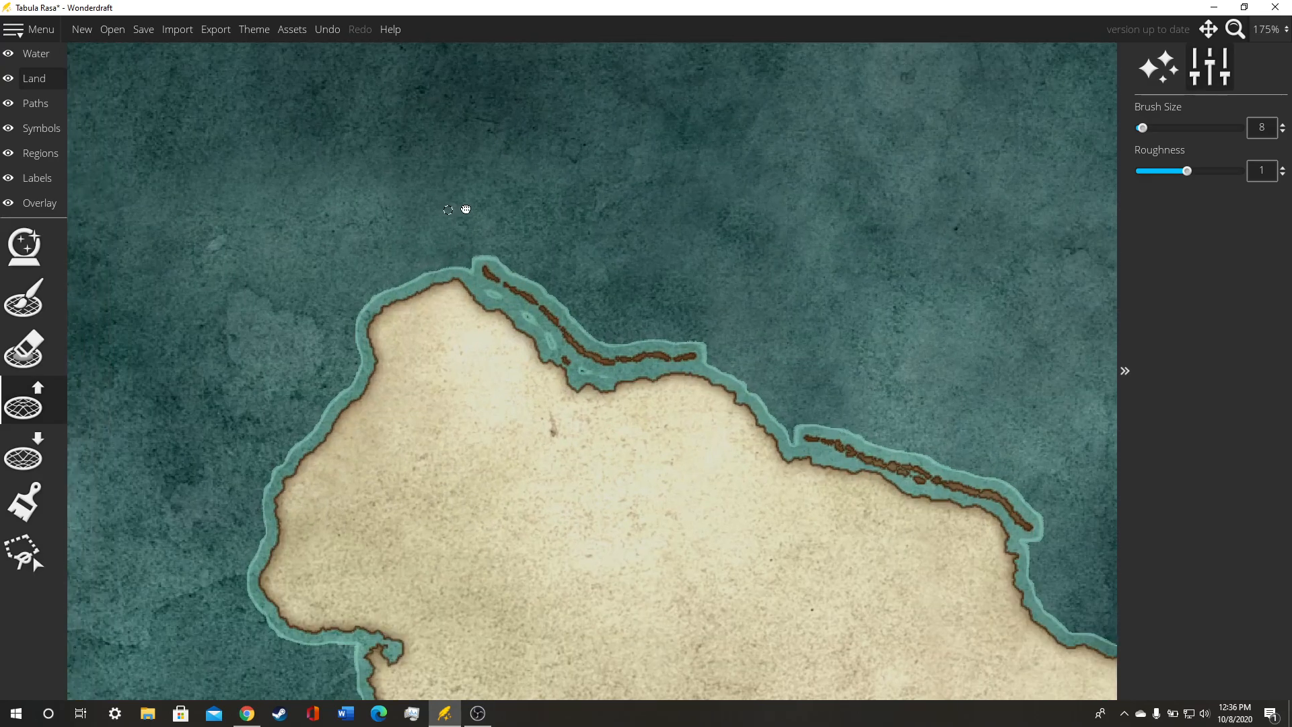
scroll(455, 208, up, 1)
mouse_move(531, 263)
mouse_down()
mouse_move(476, 284)
mouse_move(632, 230)
mouse_up()
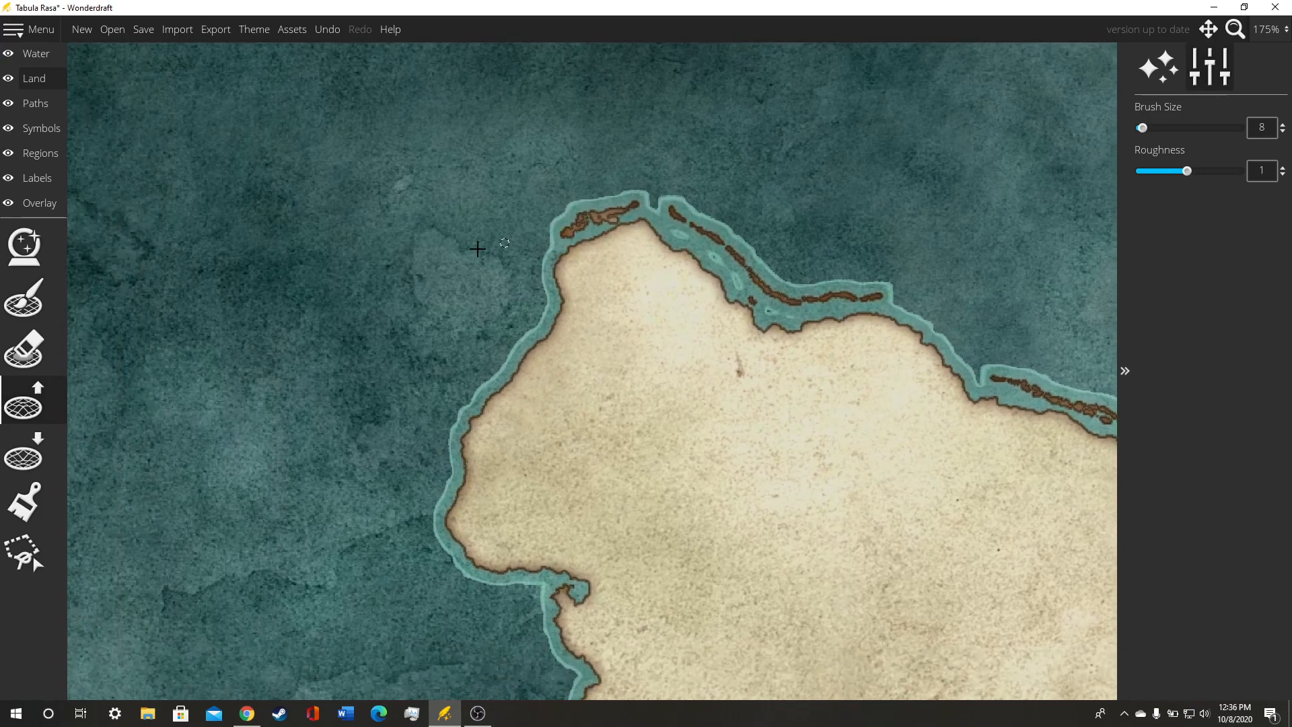
mouse_move(532, 284)
mouse_down()
mouse_move(541, 303)
mouse_move(521, 329)
mouse_up()
Step: Raise thin barrier strips along the western and northern shores of the small northern island with the size 8 brush
scroll(574, 268, down, 2)
drag(786, 320, 357, 219)
scroll(565, 254, down, 3)
drag(727, 230, 603, 304)
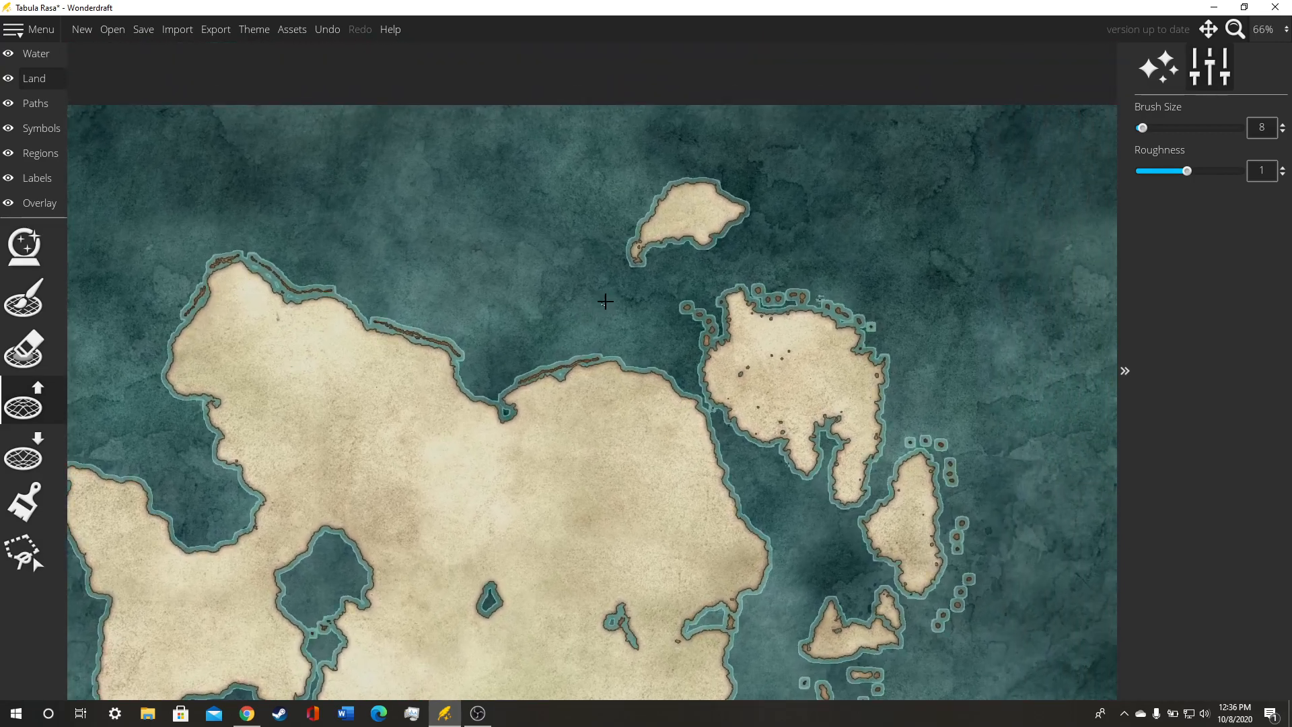
scroll(673, 212, up, 3)
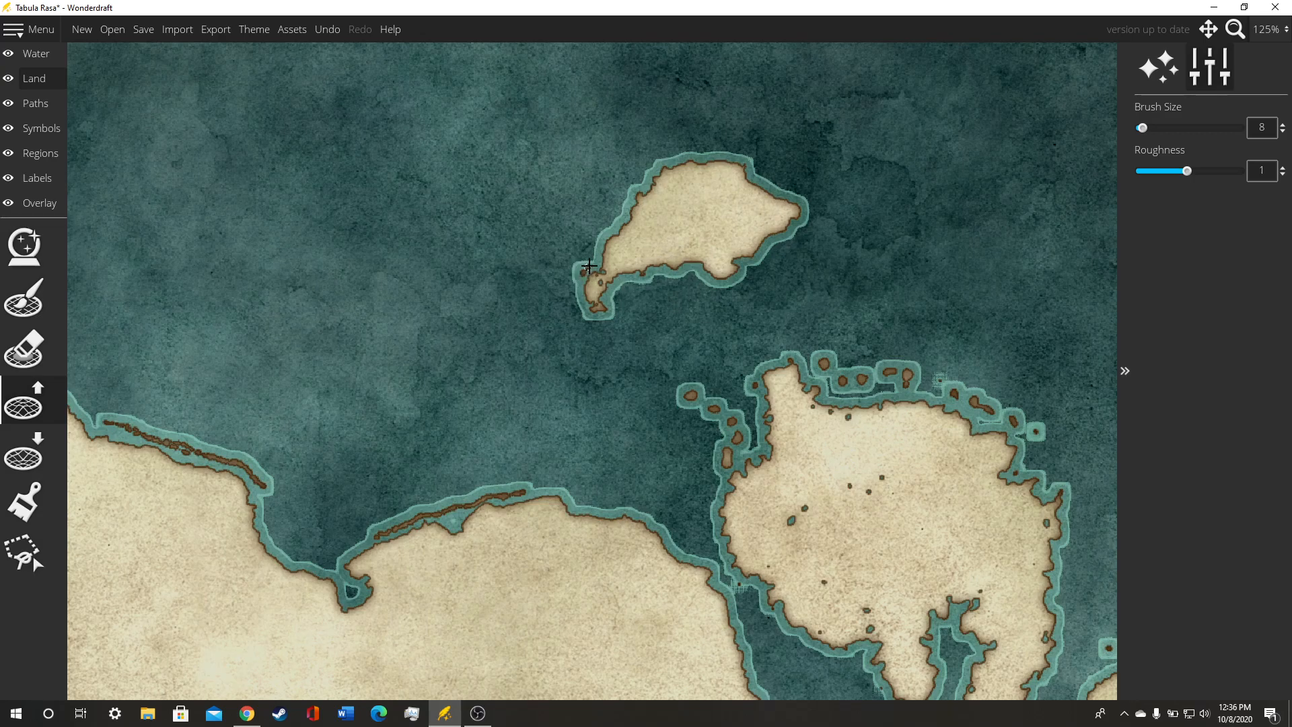
drag(595, 247, 610, 224)
mouse_move(643, 175)
mouse_down()
mouse_move(694, 150)
mouse_move(757, 162)
mouse_move(776, 190)
mouse_move(824, 197)
mouse_up()
Step: Dot tiny islets along the inner shore of the continent's northern bay, reducing the brush size to 4
scroll(831, 239, down, 1)
drag(787, 325, 804, 189)
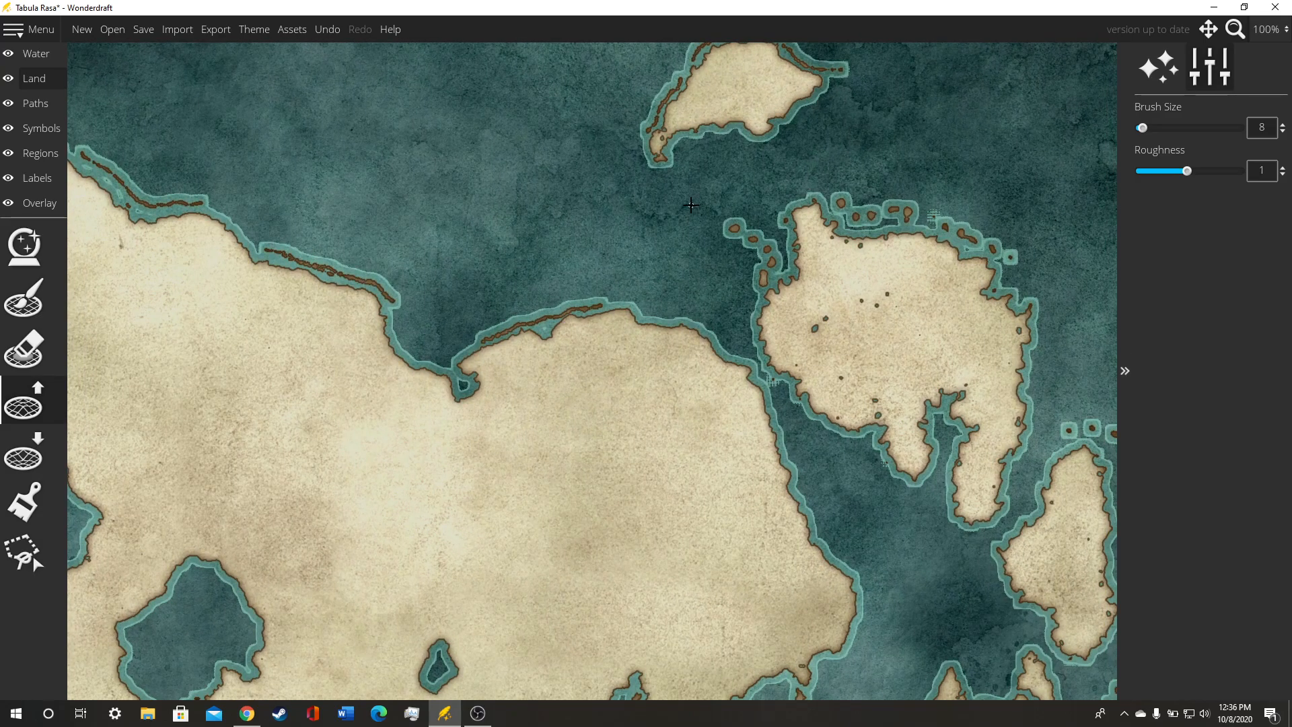
scroll(690, 205, down, 2)
mouse_move(464, 296)
mouse_down()
mouse_move(690, 272)
mouse_move(771, 329)
mouse_move(828, 260)
mouse_up()
scroll(720, 259, up, 5)
drag(836, 182, 645, 277)
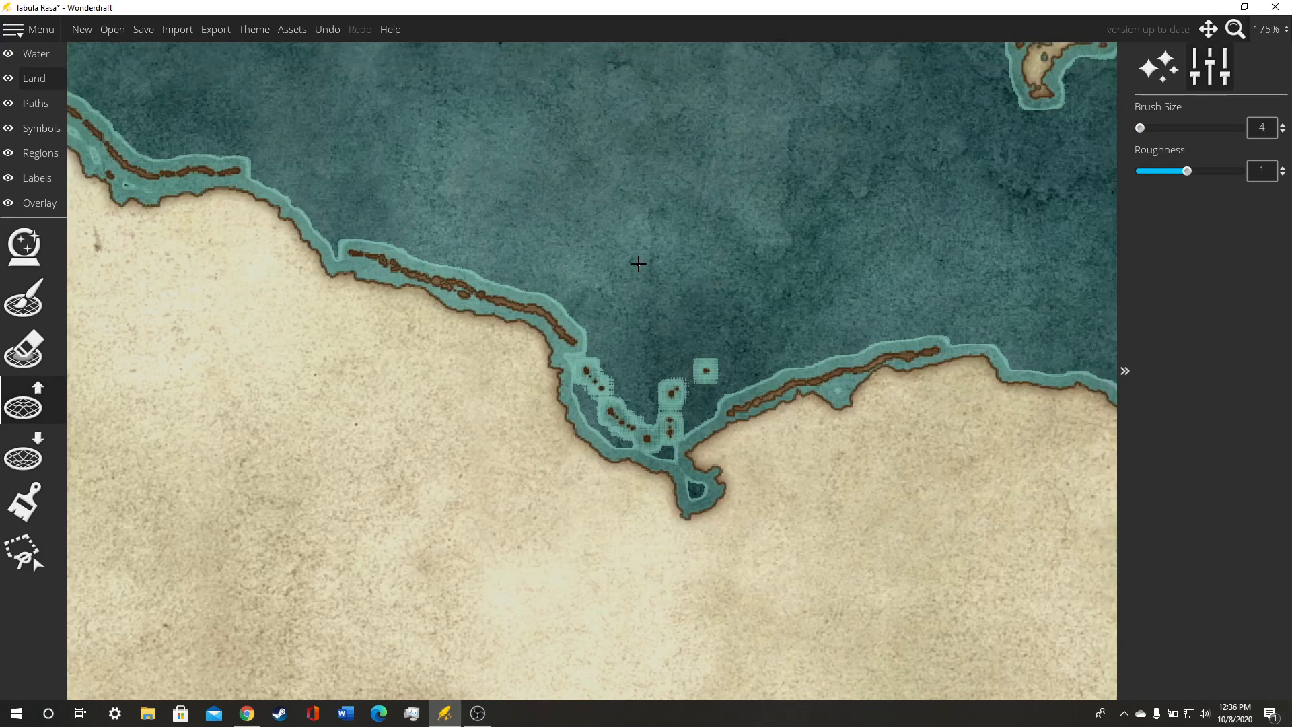
Step: Scatter tiny islets in the open water off the northern bay and northwestern coast, varying the brush size between 8 and 16
scroll(638, 263, down, 3)
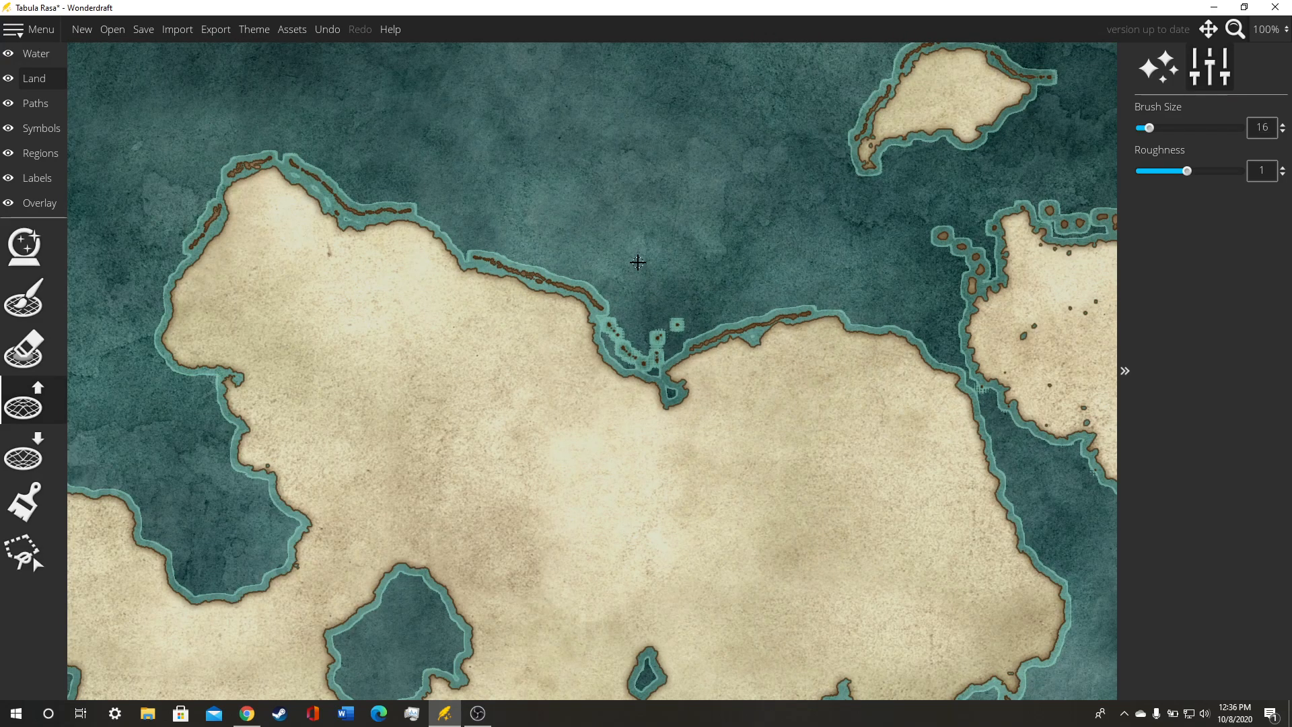
mouse_move(789, 275)
mouse_down()
mouse_move(716, 291)
mouse_move(751, 296)
mouse_up()
drag(832, 255, 706, 295)
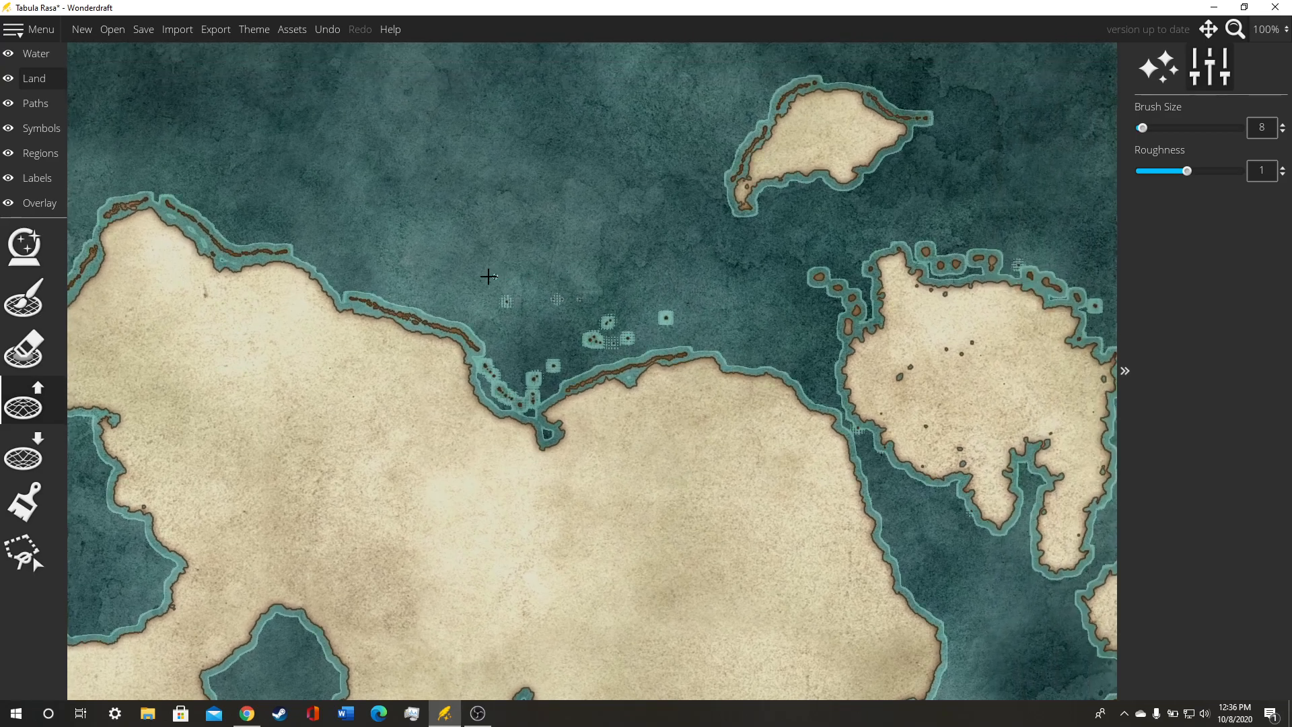
drag(487, 274, 390, 250)
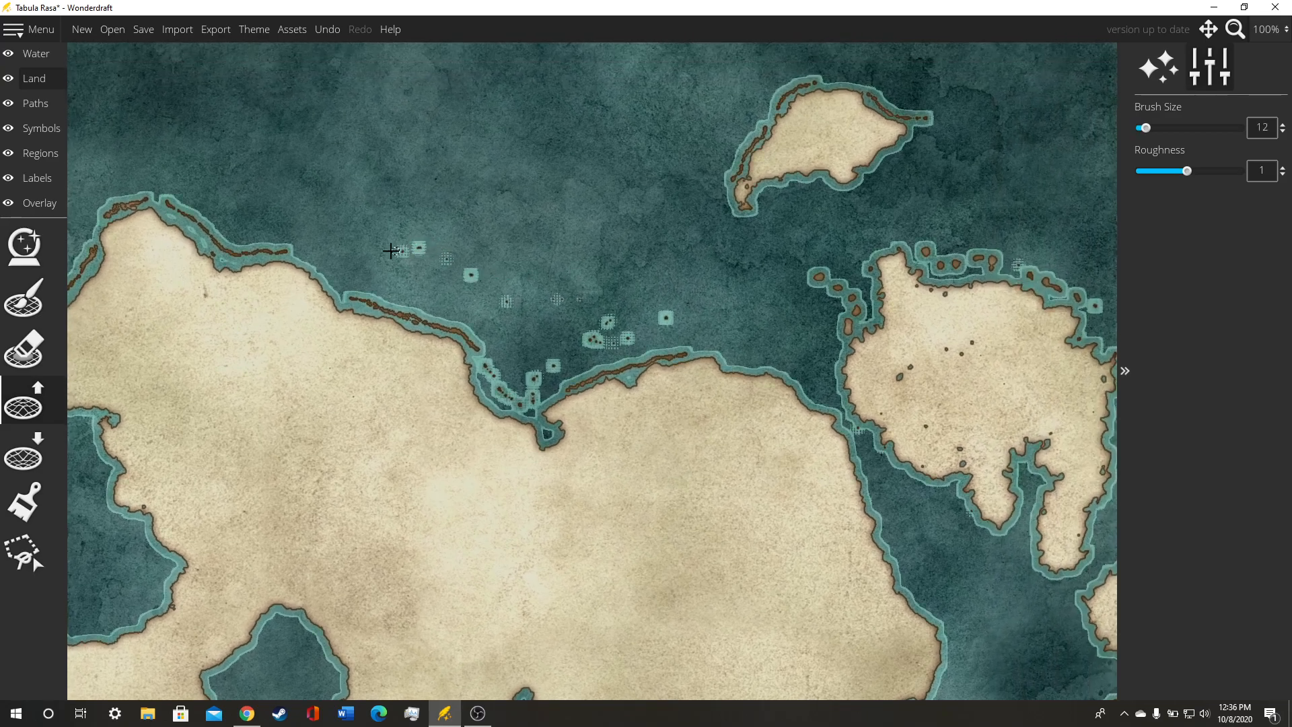
Step: Place a chain of four small islets across the mouth of the continent's western bay, reducing the brush size to 8
scroll(480, 212, down, 2)
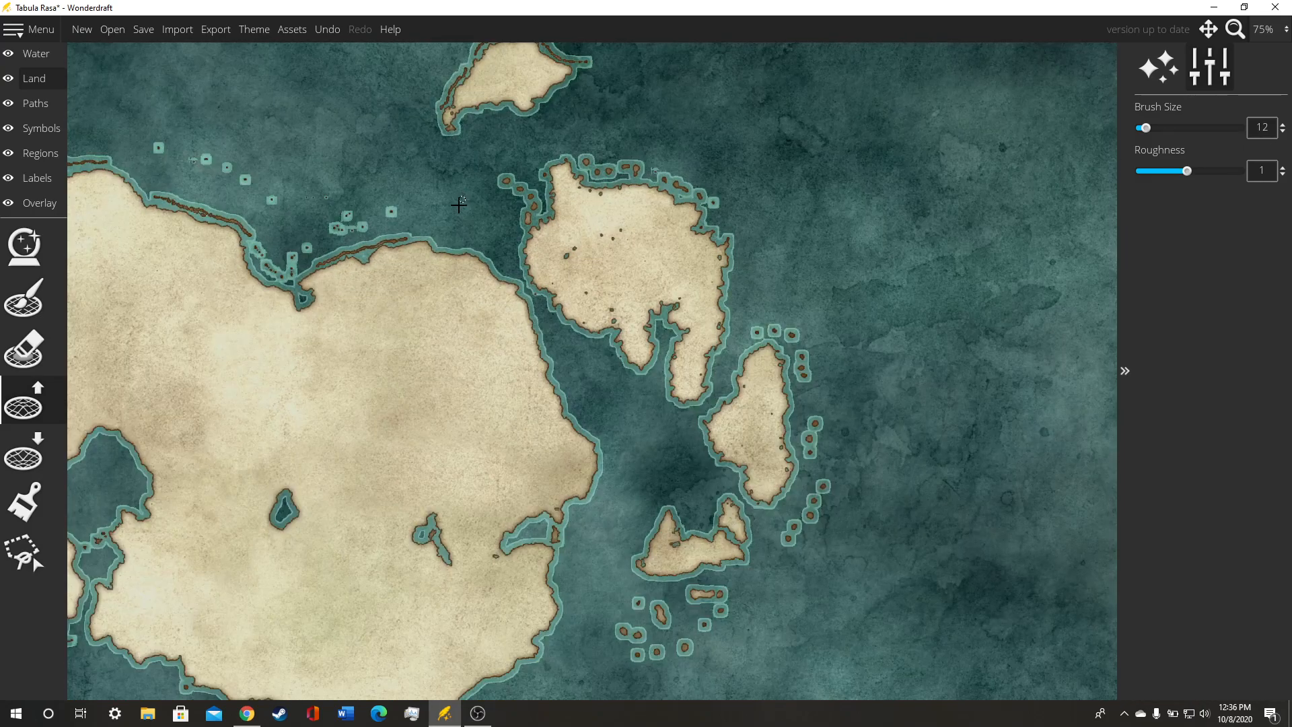
drag(437, 232, 830, 270)
drag(623, 230, 749, 211)
drag(554, 289, 700, 263)
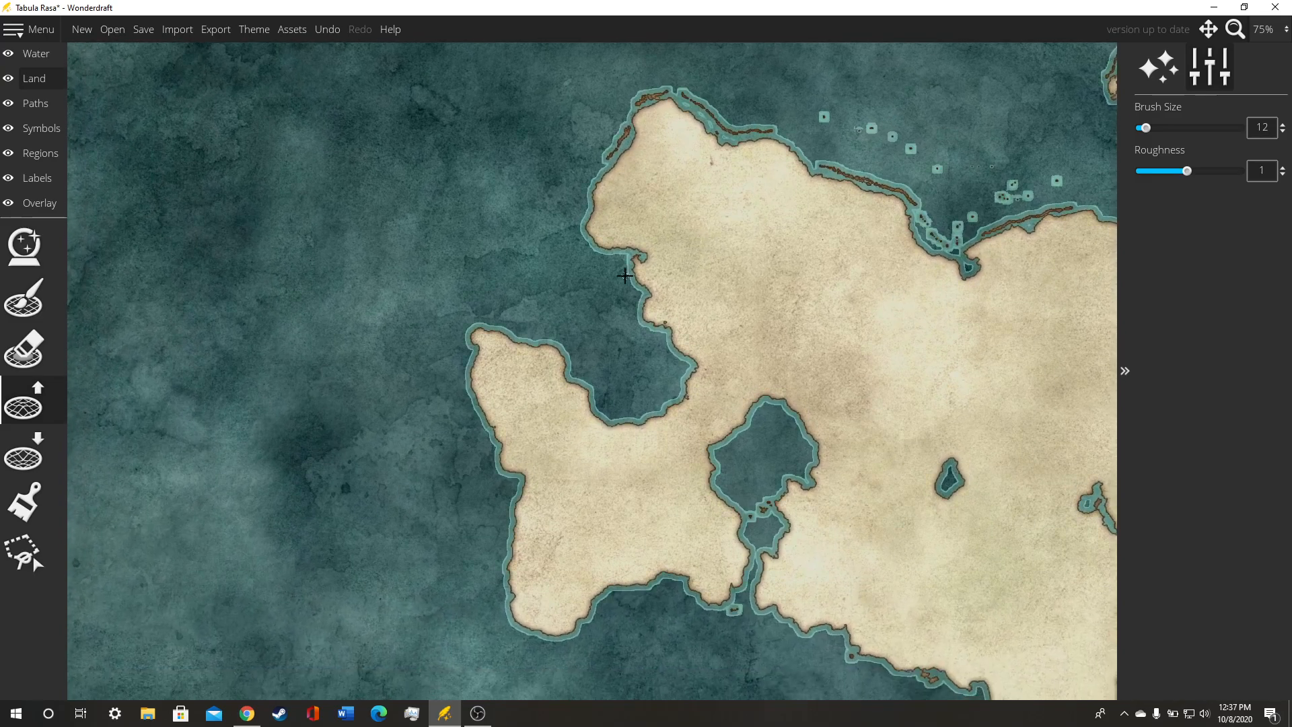
scroll(594, 299, up, 4)
scroll(590, 379, down, 1)
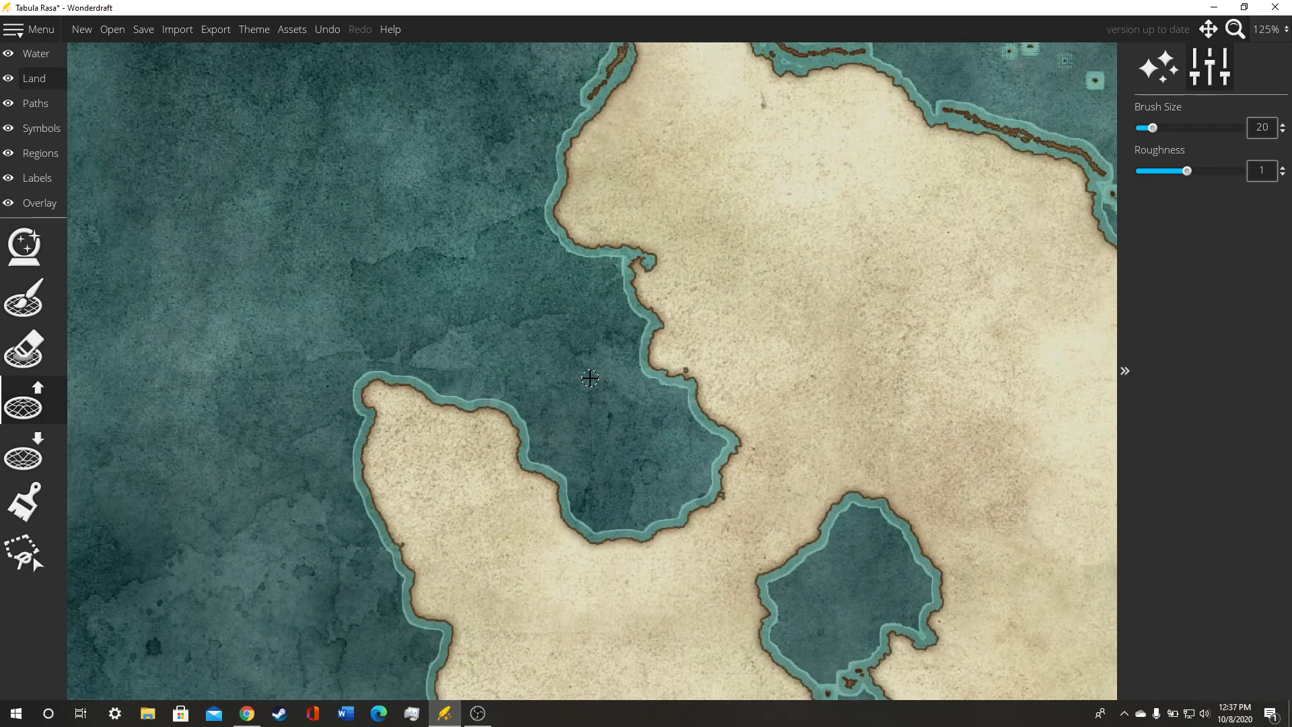
click(535, 281)
click(577, 342)
click(584, 372)
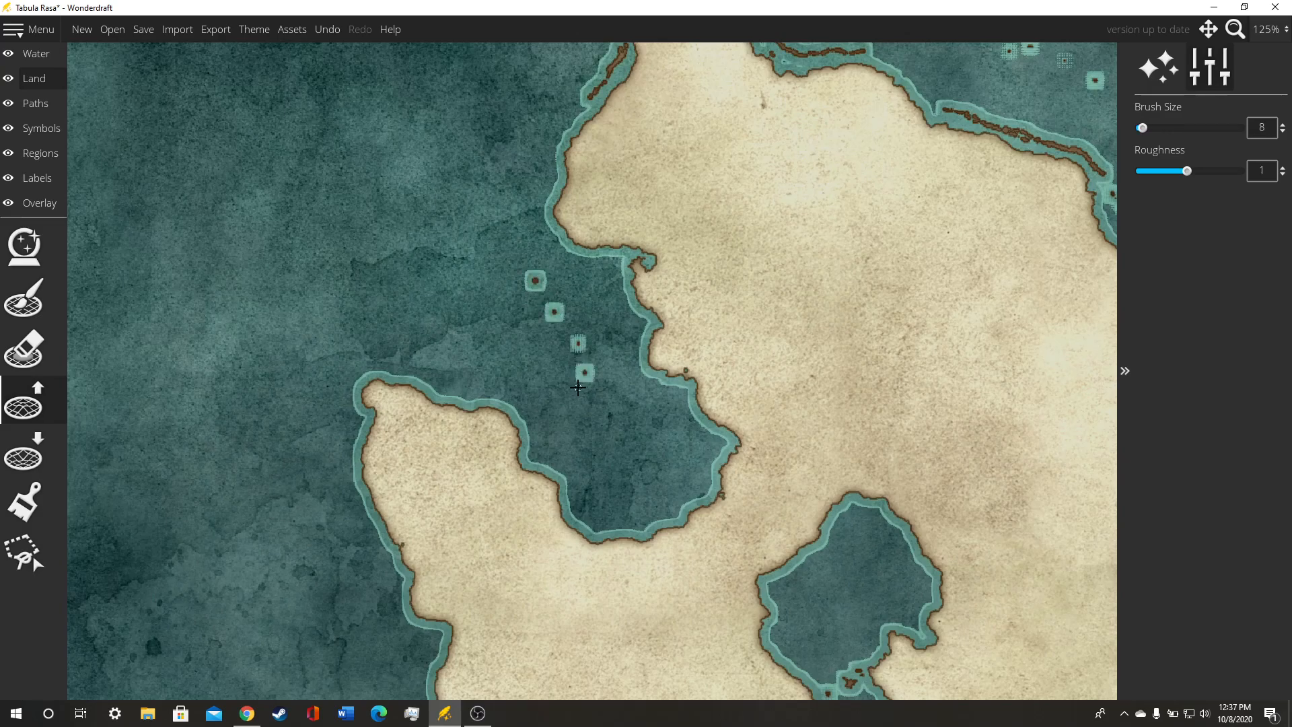
Step: Raise tiny islets and thin strips along the inner shores of the western bay with a size 4 brush
drag(535, 415, 535, 431)
drag(565, 490, 588, 520)
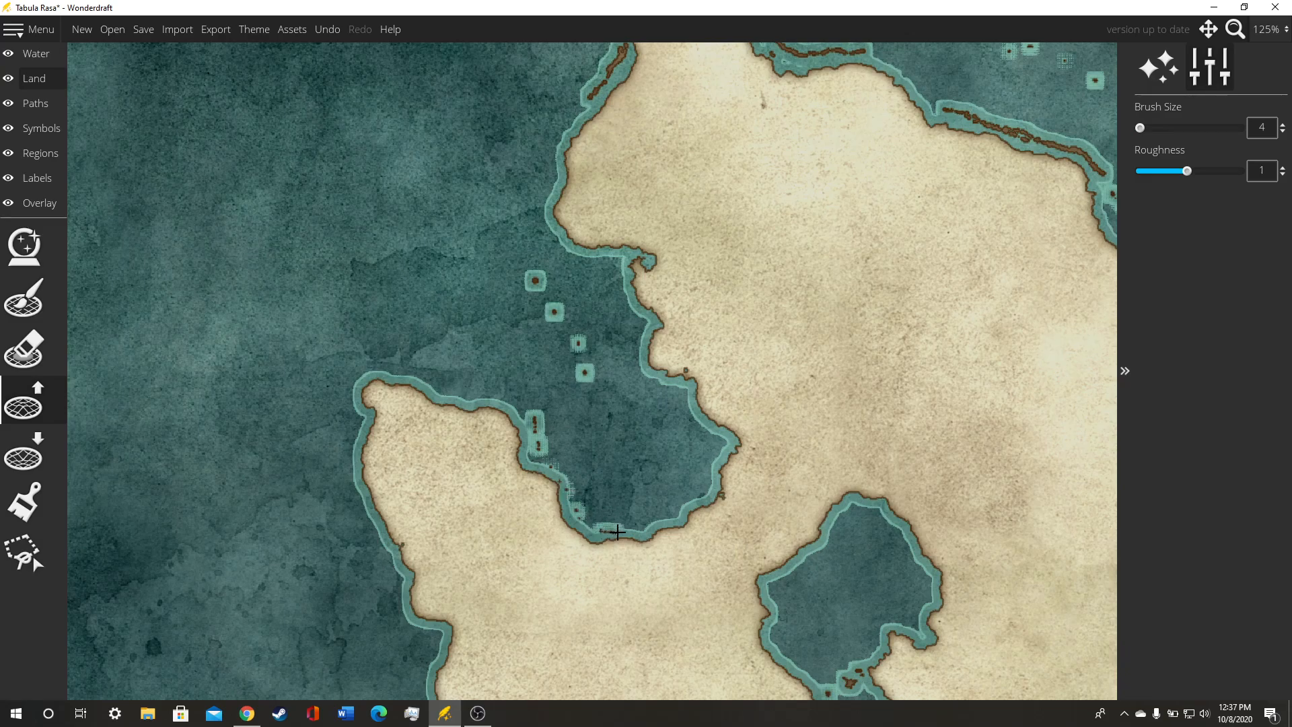
drag(718, 442, 693, 416)
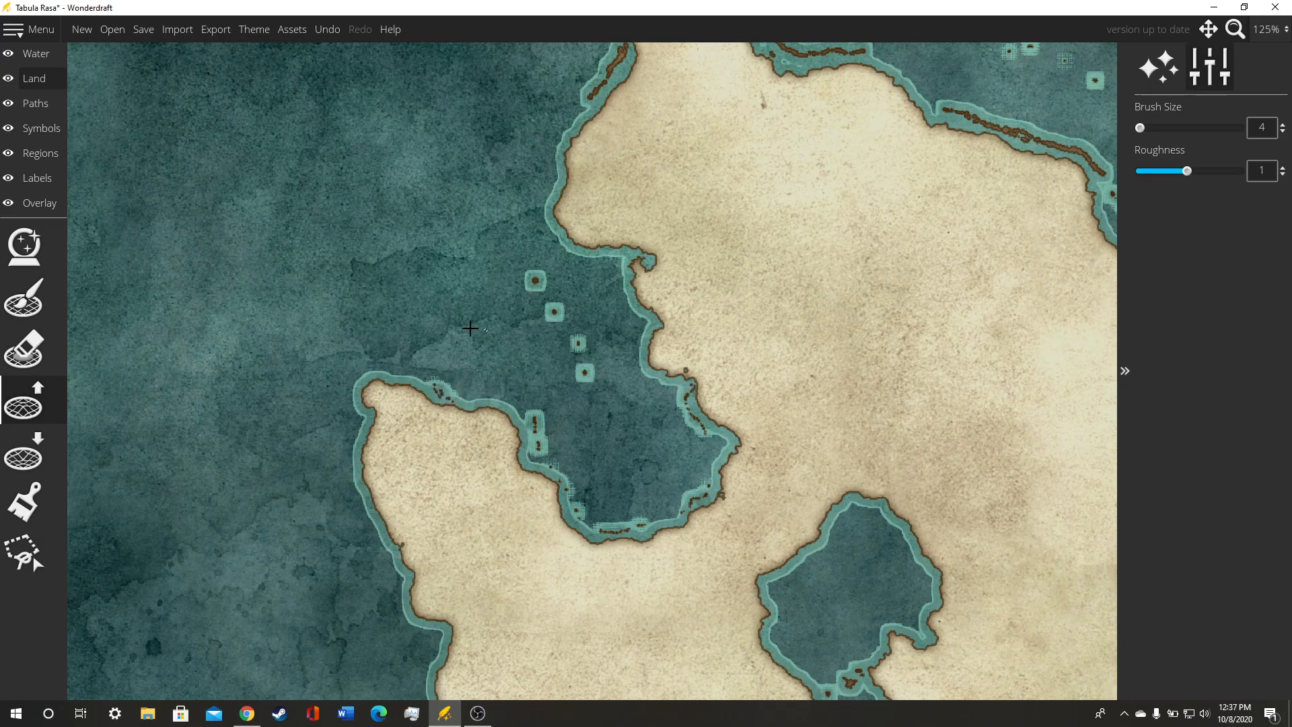
scroll(447, 329, down, 1)
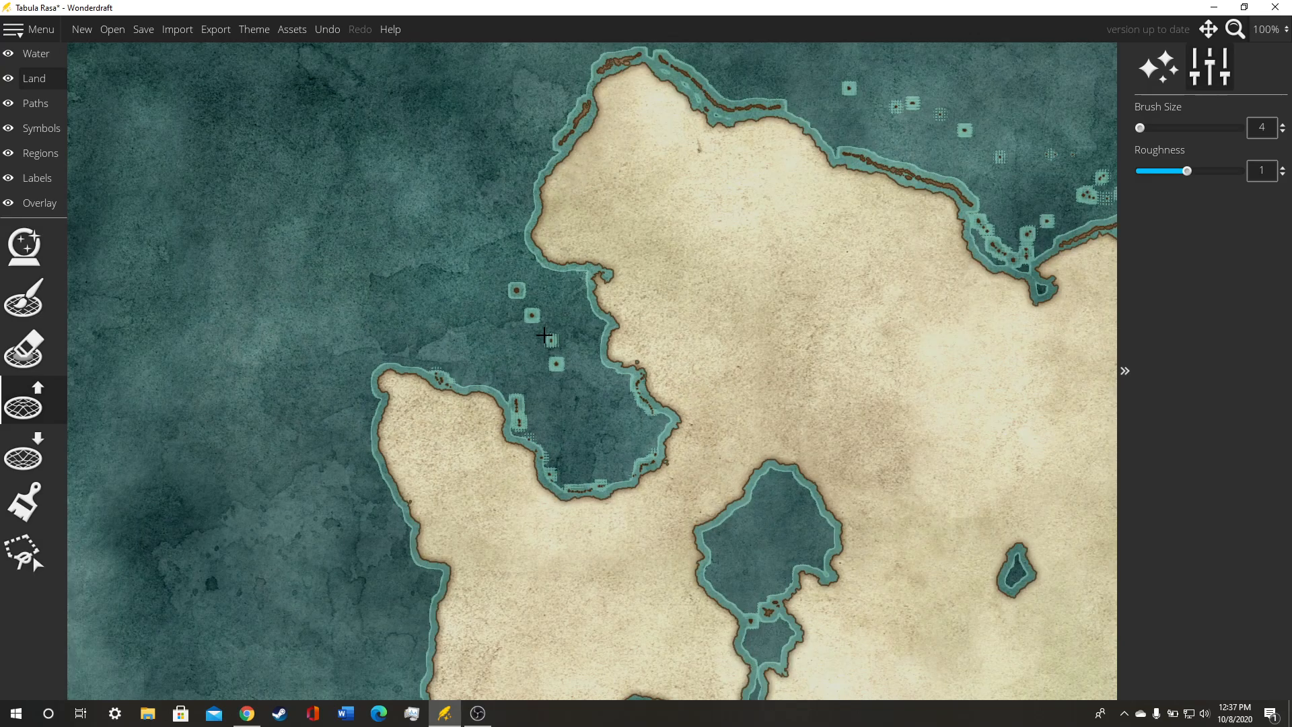
scroll(551, 361, up, 2)
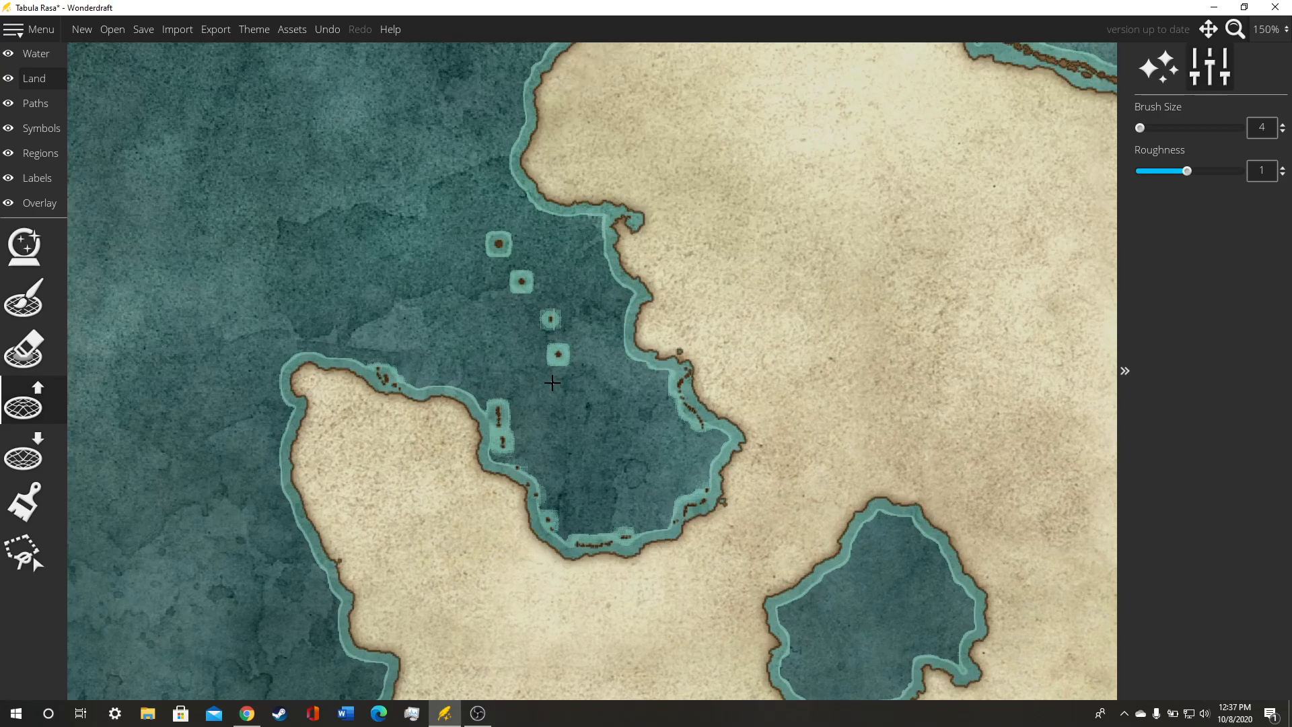
drag(543, 389, 615, 300)
drag(561, 235, 639, 272)
drag(603, 309, 507, 274)
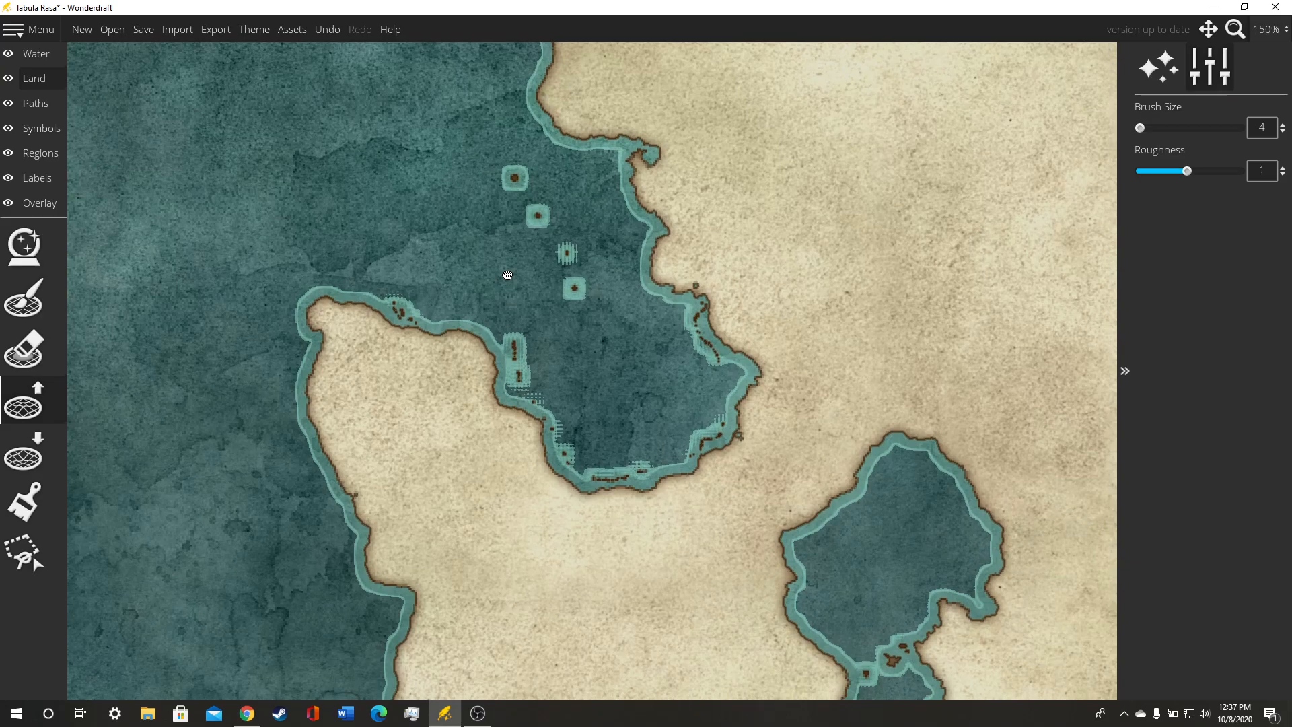
scroll(504, 271, down, 3)
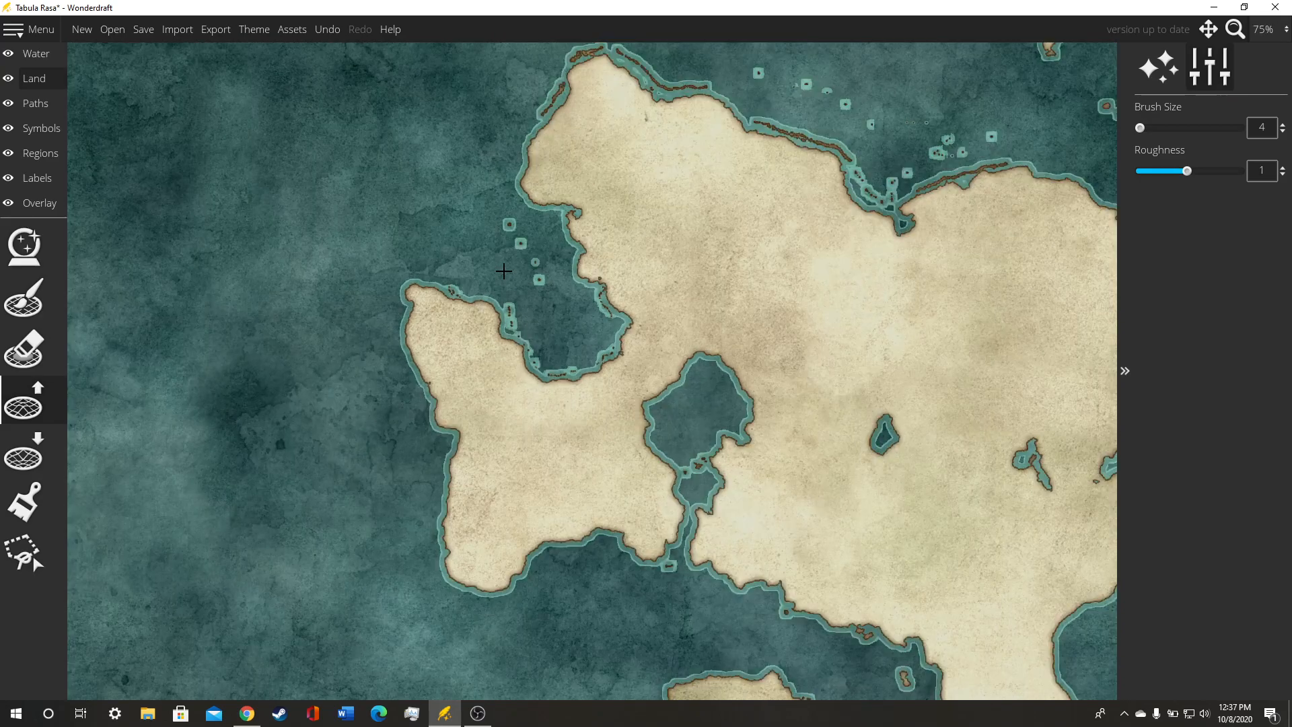
drag(716, 277, 740, 310)
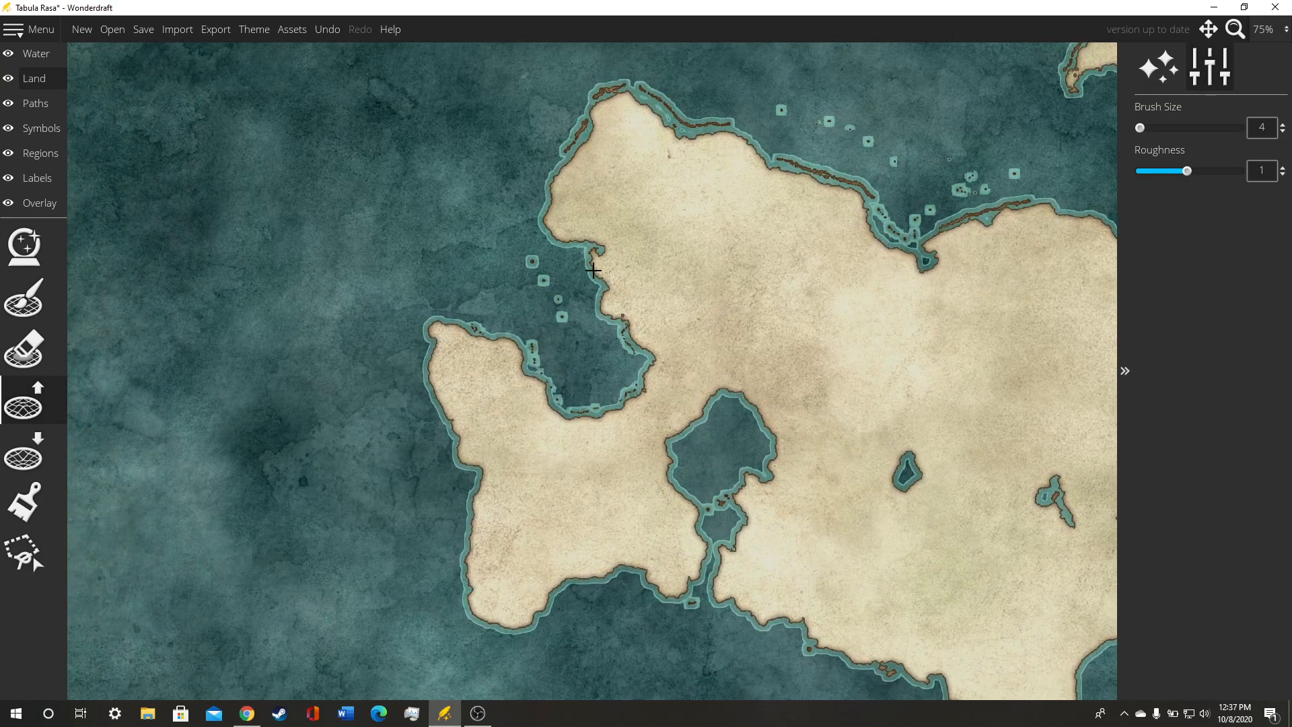
Step: Try raising a small island off the headland north of the western bay with a size 12 brush, and erase it again
scroll(520, 250, up, 4)
drag(485, 196, 497, 370)
key(])
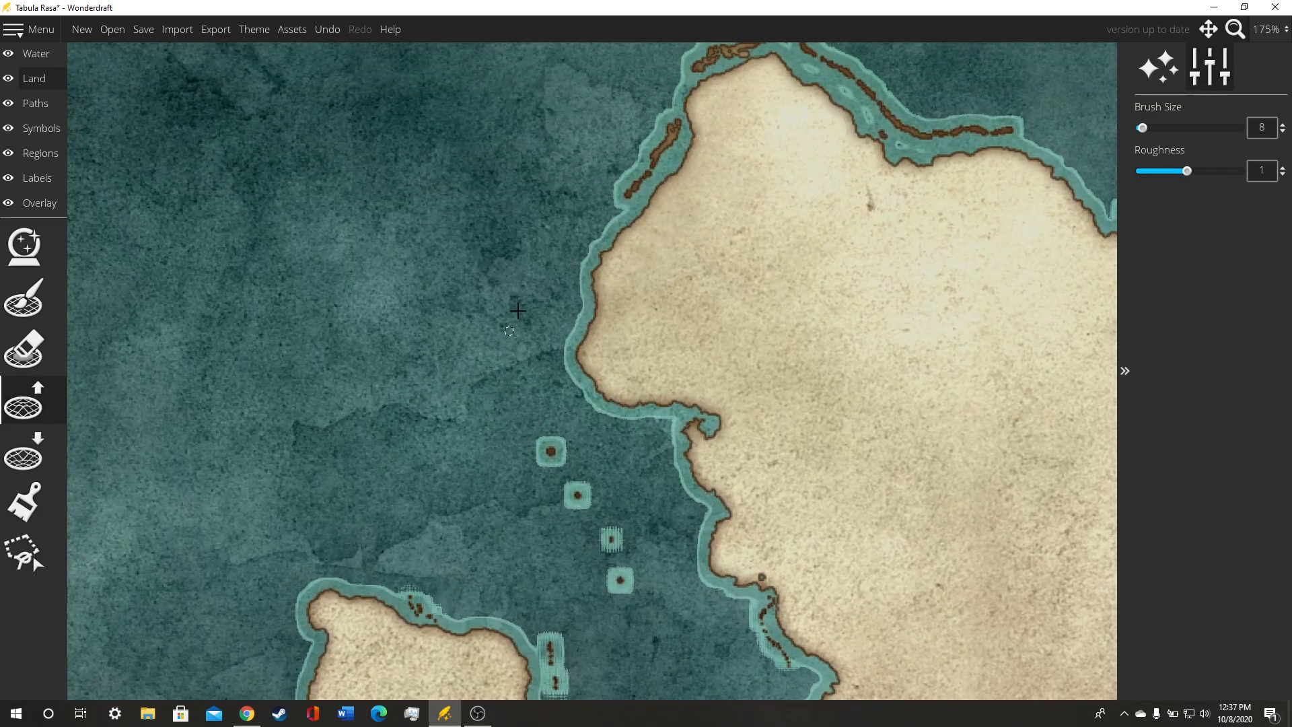
key(])
click(558, 344)
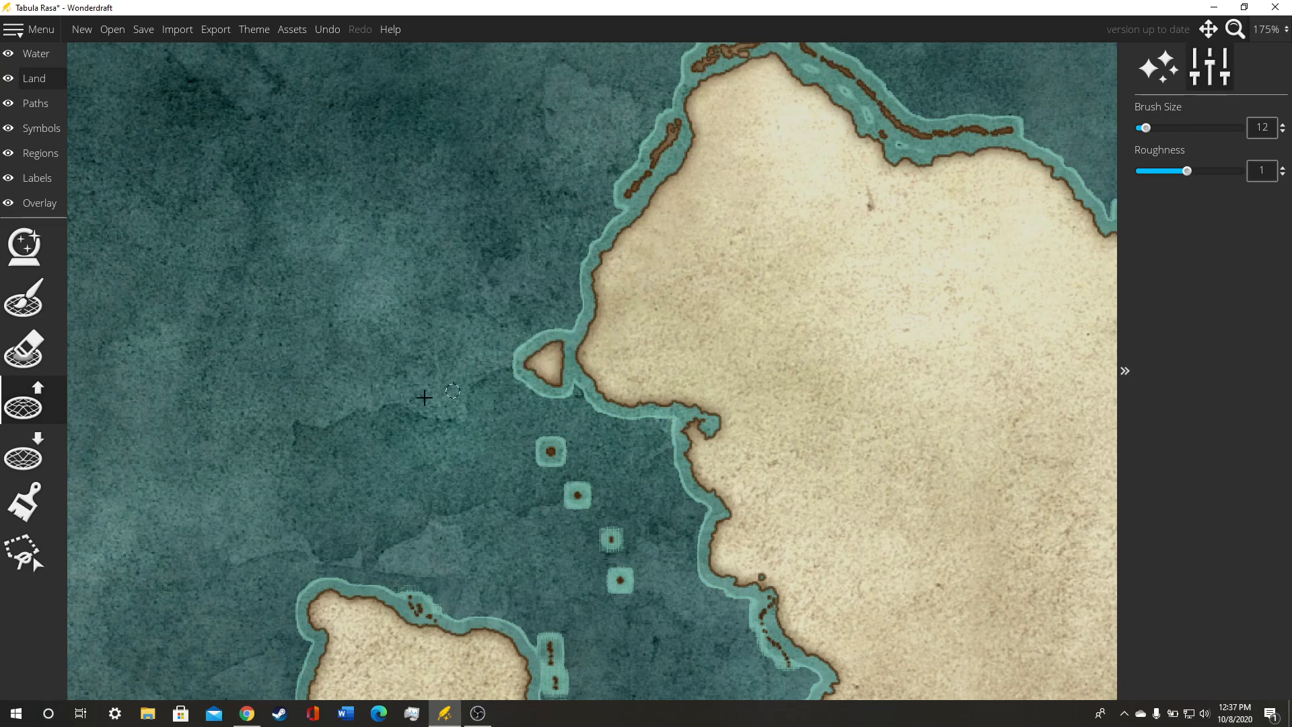
click(23, 348)
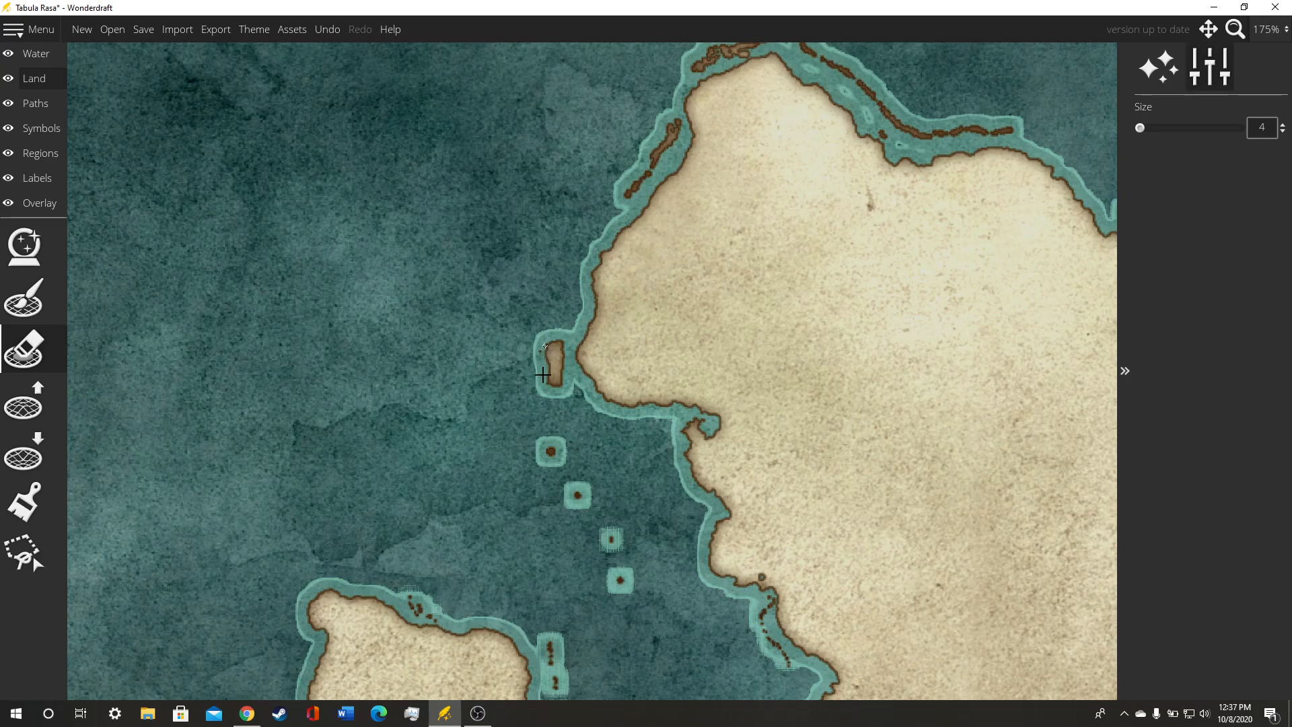
drag(549, 343, 557, 402)
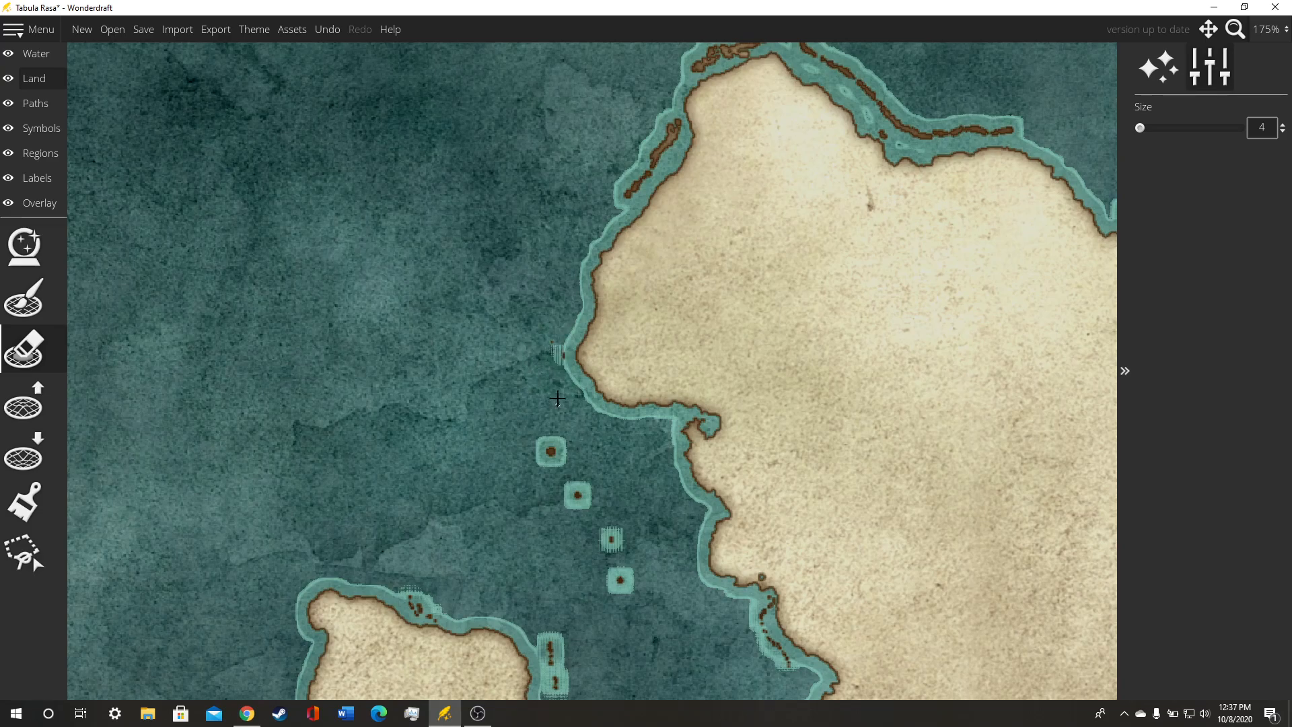
click(26, 402)
Step: Survey the continent's coastlines and the surrounding islands for areas that still need refining
scroll(425, 315, down, 3)
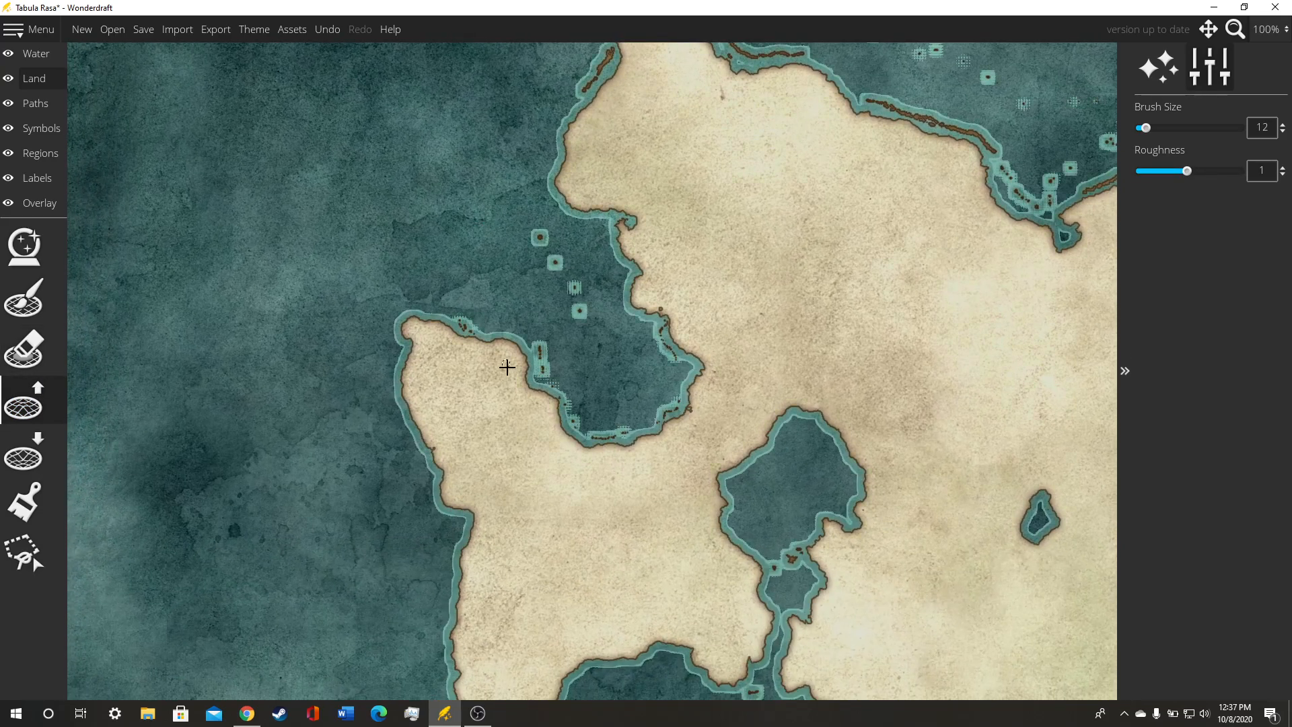
drag(506, 366, 503, 236)
mouse_move(650, 519)
mouse_down()
mouse_move(606, 472)
mouse_move(528, 460)
mouse_move(616, 470)
mouse_move(591, 646)
mouse_up()
scroll(638, 303, down, 1)
mouse_move(637, 303)
mouse_down()
mouse_move(557, 462)
mouse_move(508, 478)
mouse_up()
drag(465, 270, 559, 471)
drag(1035, 383, 539, 350)
drag(822, 244, 778, 272)
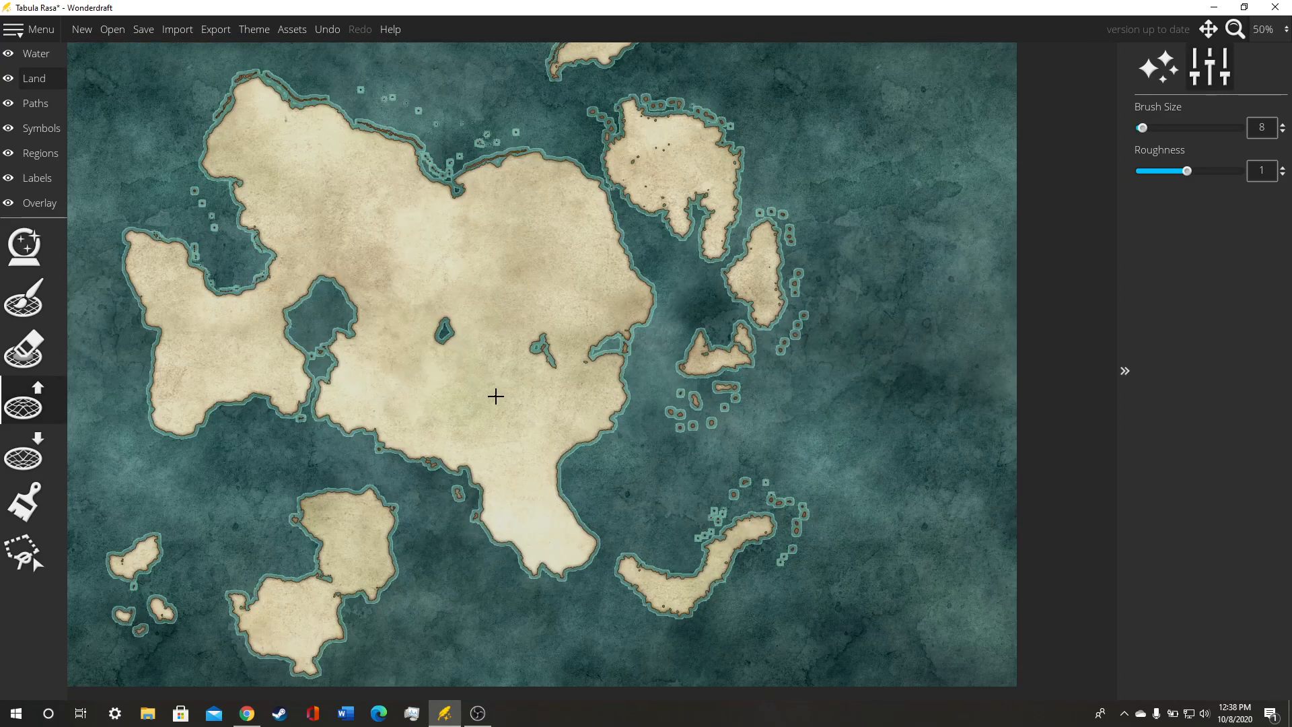
drag(496, 396, 698, 262)
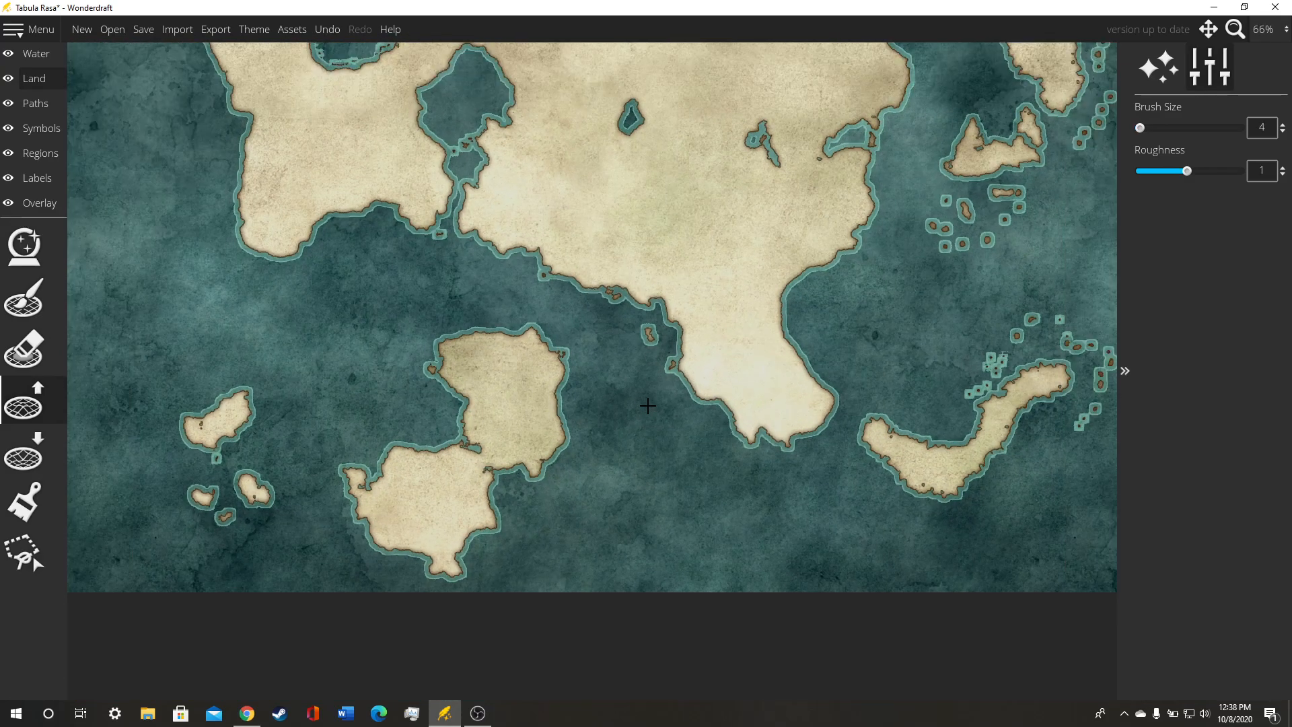
scroll(643, 408, up, 1)
drag(627, 437, 453, 285)
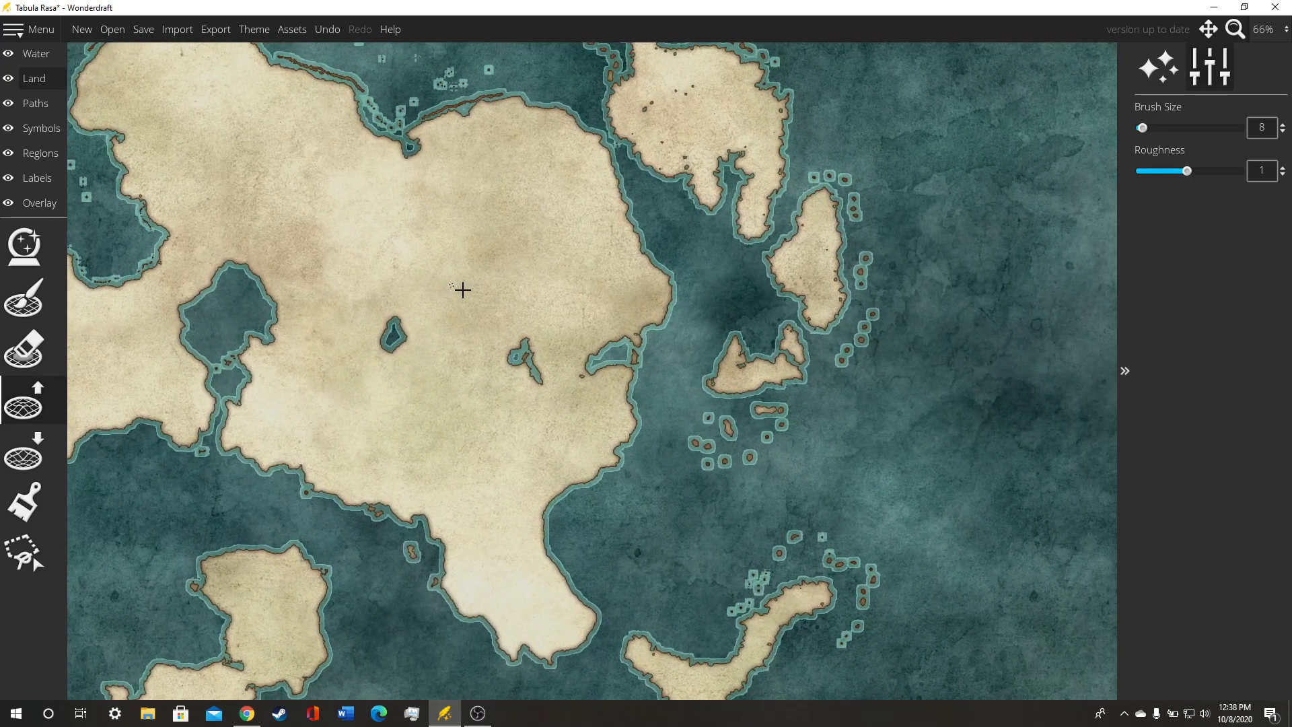
Step: Lower the edges of the western islets south of the small eastern island, using roughness 1.49 and brush size 16
scroll(889, 418, up, 2)
scroll(710, 436, up, 2)
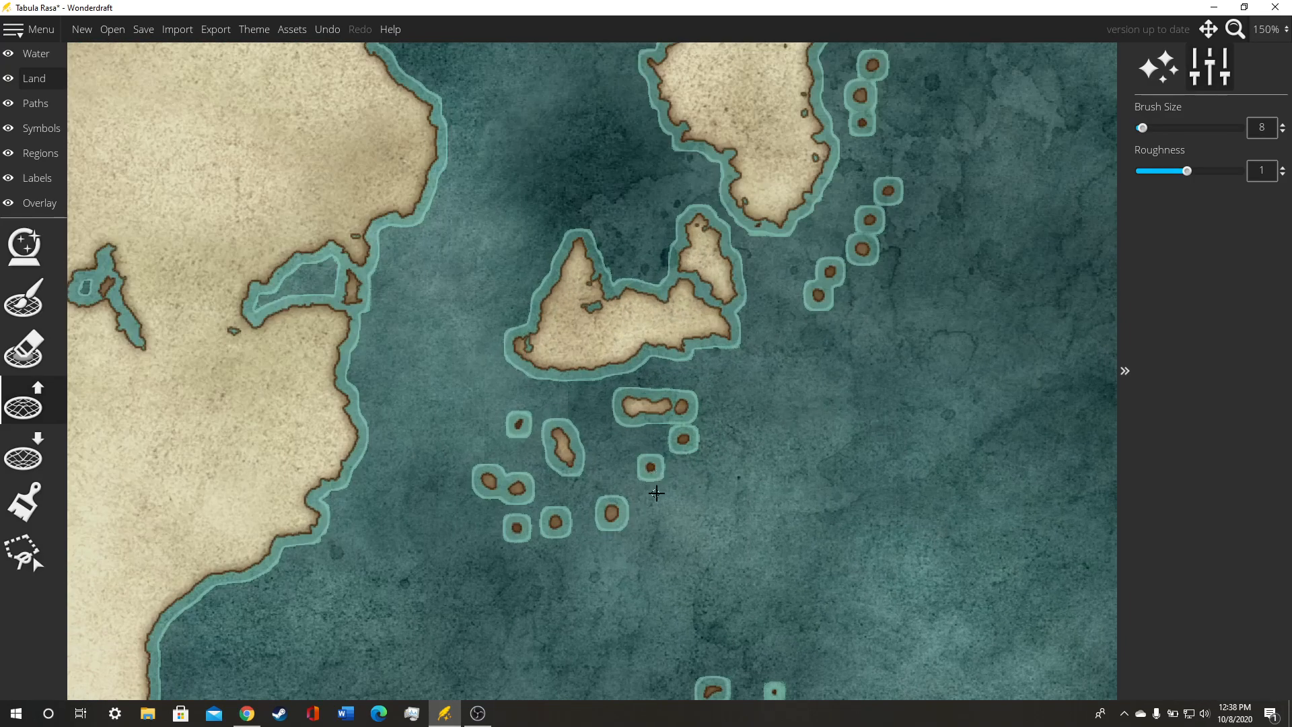
drag(677, 468, 685, 417)
drag(1188, 175, 1210, 182)
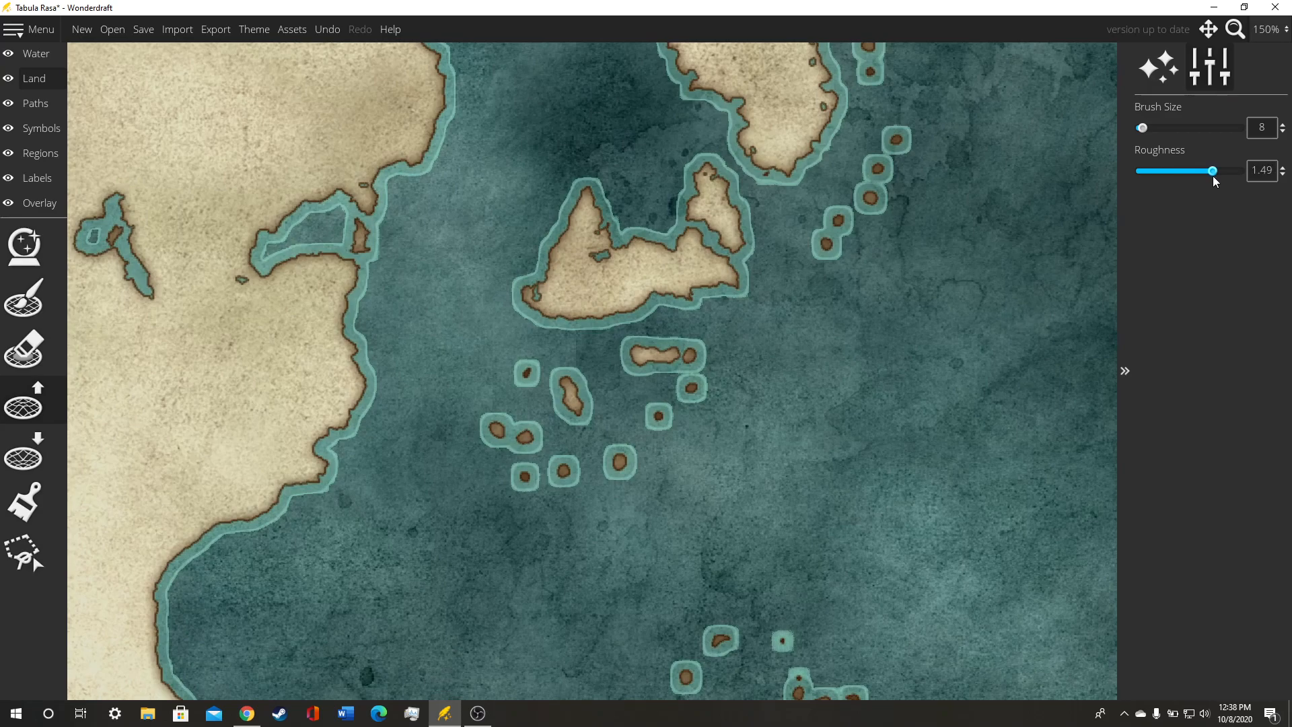
click(59, 341)
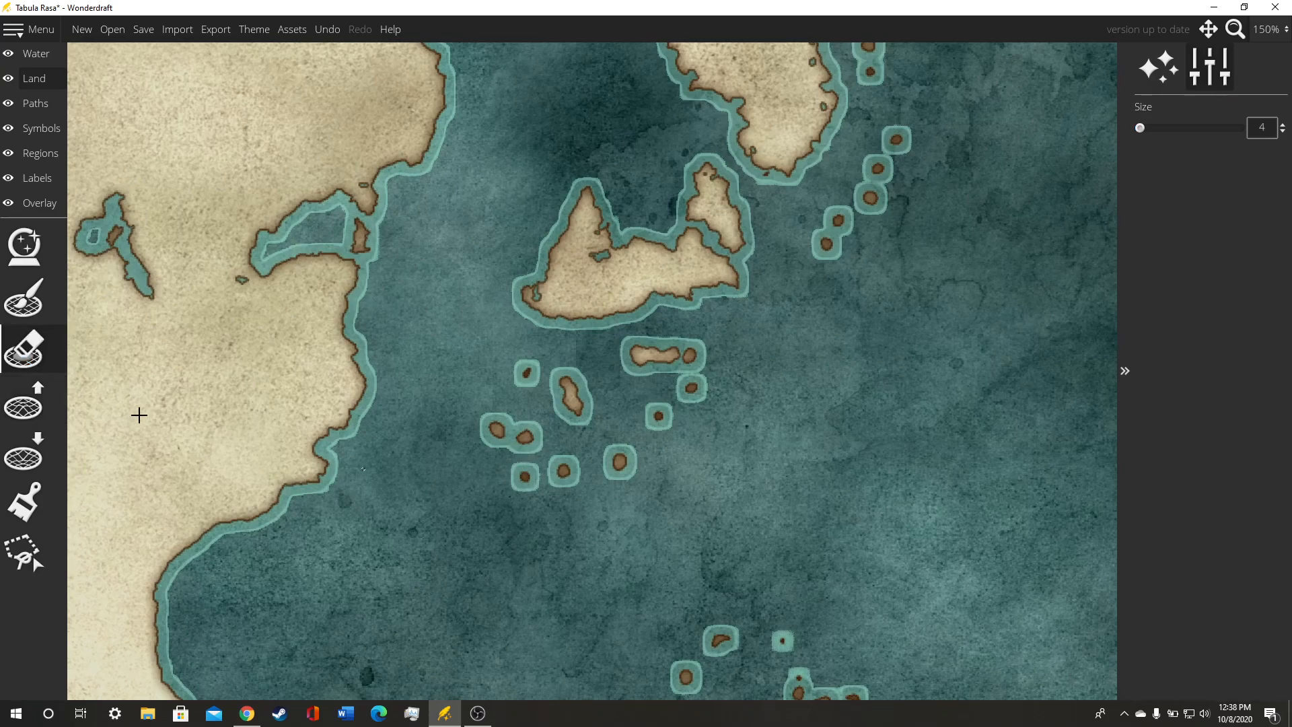
click(63, 455)
scroll(527, 498, up, 8)
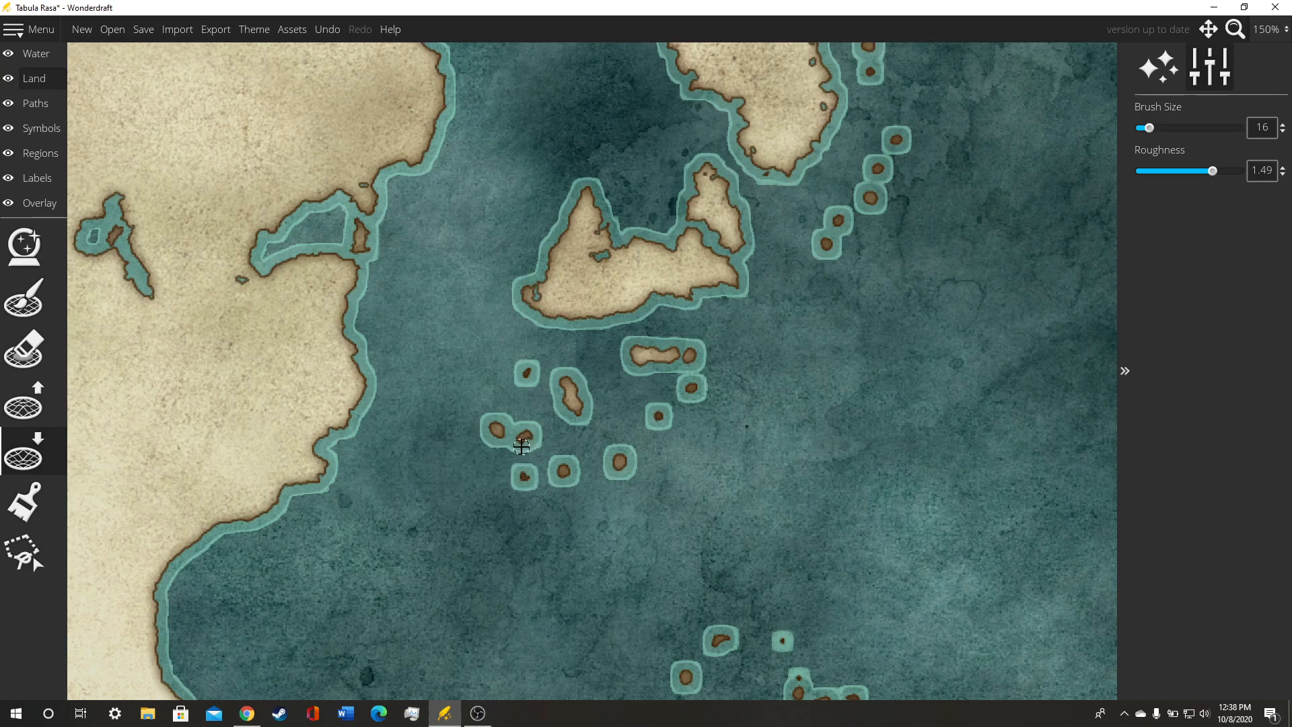
mouse_move(522, 443)
mouse_down()
mouse_move(502, 437)
mouse_move(523, 392)
mouse_move(567, 403)
mouse_move(580, 387)
mouse_up()
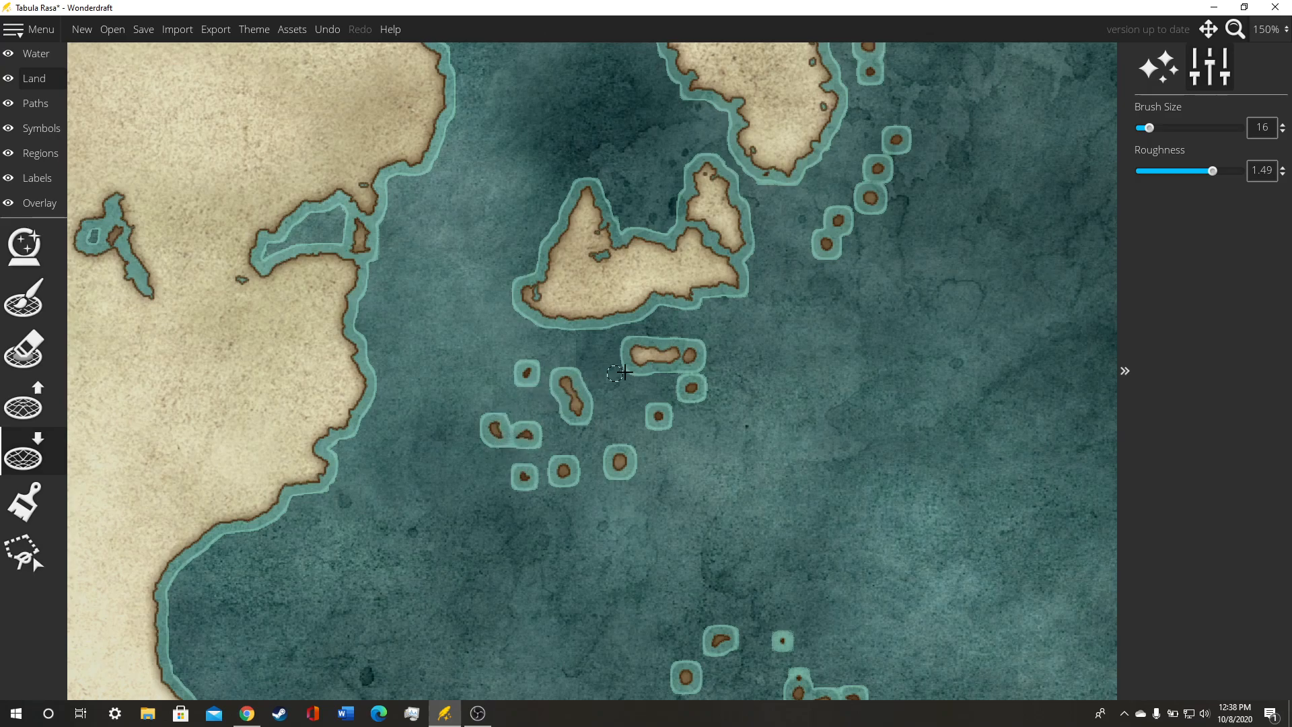
Step: Carve the elongated and southern islets below the small eastern island into ragged shapes, and cut a notch into that island's northern shore
mouse_move(649, 362)
mouse_down()
mouse_move(663, 355)
mouse_move(648, 344)
mouse_up()
click(642, 346)
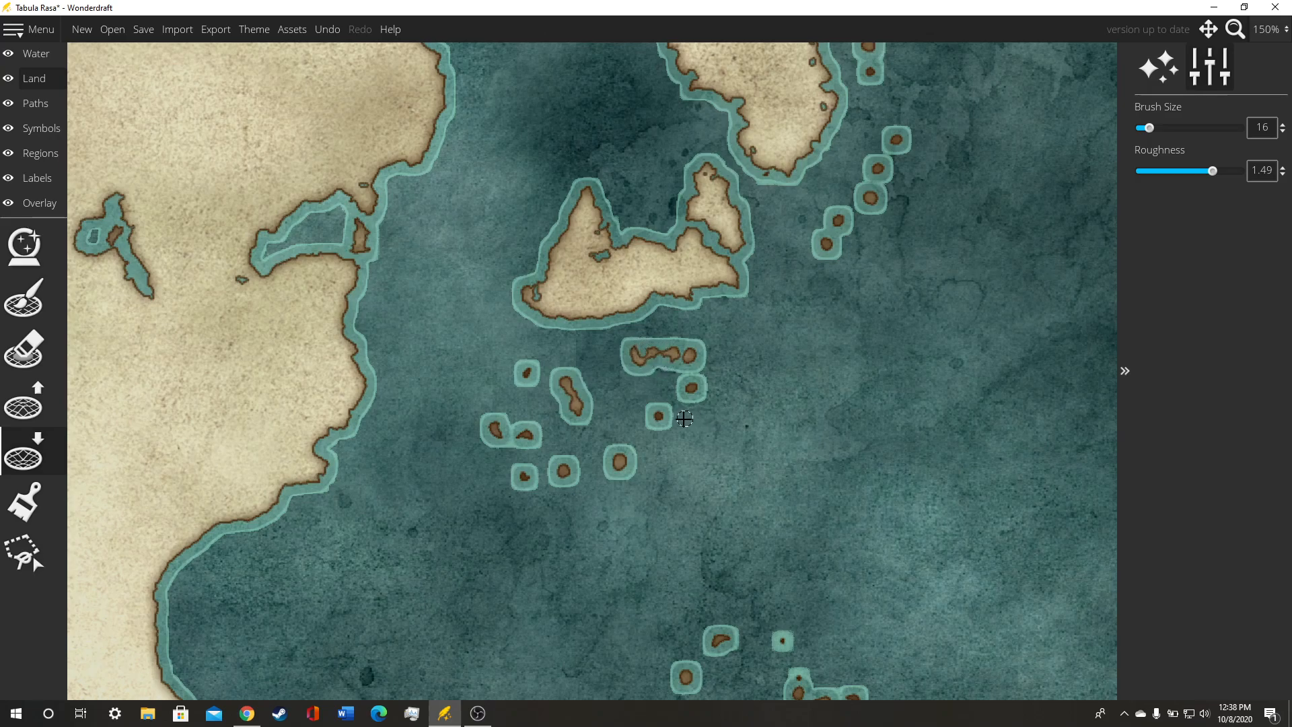
drag(627, 471, 630, 456)
drag(604, 243, 606, 241)
drag(718, 427, 677, 479)
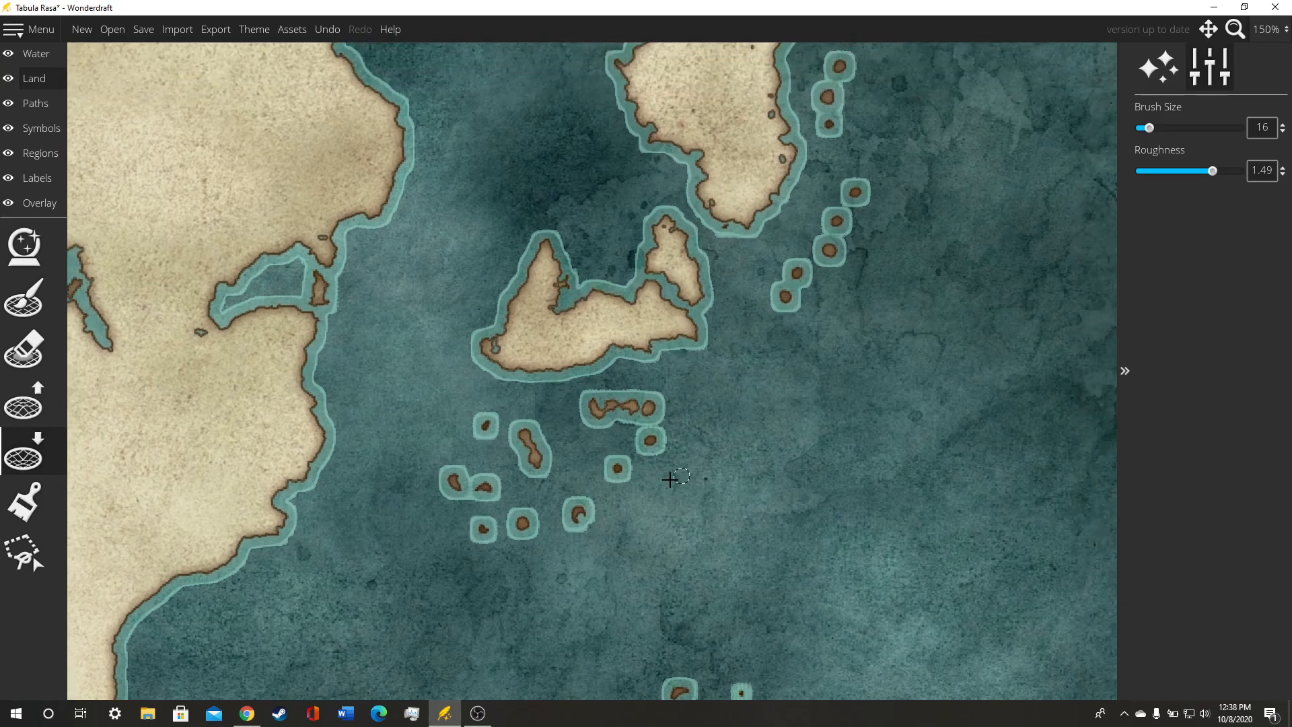
Step: Carve the chain of islets along the eastern side of the oval island into crescents with the size 16 lowering brush
drag(739, 330, 696, 463)
drag(631, 357, 643, 370)
mouse_move(735, 427)
mouse_down()
mouse_move(783, 386)
mouse_move(826, 373)
mouse_move(786, 469)
mouse_up()
mouse_move(747, 383)
mouse_down()
mouse_move(741, 339)
mouse_move(751, 308)
mouse_up()
drag(778, 354, 781, 547)
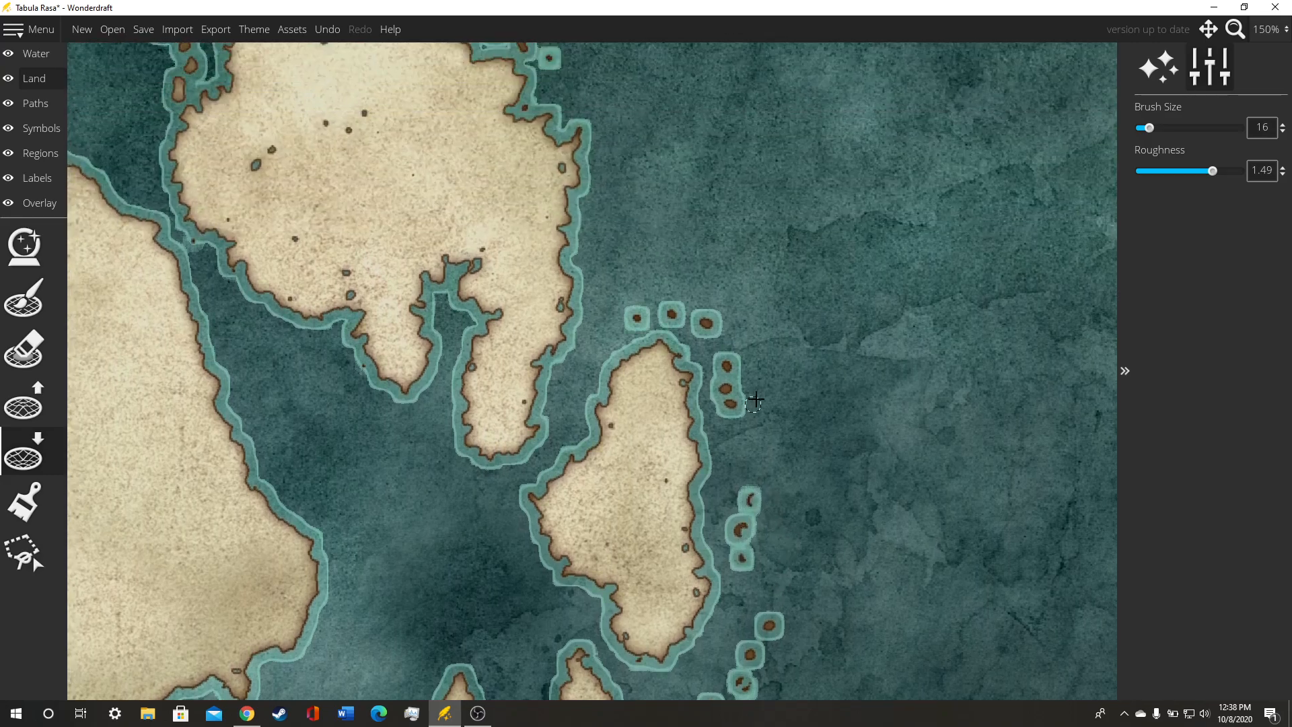
Step: Nibble fine notches into the islets off the oval island's northern tip, reducing the lowering brush size to 4
scroll(730, 391, down, 12)
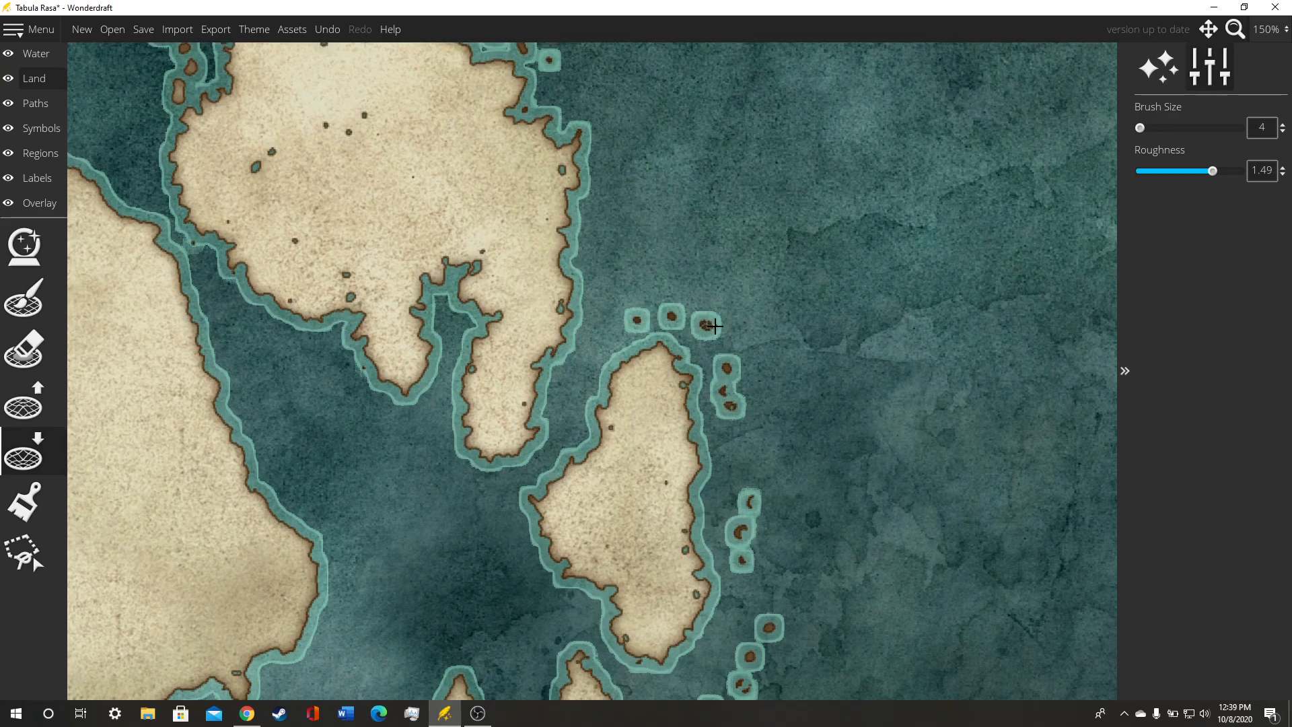
scroll(715, 326, up, 4)
scroll(706, 326, up, 1)
scroll(781, 324, down, 5)
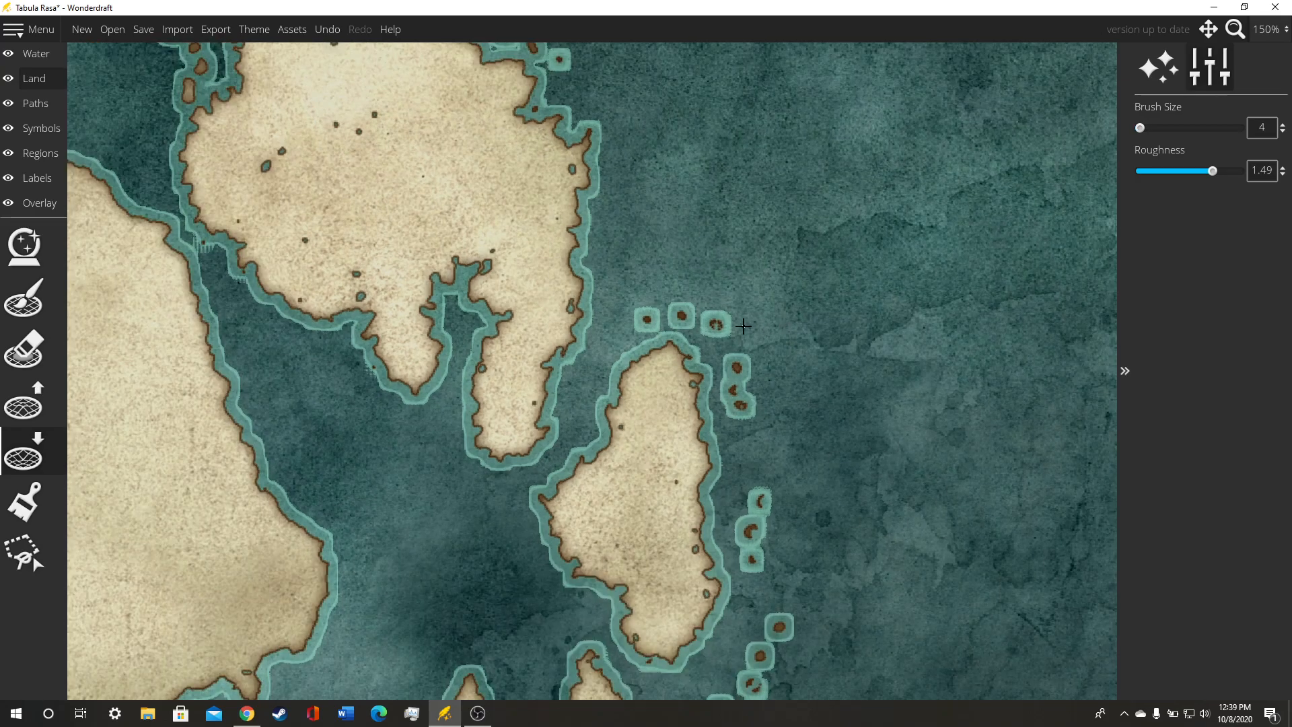
Step: Roughen the islets along the northern shore of the large northeastern island, increasing the lowering brush size to 12
mouse_move(652, 264)
mouse_down()
mouse_move(808, 419)
mouse_move(856, 537)
mouse_up()
scroll(765, 328, down, 2)
scroll(684, 303, up, 3)
scroll(648, 326, up, 1)
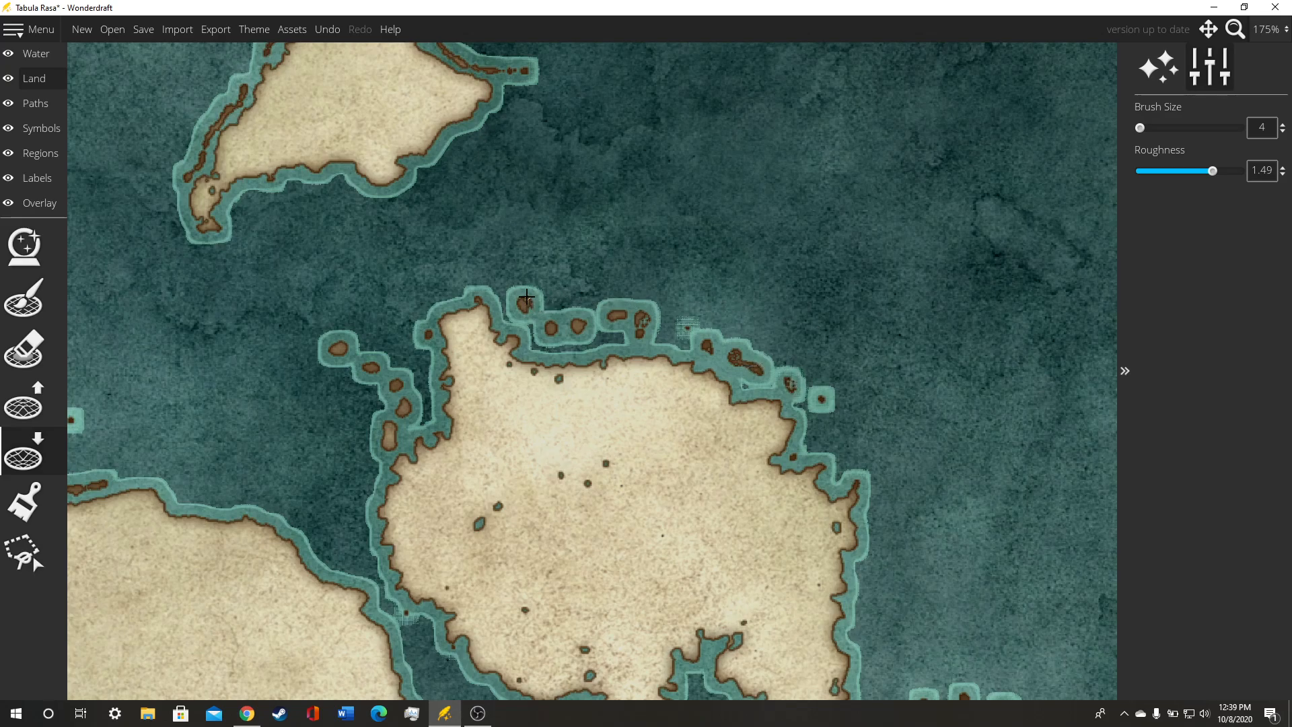
scroll(527, 296, up, 3)
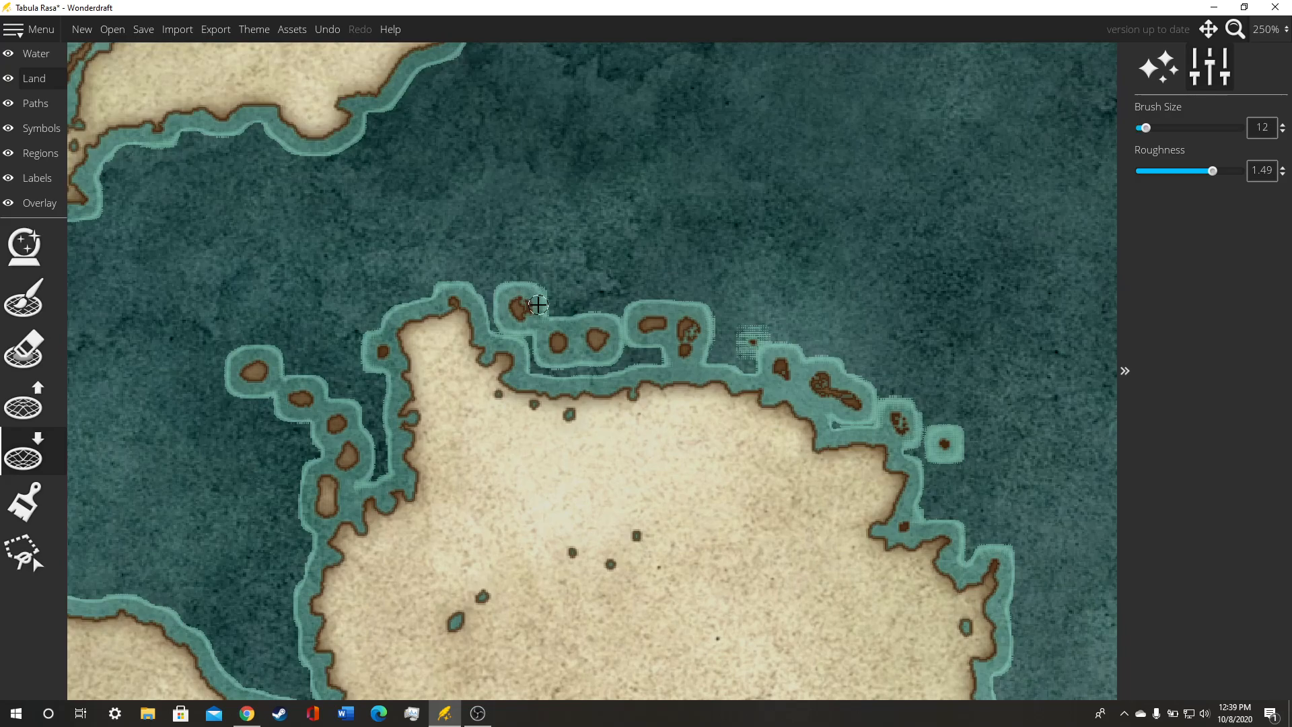
mouse_move(561, 330)
mouse_down()
mouse_move(634, 318)
mouse_move(643, 328)
mouse_up()
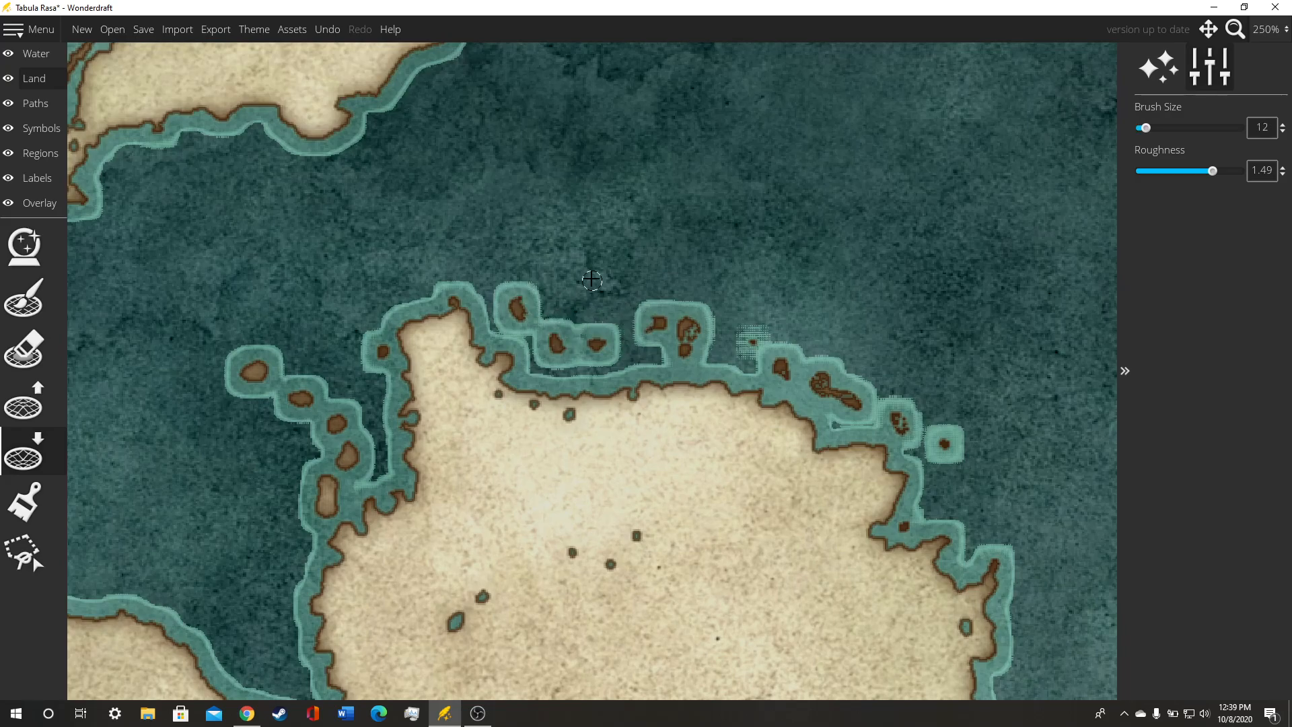
Step: Carve the chain of islets off the northeastern island's northwestern side into irregular shapes with the size 12 lowering brush
scroll(592, 280, down, 4)
drag(582, 269, 771, 249)
scroll(636, 291, up, 1)
mouse_move(576, 314)
mouse_down()
mouse_move(554, 315)
mouse_move(624, 339)
mouse_move(635, 373)
mouse_up()
scroll(586, 361, down, 1)
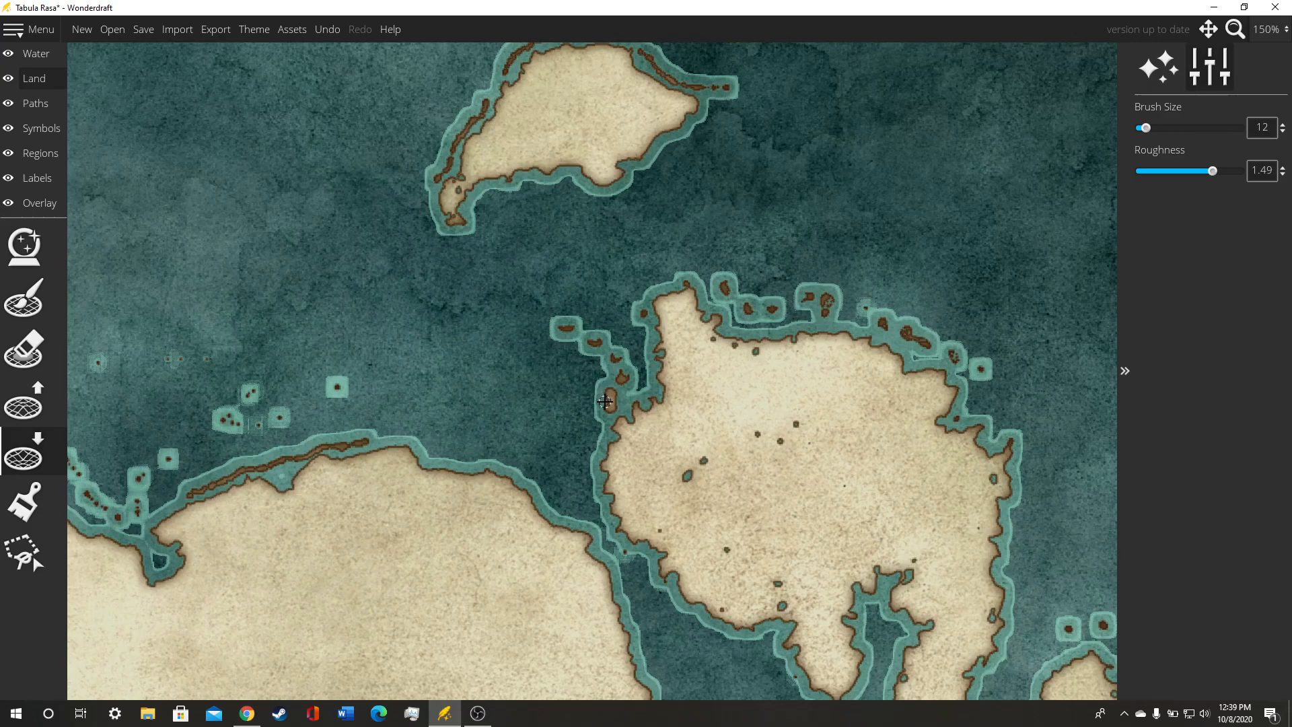
scroll(591, 288, down, 5)
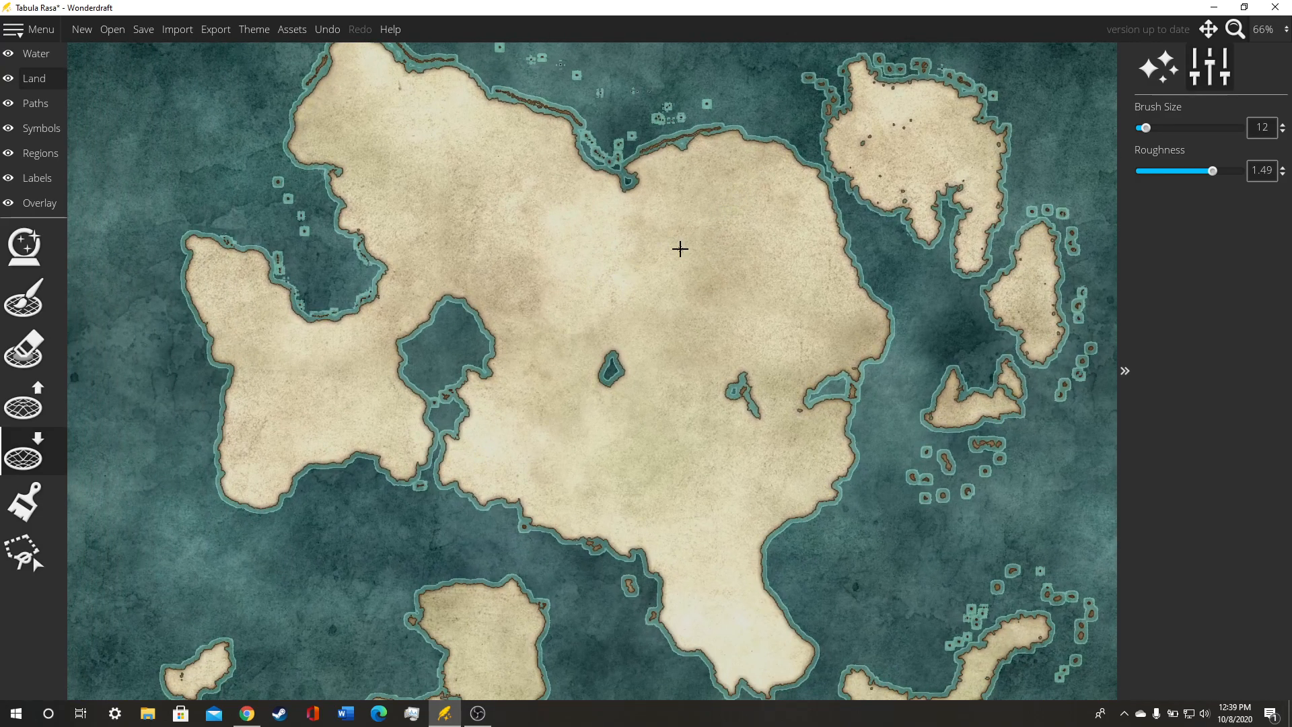
Step: Set the symbol scale to 75 and select the brown mountain symbol with white peaks for placement
click(40, 127)
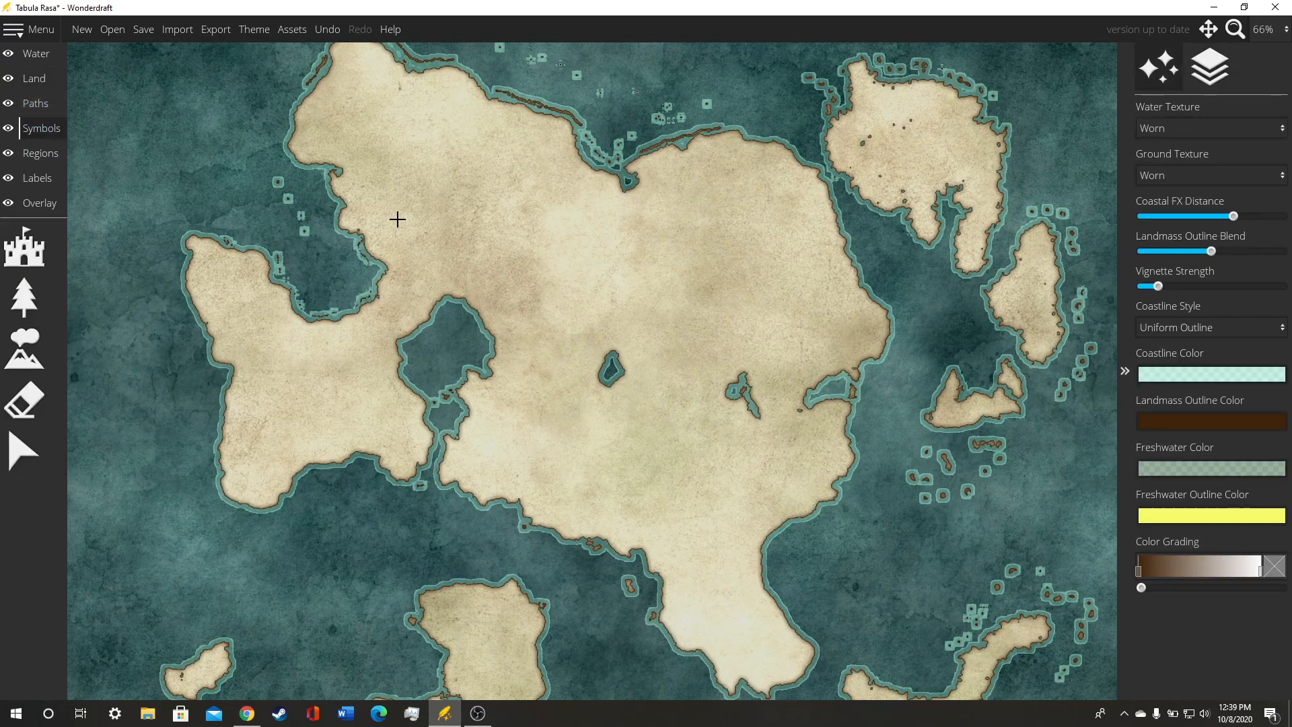
click(24, 296)
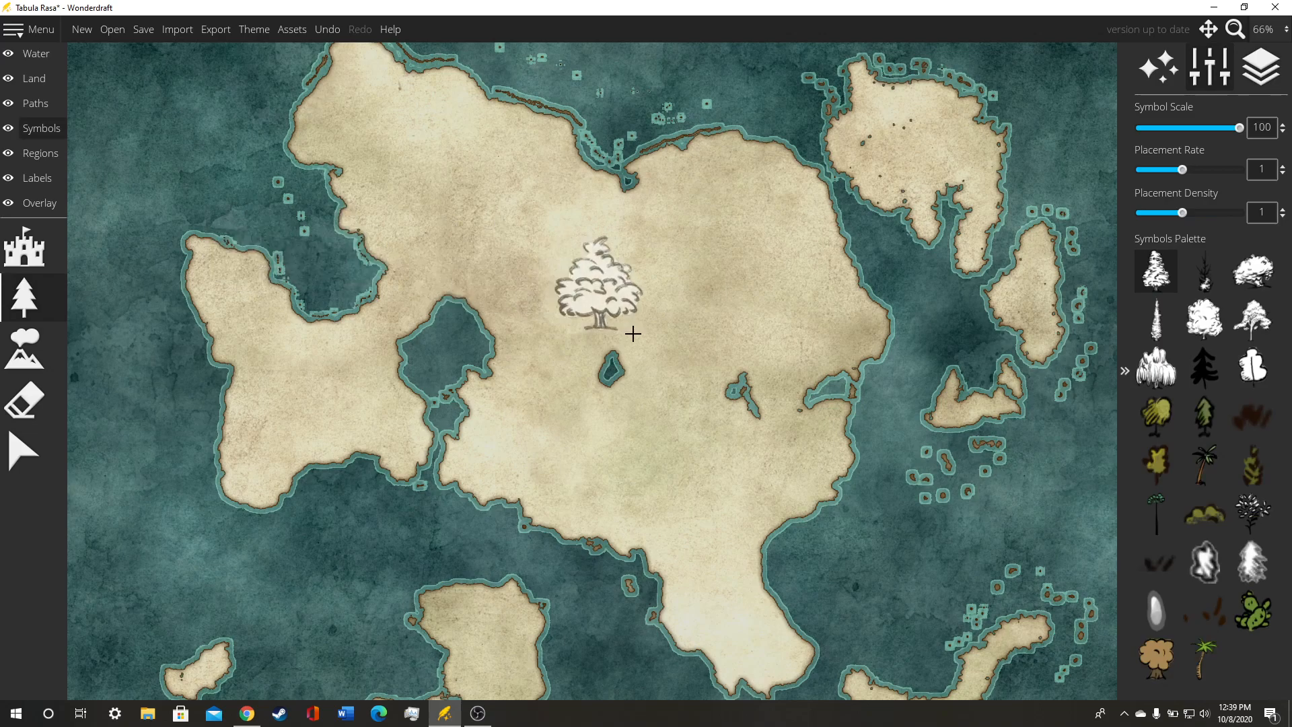
scroll(699, 388, down, 5)
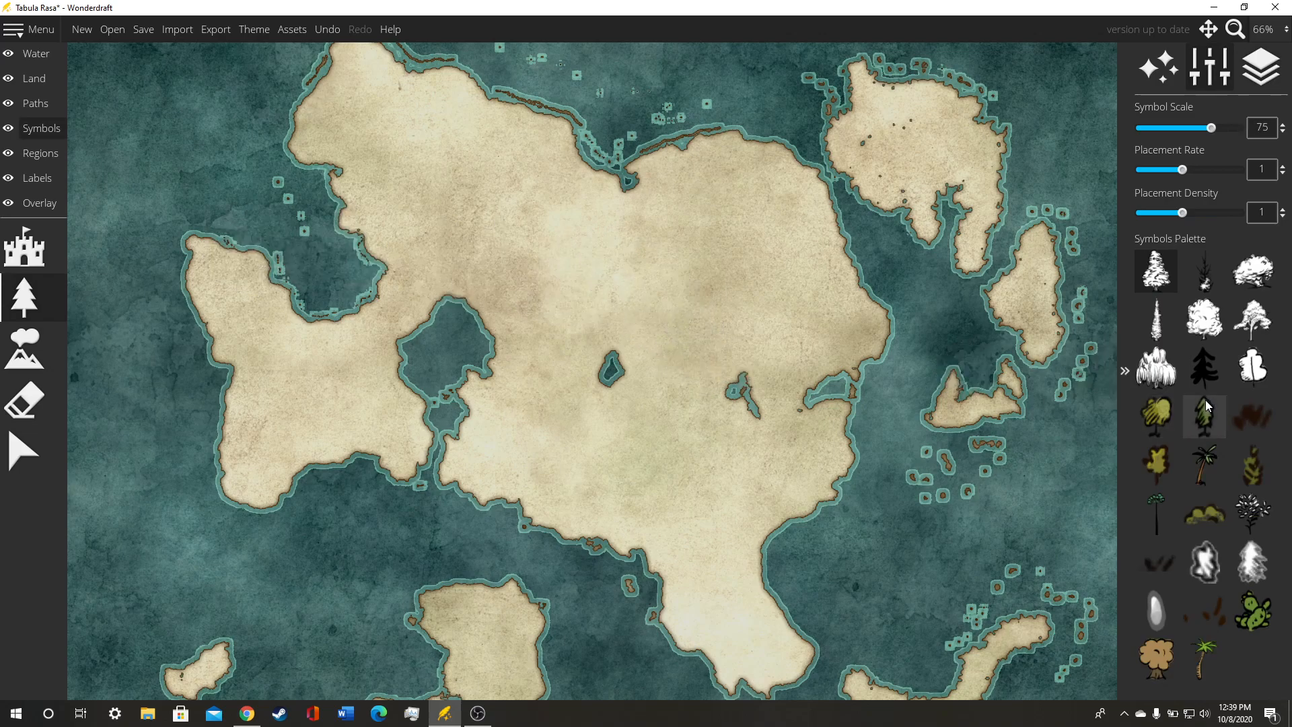
click(24, 349)
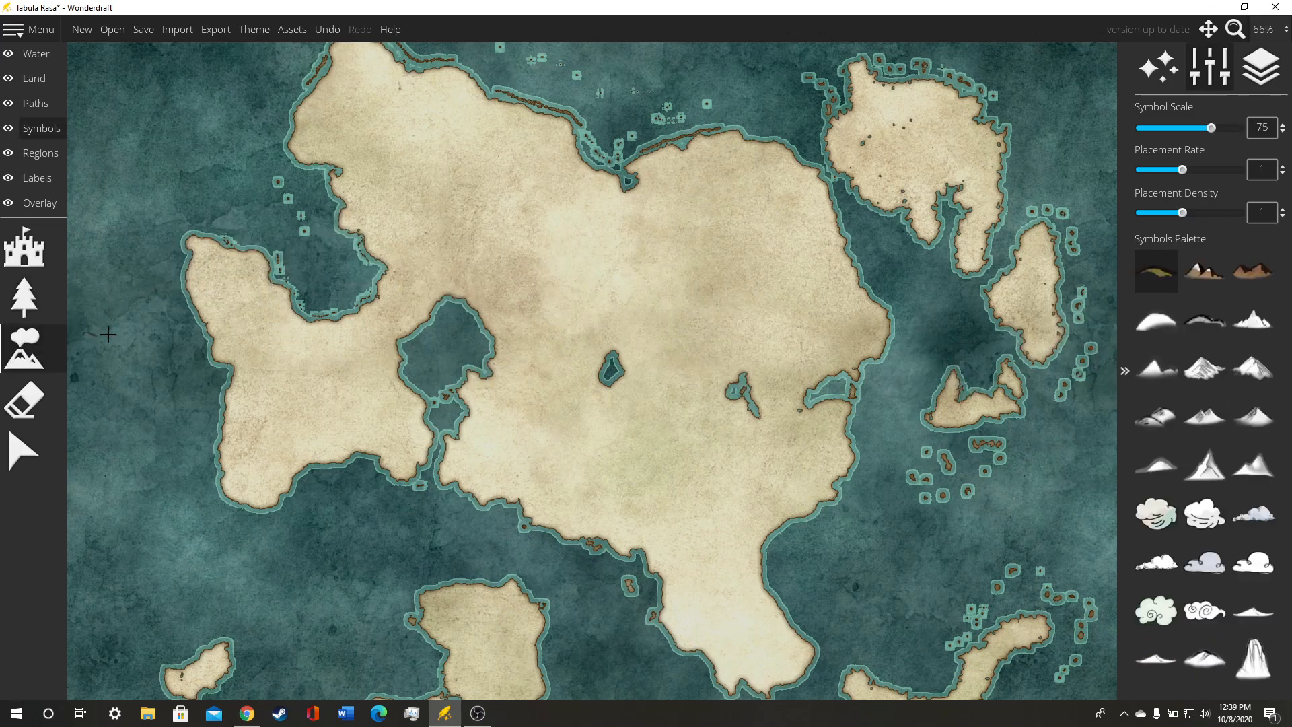
click(1205, 270)
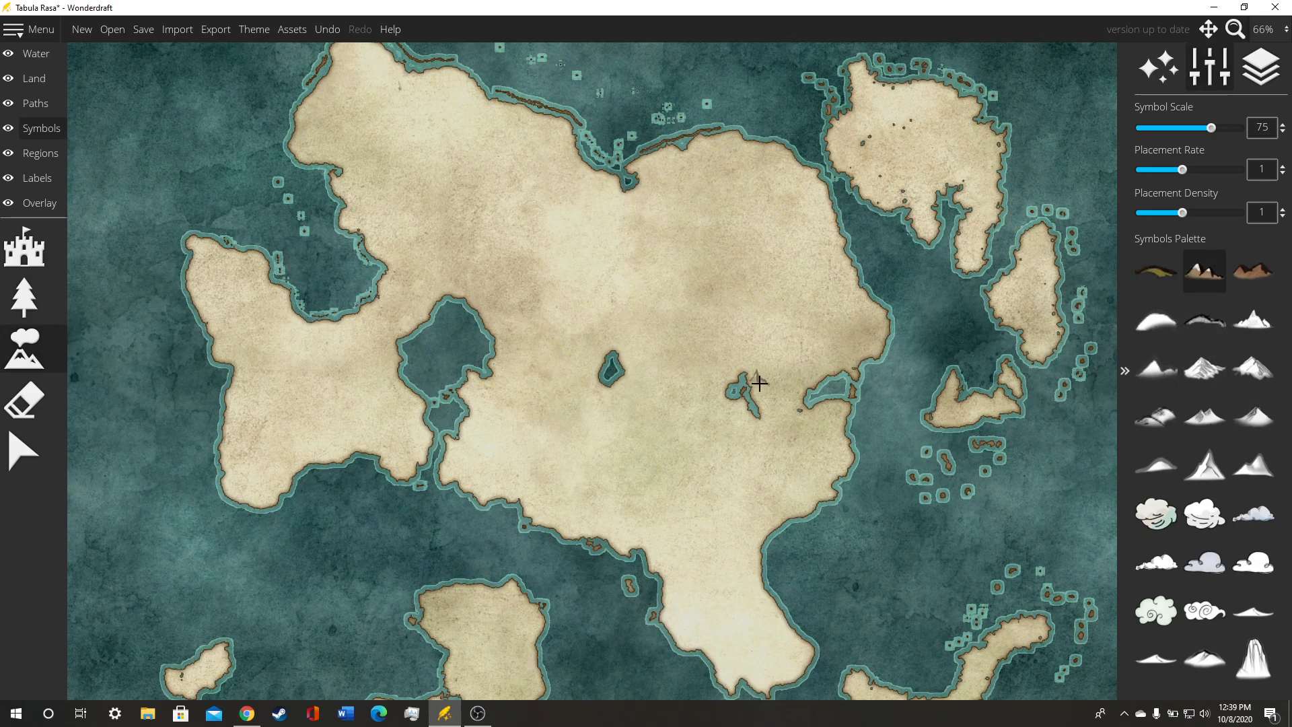
scroll(772, 352, up, 4)
drag(822, 289, 701, 385)
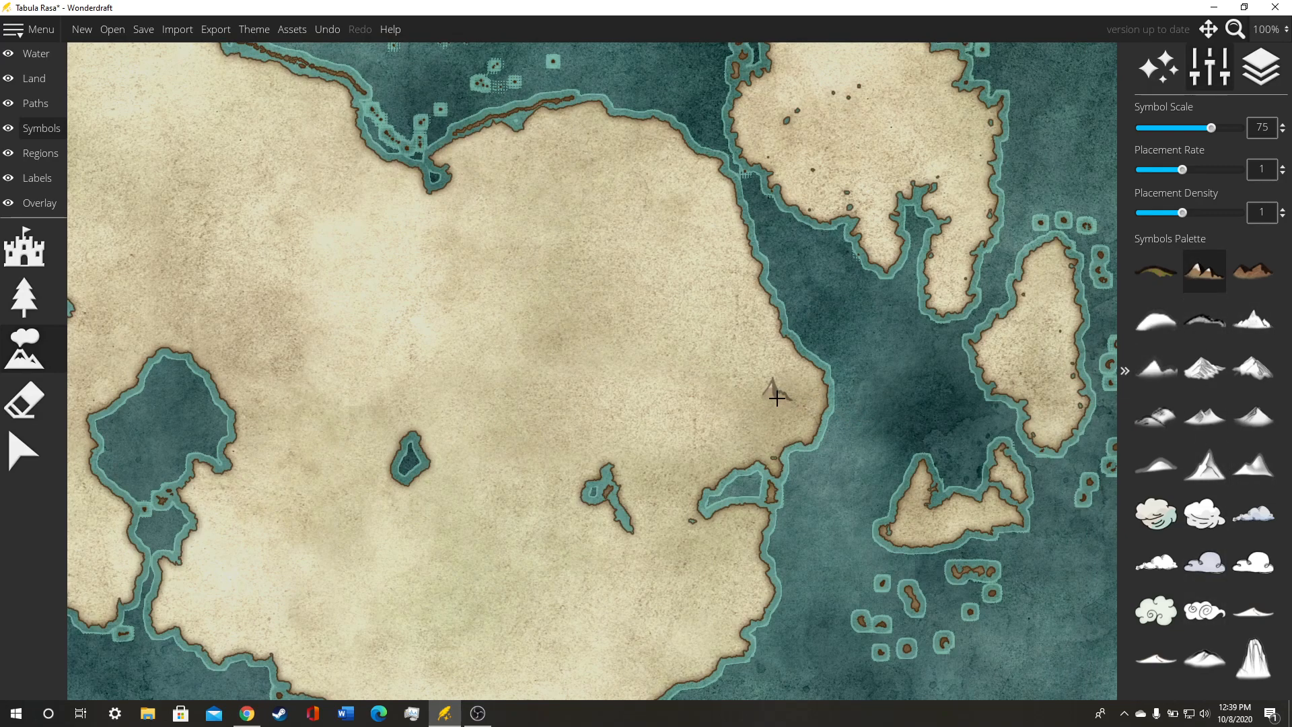
scroll(672, 396, up, 1)
scroll(672, 396, down, 2)
scroll(672, 396, up, 2)
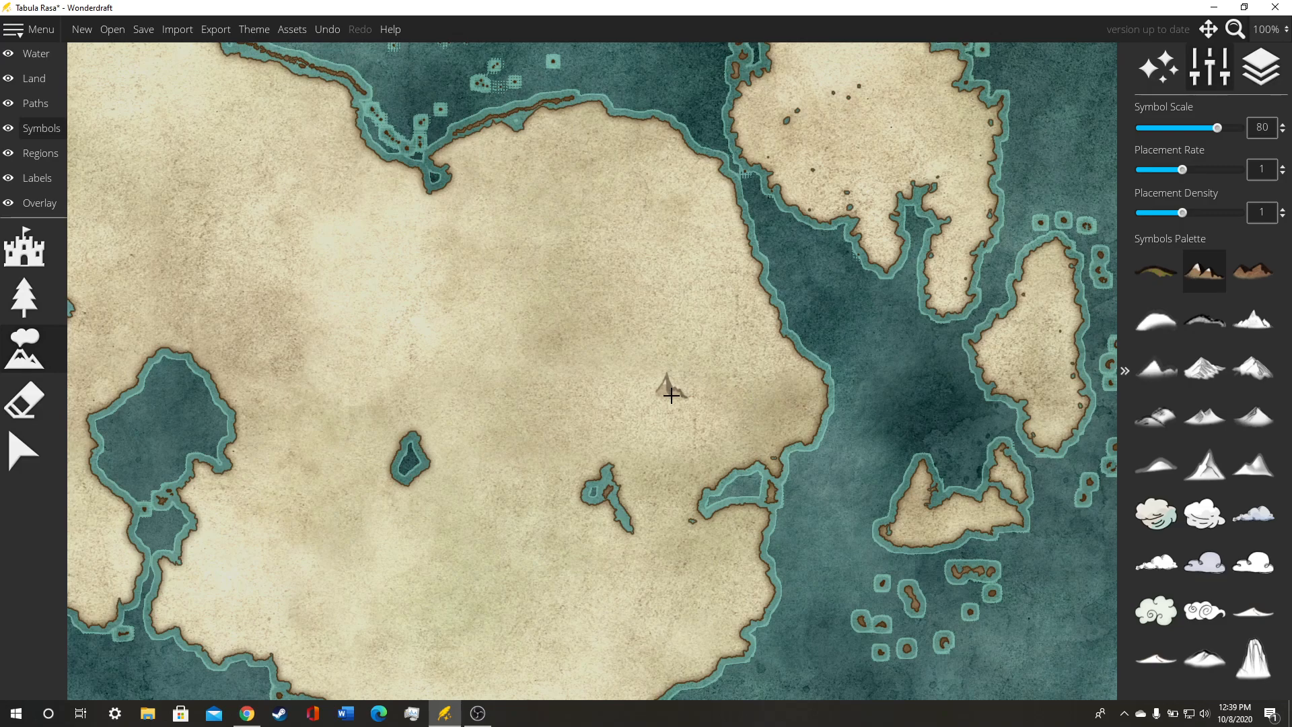
drag(671, 396, 707, 276)
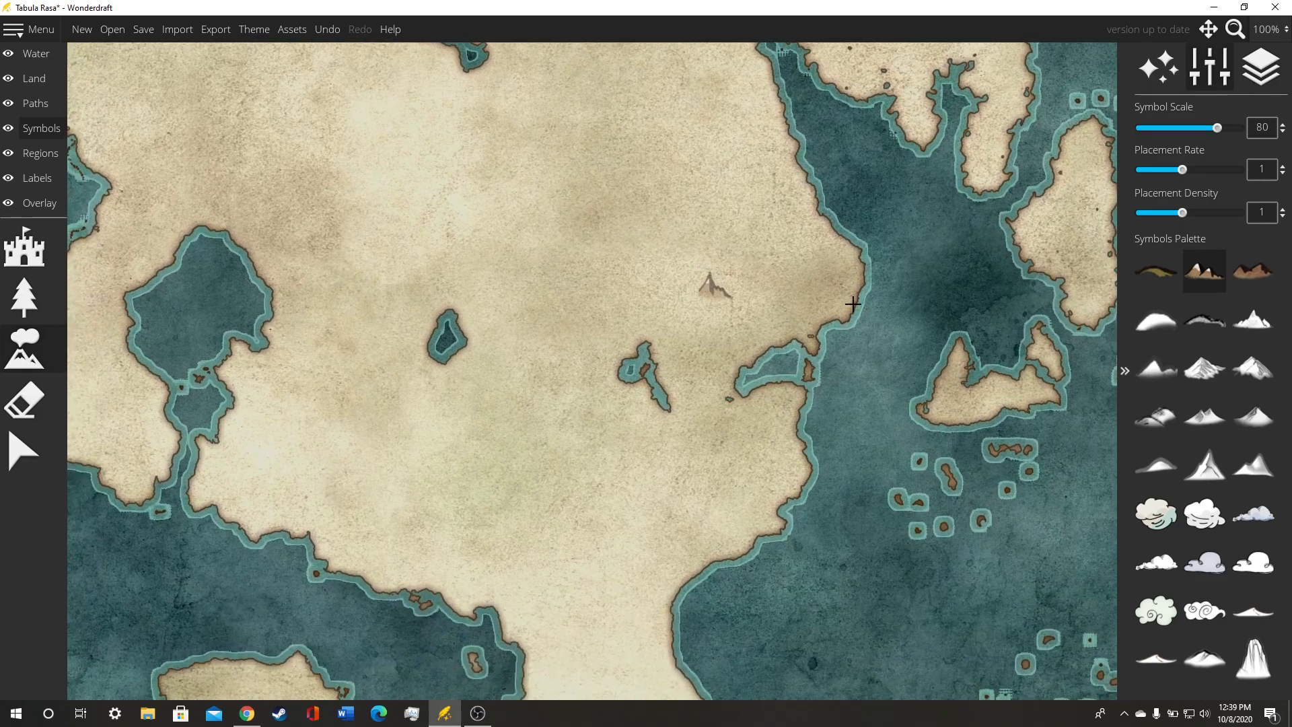
scroll(707, 400, up, 2)
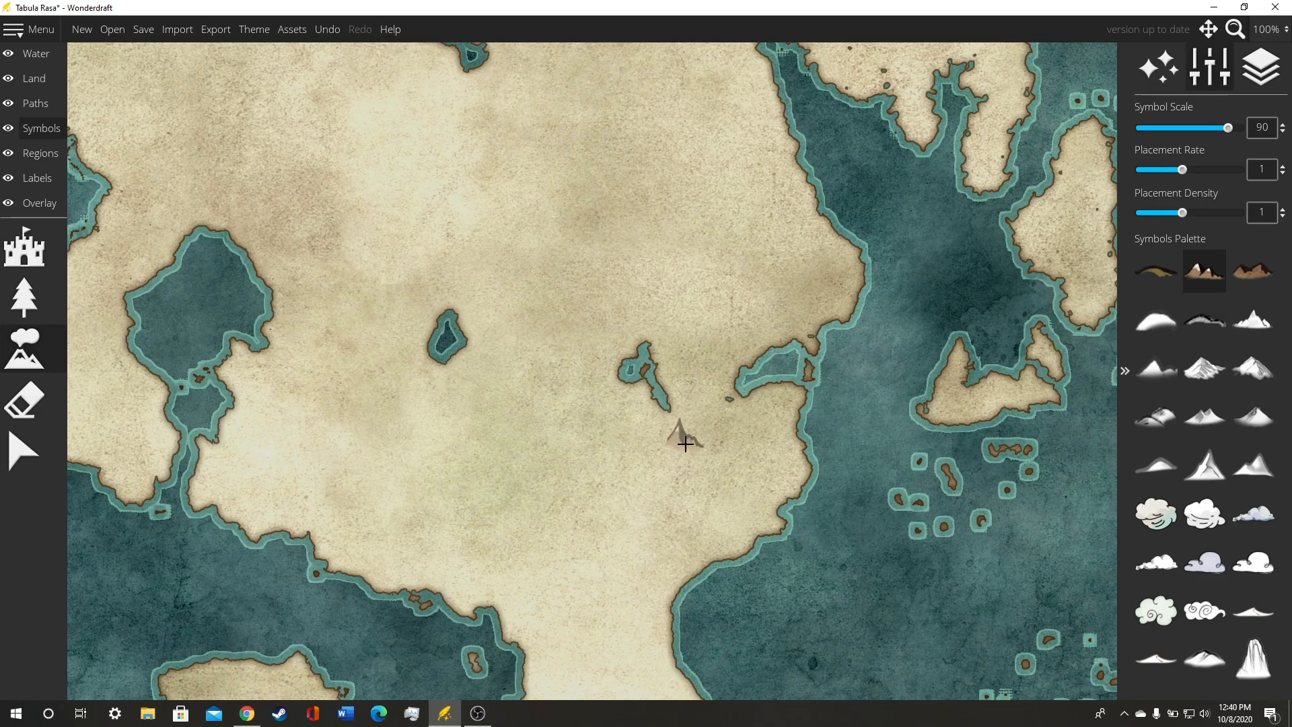
drag(565, 426, 770, 461)
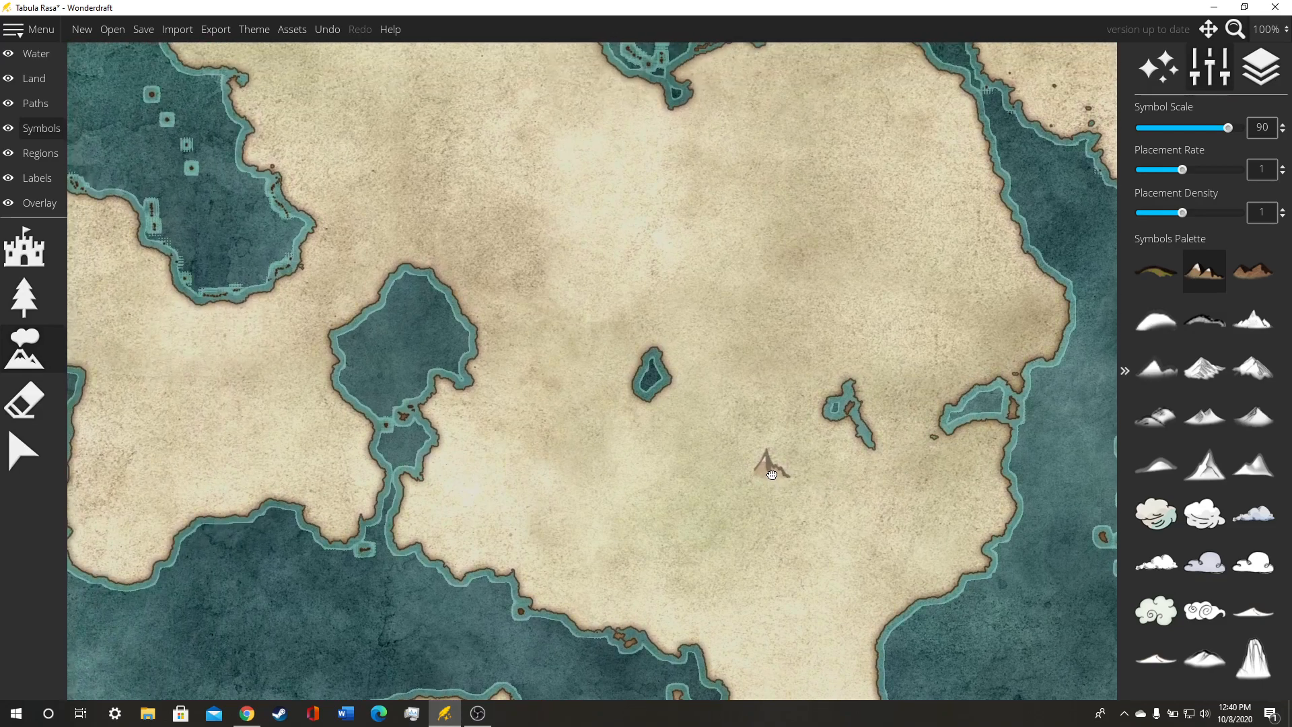
drag(729, 391, 817, 411)
scroll(821, 412, up, 1)
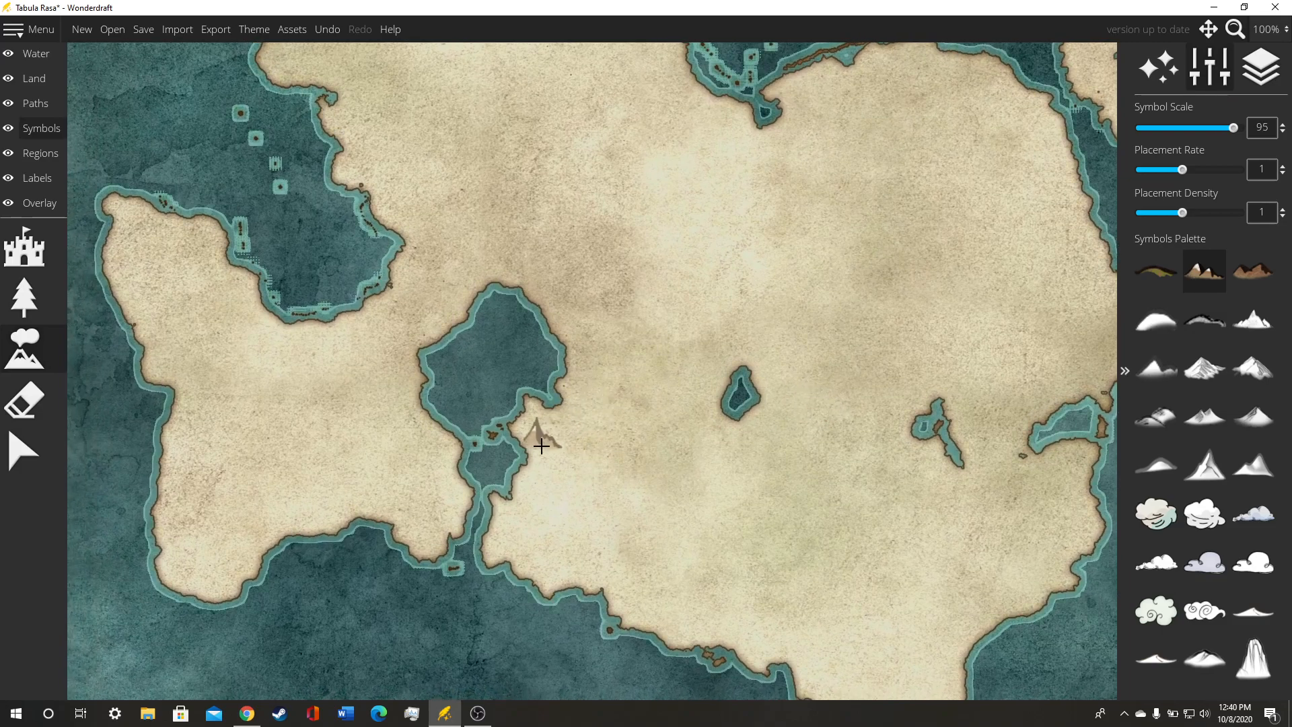
Step: Set the symbol scale to 50 and paint a white-peaked mountain range down the eastern side of the small western lake and its channel
scroll(535, 433, up, 3)
scroll(540, 425, down, 6)
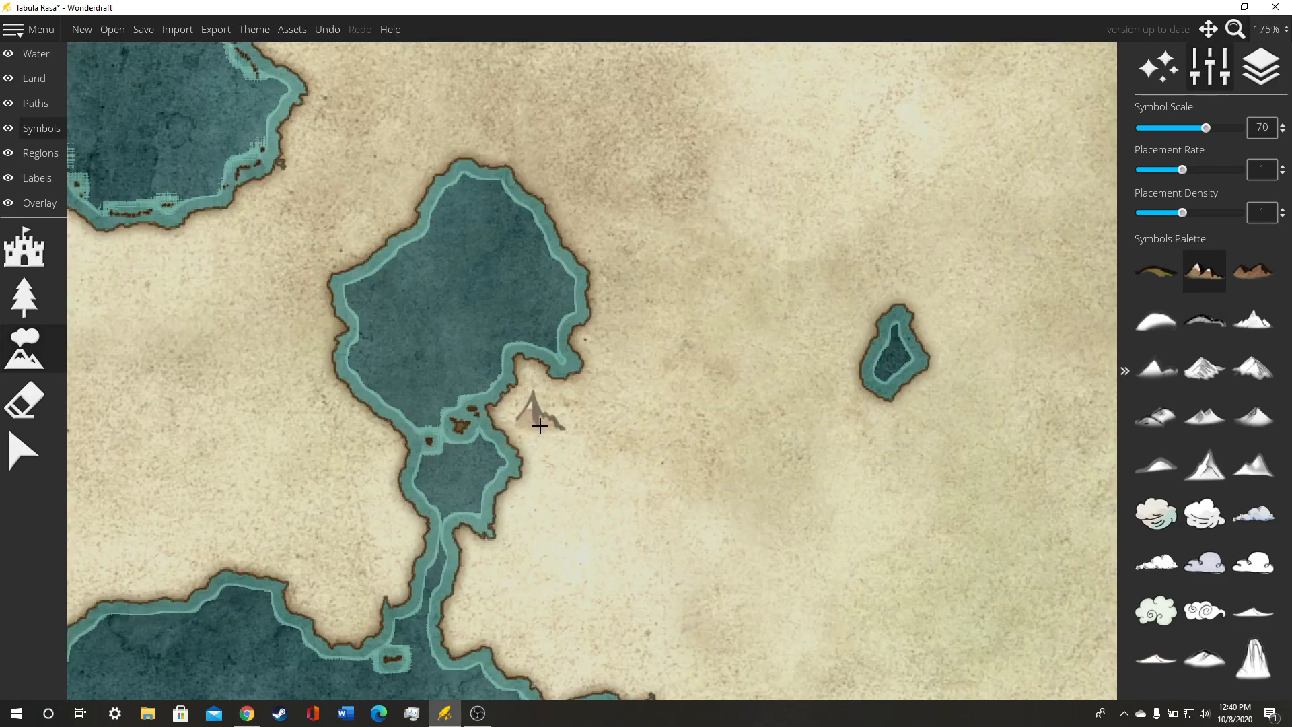
scroll(539, 425, down, 3)
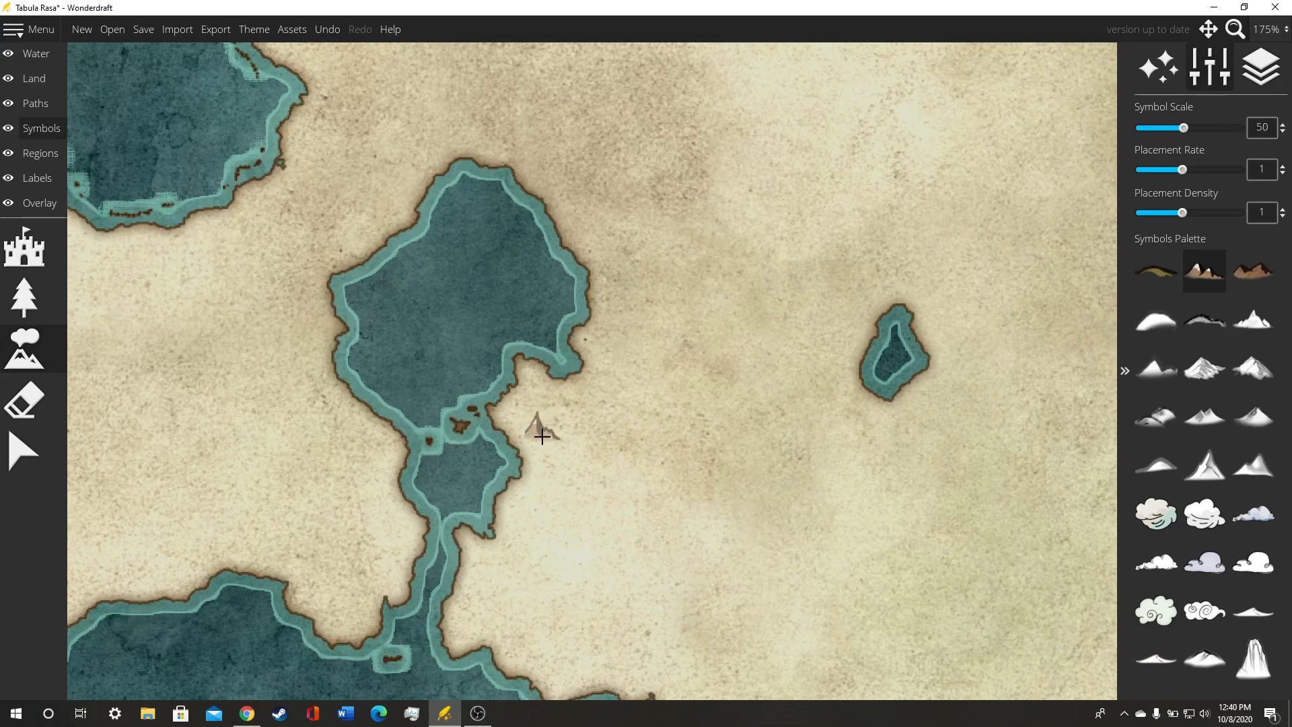
mouse_move(522, 410)
mouse_down()
mouse_move(571, 416)
mouse_move(587, 450)
mouse_move(548, 457)
mouse_move(564, 489)
mouse_move(553, 517)
mouse_move(530, 504)
mouse_move(522, 559)
mouse_move(490, 599)
mouse_move(482, 573)
mouse_move(489, 564)
mouse_move(497, 579)
mouse_move(466, 642)
mouse_up()
Step: Paint a range of white-peaked mountains along the northwestern shore of the large western lake
mouse_move(581, 523)
mouse_down()
mouse_move(769, 546)
mouse_move(808, 474)
mouse_move(712, 555)
mouse_up()
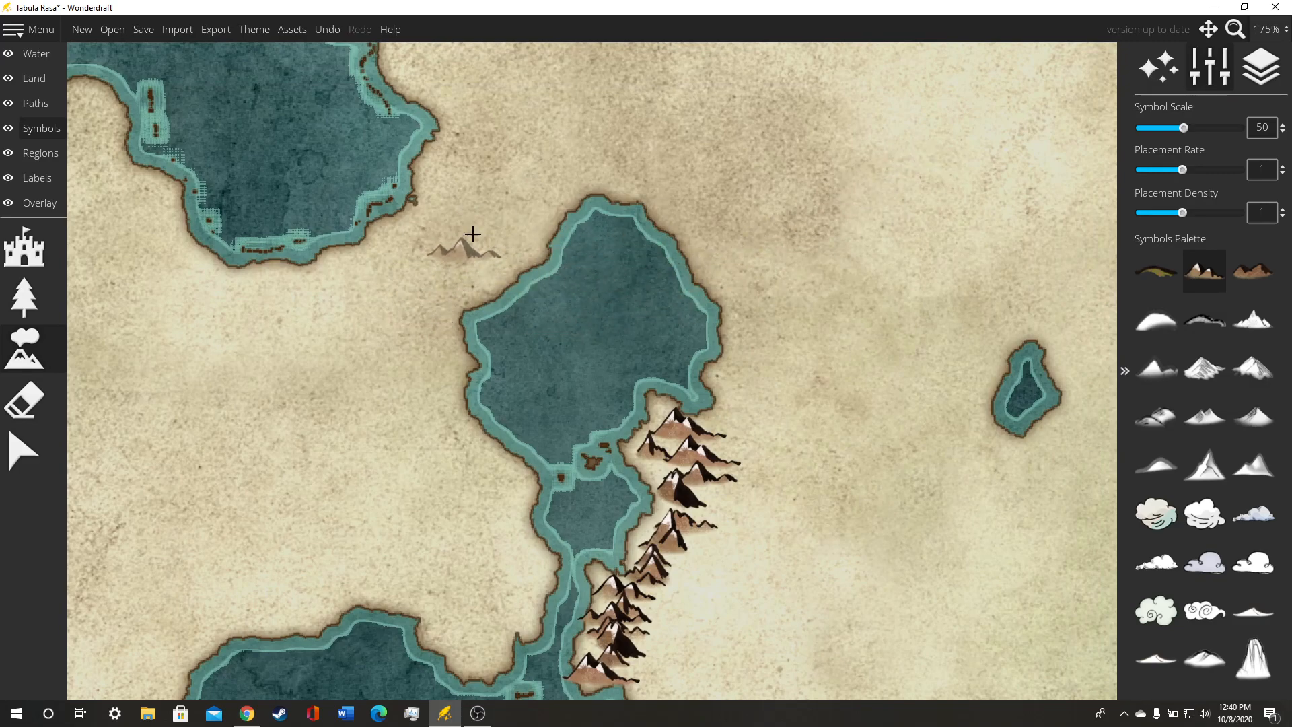
drag(481, 237, 577, 297)
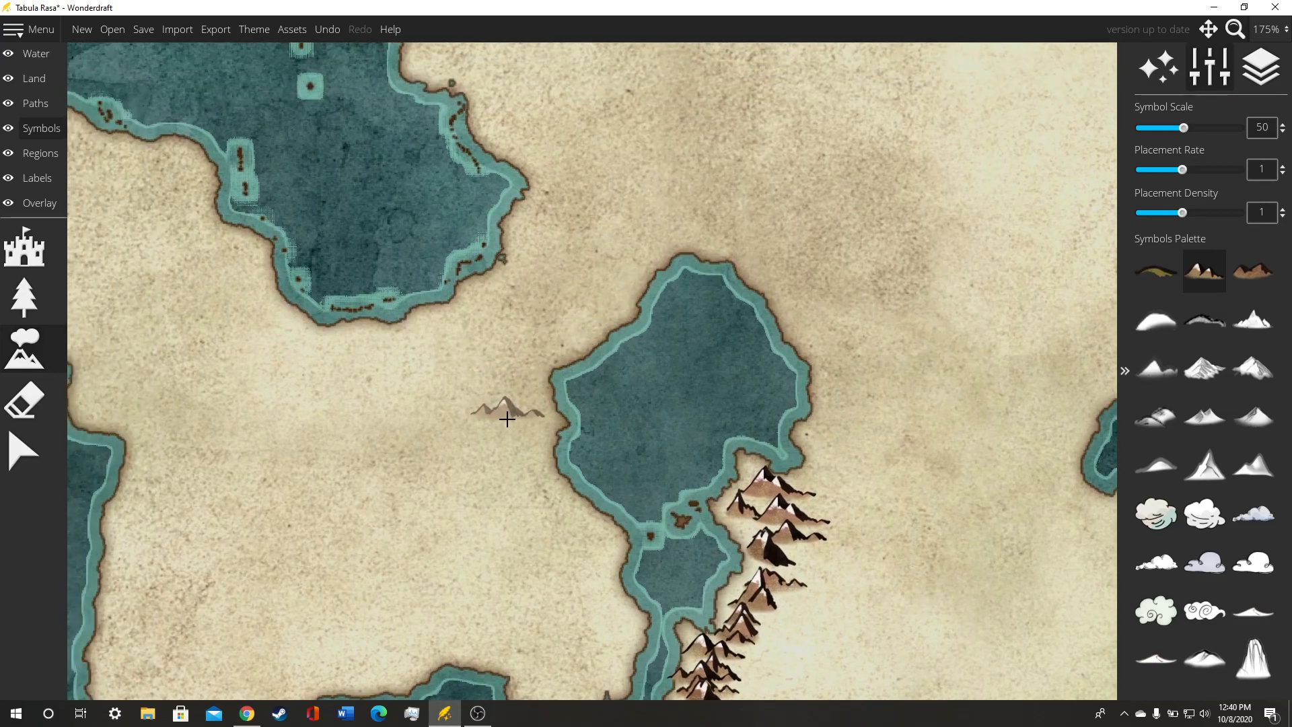
mouse_move(507, 419)
mouse_down()
mouse_move(579, 314)
mouse_move(633, 301)
mouse_move(607, 310)
mouse_move(638, 288)
mouse_move(653, 244)
mouse_up()
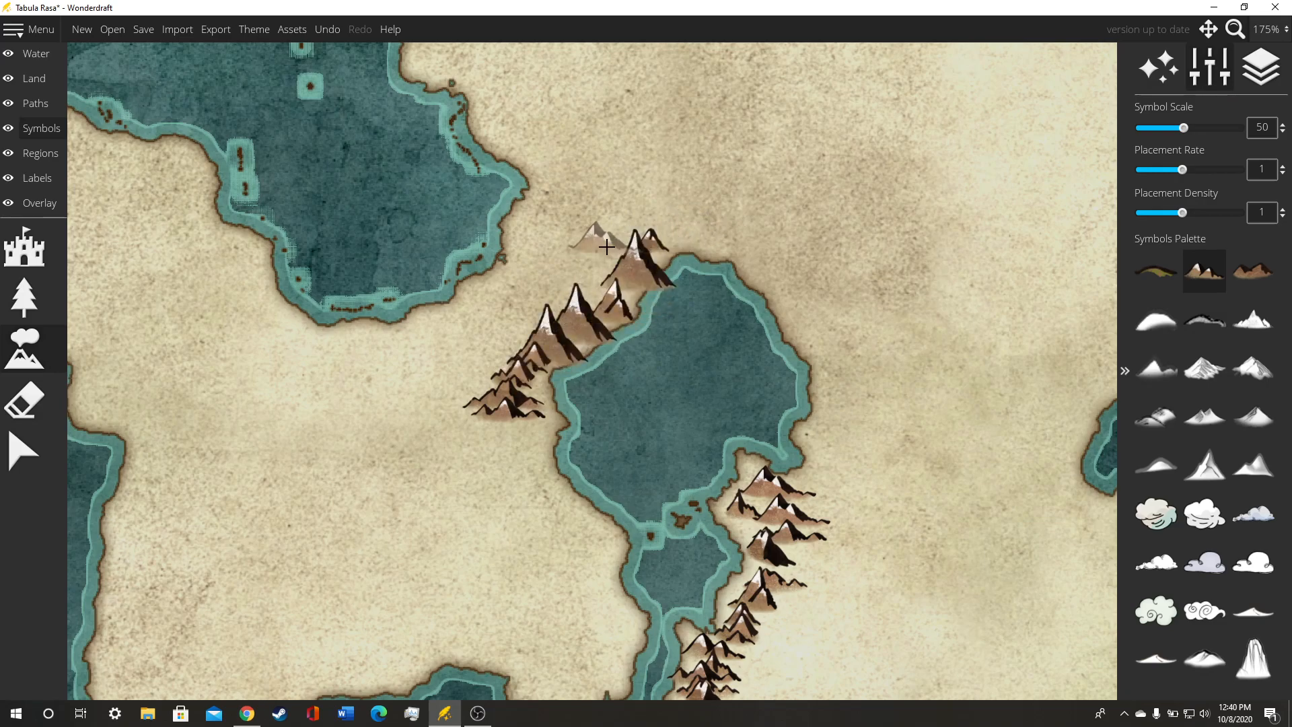
Step: Extend the white-peaked mountain range around the southwestern shore of the large western lake
drag(651, 160, 494, 185)
drag(612, 163, 625, 161)
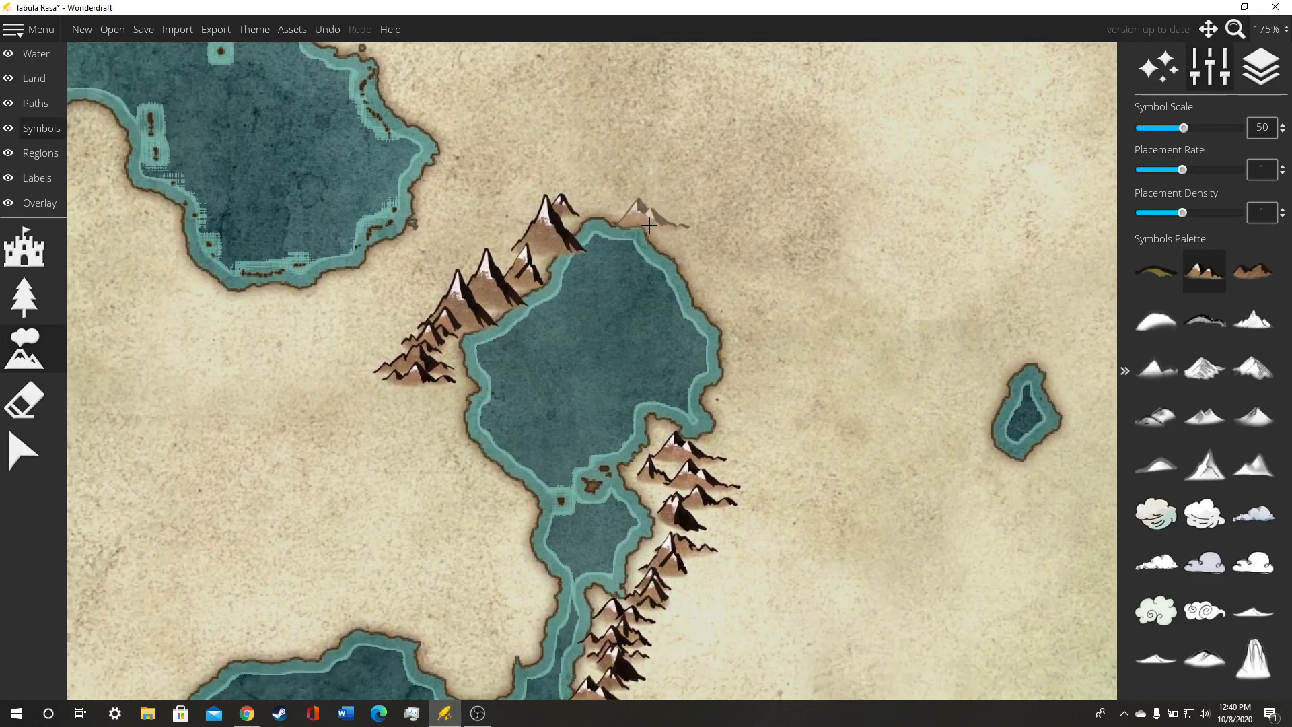
scroll(649, 226, down, 1)
mouse_move(455, 441)
mouse_down()
mouse_move(545, 335)
mouse_move(542, 268)
mouse_move(539, 291)
mouse_move(561, 310)
mouse_up()
click(564, 320)
click(585, 338)
mouse_move(695, 251)
mouse_down()
mouse_move(689, 321)
mouse_move(647, 337)
mouse_up()
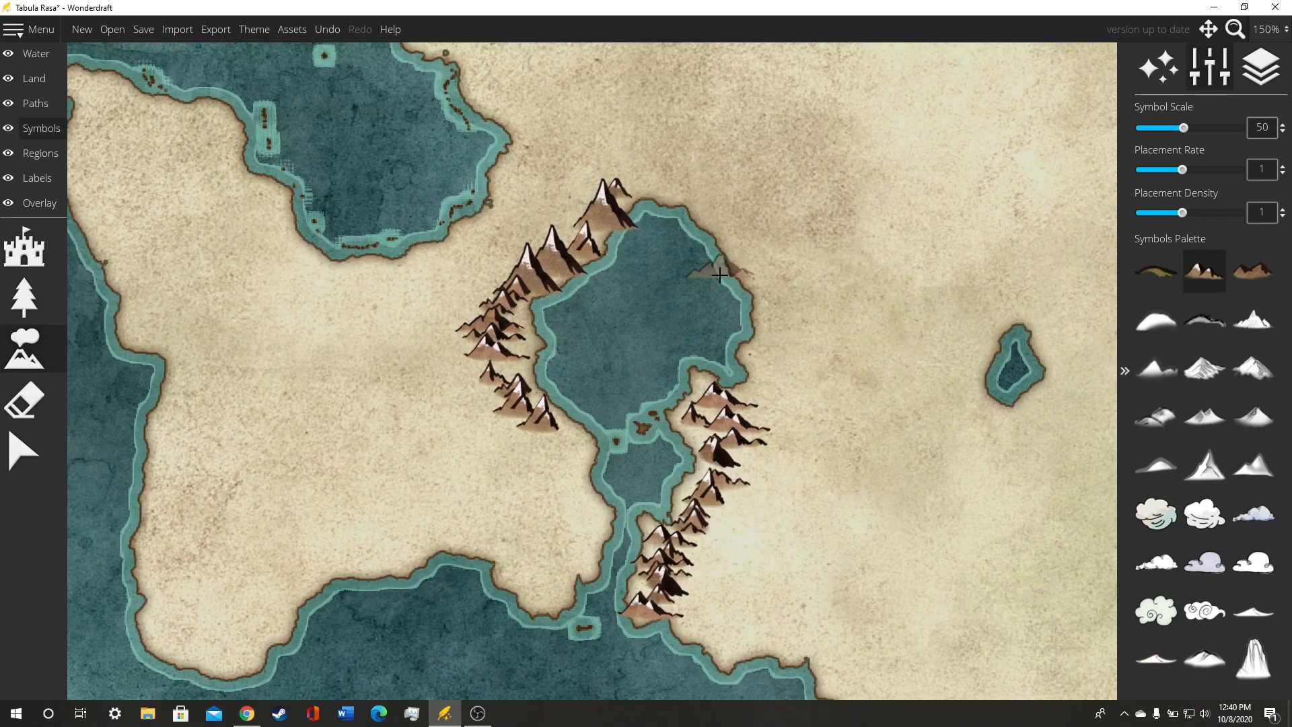
Step: Select the hill symbol and paint a curved line of hills on the open land east of the large western lake
scroll(714, 181, up, 1)
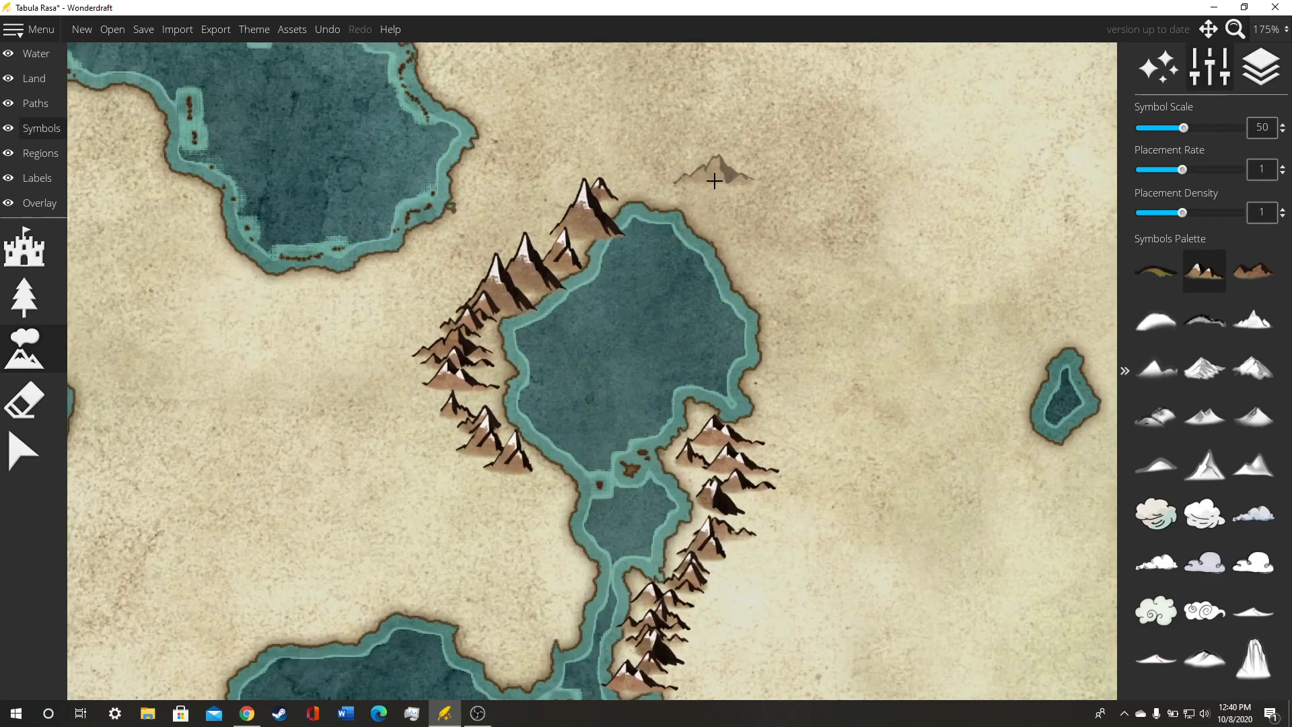
scroll(715, 181, down, 1)
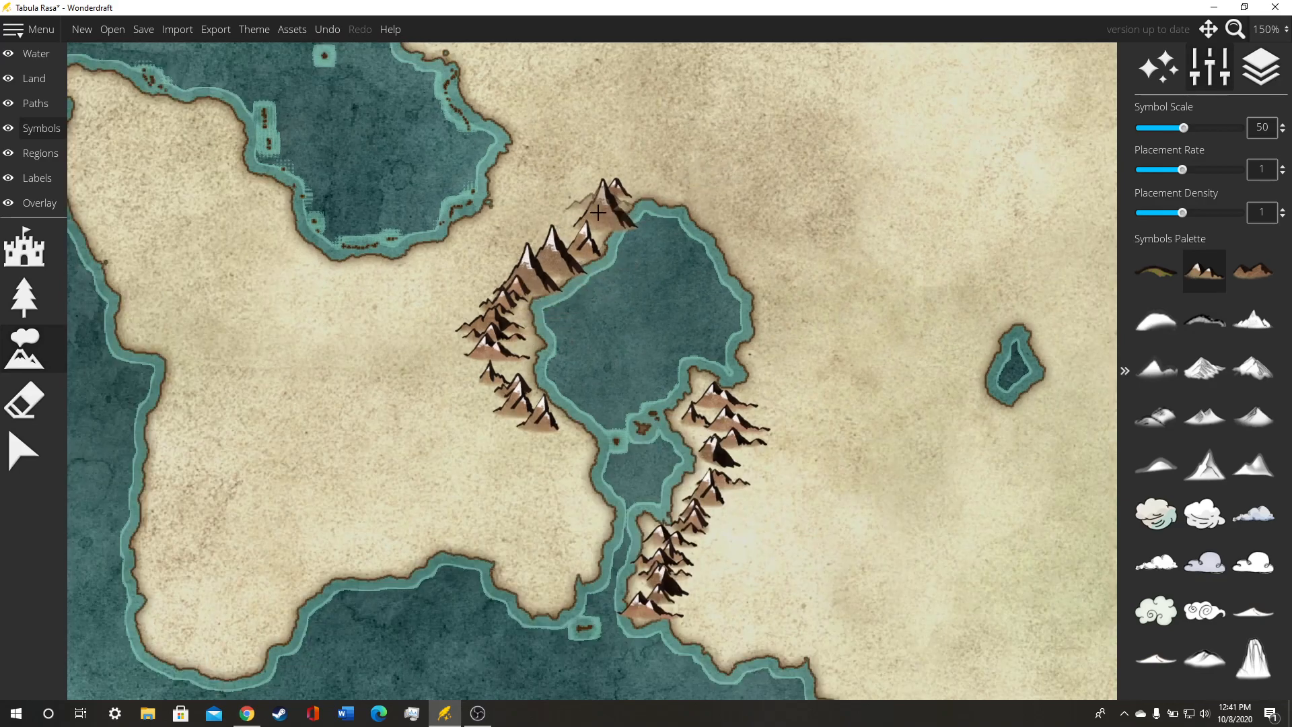
drag(633, 314, 629, 350)
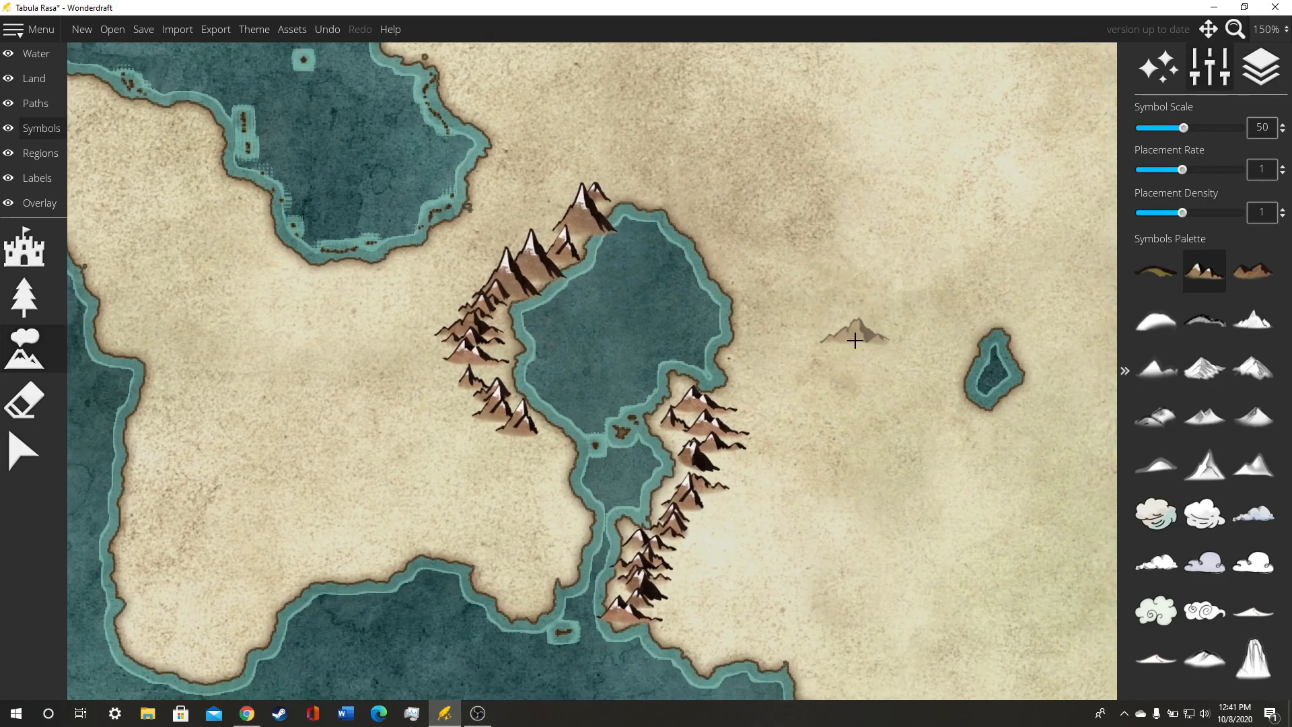
drag(870, 376, 836, 342)
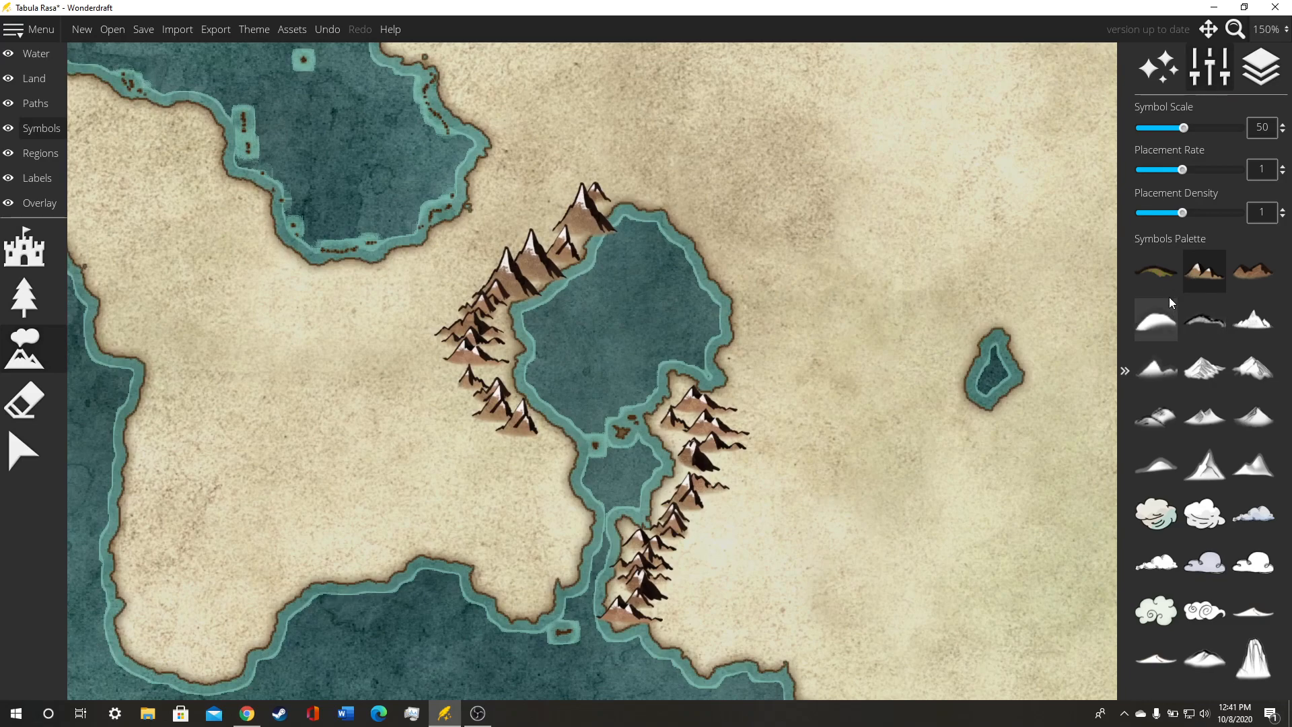
click(1155, 271)
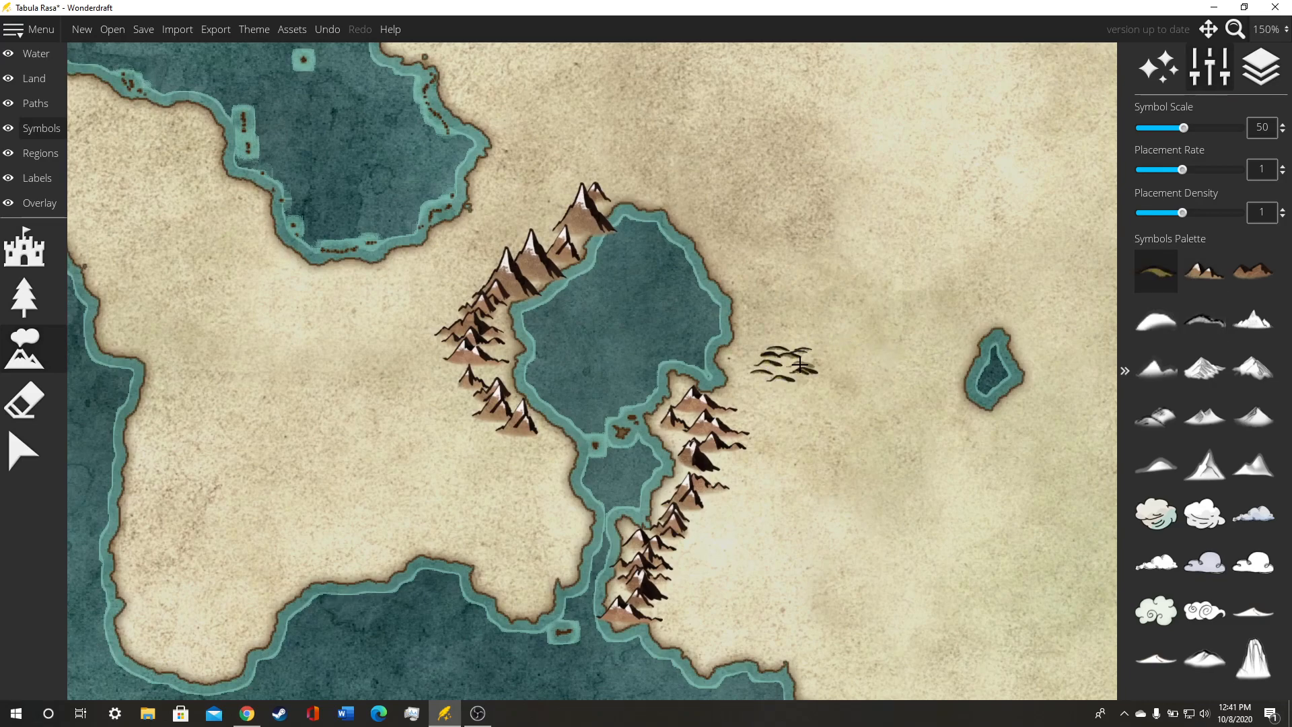
click(830, 346)
drag(810, 311, 825, 321)
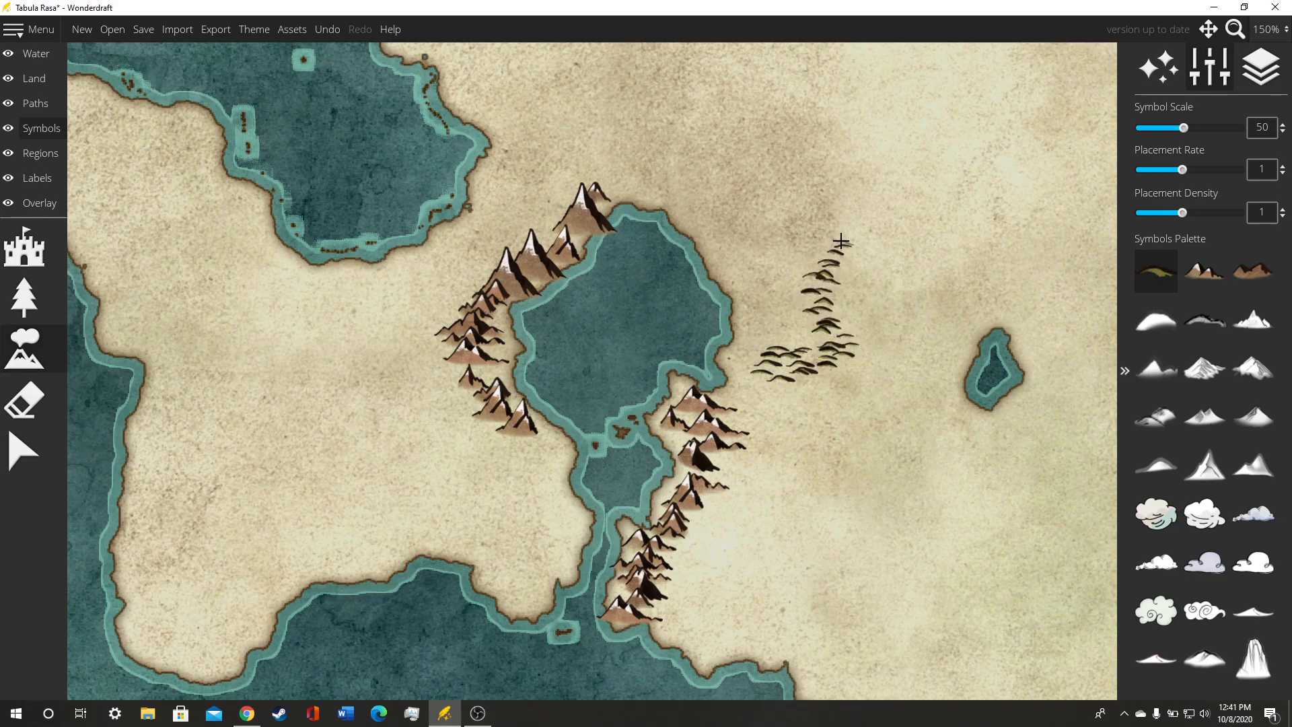
mouse_move(877, 206)
mouse_down()
mouse_move(849, 312)
mouse_move(763, 266)
mouse_move(778, 299)
mouse_up()
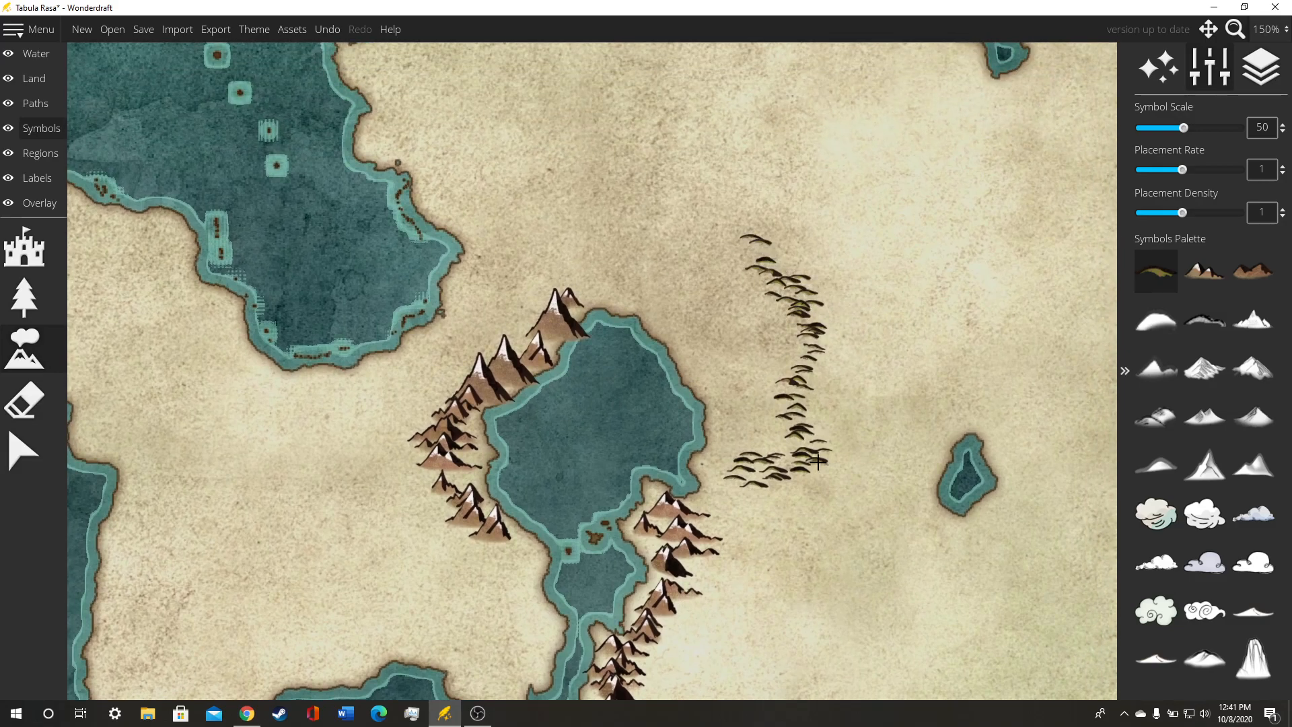
Step: Line the southern and eastern shores of the western bay with hills
scroll(817, 462, down, 2)
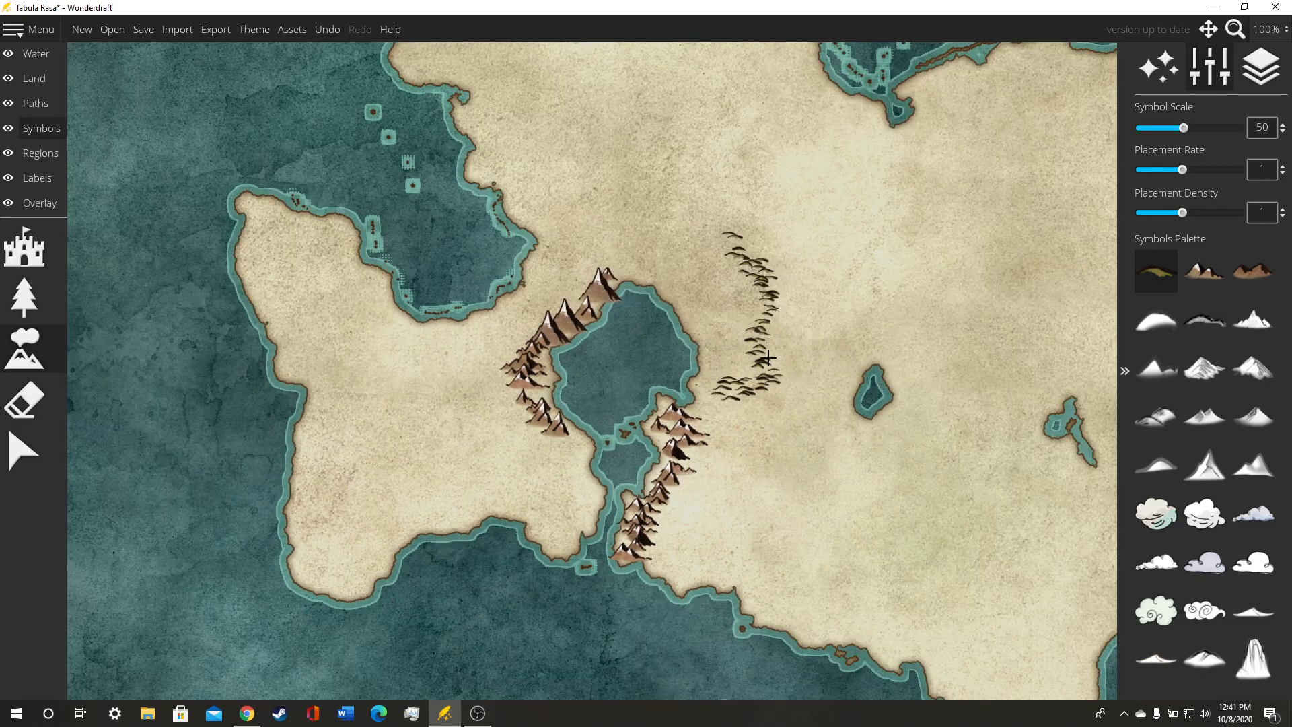
drag(783, 349, 824, 382)
scroll(667, 457, down, 2)
scroll(665, 454, down, 2)
scroll(705, 449, up, 2)
scroll(687, 380, up, 4)
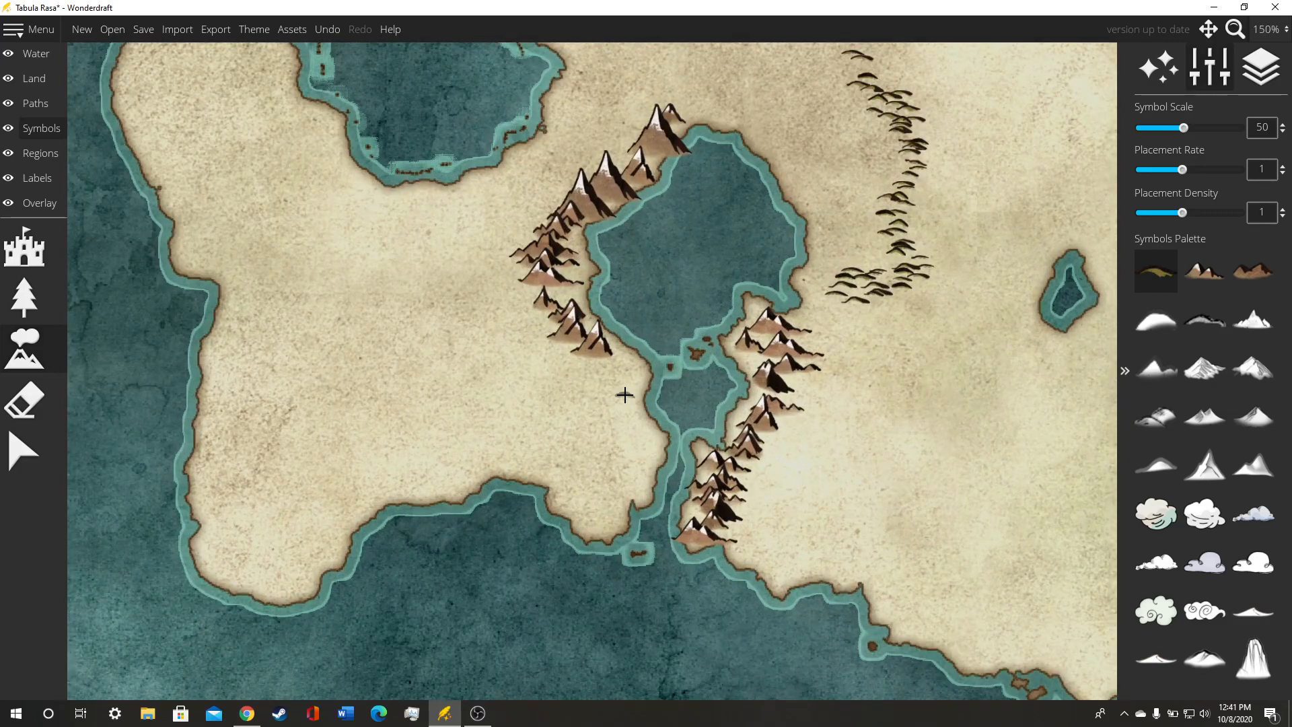
drag(619, 367, 639, 534)
drag(727, 271, 807, 176)
drag(669, 519, 683, 559)
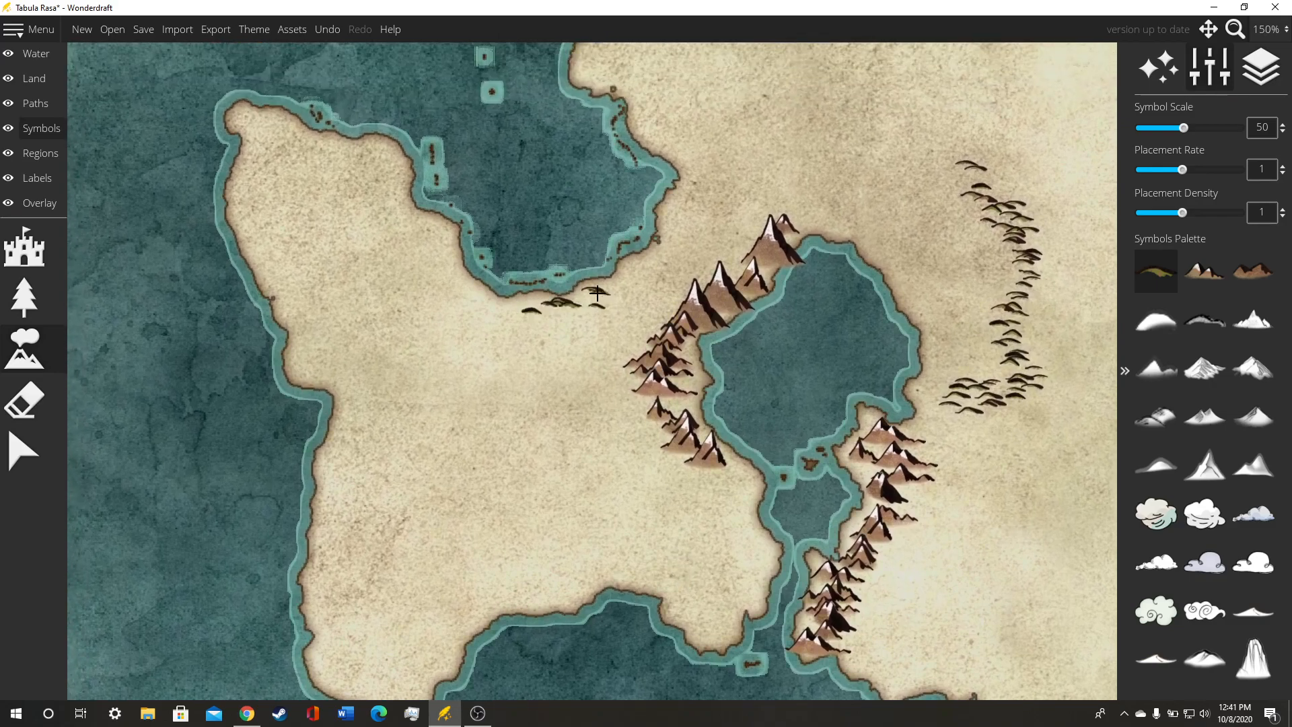
drag(646, 257, 666, 244)
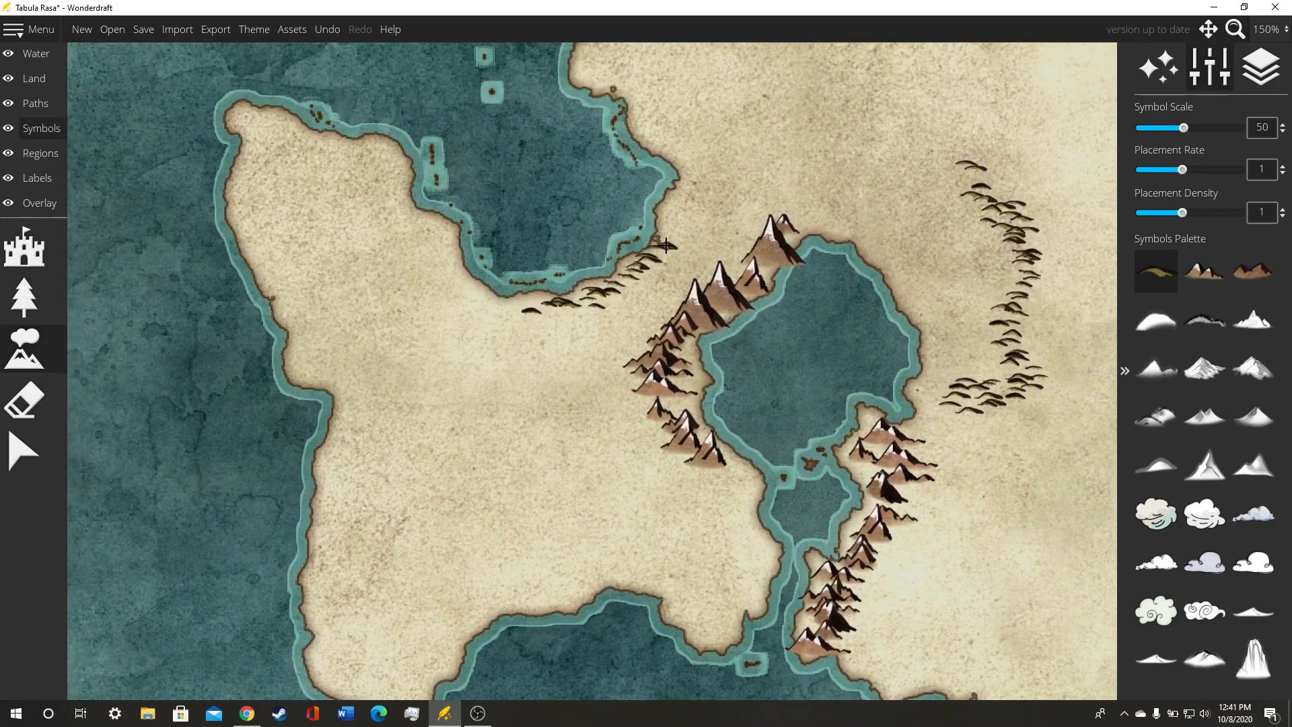
drag(712, 141, 743, 288)
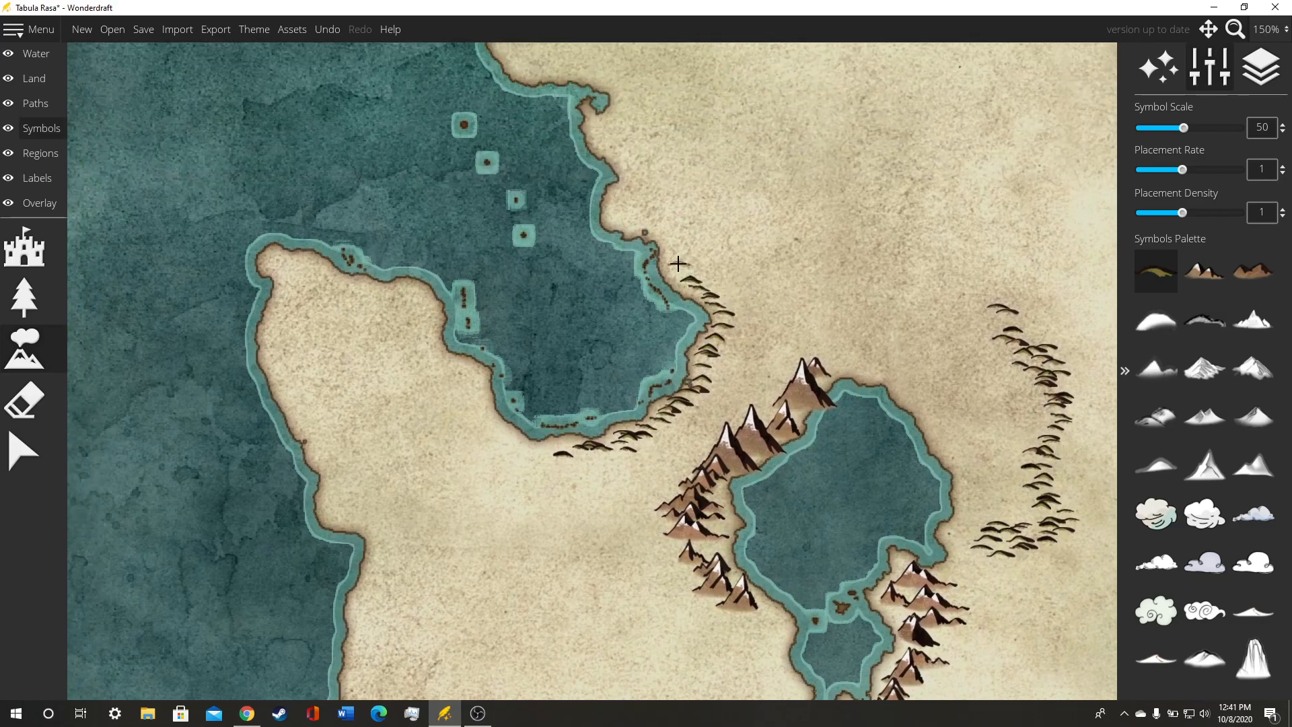
Step: Place a cluster of hills at the southwestern foot of the mountains west of the large lake
drag(716, 370, 752, 189)
drag(652, 499, 650, 422)
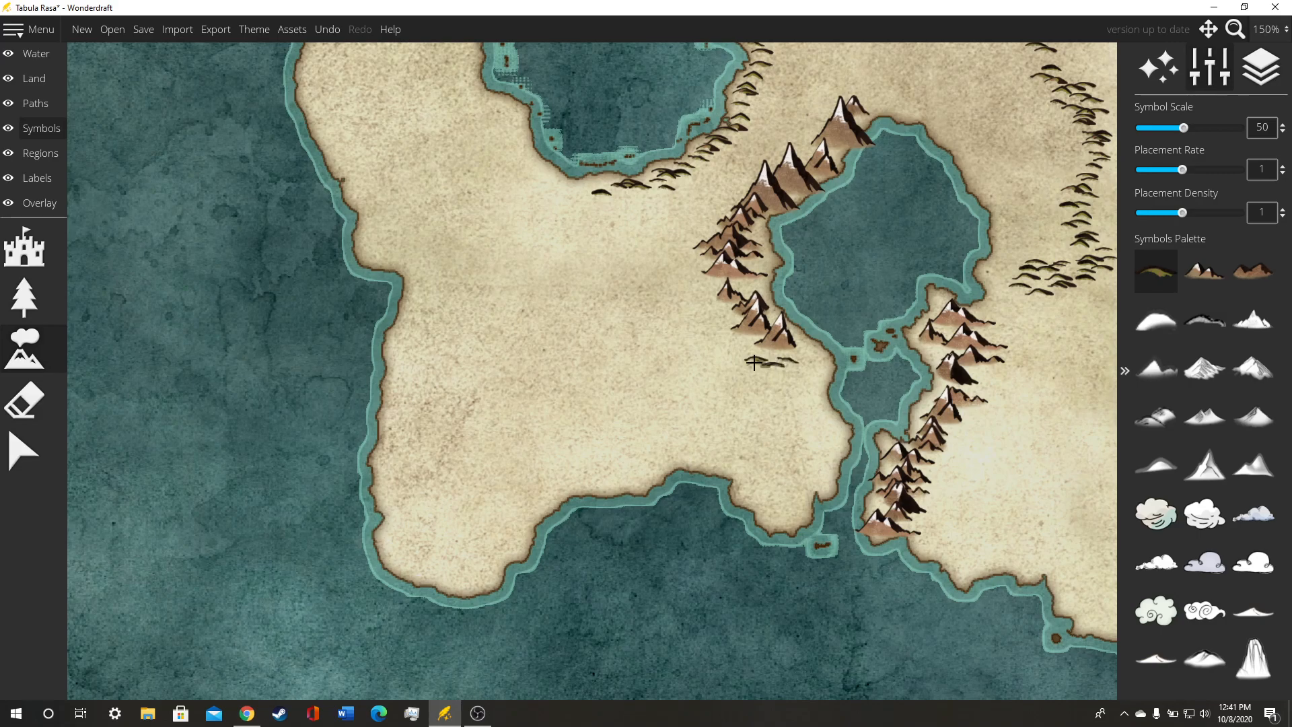
click(714, 314)
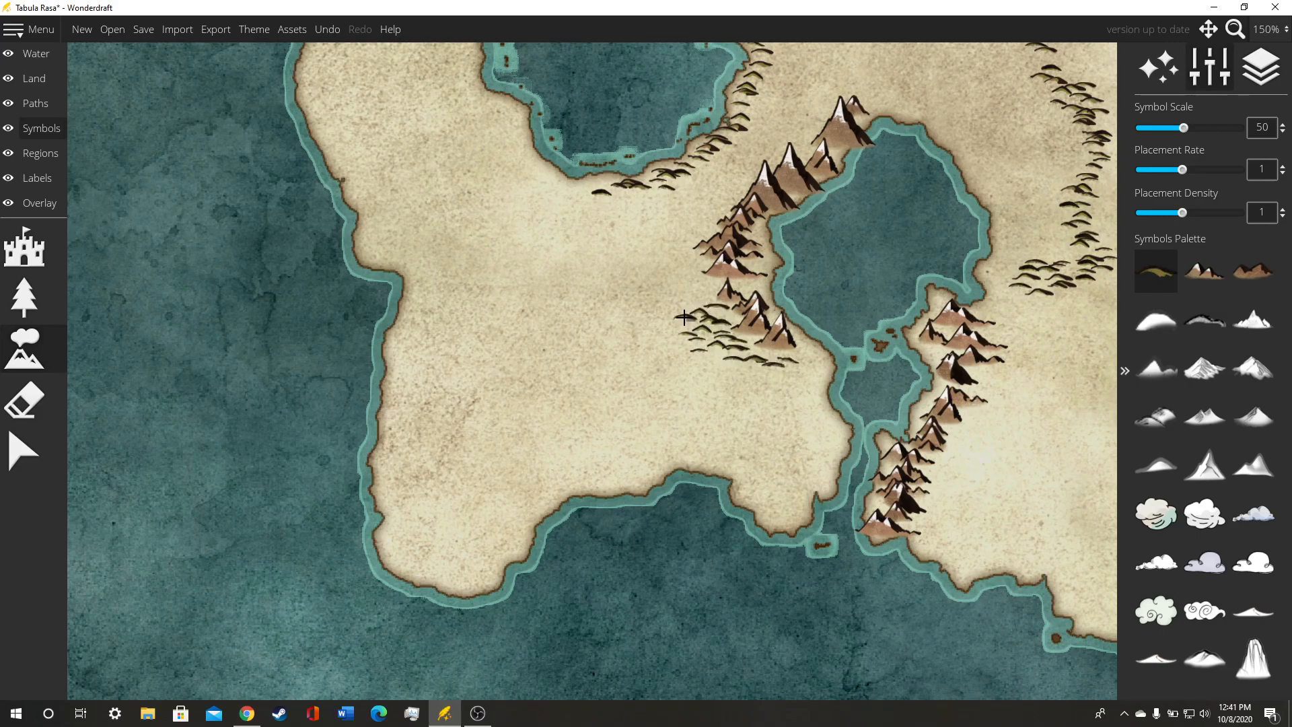
Step: Paint hills along the western peninsula's northeastern shore and down its lower western coast
drag(541, 296, 651, 431)
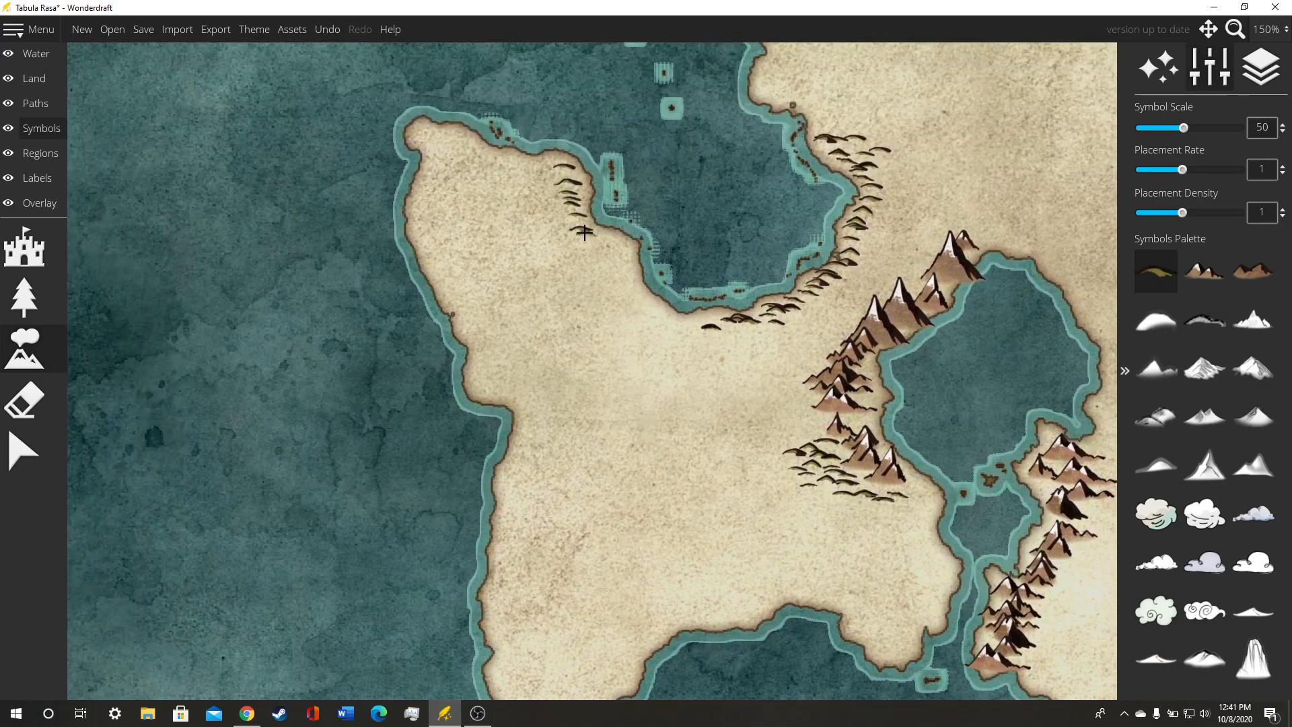
drag(537, 162, 508, 176)
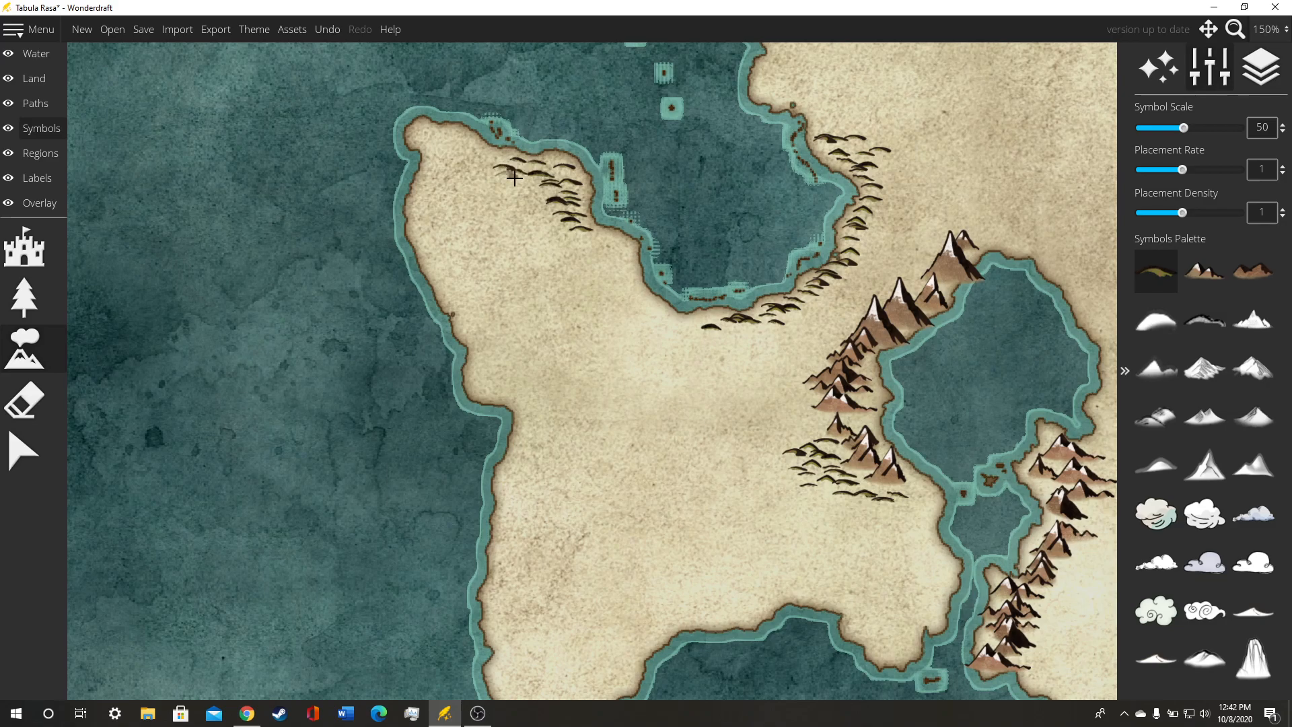
drag(620, 402, 635, 318)
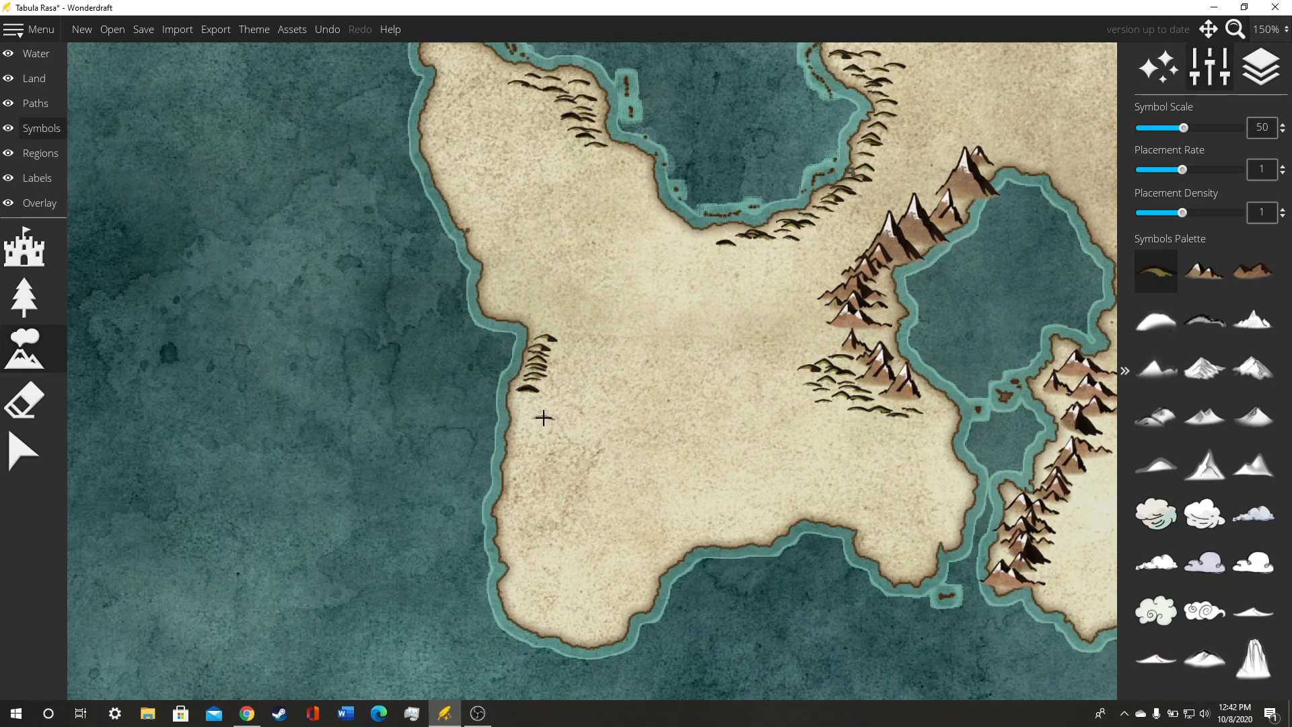
mouse_move(532, 431)
mouse_down()
mouse_move(556, 456)
mouse_move(524, 455)
mouse_move(518, 468)
mouse_move(520, 442)
mouse_move(557, 484)
mouse_move(528, 495)
mouse_move(508, 483)
mouse_move(515, 516)
mouse_up()
Step: Select the reddish-brown mountain symbol, raise the scale to 65, and place clusters at the peninsula's southwestern hills and beside the channel mouth
drag(648, 427, 522, 378)
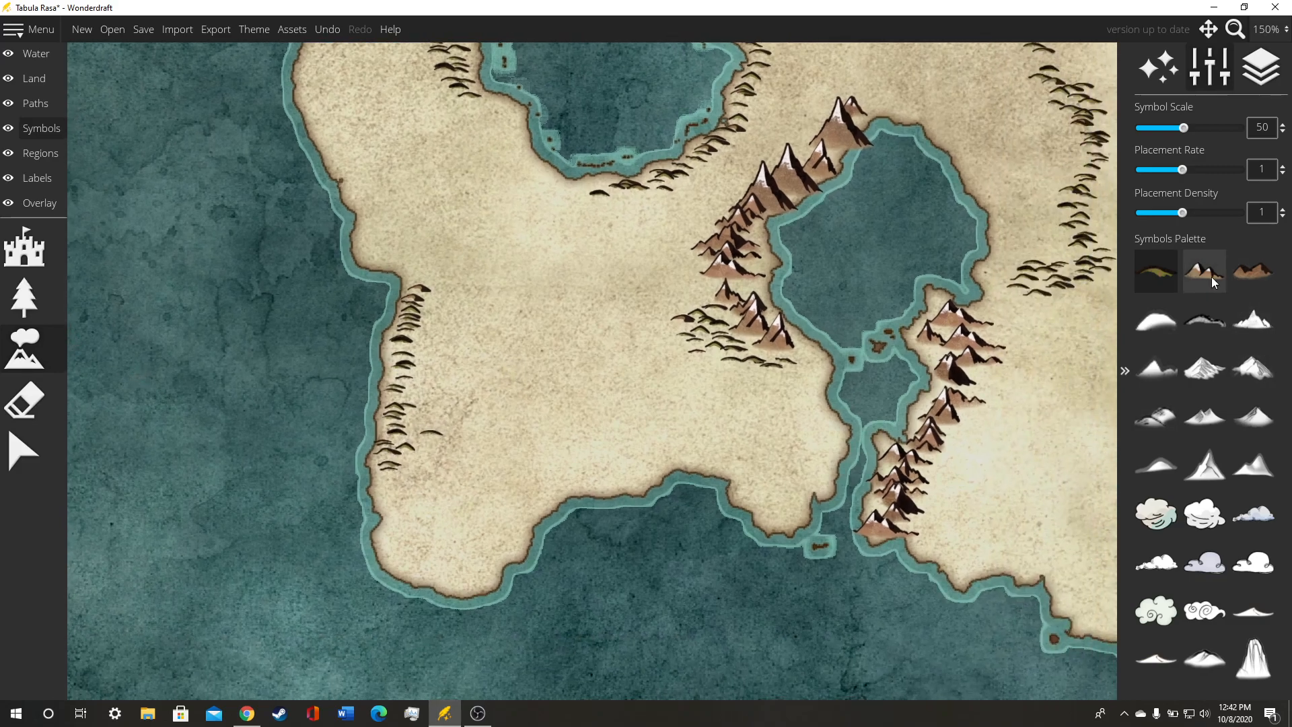
click(1253, 270)
scroll(428, 499, up, 1)
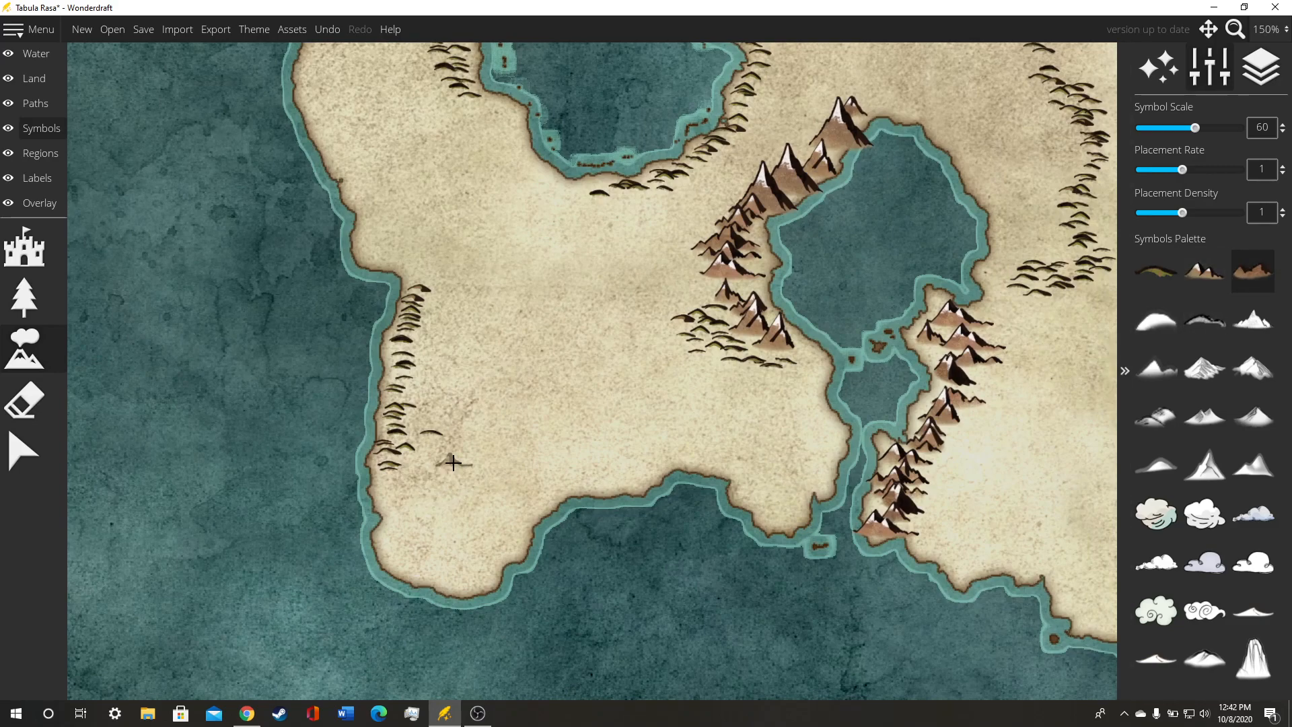
scroll(453, 463, down, 1)
mouse_move(453, 463)
mouse_down()
mouse_move(397, 484)
mouse_move(452, 452)
mouse_move(473, 473)
mouse_up()
click(427, 490)
drag(607, 467, 531, 453)
mouse_move(691, 504)
mouse_down()
mouse_move(710, 510)
mouse_move(714, 476)
mouse_move(683, 496)
mouse_up()
Step: Place reddish-brown mountains on the northwestern tip of the western peninsula and down its upper western shore
drag(616, 377, 789, 552)
drag(479, 288, 691, 488)
mouse_move(621, 363)
mouse_down()
mouse_move(656, 373)
mouse_move(643, 397)
mouse_up()
drag(710, 470, 545, 366)
drag(473, 311, 482, 300)
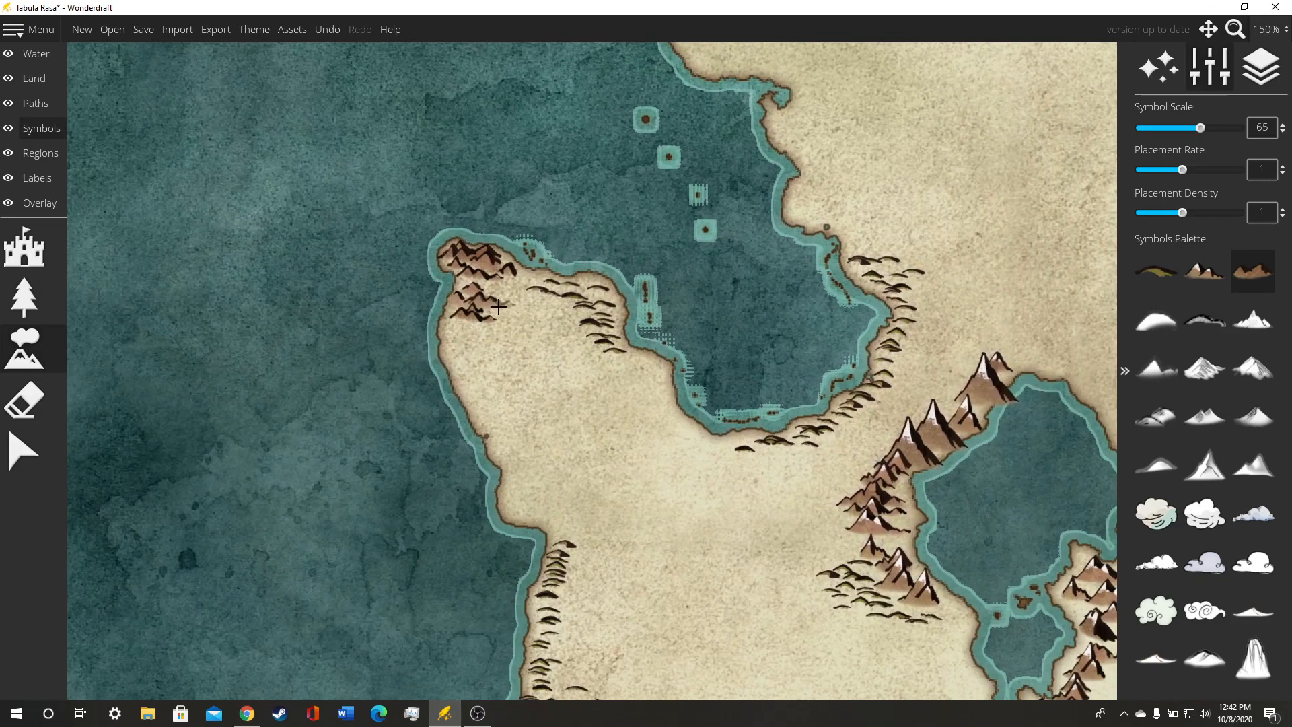
click(483, 331)
click(470, 344)
Step: Place reddish-brown mountain clusters north of the bay's eastern hills and on the coastal headland farther north
drag(587, 361, 491, 487)
mouse_move(812, 364)
mouse_down()
mouse_move(776, 368)
mouse_move(741, 327)
mouse_move(814, 369)
mouse_up()
mouse_move(788, 274)
mouse_down()
mouse_move(767, 346)
mouse_move(585, 231)
mouse_move(584, 197)
mouse_move(691, 189)
mouse_move(680, 417)
mouse_up()
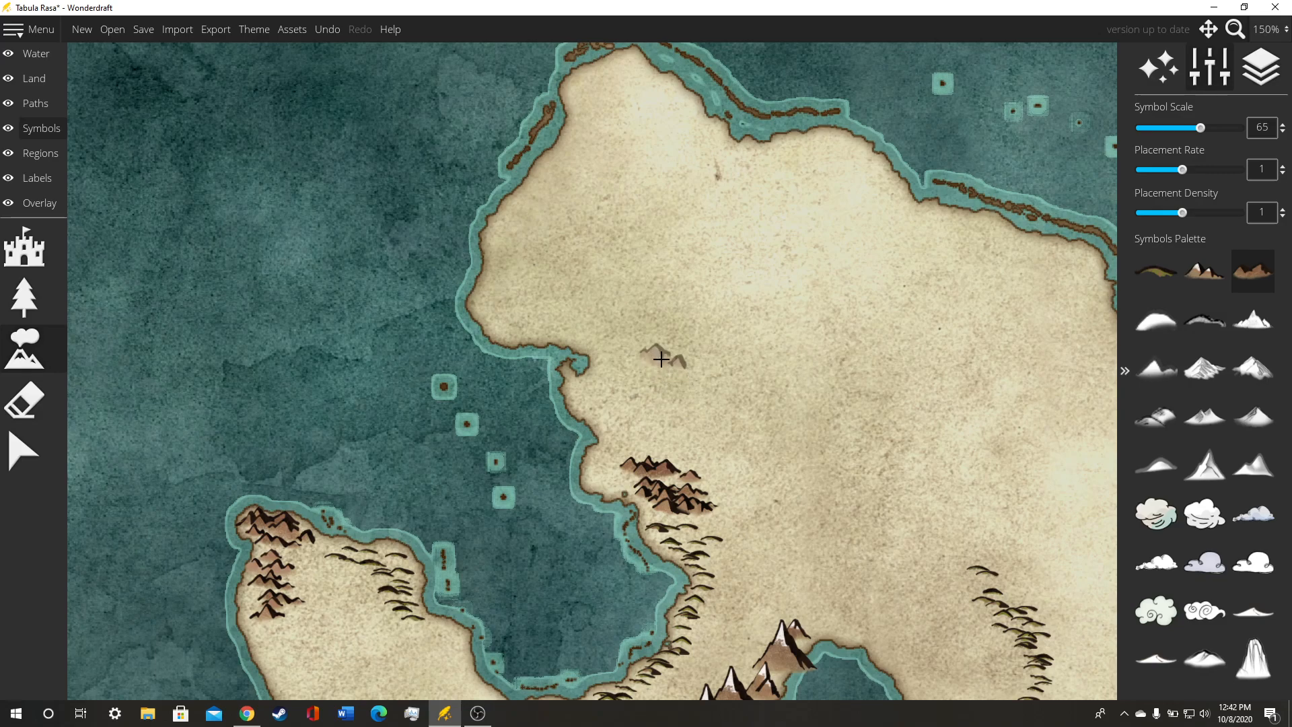
drag(614, 280, 611, 375)
mouse_move(510, 424)
mouse_down()
mouse_move(479, 419)
mouse_move(477, 394)
mouse_move(503, 365)
mouse_move(486, 373)
mouse_move(519, 418)
mouse_up()
Step: Raise the symbol scale to 70 for the reddish-brown mountain symbol
mouse_move(648, 450)
mouse_down()
mouse_move(637, 358)
mouse_move(613, 314)
mouse_up()
drag(693, 405, 632, 309)
scroll(741, 458, up, 1)
drag(741, 457, 691, 311)
scroll(698, 322, down, 2)
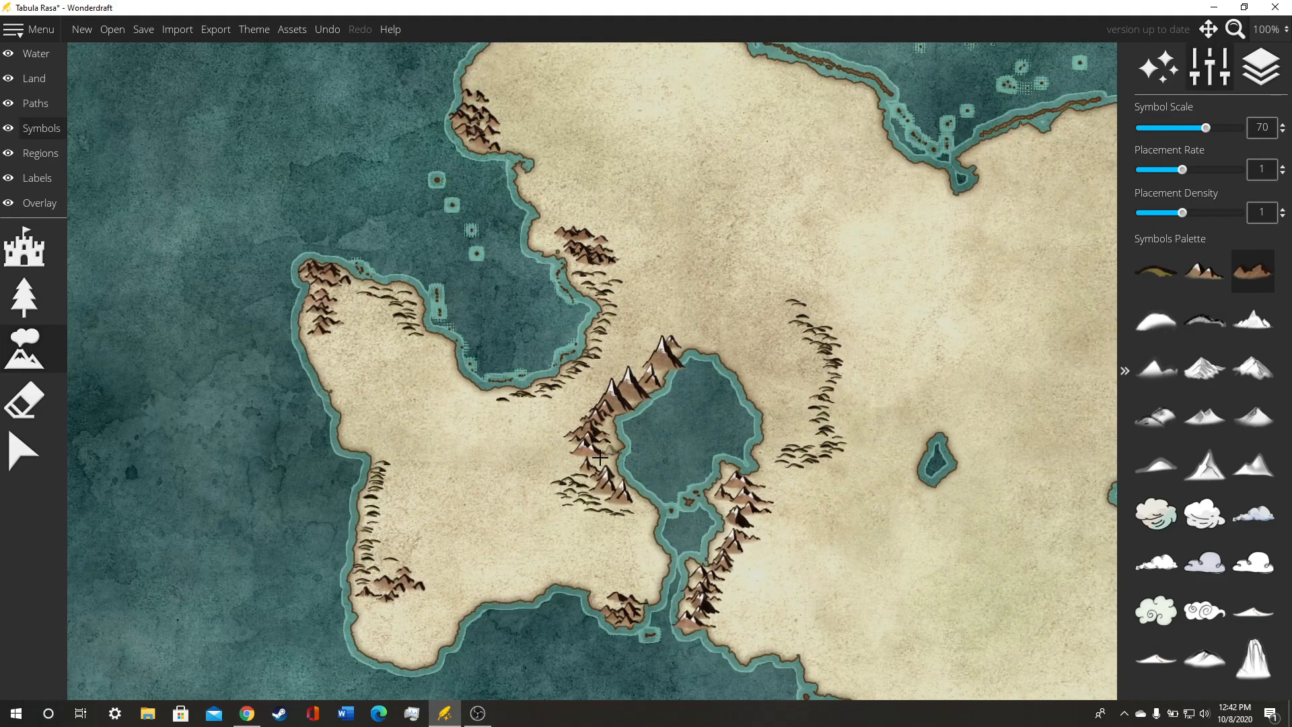
Step: Place a reddish-brown mountain cluster in the middle of the western peninsula and line its southwestern tip with more of the same mountains
drag(601, 455, 620, 336)
scroll(508, 388, up, 1)
scroll(507, 388, up, 1)
mouse_move(507, 388)
mouse_down()
mouse_move(486, 350)
mouse_move(503, 340)
mouse_move(516, 387)
mouse_move(498, 381)
mouse_move(553, 345)
mouse_move(575, 299)
mouse_up()
scroll(500, 375, down, 1)
mouse_move(478, 464)
mouse_down()
mouse_move(426, 458)
mouse_move(413, 427)
mouse_move(472, 452)
mouse_move(411, 416)
mouse_up()
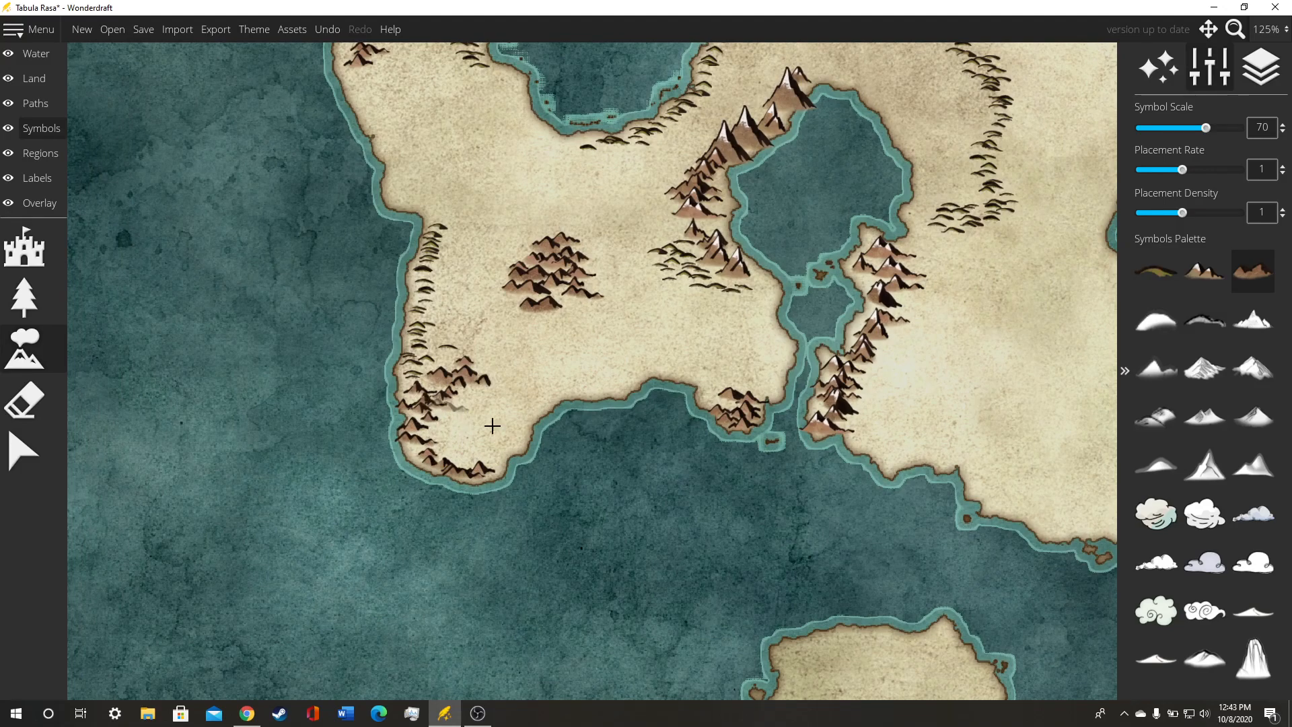
Step: Select the snow-capped mountain symbol and place a mountain group west of the small inland lake, bringing the symbol scale down to 50
drag(581, 372, 579, 429)
scroll(580, 428, down, 2)
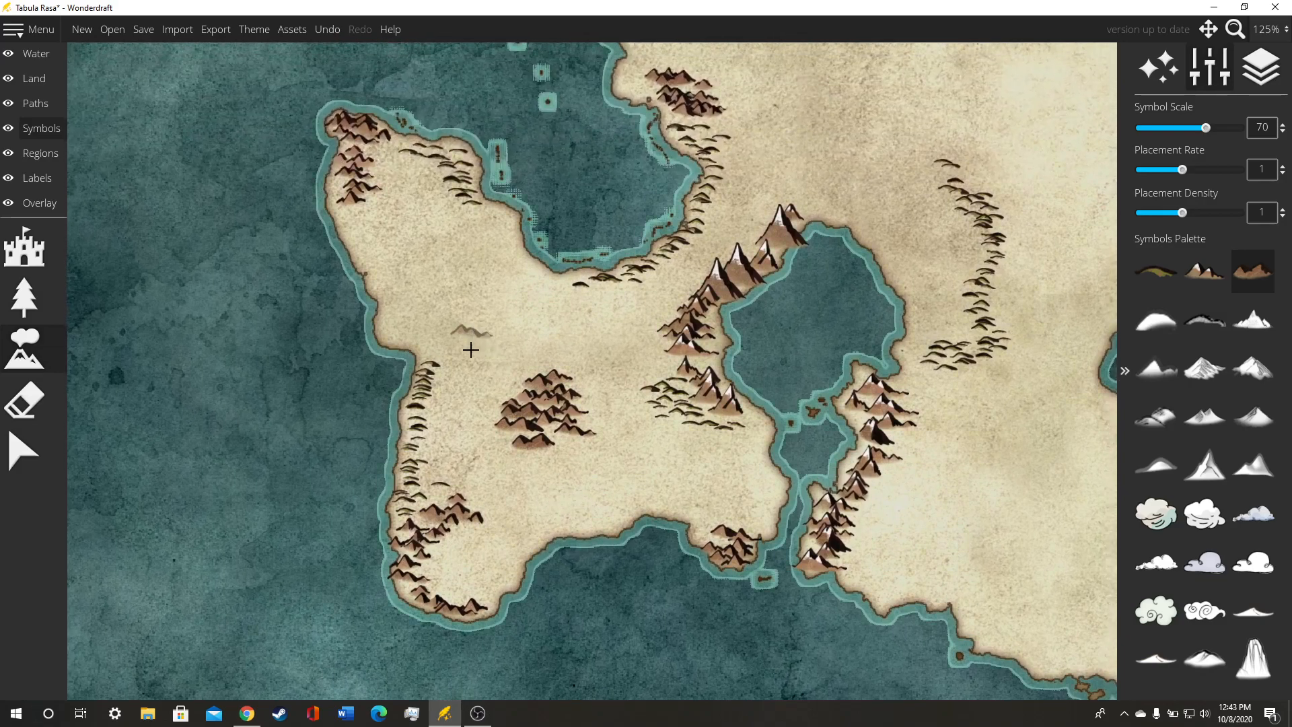
scroll(462, 336, up, 2)
drag(465, 351, 379, 377)
click(1207, 288)
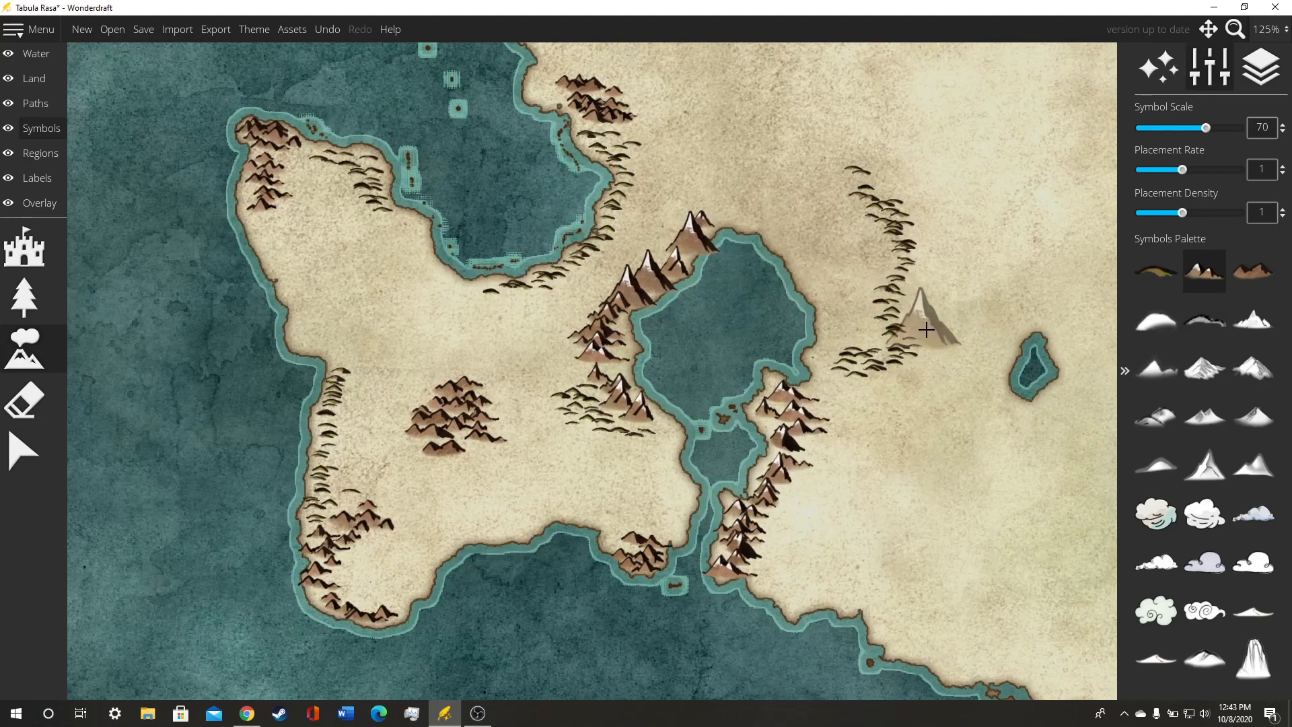
scroll(866, 339, up, 1)
mouse_move(960, 333)
mouse_down()
mouse_move(866, 339)
mouse_move(796, 313)
mouse_move(811, 315)
mouse_move(834, 266)
mouse_move(878, 249)
mouse_move(868, 232)
mouse_move(806, 257)
mouse_move(768, 333)
mouse_move(780, 343)
mouse_move(776, 315)
mouse_up()
scroll(866, 339, down, 5)
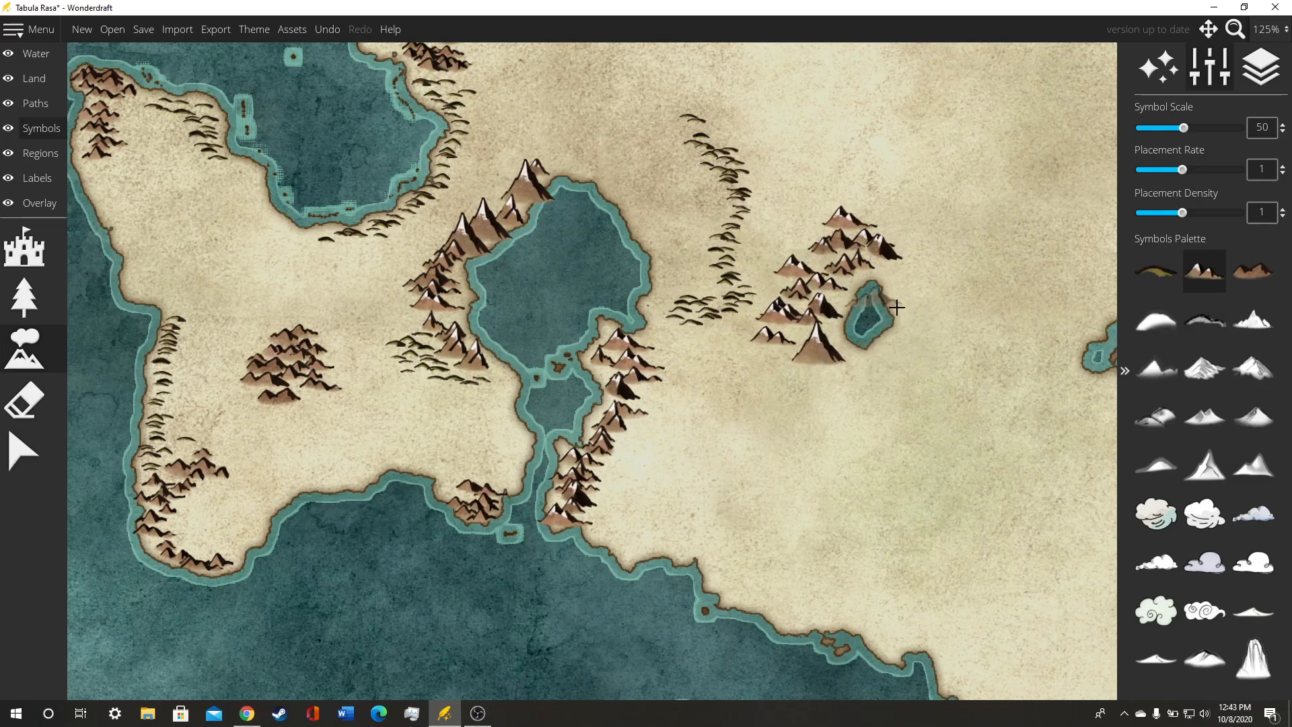
drag(846, 392, 712, 317)
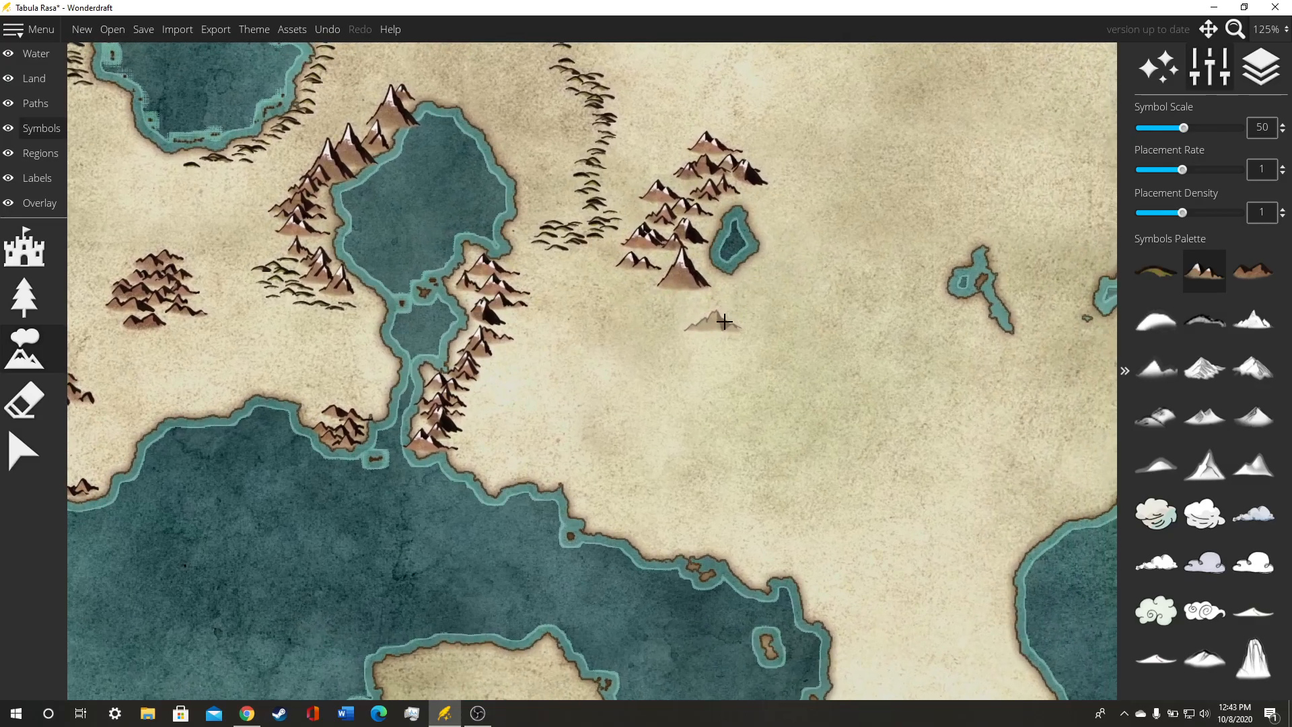
Step: Select the hill symbol and place a curved line of hills along the eastern side of the small inland lake
click(1156, 281)
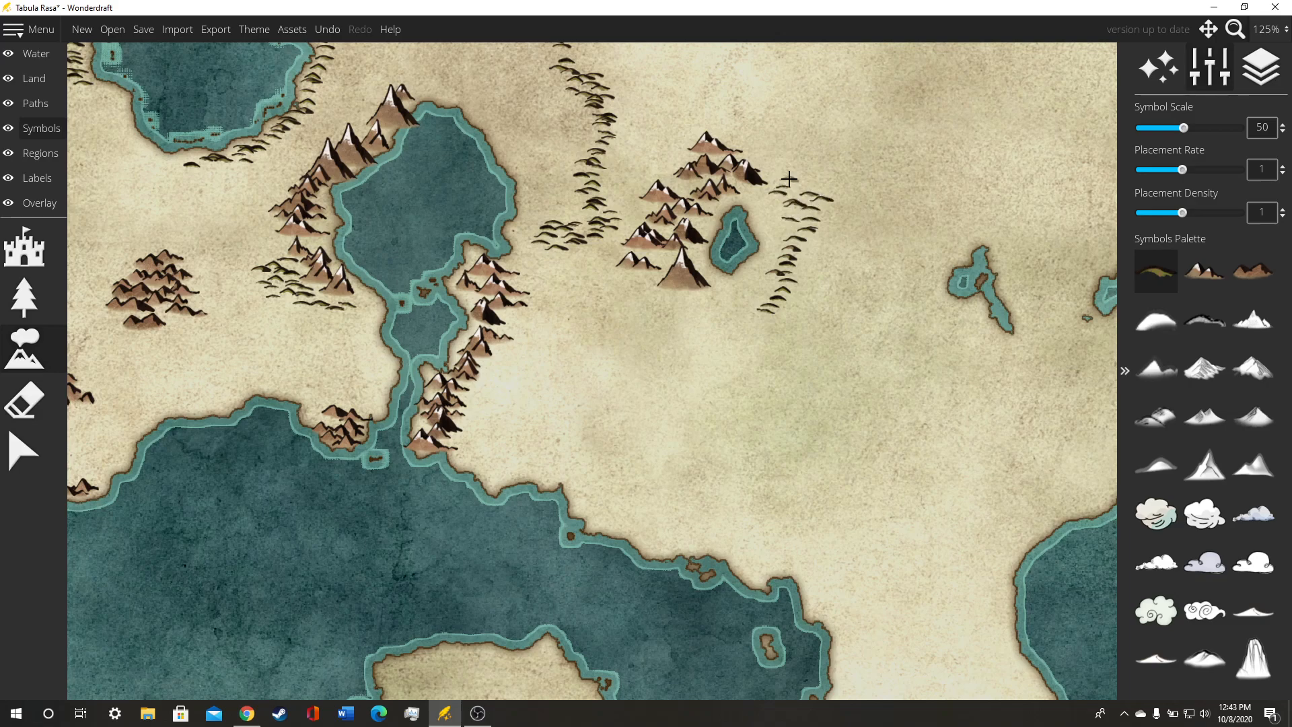
drag(797, 347, 768, 434)
drag(723, 230, 749, 283)
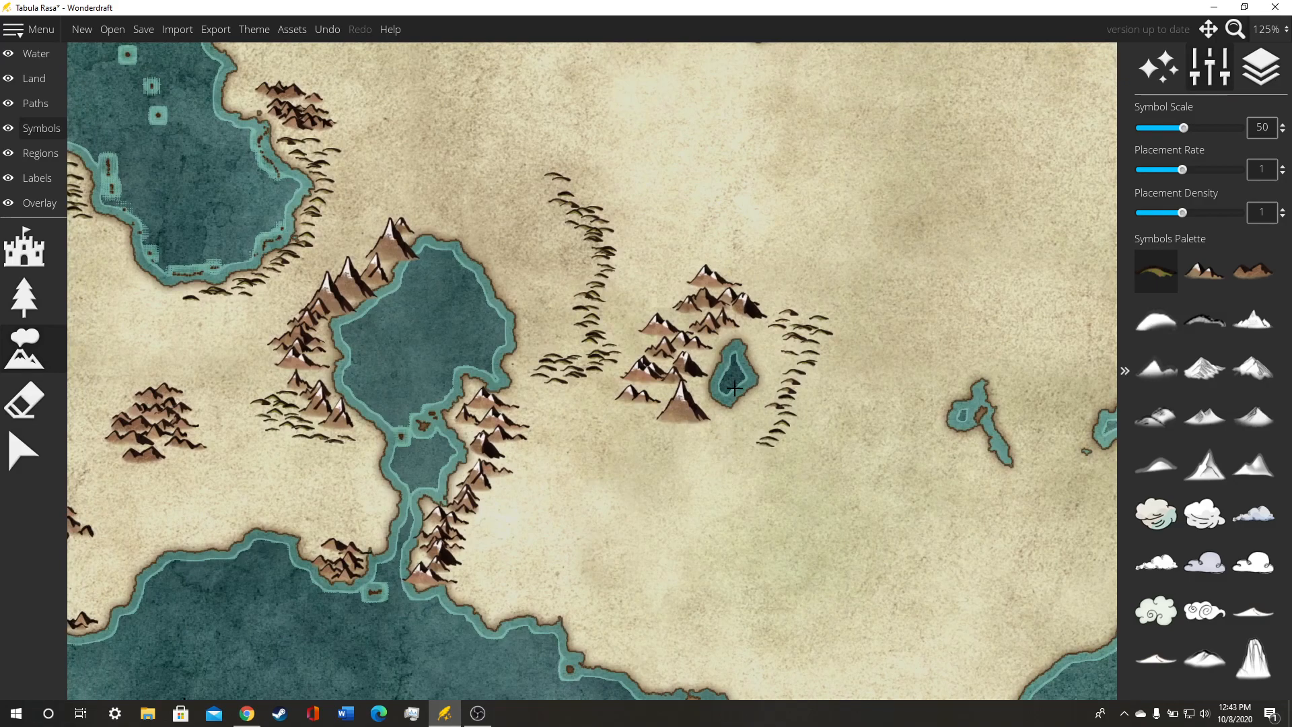
drag(710, 464, 783, 573)
drag(789, 336, 800, 384)
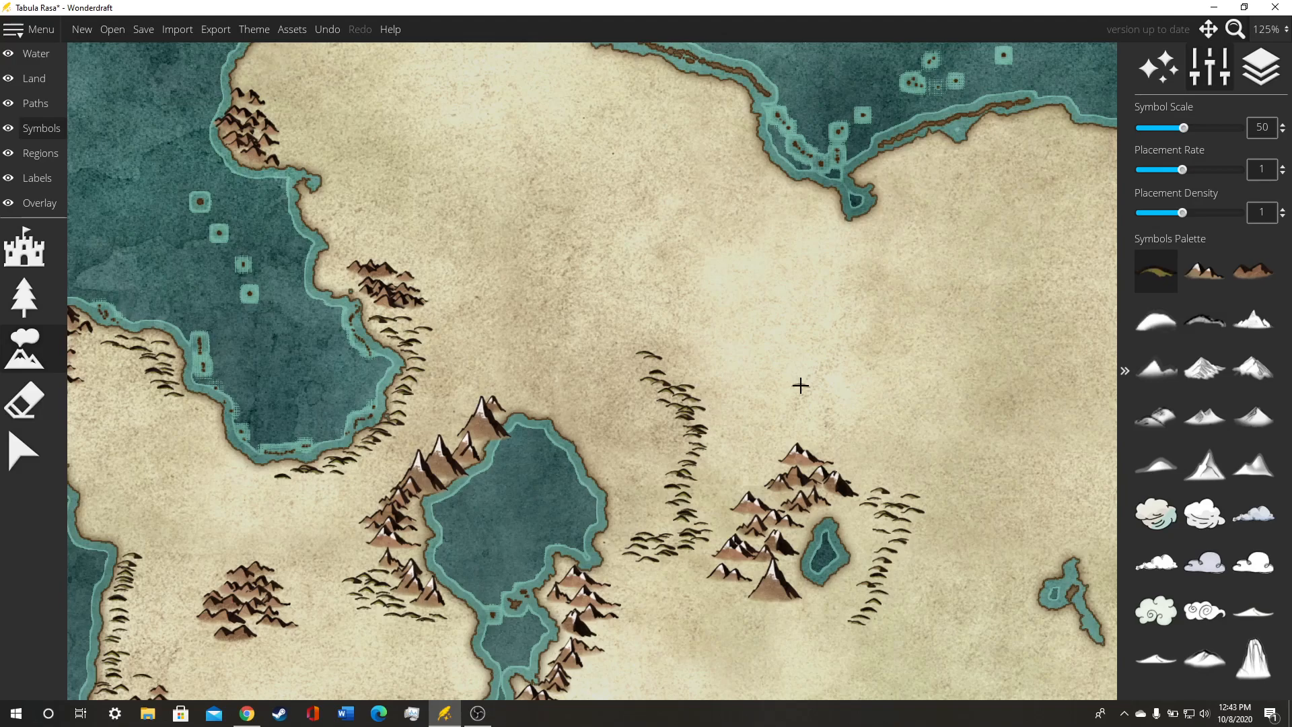
drag(714, 409, 660, 263)
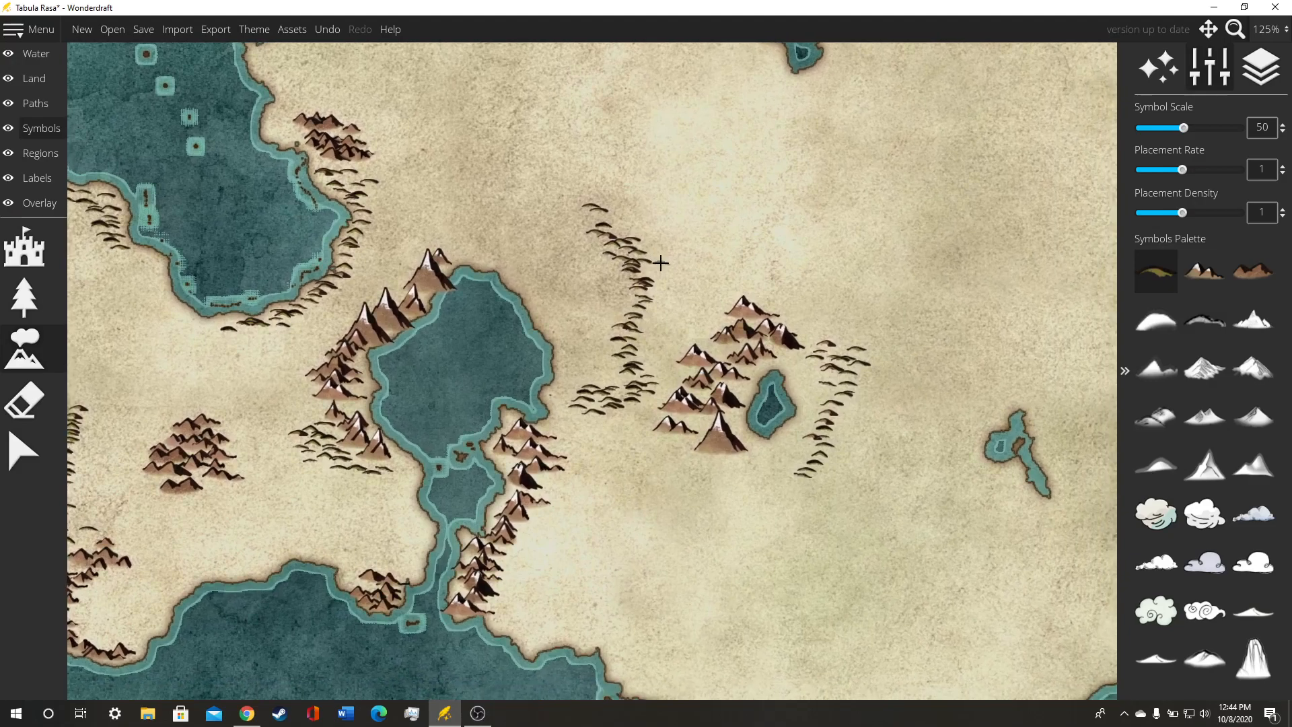
drag(668, 369, 654, 314)
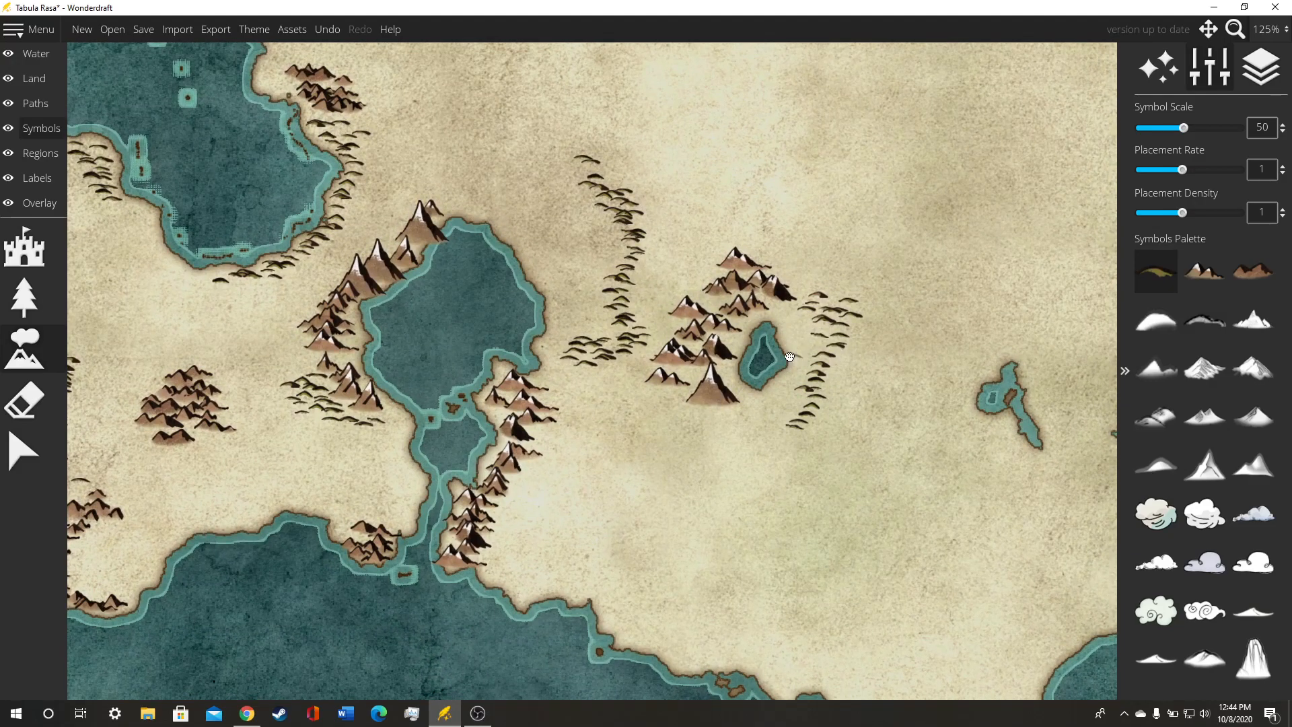
drag(792, 356, 687, 362)
drag(693, 460, 729, 341)
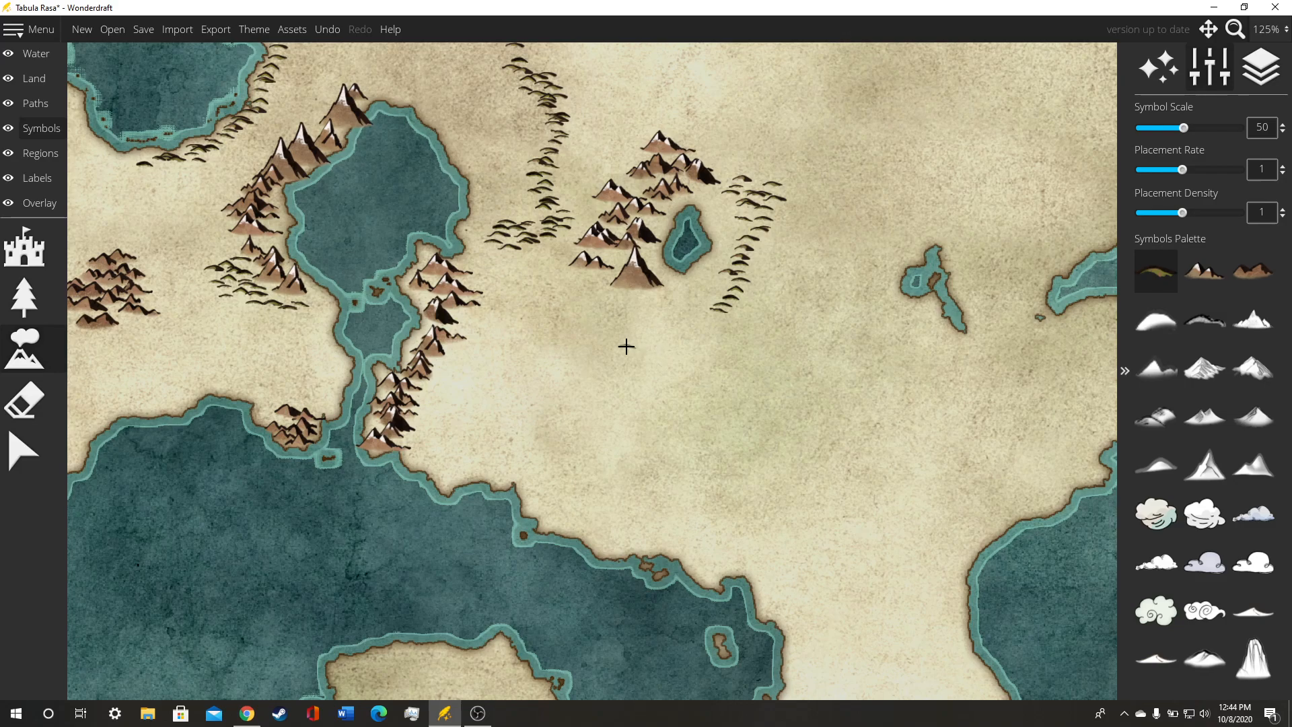
scroll(624, 344, up, 1)
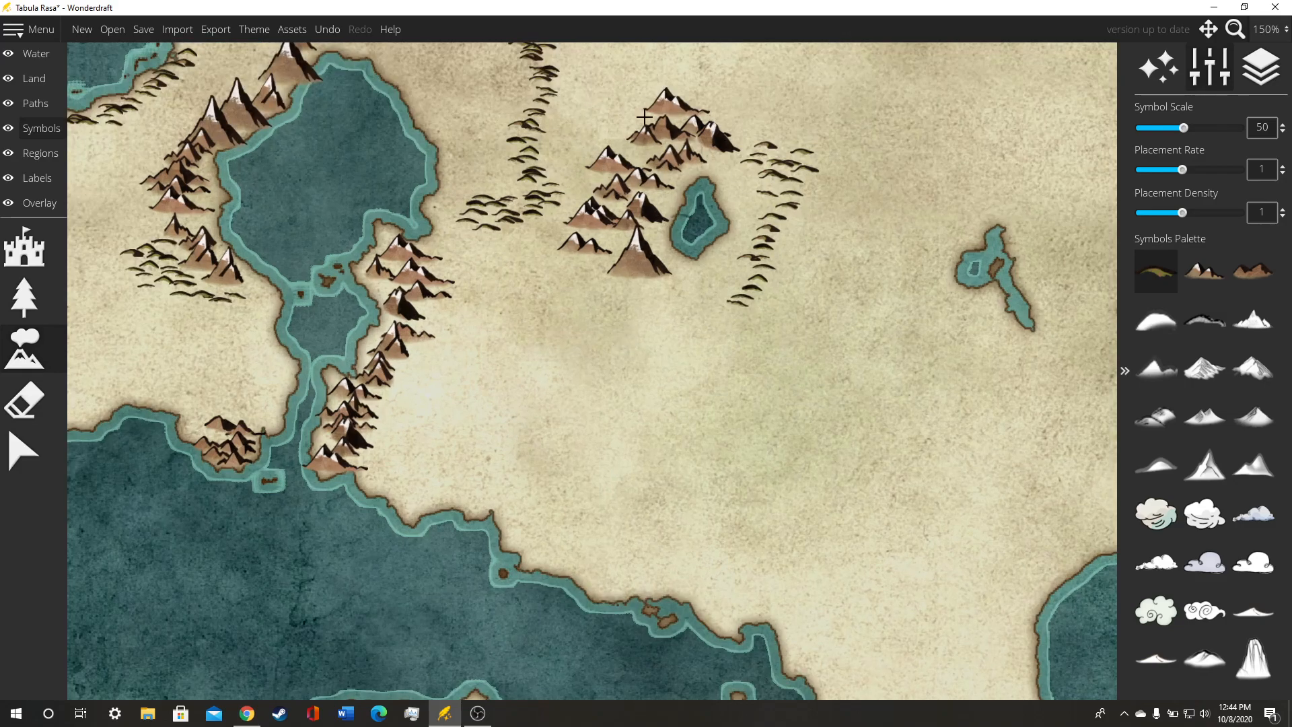
drag(632, 446, 658, 385)
drag(648, 330, 691, 325)
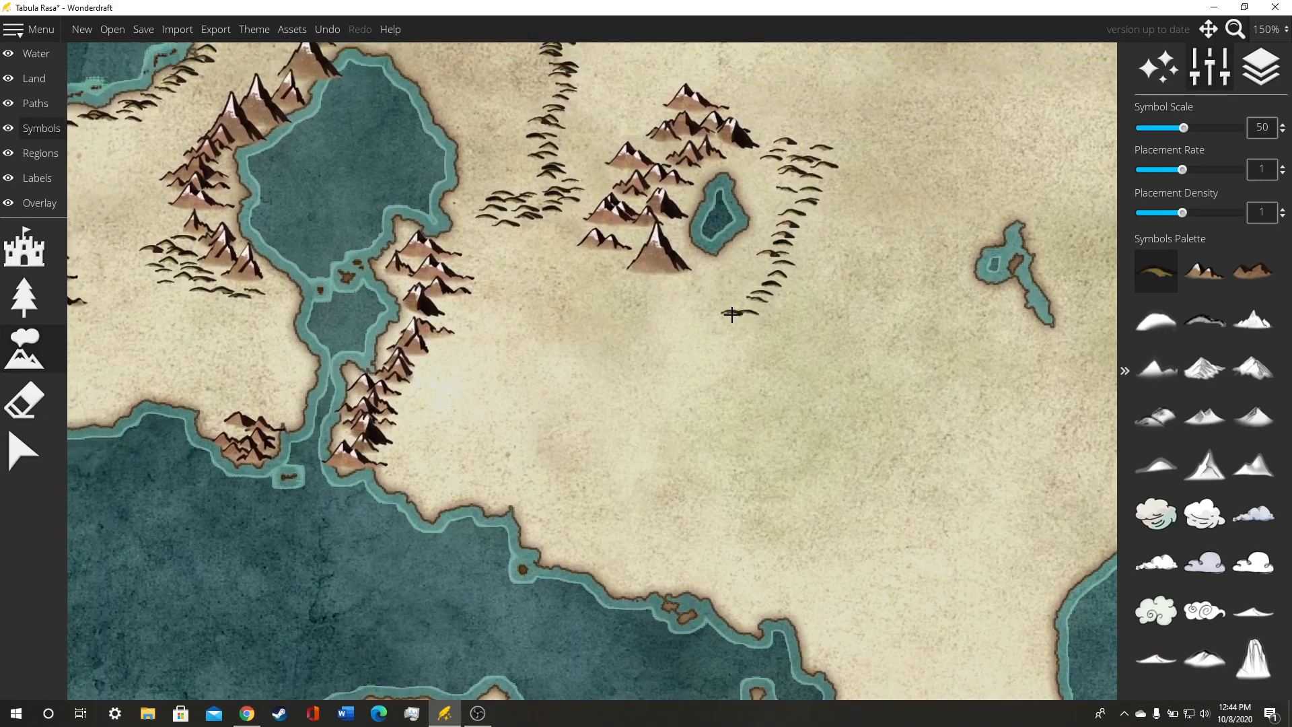
Step: Select the snow-capped mountain symbol and place a range running southeast across the land south of the small inland lake
click(1189, 288)
mouse_move(571, 358)
mouse_down()
mouse_move(603, 395)
mouse_move(644, 397)
mouse_move(646, 384)
mouse_move(667, 420)
mouse_move(714, 409)
mouse_move(720, 449)
mouse_move(761, 436)
mouse_move(764, 409)
mouse_up()
scroll(770, 357, down, 2)
drag(725, 355, 810, 475)
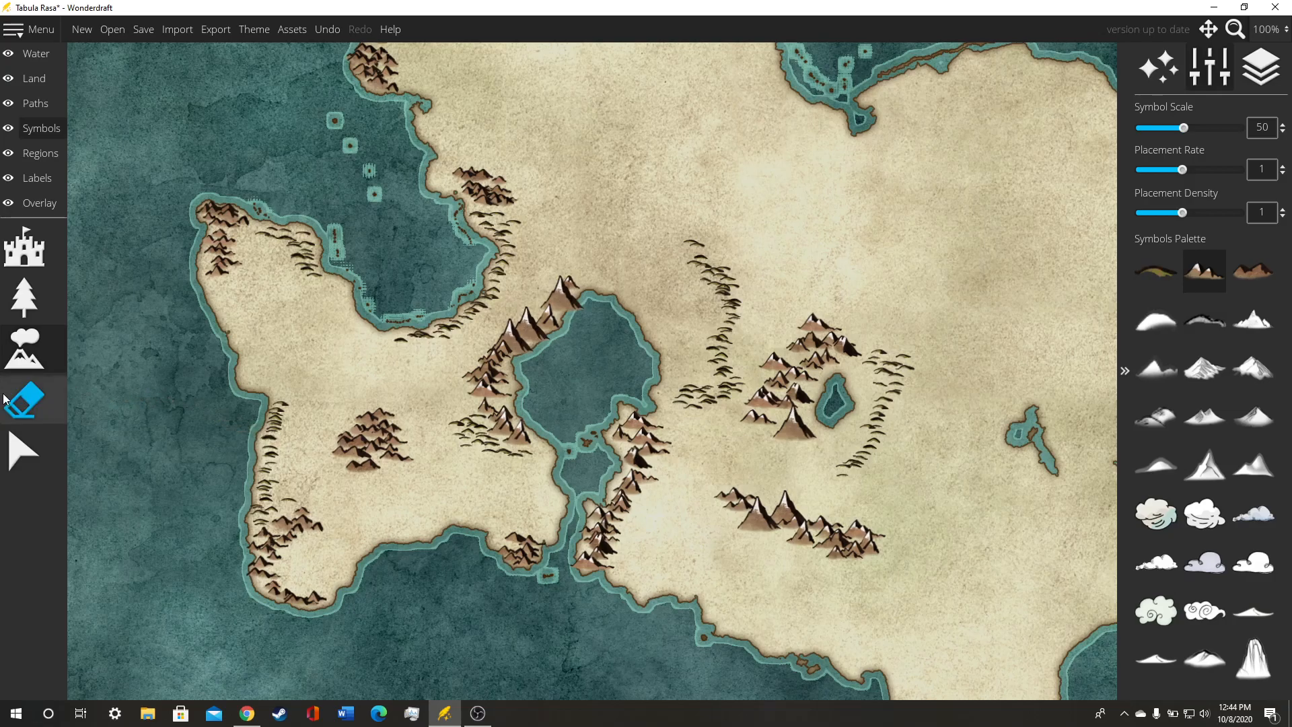
Step: Switch to the tree symbols and try out the round olive-green tree, conifer, palm, bush and dark brown brush symbols
click(31, 308)
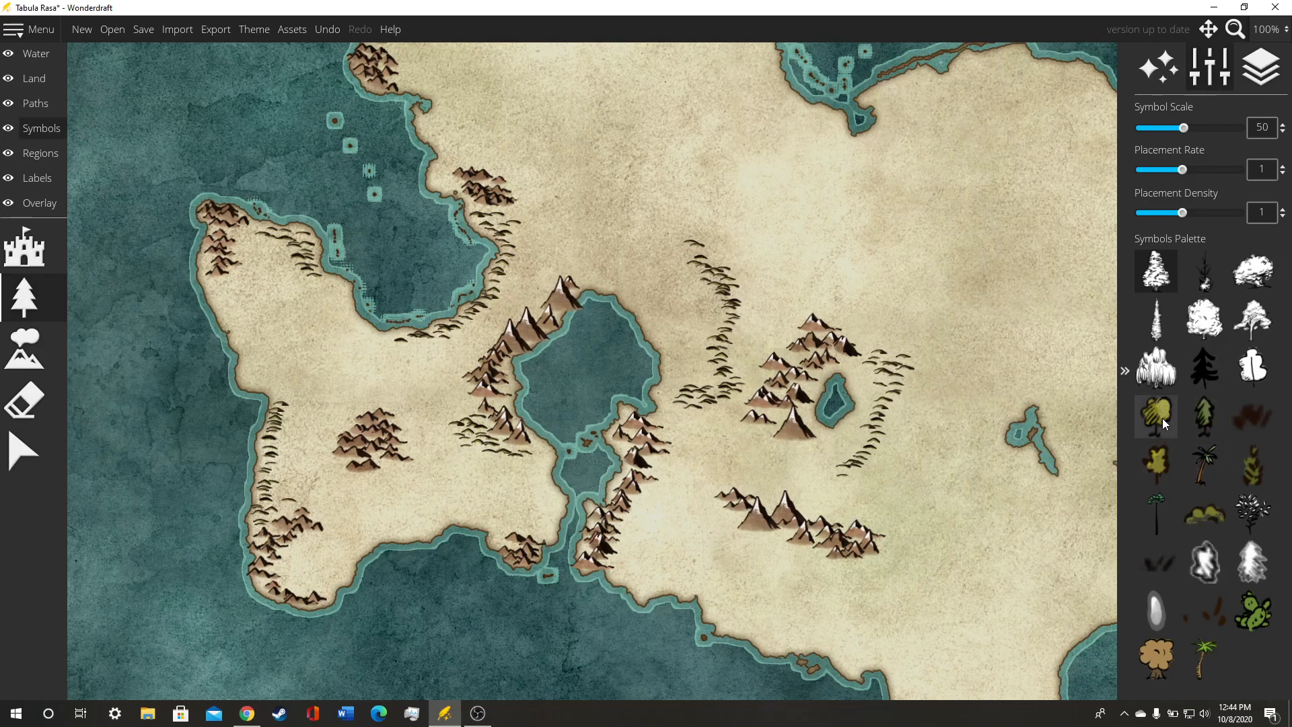
drag(1001, 382, 942, 432)
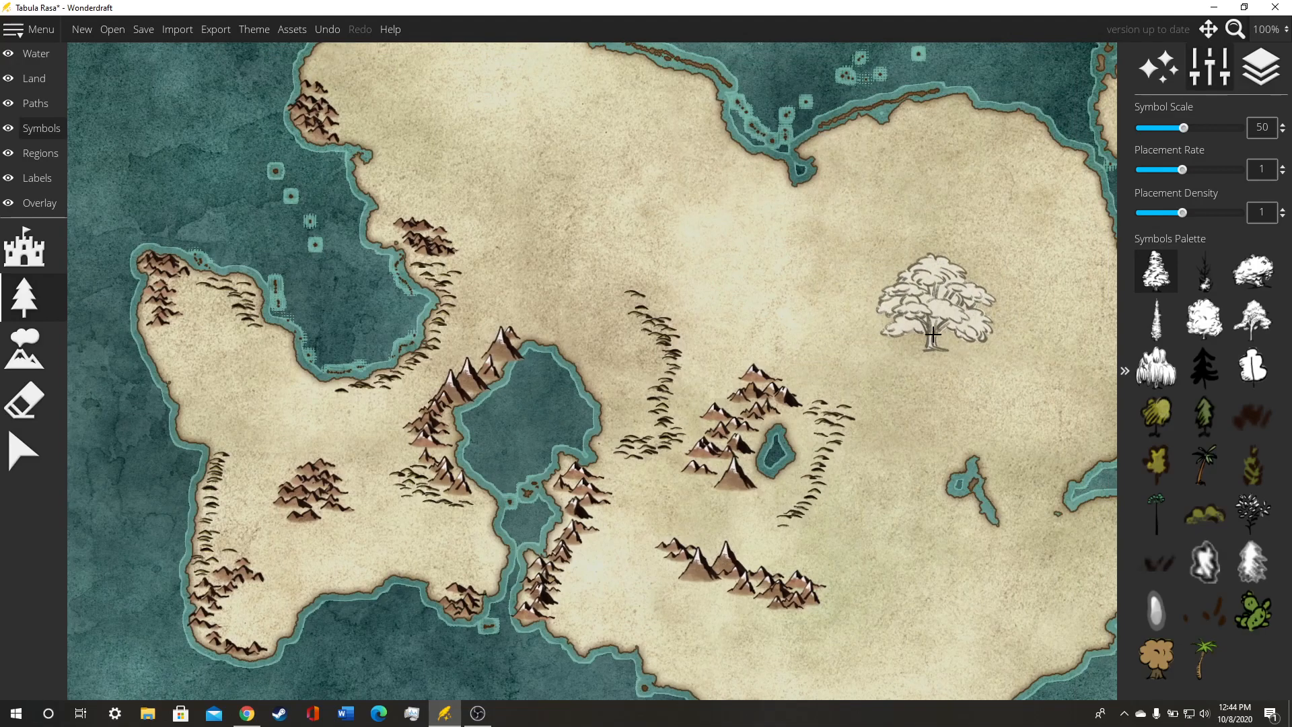
click(1172, 426)
drag(858, 351, 886, 341)
click(1188, 418)
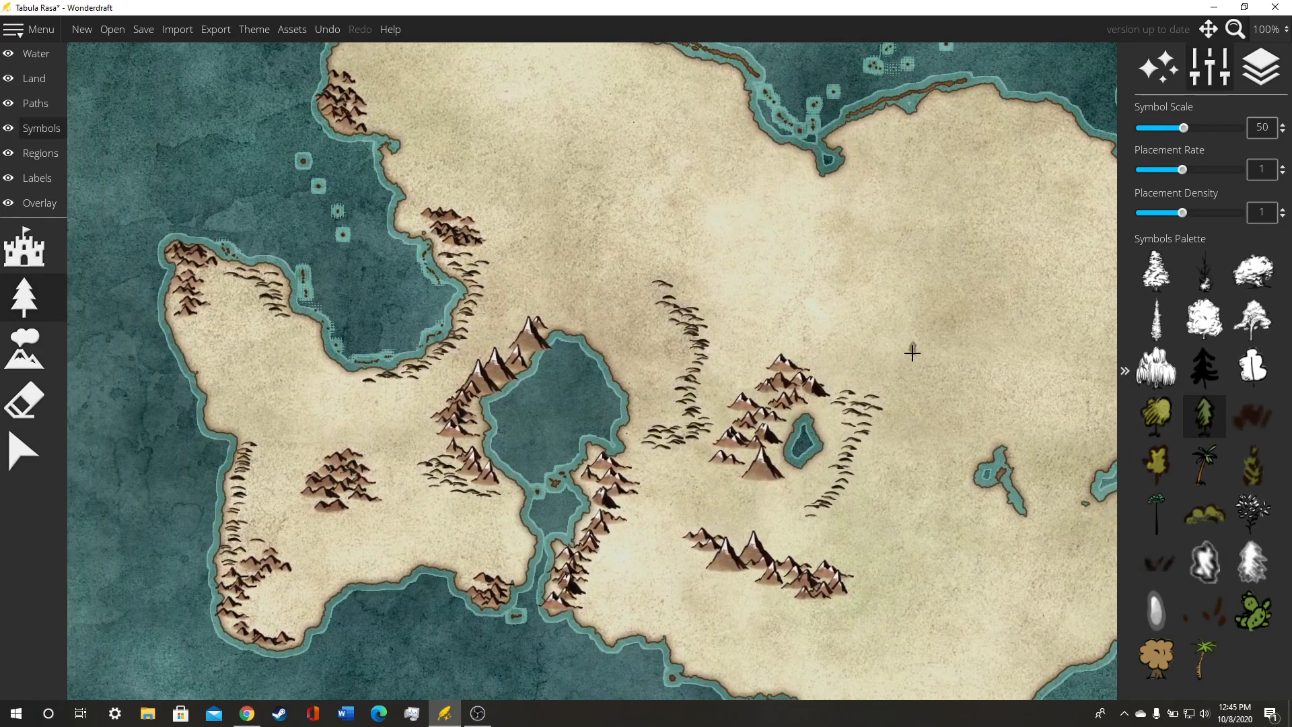
click(1205, 473)
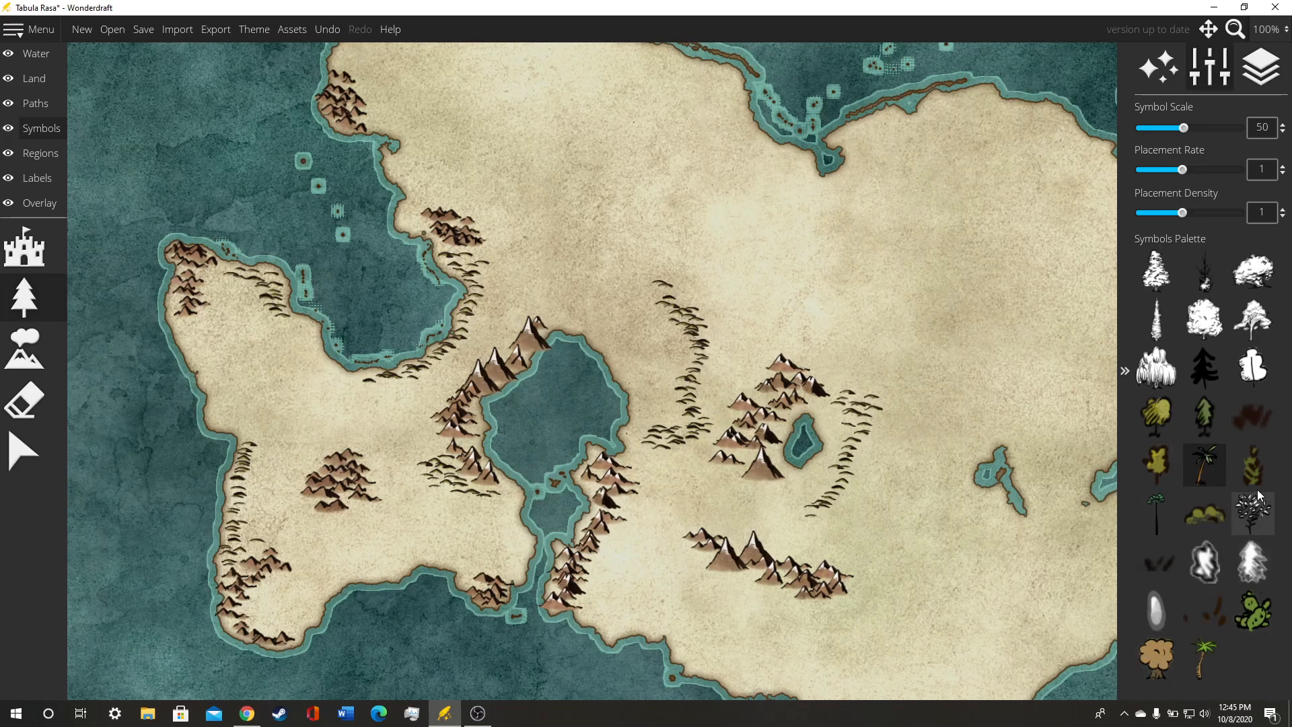
click(1218, 513)
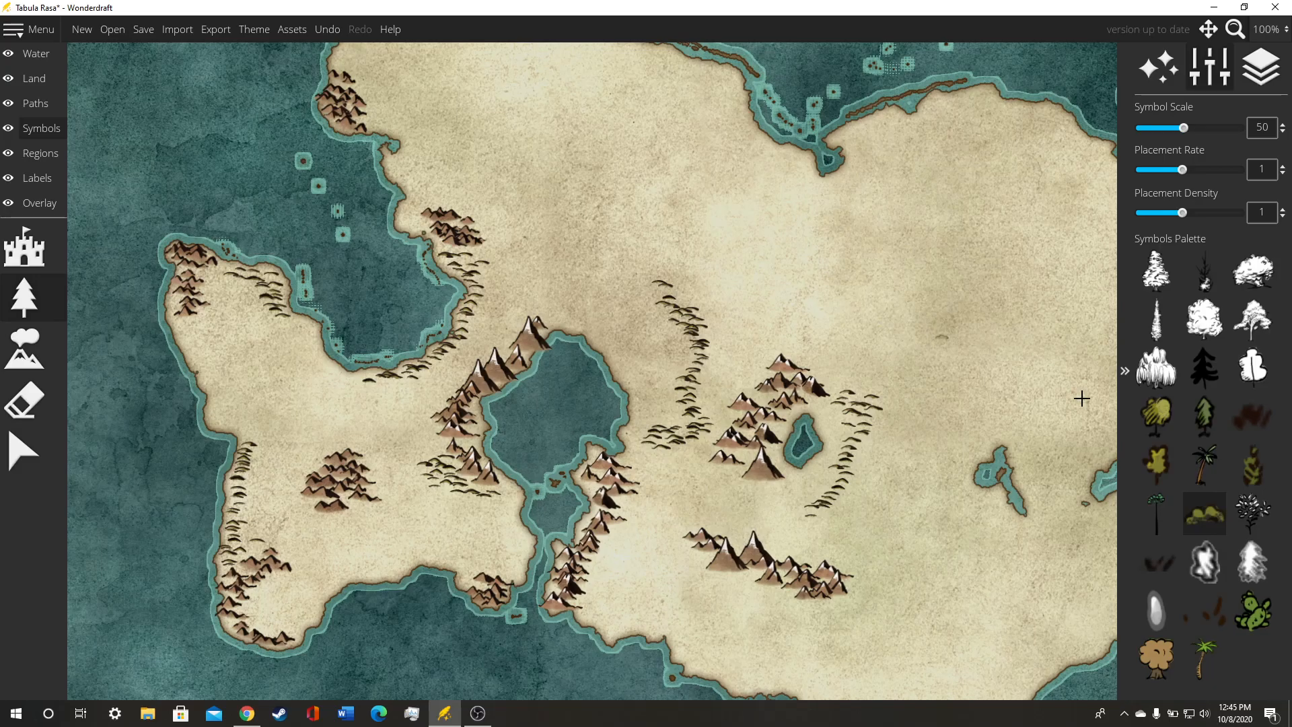
click(1235, 421)
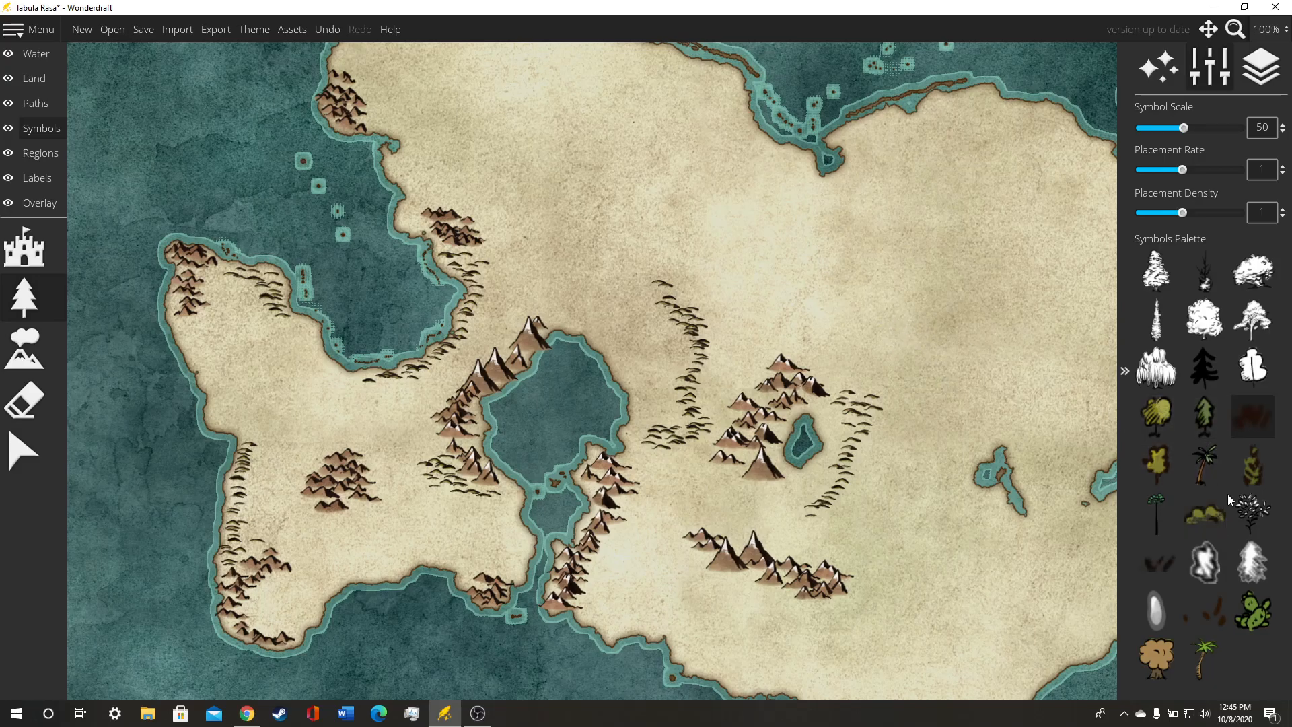
drag(908, 414, 983, 392)
scroll(552, 462, up, 3)
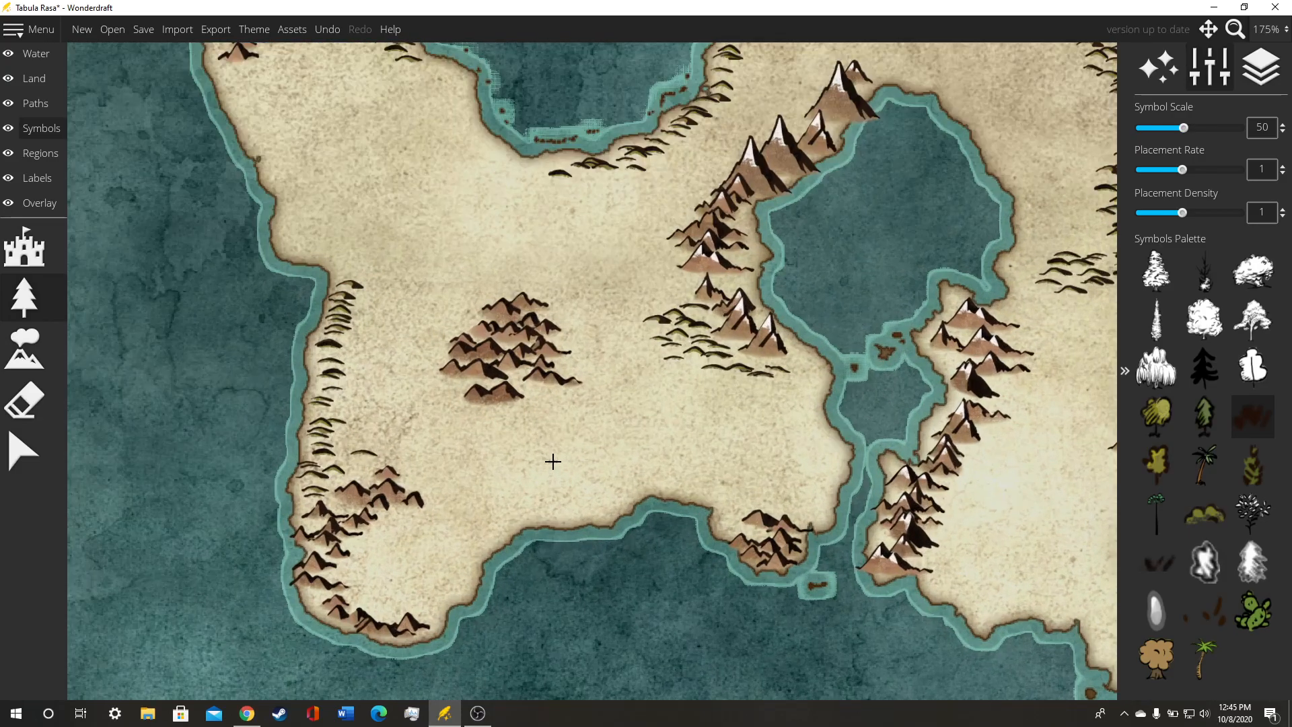
scroll(553, 462, down, 2)
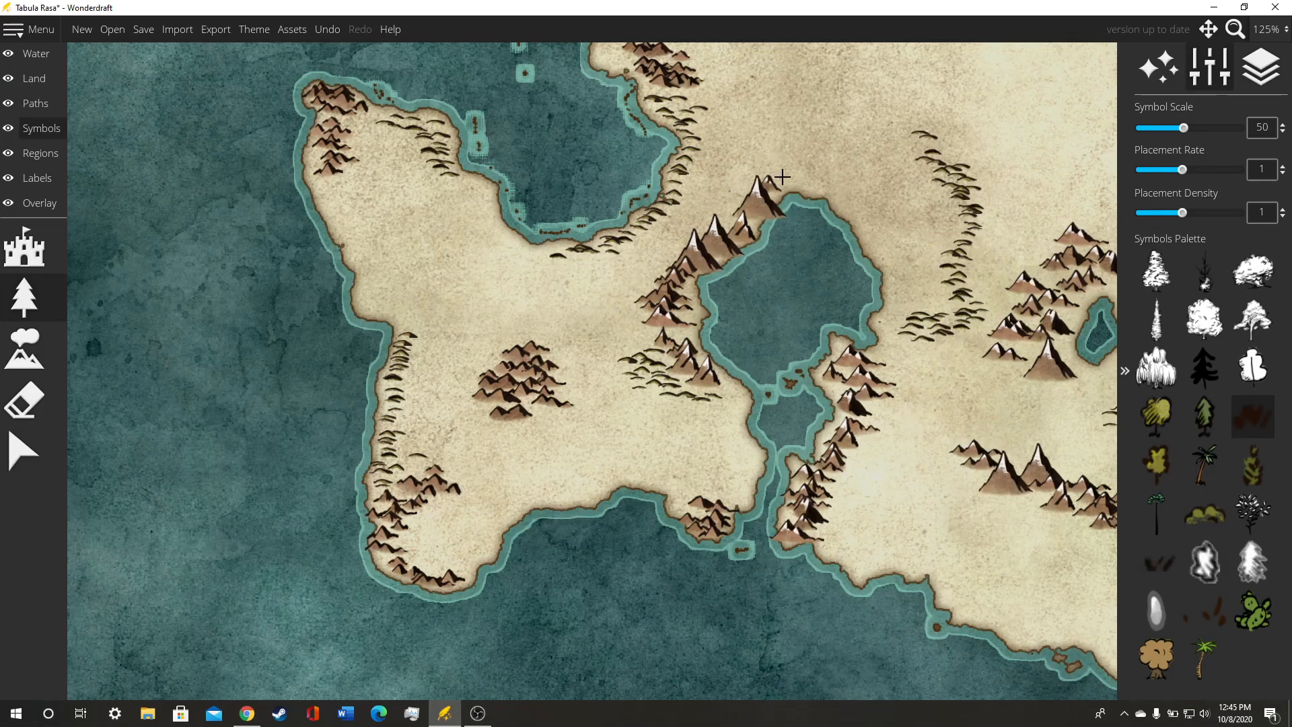
scroll(656, 117, up, 2)
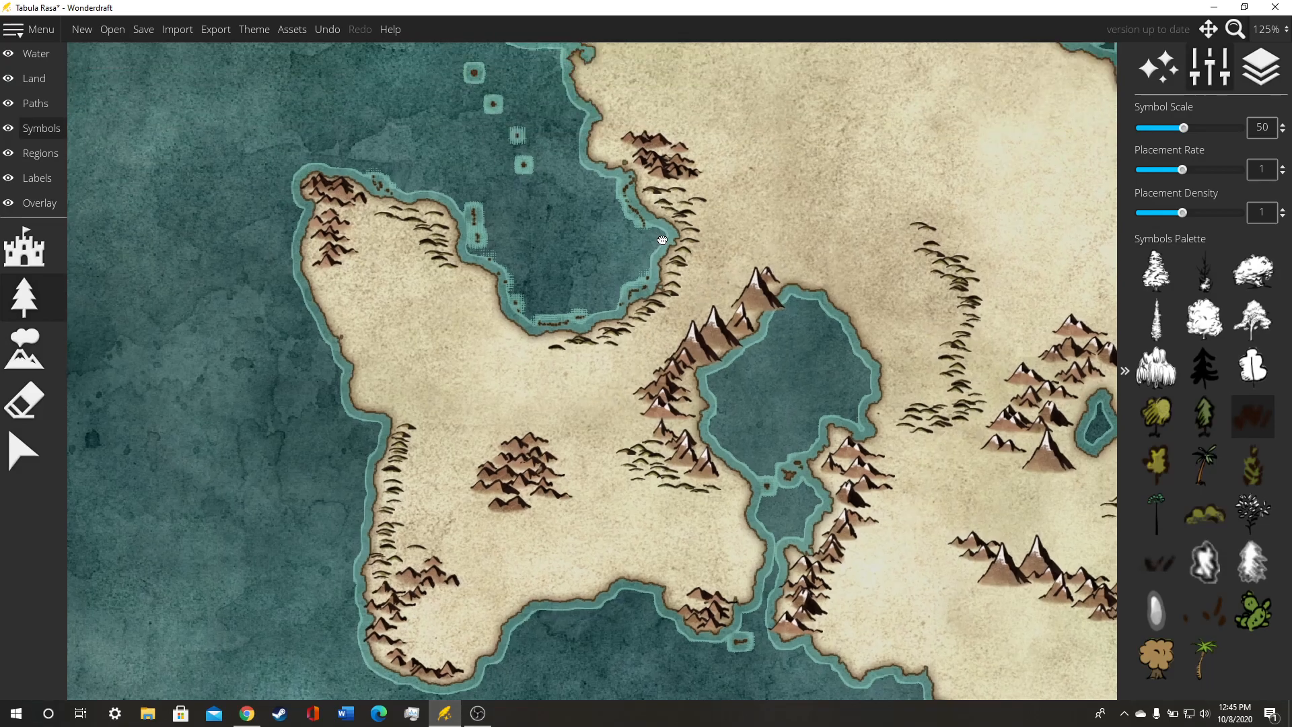
drag(741, 370, 536, 413)
drag(623, 274, 620, 462)
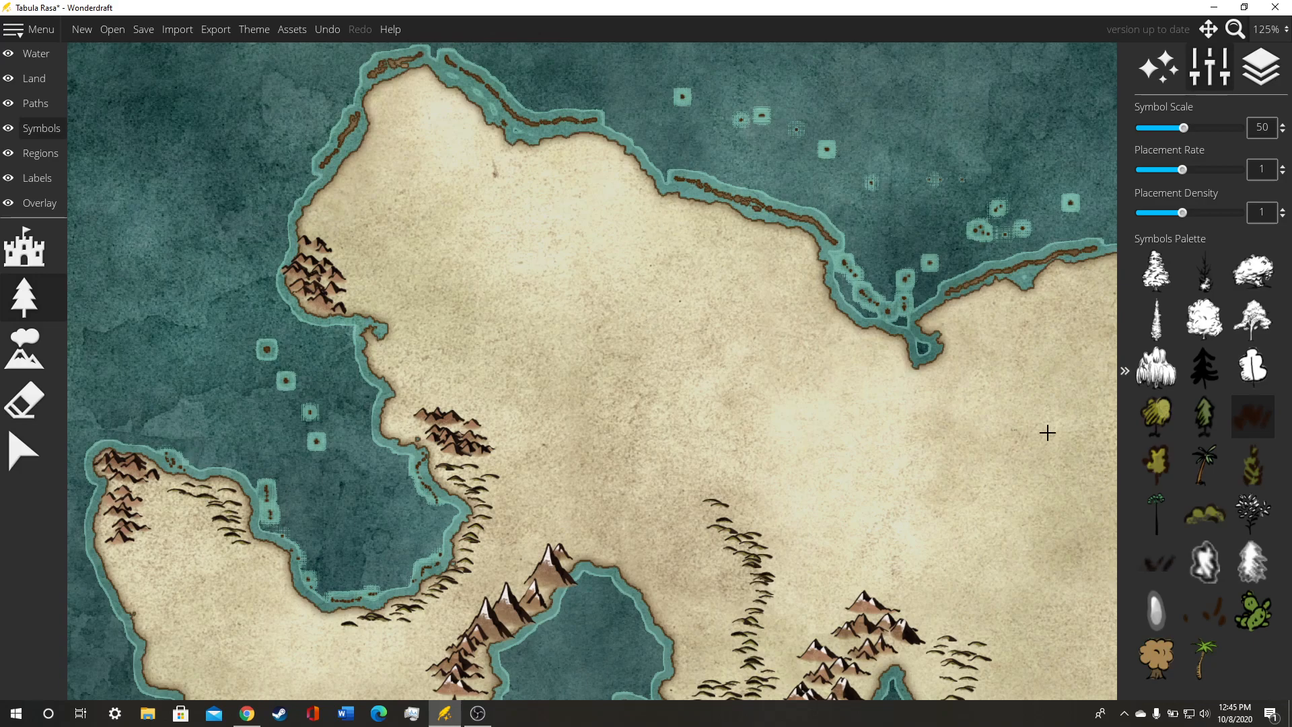
Step: Select the round olive-green tree symbol and raise the symbol scale to 55
click(1200, 404)
click(1169, 410)
drag(1027, 430, 790, 325)
scroll(790, 324, up, 1)
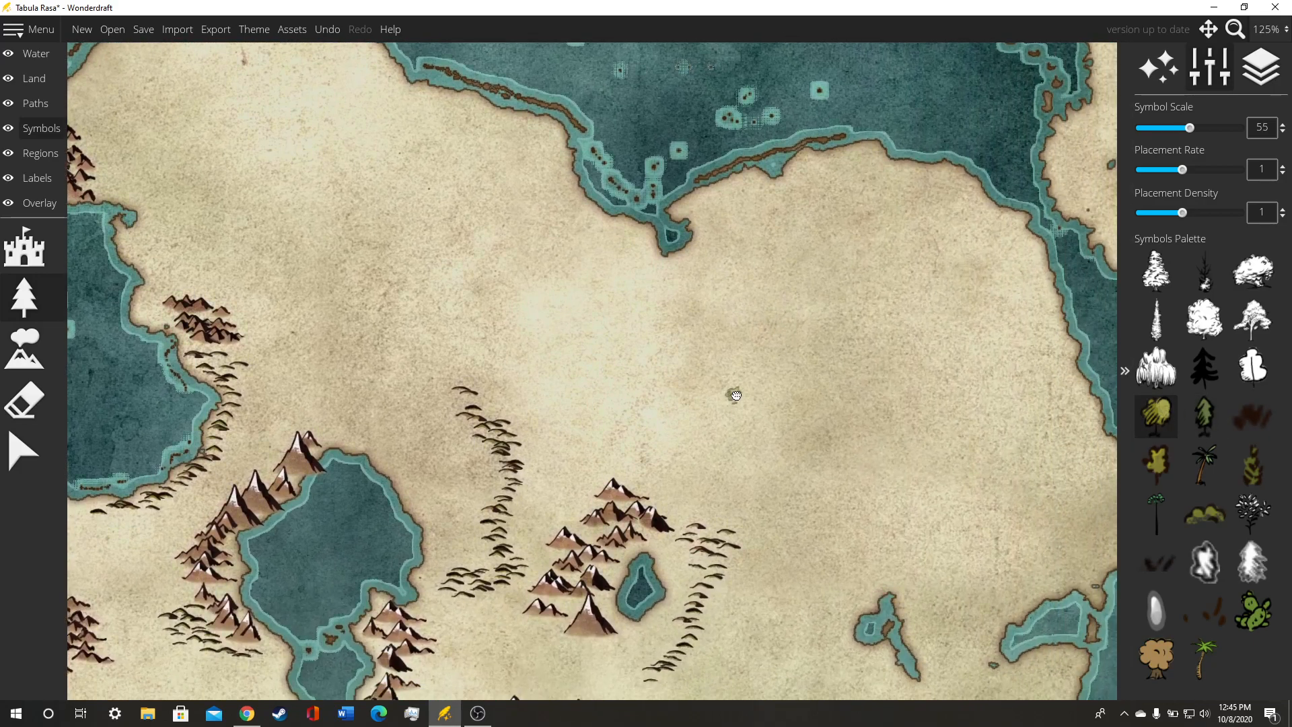
drag(734, 395, 812, 258)
drag(794, 447, 854, 337)
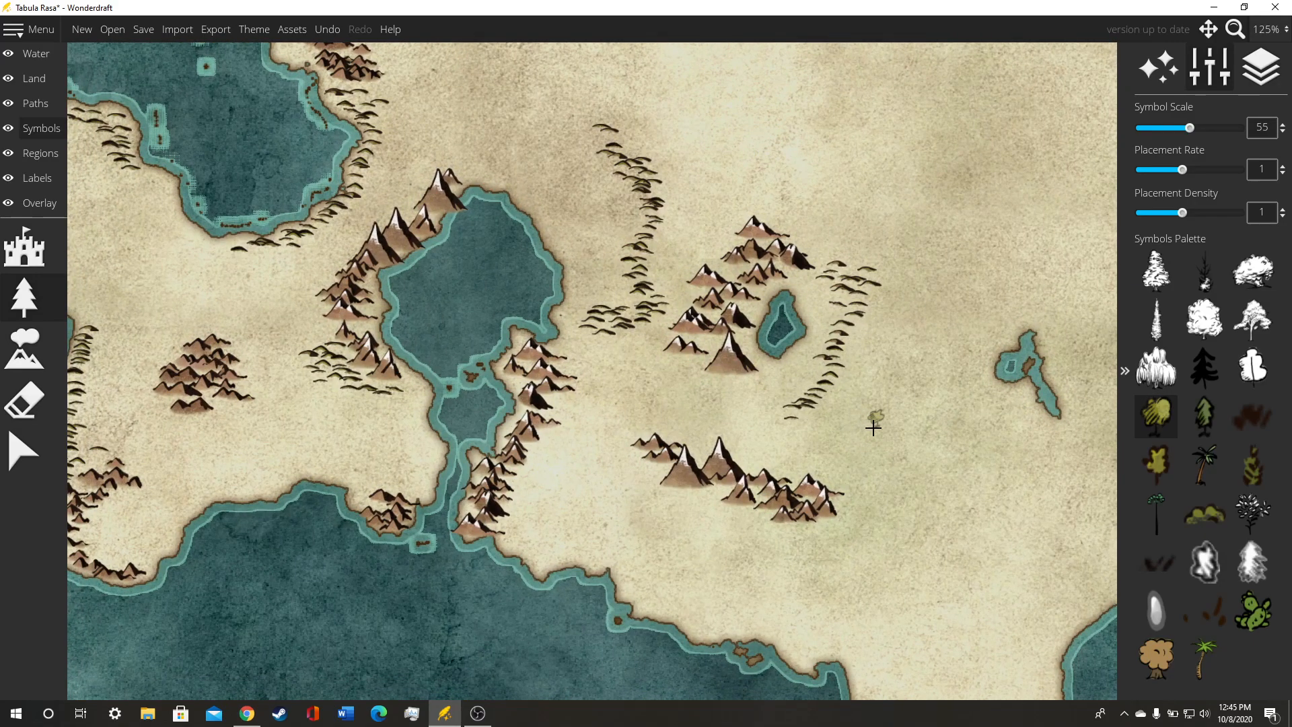
drag(884, 447, 982, 450)
scroll(605, 484, up, 1)
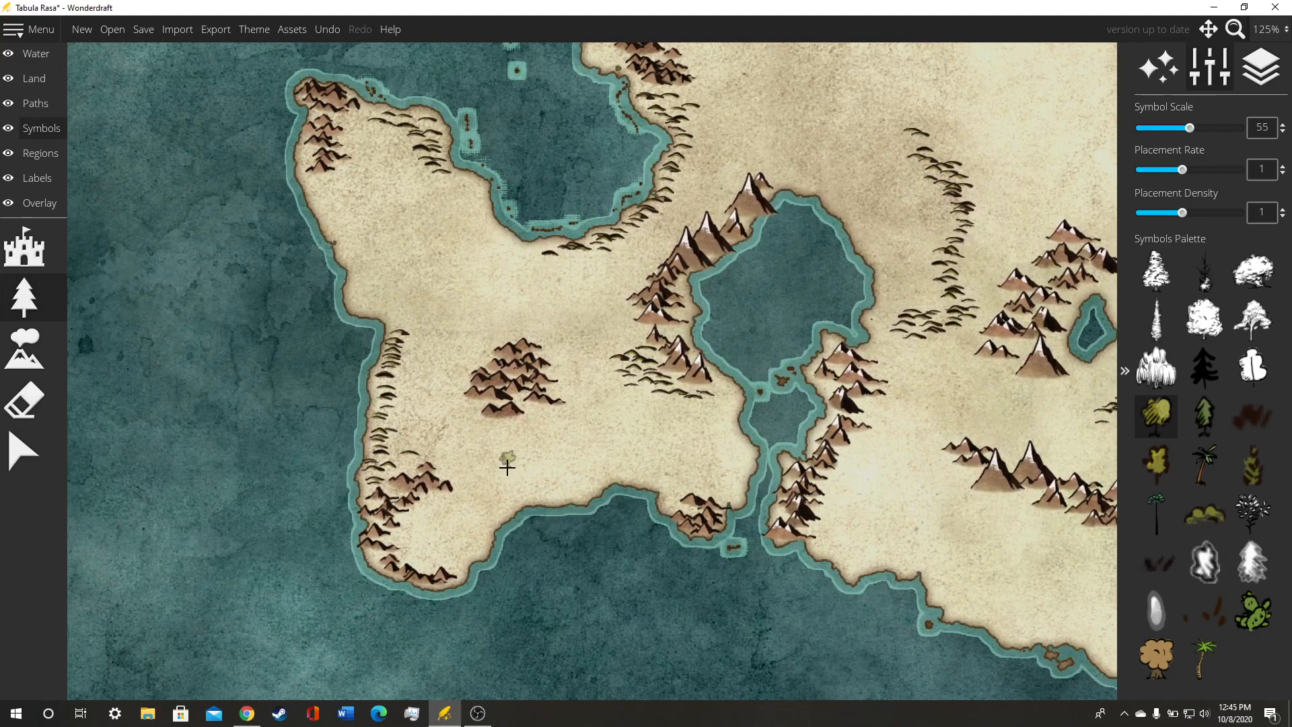
scroll(508, 463, up, 1)
click(1246, 420)
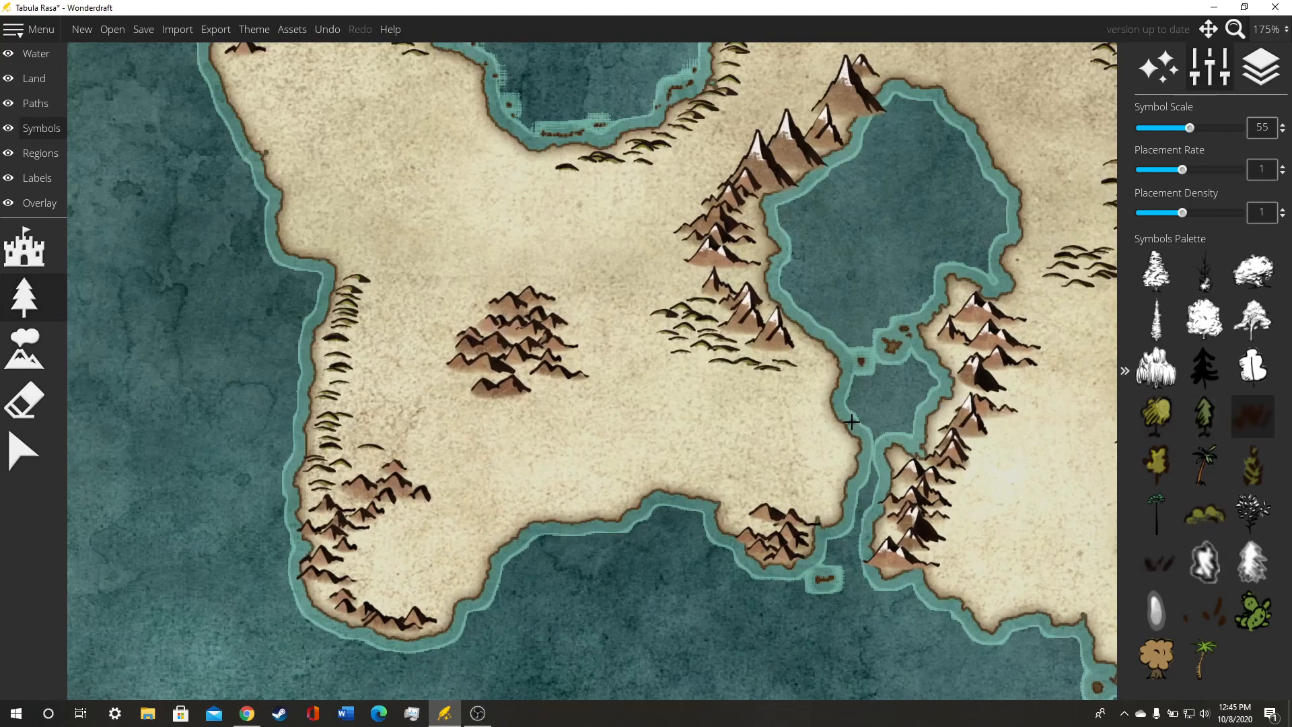
drag(939, 422, 916, 400)
click(1137, 421)
Step: Place round olive-green trees along the eastern and southern edges of the mountain cluster in the middle of the western peninsula
drag(554, 376, 555, 403)
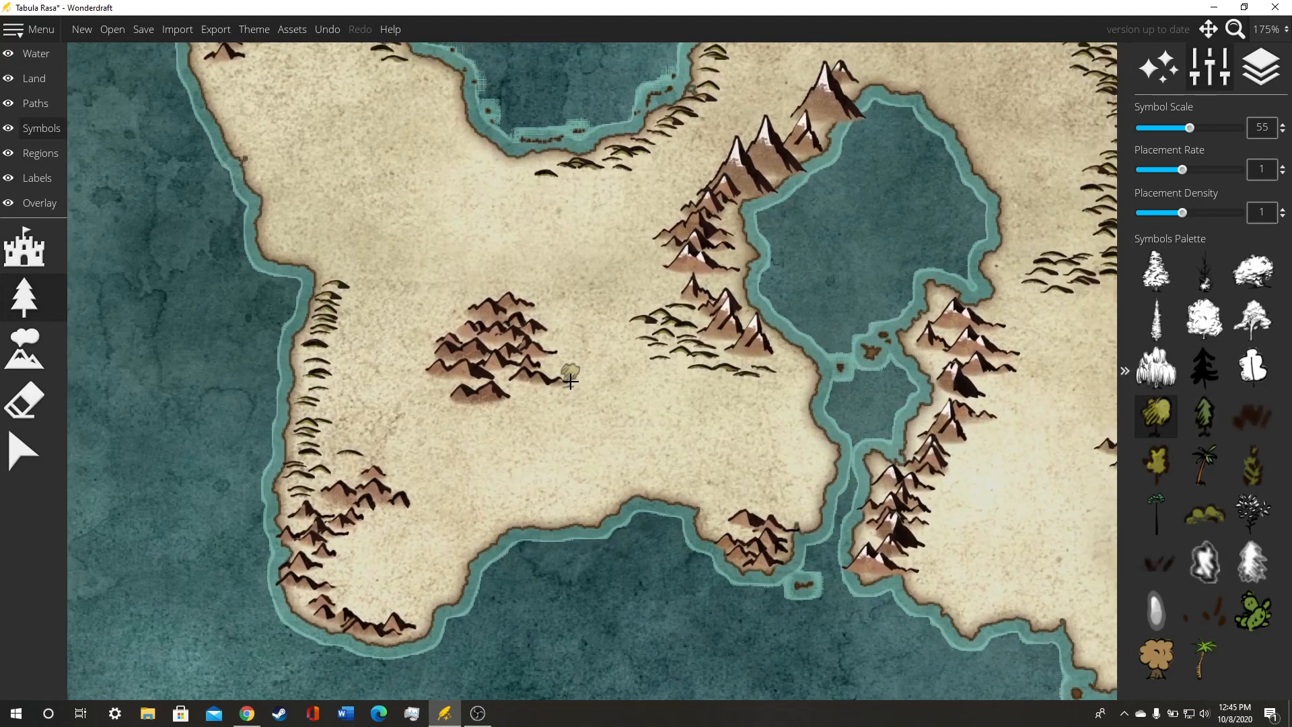
mouse_move(553, 332)
mouse_down()
mouse_move(570, 383)
mouse_move(533, 407)
mouse_move(576, 354)
mouse_move(565, 314)
mouse_move(601, 352)
mouse_move(584, 402)
mouse_up()
scroll(583, 343, up, 1)
scroll(586, 343, down, 2)
click(583, 334)
scroll(491, 450, up, 2)
scroll(491, 451, up, 3)
mouse_move(471, 430)
mouse_down()
mouse_move(439, 397)
mouse_move(456, 429)
mouse_move(514, 418)
mouse_move(484, 437)
mouse_move(434, 436)
mouse_move(479, 435)
mouse_move(456, 451)
mouse_move(516, 433)
mouse_up()
Step: Place round olive-green trees on the hills southwest of the large lake, the headland by the channel mouth and the peninsula's southwestern mountains
scroll(487, 421, down, 6)
scroll(456, 444, down, 2)
drag(650, 430, 529, 423)
mouse_move(658, 371)
mouse_down()
mouse_move(630, 374)
mouse_move(595, 337)
mouse_move(599, 348)
mouse_move(567, 329)
mouse_move(572, 318)
mouse_up()
scroll(629, 373, up, 2)
scroll(595, 379, up, 2)
scroll(595, 378, down, 4)
drag(594, 377, 573, 368)
drag(645, 426, 628, 346)
mouse_move(576, 423)
mouse_down()
mouse_move(603, 449)
mouse_move(579, 451)
mouse_move(599, 412)
mouse_move(638, 408)
mouse_move(625, 424)
mouse_move(651, 430)
mouse_move(753, 404)
mouse_up()
key(bracketright)
key(bracketright)
mouse_move(400, 408)
mouse_down()
mouse_move(422, 399)
mouse_move(409, 415)
mouse_move(372, 400)
mouse_move(358, 428)
mouse_move(373, 424)
mouse_move(369, 438)
mouse_up()
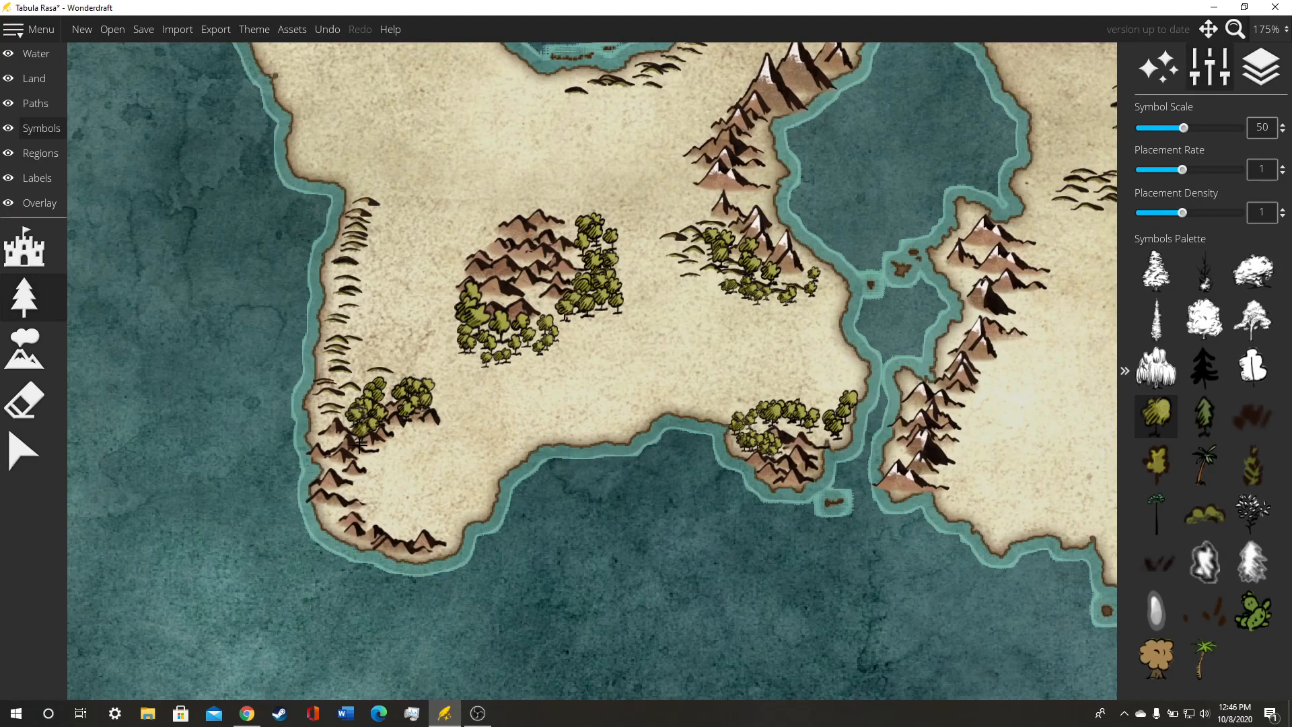
Step: Extend the southwestern forest over the southern end of the peninsula's west-coast hills with round olive-green trees at scale 50
scroll(405, 441, down, 2)
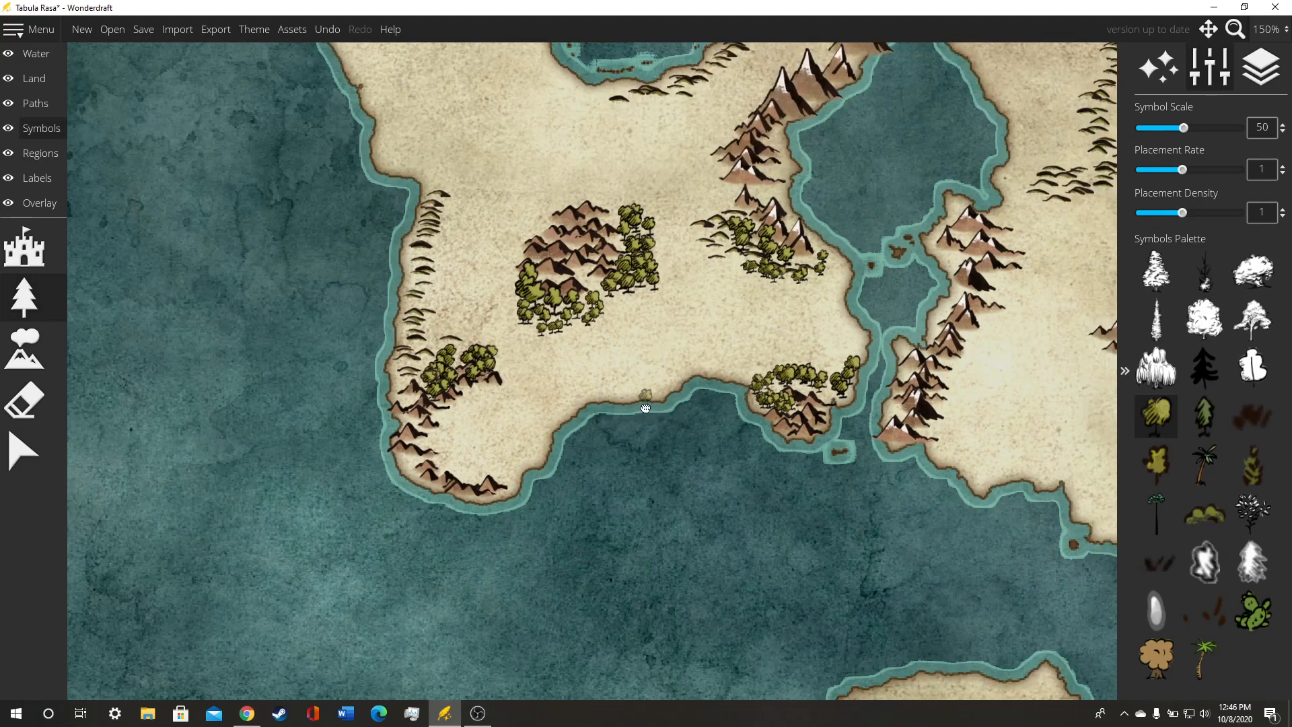
drag(645, 408, 565, 527)
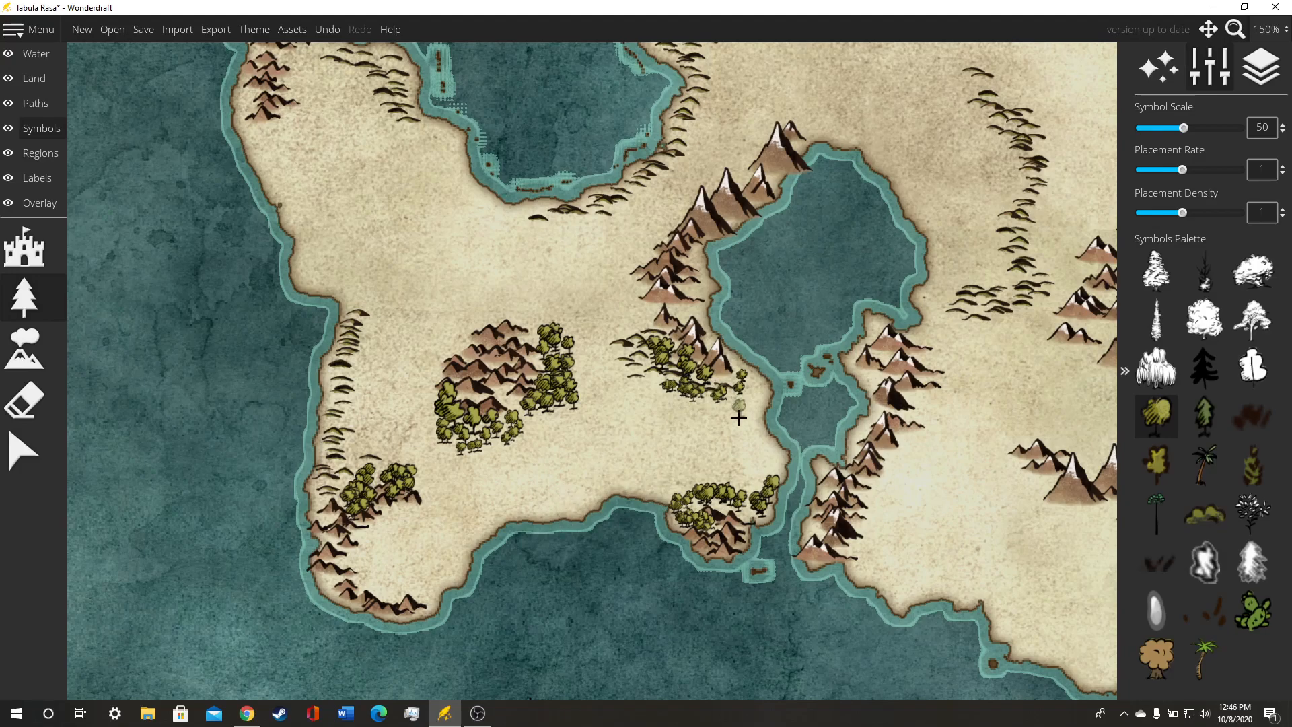
drag(547, 421, 717, 431)
mouse_move(503, 475)
mouse_down()
mouse_move(524, 465)
mouse_move(502, 443)
mouse_move(496, 473)
mouse_up()
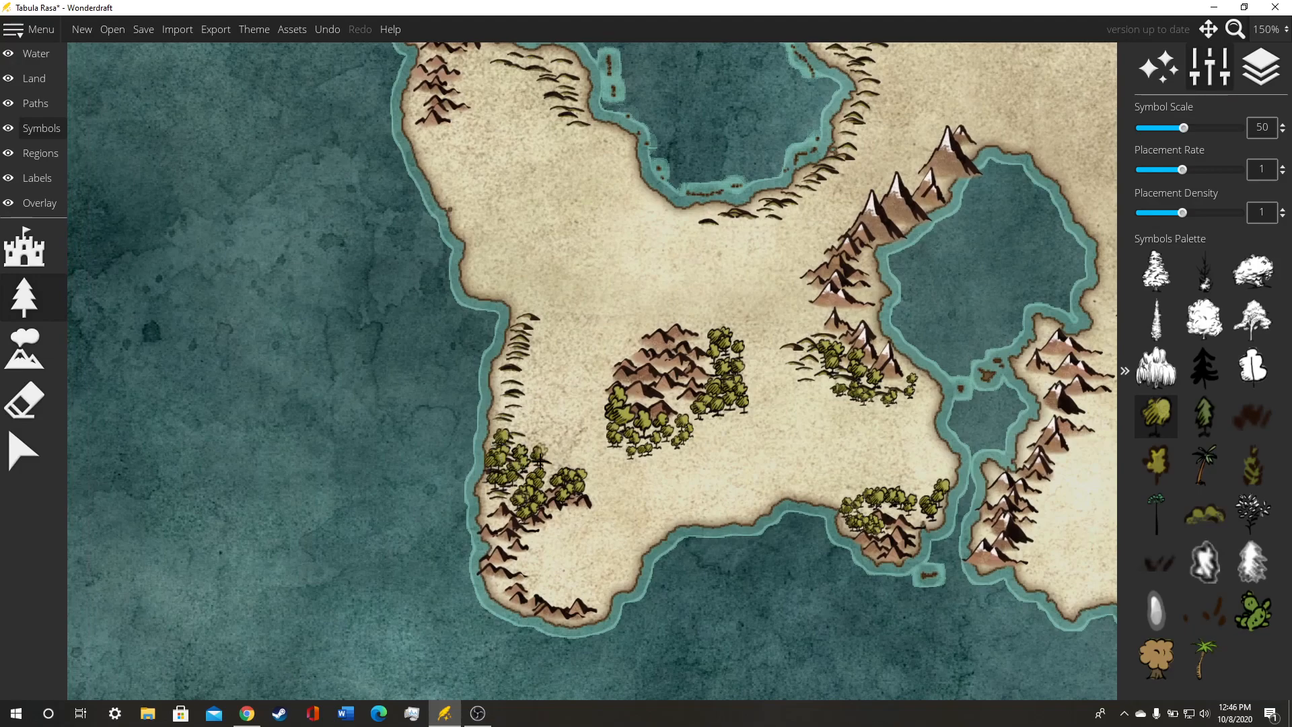
Step: Continue the round olive-green forest down the mountains and around the shore of the peninsula's southwestern tip
drag(629, 518, 539, 489)
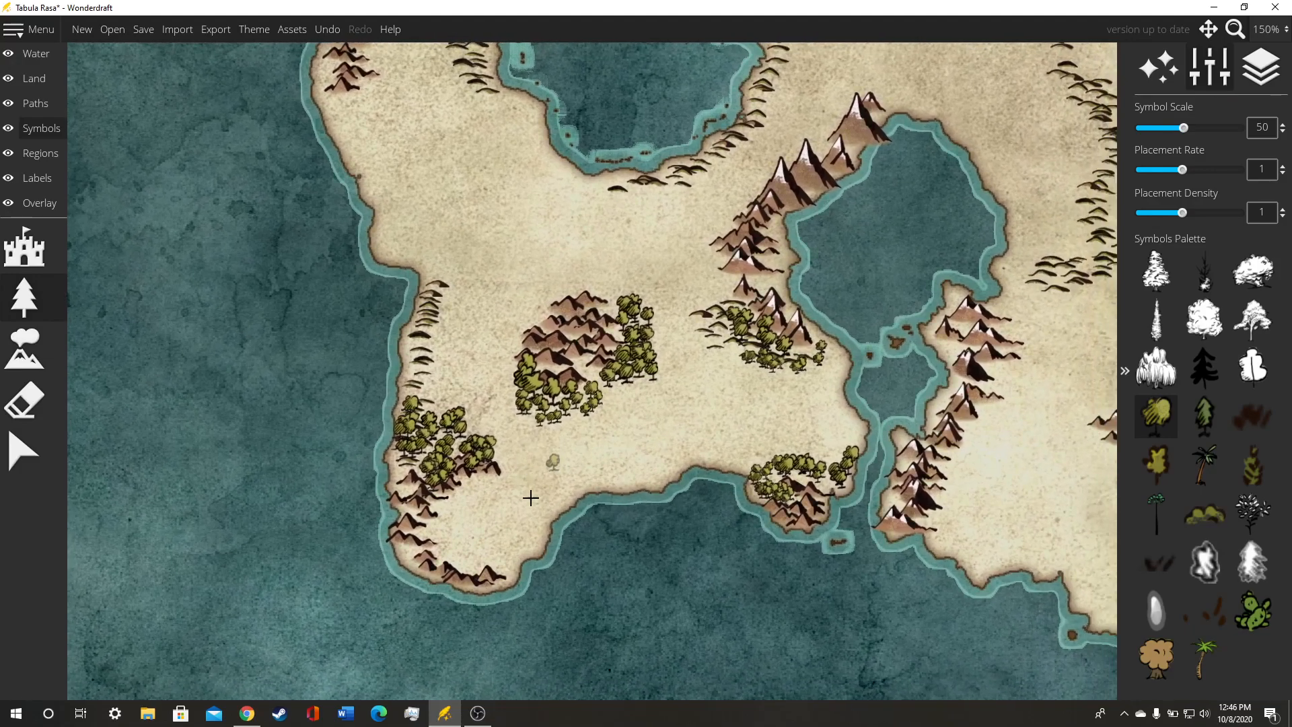
drag(656, 347, 701, 289)
mouse_move(514, 421)
mouse_down()
mouse_move(489, 447)
mouse_move(496, 487)
mouse_move(471, 462)
mouse_move(515, 498)
mouse_move(546, 499)
mouse_move(527, 508)
mouse_move(447, 486)
mouse_move(485, 511)
mouse_move(554, 521)
mouse_up()
drag(608, 434, 566, 532)
drag(669, 467, 473, 503)
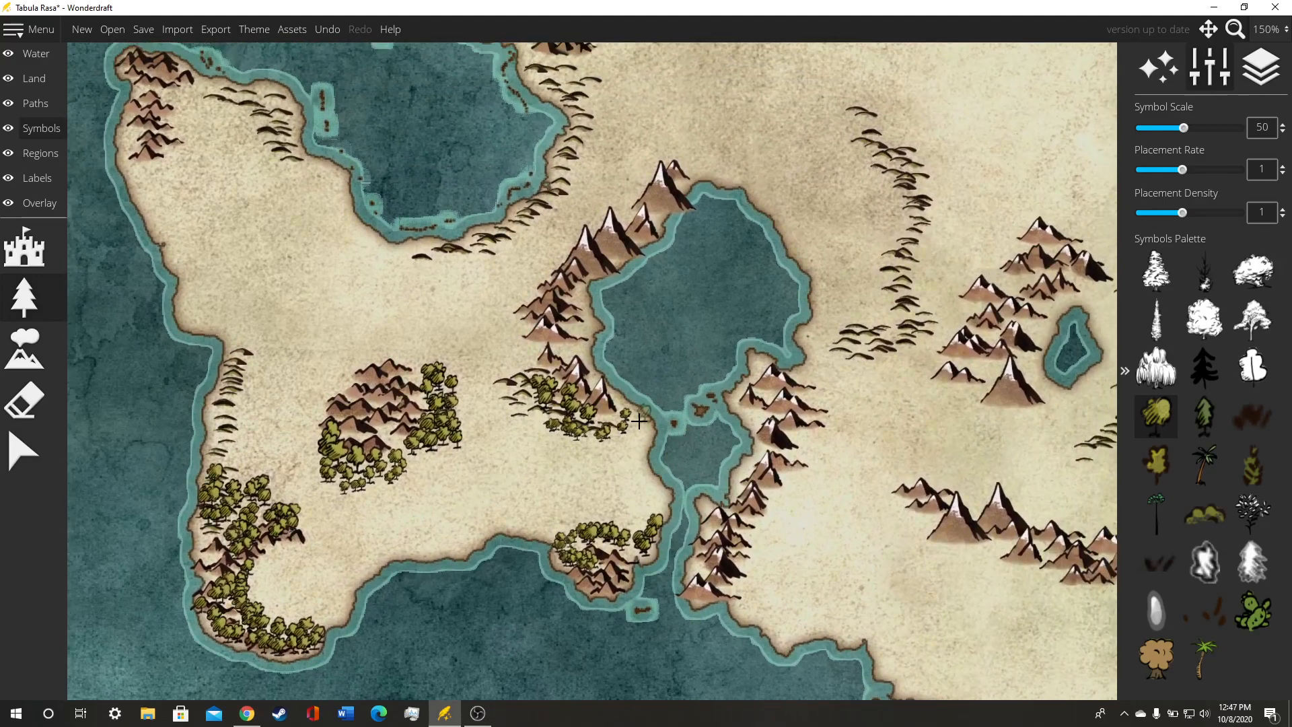
Step: Scatter small grass tufts across the open southern plain of the western peninsula at symbol scales 50 and 45
drag(546, 375, 564, 369)
click(1254, 414)
scroll(570, 484, up, 2)
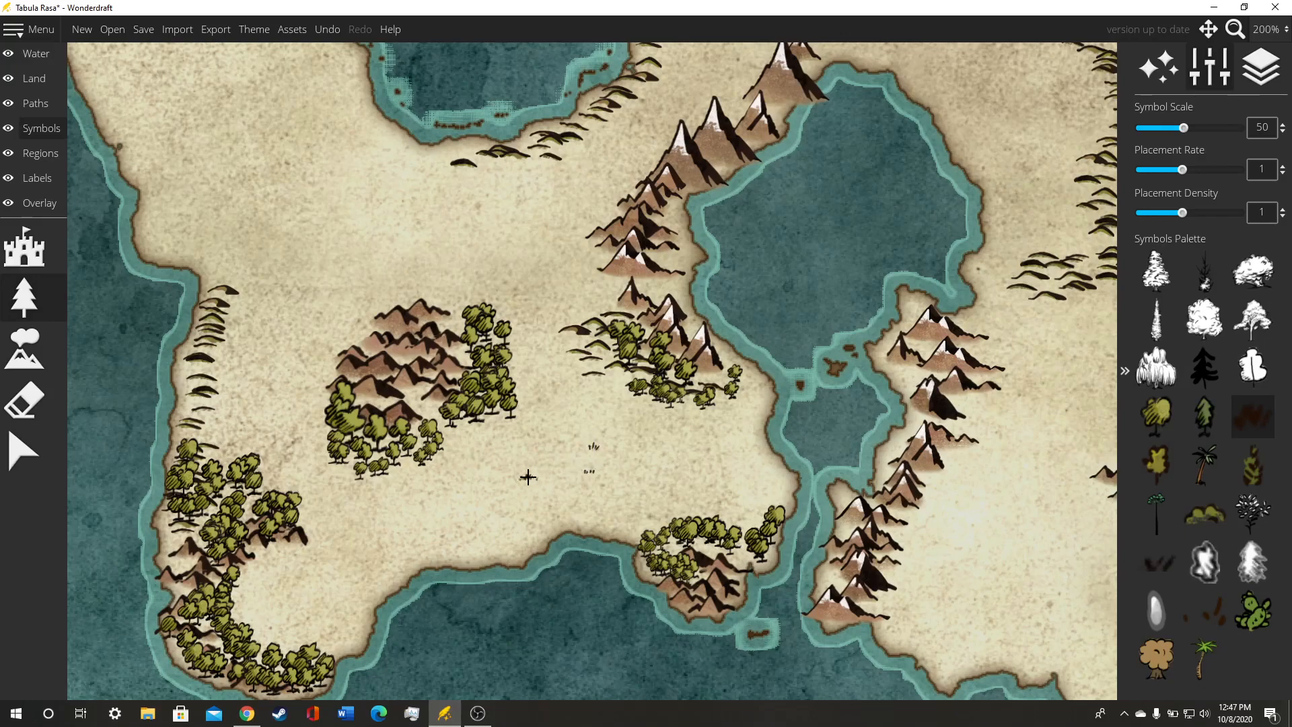
click(413, 519)
drag(495, 479, 654, 531)
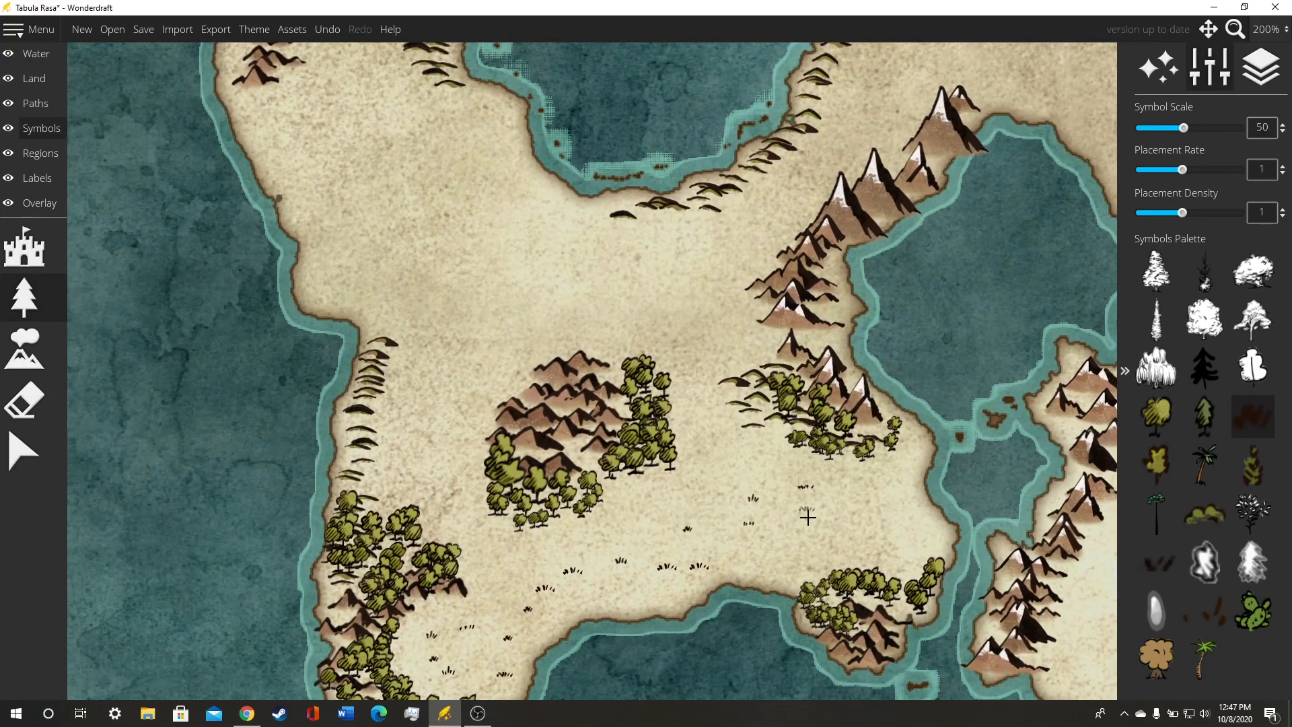
scroll(718, 394, down, 1)
drag(719, 394, 762, 501)
drag(728, 586, 724, 393)
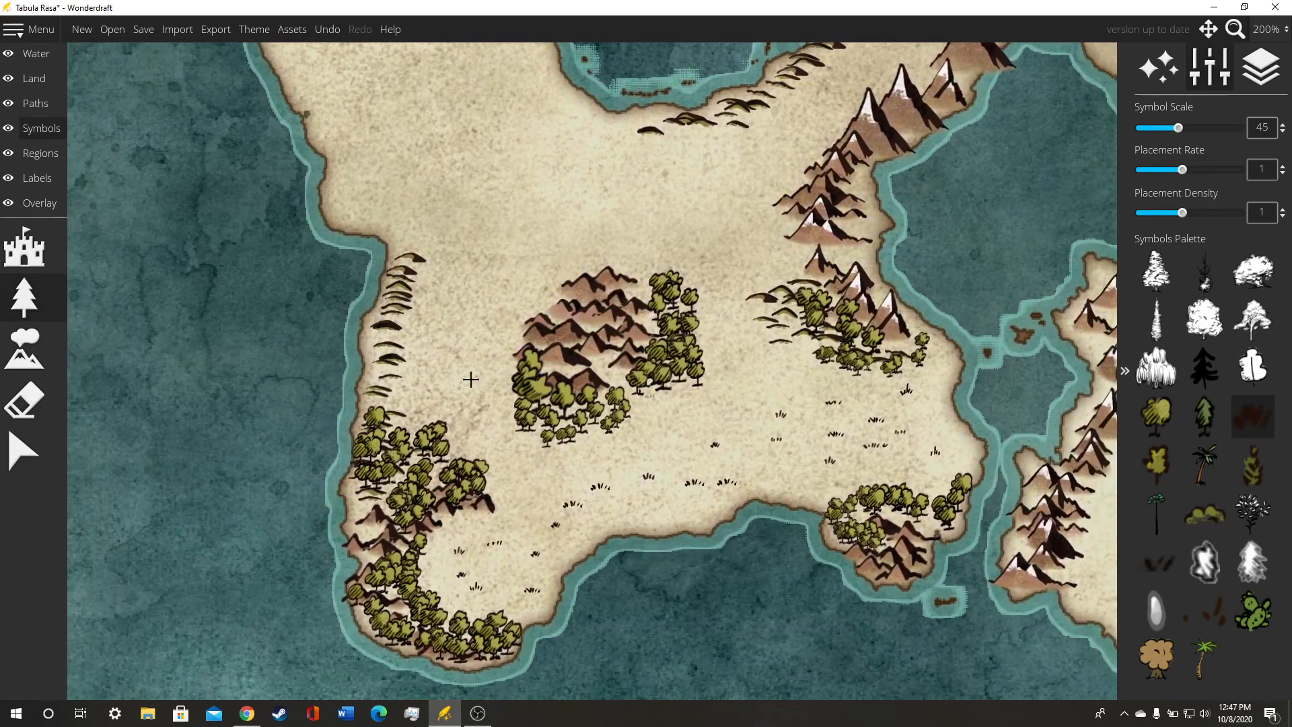
Step: Delete surplus grass tufts from the southwestern part of the peninsula's plain
click(23, 449)
click(569, 508)
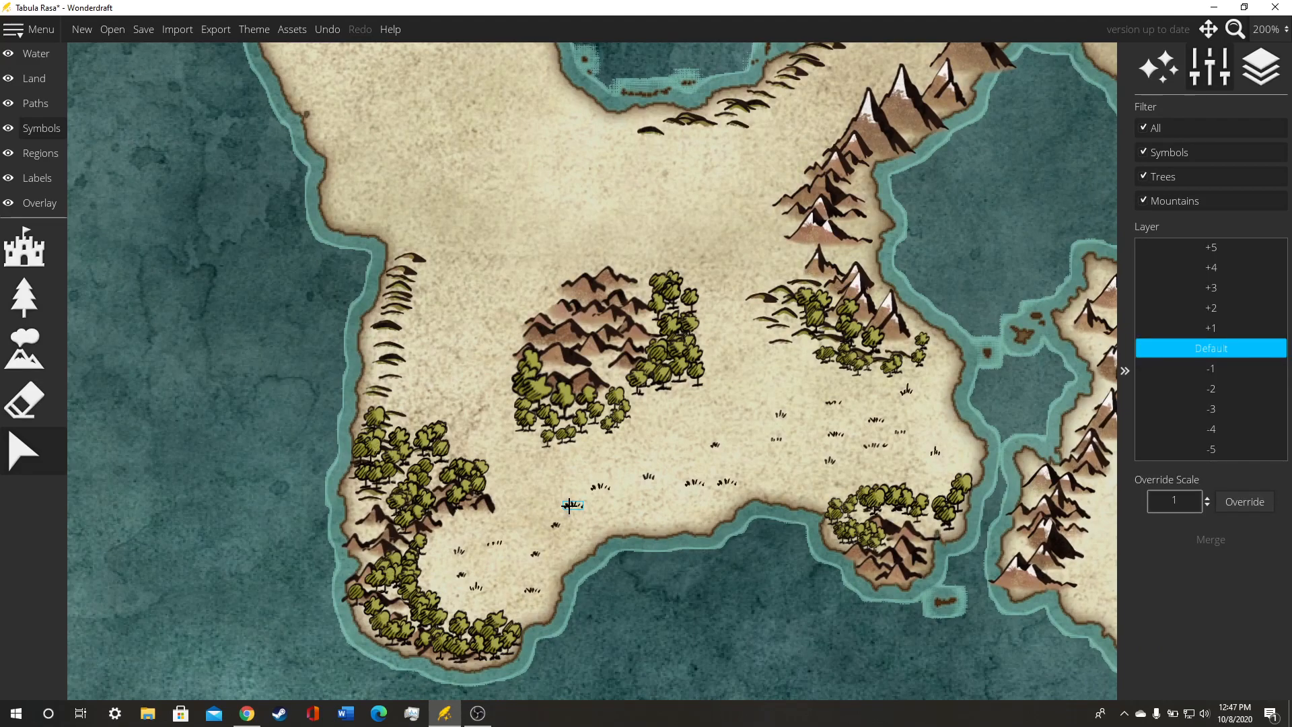
click(596, 489)
click(497, 543)
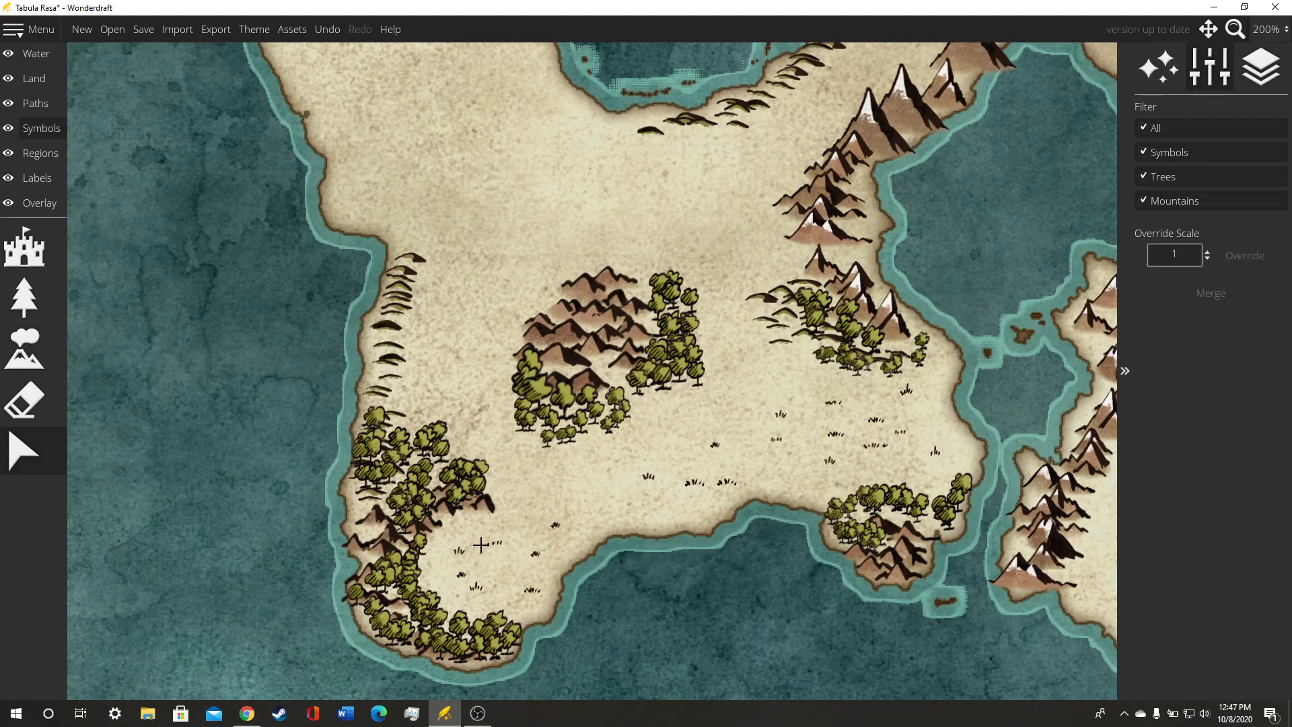
click(495, 547)
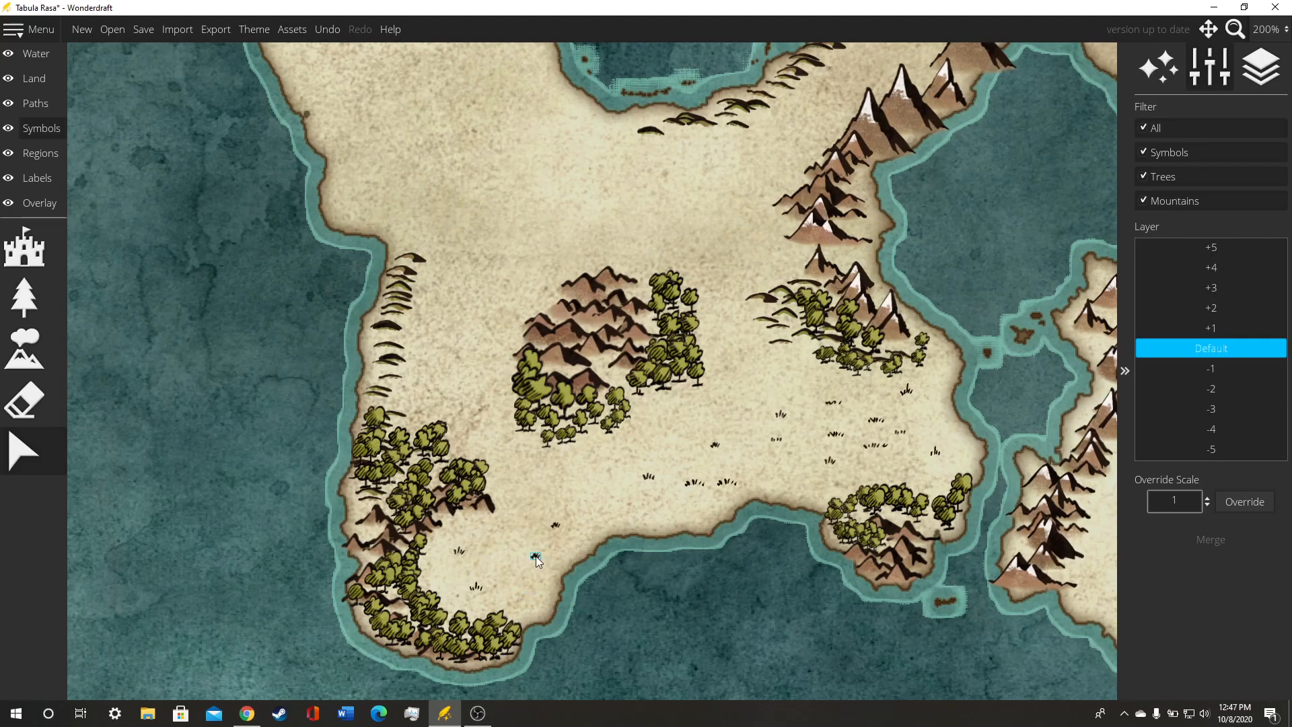
key(Delete)
Step: Thin out the grass tufts on the eastern half of the peninsula's plain
click(877, 419)
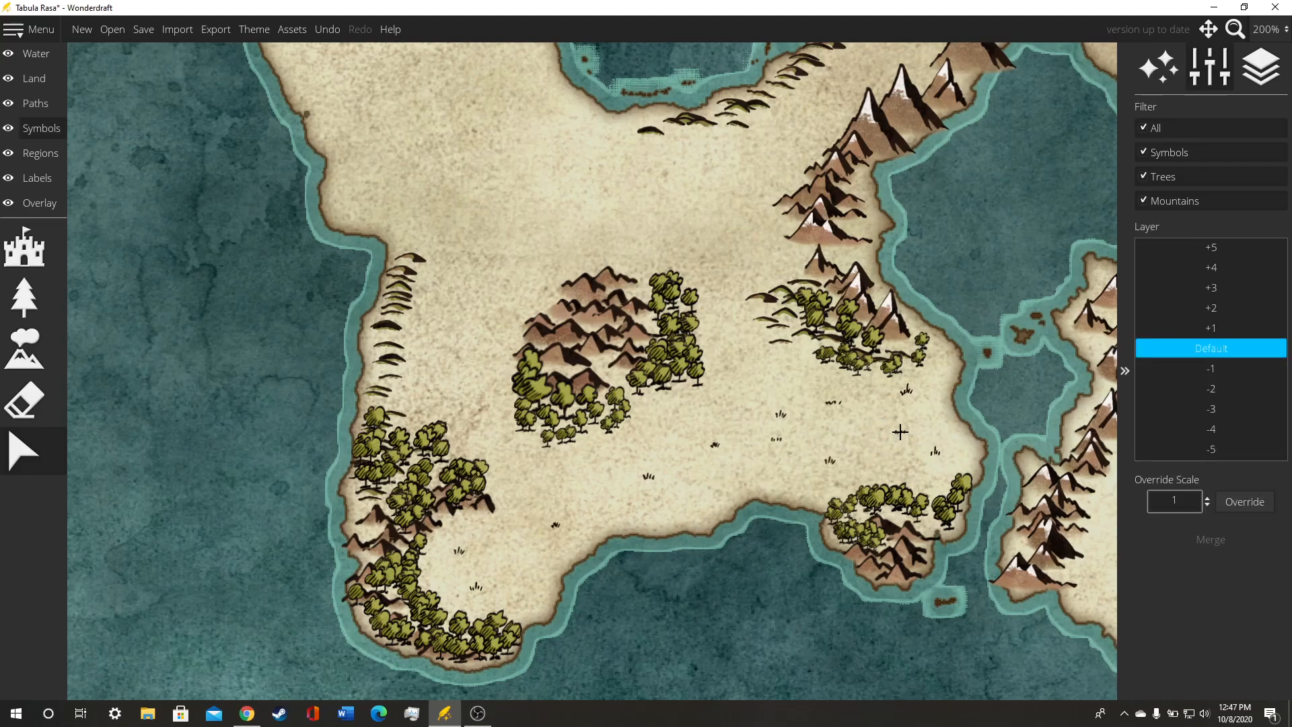
key(Delete)
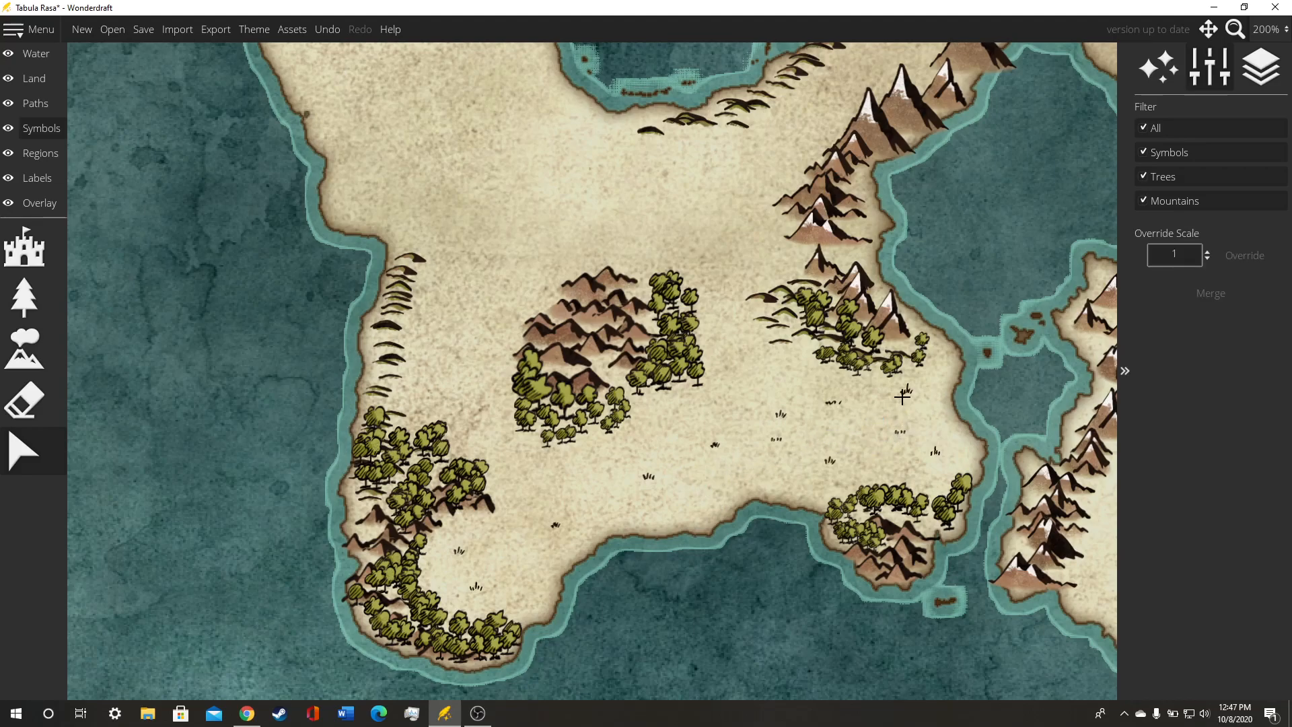
click(901, 432)
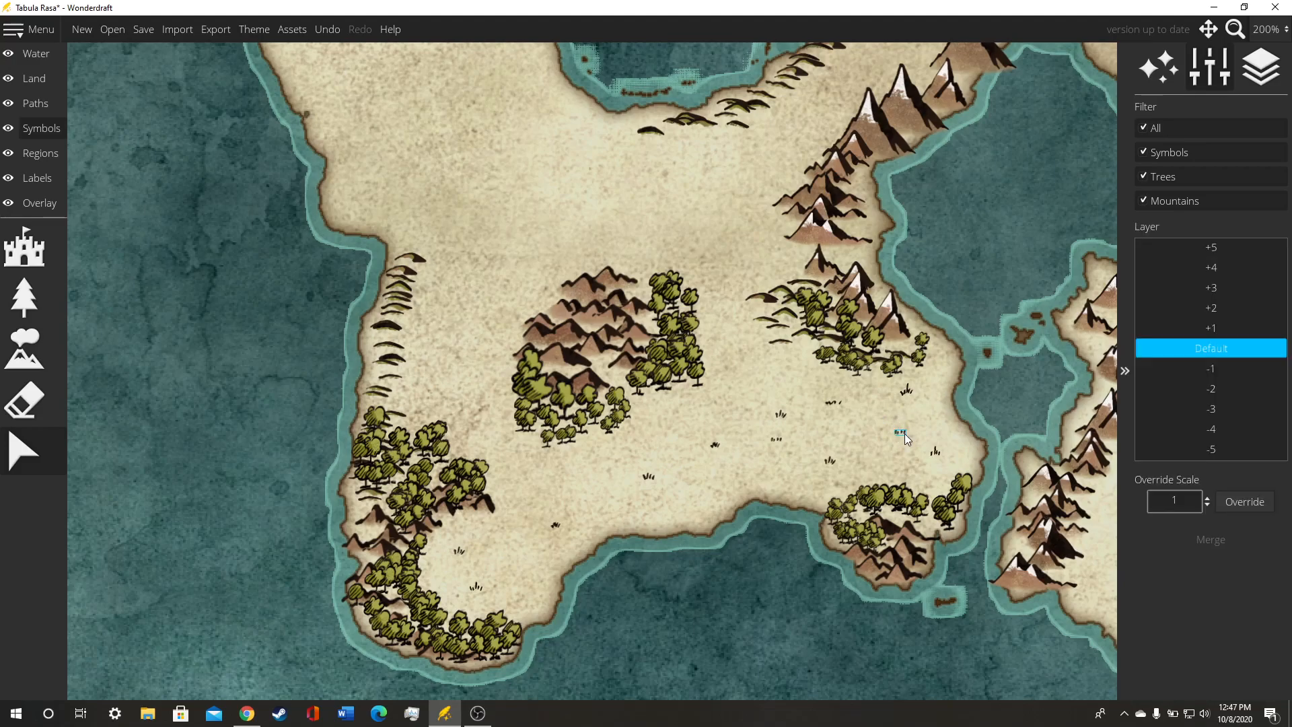
click(909, 397)
drag(915, 397, 934, 455)
scroll(835, 438, down, 4)
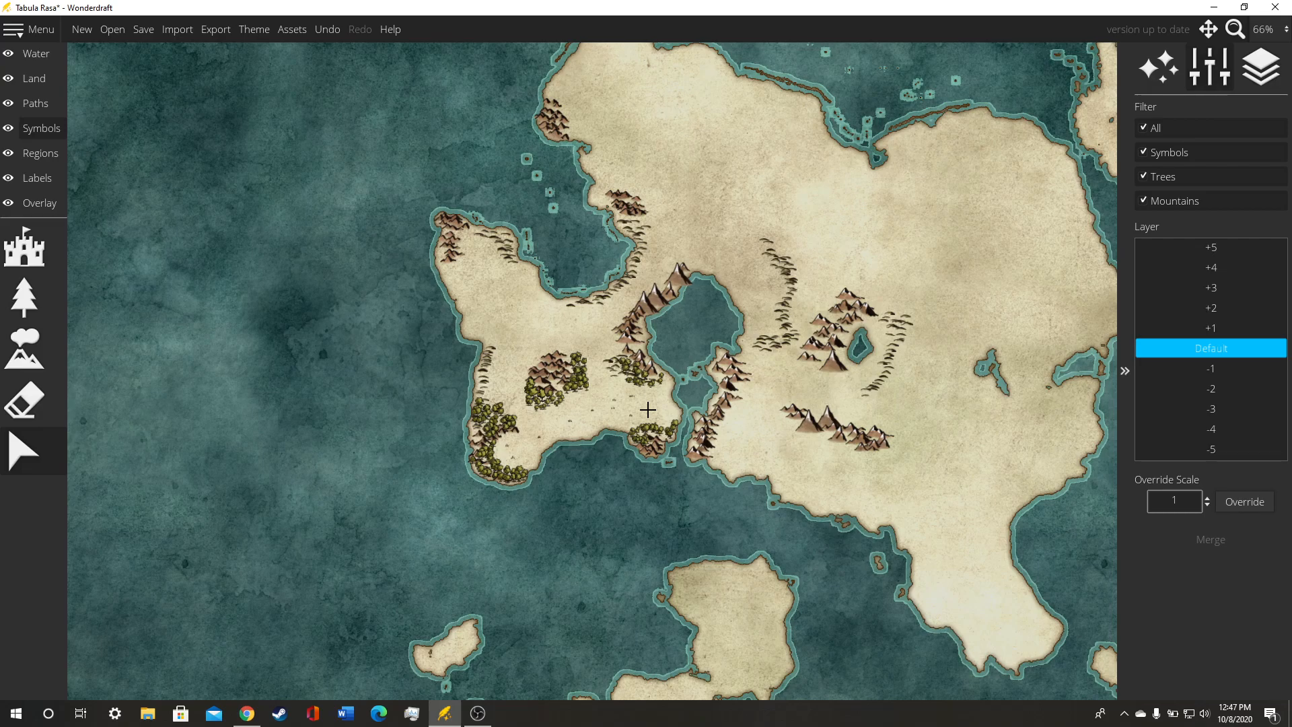
Step: Place irregular olive-brown trees at scale 55 by the peninsula's northwestern mountains, its northern coastal hills and the open ground inland
scroll(591, 362, up, 4)
drag(446, 317, 570, 384)
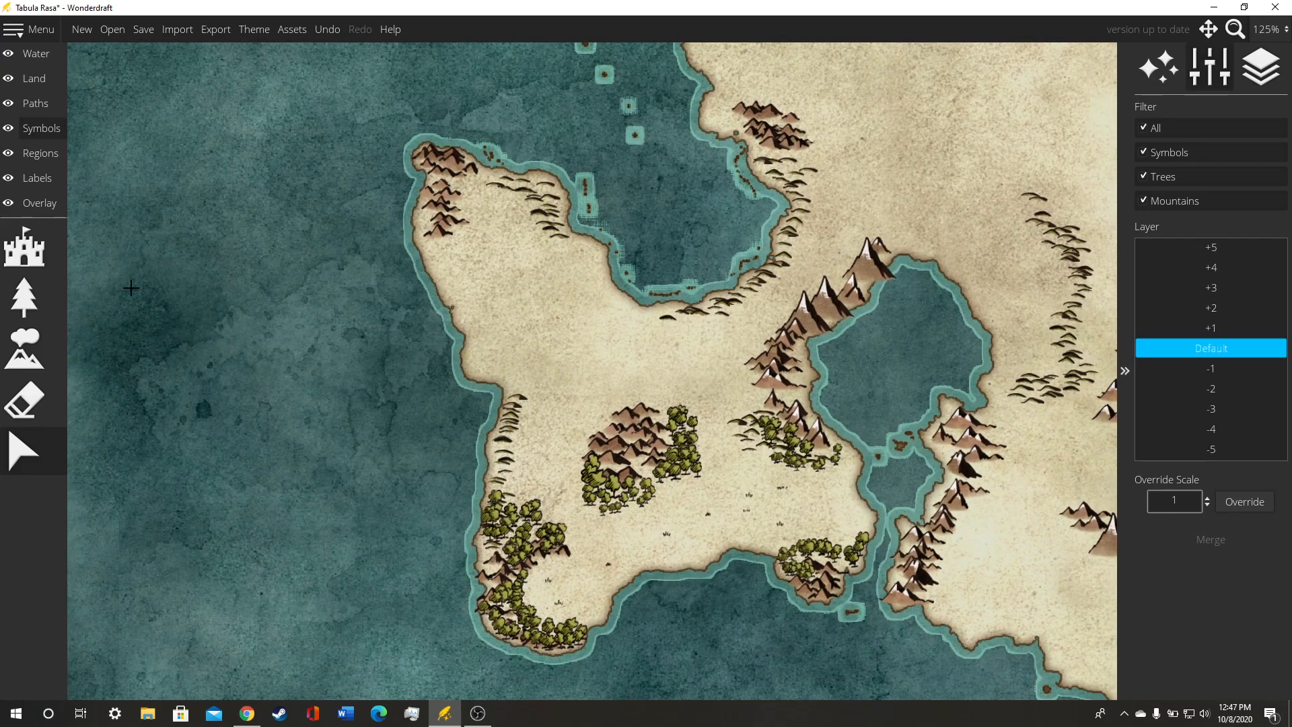
click(37, 297)
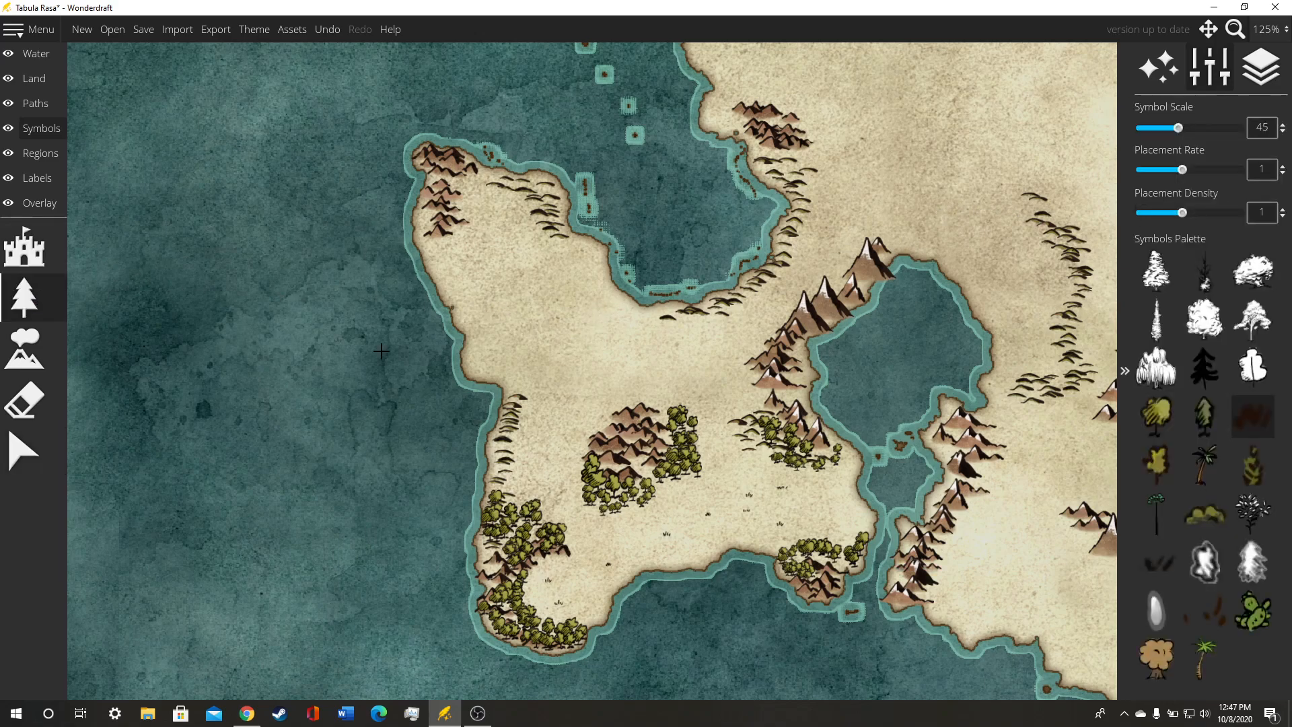
click(1166, 470)
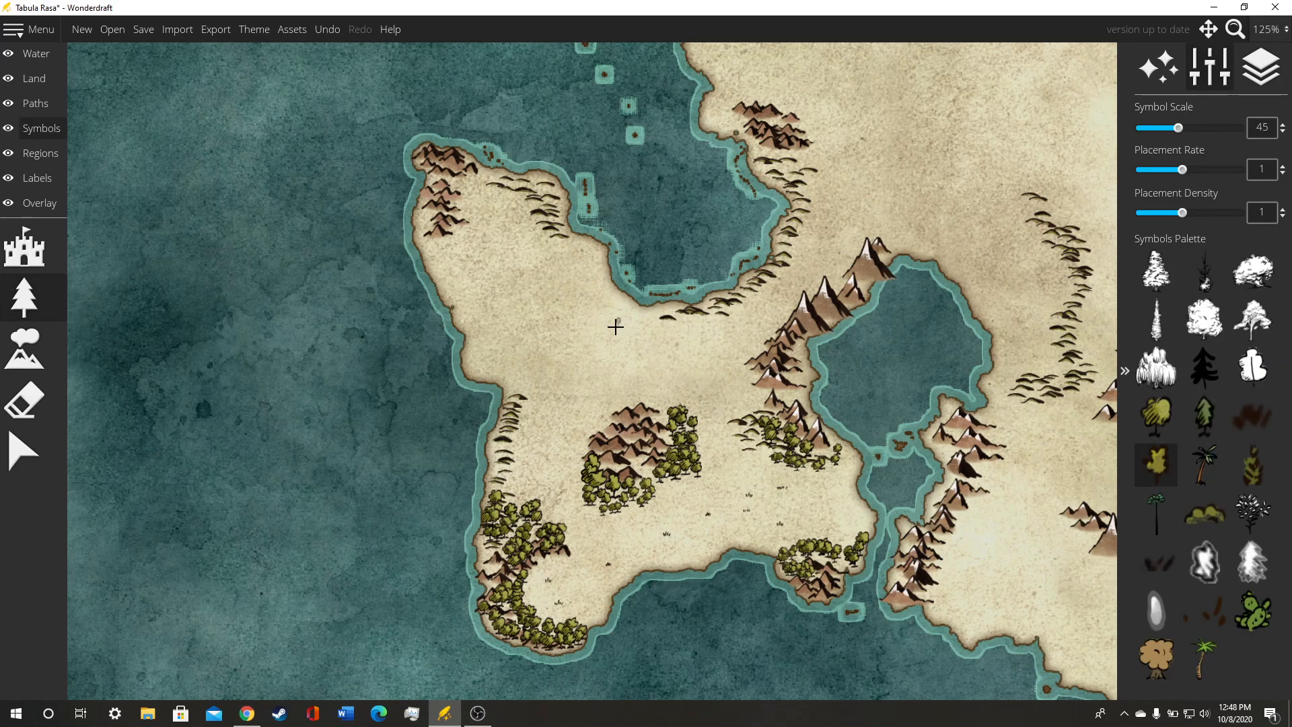
scroll(539, 295, up, 2)
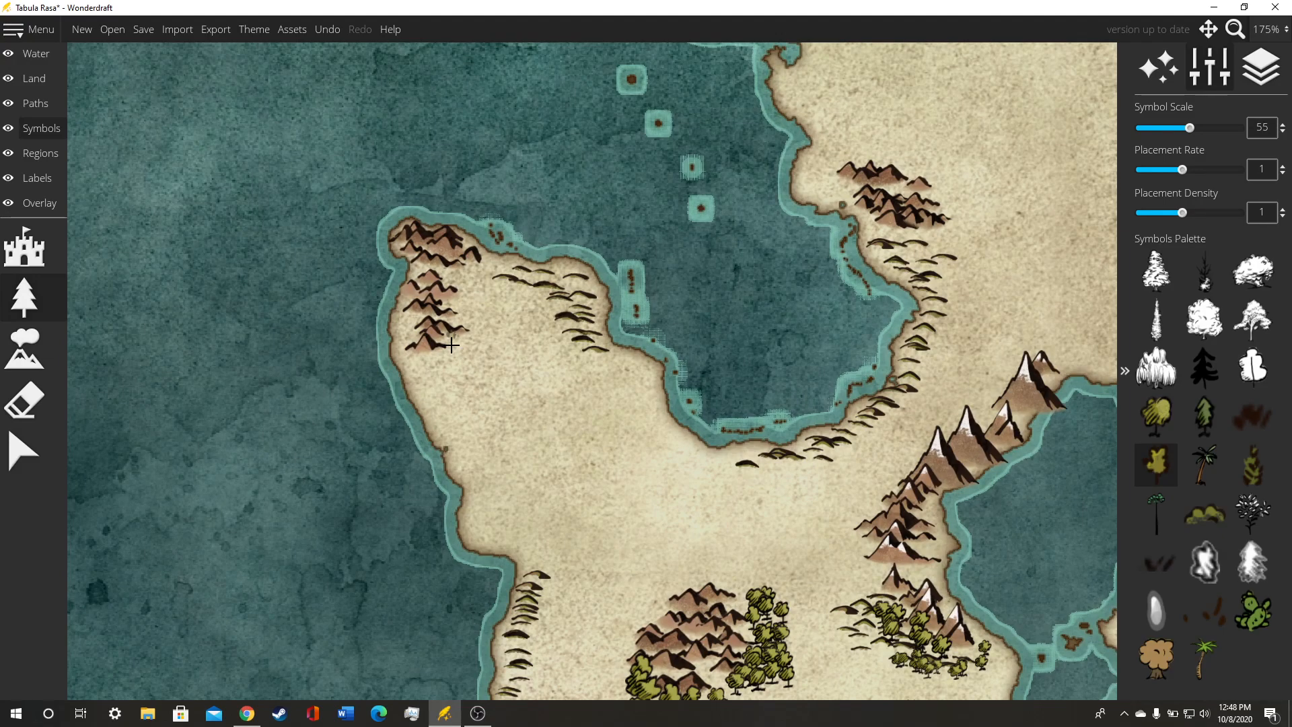
mouse_move(462, 337)
mouse_down()
mouse_move(450, 277)
mouse_move(527, 278)
mouse_move(552, 304)
mouse_move(548, 287)
mouse_move(558, 315)
mouse_move(542, 299)
mouse_move(587, 357)
mouse_move(559, 395)
mouse_move(471, 328)
mouse_up()
mouse_move(559, 345)
mouse_down()
mouse_move(549, 385)
mouse_move(587, 406)
mouse_move(566, 372)
mouse_move(590, 395)
mouse_move(587, 412)
mouse_move(653, 437)
mouse_move(611, 349)
mouse_up()
mouse_move(520, 402)
mouse_down()
mouse_move(461, 423)
mouse_move(466, 387)
mouse_move(450, 381)
mouse_move(490, 424)
mouse_up()
Step: Continue the irregular trees along the peninsula's west coast, the bay's southern shore and the mountains east of the bay
drag(611, 372, 524, 417)
mouse_move(629, 381)
mouse_down()
mouse_move(701, 373)
mouse_move(718, 394)
mouse_move(701, 397)
mouse_move(702, 379)
mouse_move(725, 362)
mouse_up()
drag(729, 411, 576, 459)
mouse_move(664, 272)
mouse_down()
mouse_move(655, 247)
mouse_move(668, 249)
mouse_move(644, 238)
mouse_move(675, 230)
mouse_move(680, 272)
mouse_move(673, 223)
mouse_move(712, 236)
mouse_move(713, 213)
mouse_move(704, 174)
mouse_move(683, 183)
mouse_move(672, 160)
mouse_move(705, 223)
mouse_move(703, 169)
mouse_move(729, 164)
mouse_move(725, 214)
mouse_up()
drag(816, 261, 626, 234)
drag(741, 260, 610, 273)
Step: Place irregular trees along the mountain range east of the channel and the southern edge of the mainland's southern range
mouse_move(800, 402)
mouse_down()
mouse_move(810, 432)
mouse_move(851, 407)
mouse_move(835, 432)
mouse_move(825, 397)
mouse_move(829, 436)
mouse_up()
drag(831, 511, 833, 361)
mouse_move(722, 389)
mouse_down()
mouse_move(666, 398)
mouse_move(709, 416)
mouse_move(705, 428)
mouse_move(730, 396)
mouse_move(721, 335)
mouse_move(667, 295)
mouse_up()
mouse_move(633, 380)
mouse_down()
mouse_move(571, 483)
mouse_move(606, 419)
mouse_move(571, 459)
mouse_move(536, 557)
mouse_move(565, 495)
mouse_move(563, 526)
mouse_move(553, 496)
mouse_move(536, 575)
mouse_move(551, 557)
mouse_move(559, 578)
mouse_move(675, 557)
mouse_move(557, 516)
mouse_up()
mouse_move(580, 404)
mouse_down()
mouse_move(626, 453)
mouse_move(660, 445)
mouse_move(693, 461)
mouse_move(689, 443)
mouse_move(701, 467)
mouse_move(754, 476)
mouse_move(749, 488)
mouse_move(735, 473)
mouse_move(817, 492)
mouse_move(854, 484)
mouse_move(862, 451)
mouse_move(874, 465)
mouse_move(870, 452)
mouse_move(768, 481)
mouse_move(727, 465)
mouse_move(747, 478)
mouse_move(721, 482)
mouse_move(641, 459)
mouse_move(736, 478)
mouse_move(698, 479)
mouse_up()
drag(726, 410, 674, 564)
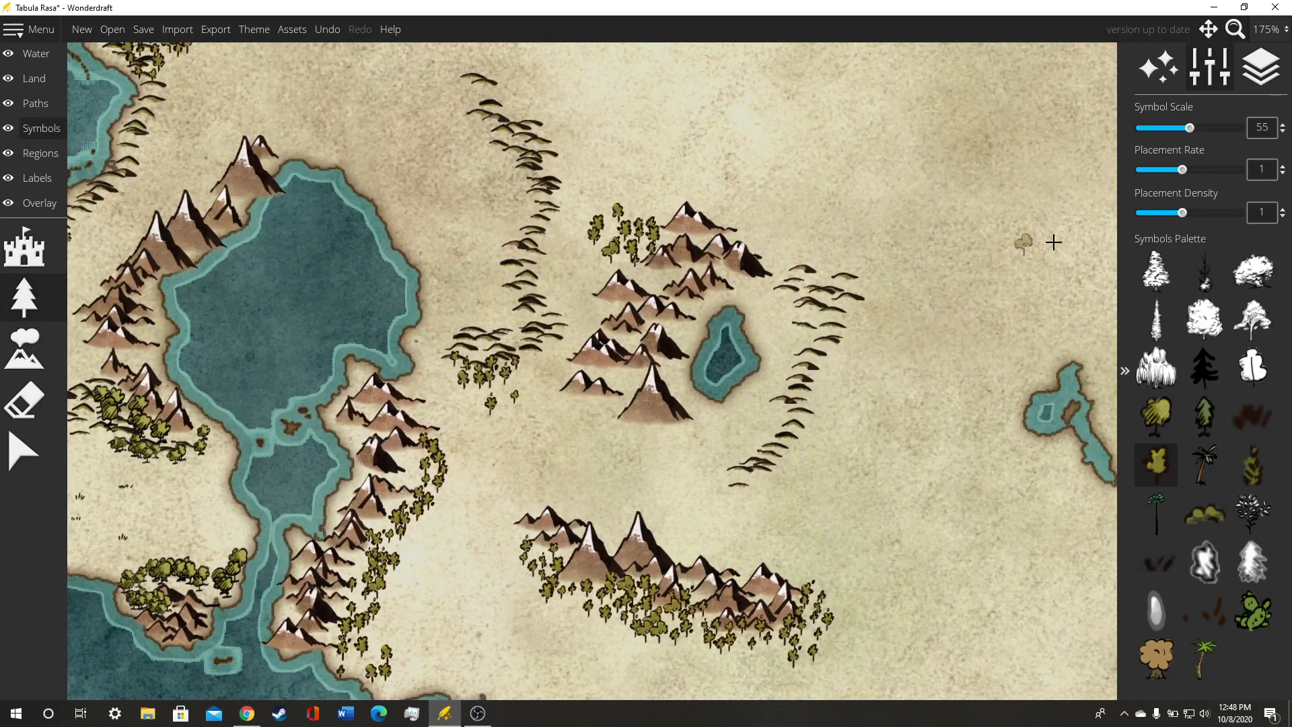
Step: Set the placement density to 1.5 and cover the curved hills east of the small lake with irregular trees
drag(1197, 217, 1210, 218)
drag(536, 509, 537, 412)
mouse_move(588, 479)
mouse_down()
mouse_move(546, 494)
mouse_move(523, 473)
mouse_up()
drag(577, 422, 576, 479)
mouse_move(737, 418)
mouse_down()
mouse_move(826, 313)
mouse_move(810, 315)
mouse_move(825, 294)
mouse_move(815, 262)
mouse_move(788, 251)
mouse_move(831, 236)
mouse_move(857, 269)
mouse_up()
drag(855, 280, 821, 310)
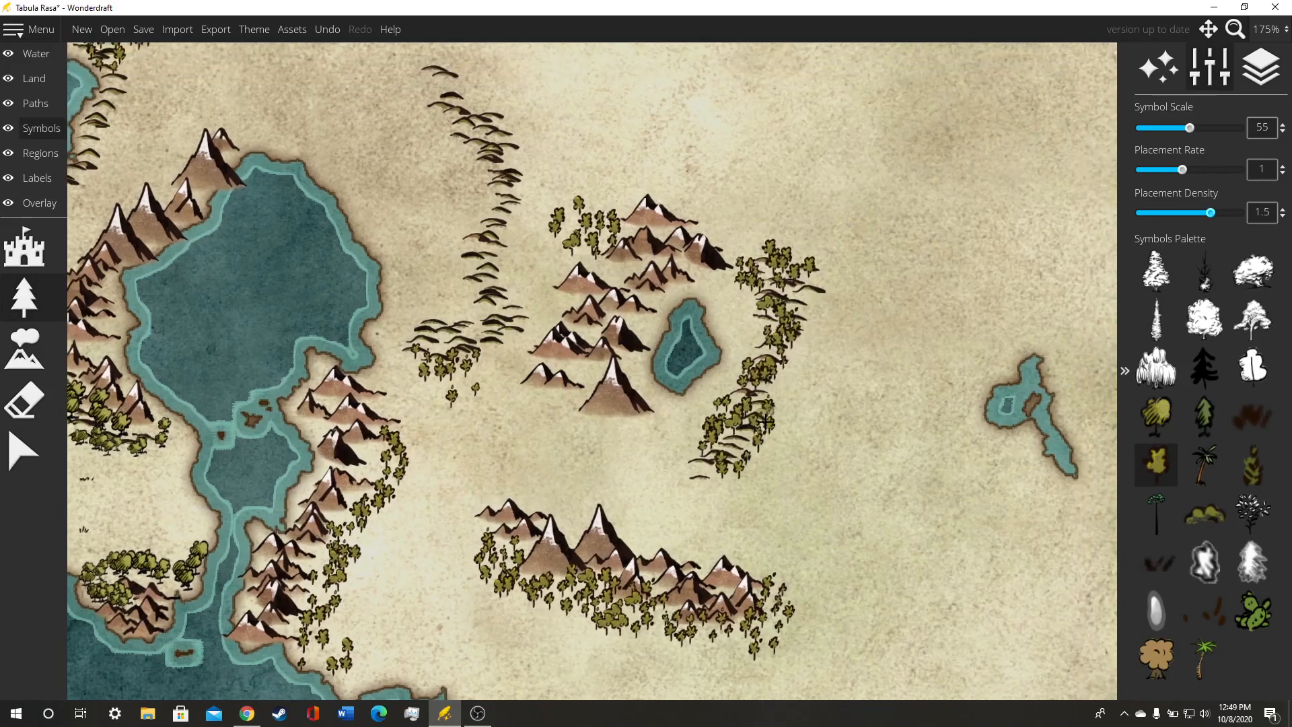
Step: Place irregular trees along the northern edge of the mountain cluster in the middle of the western peninsula
drag(560, 439, 716, 490)
drag(637, 325, 889, 384)
drag(533, 455, 683, 378)
mouse_move(367, 309)
mouse_down()
mouse_move(401, 325)
mouse_move(484, 317)
mouse_up()
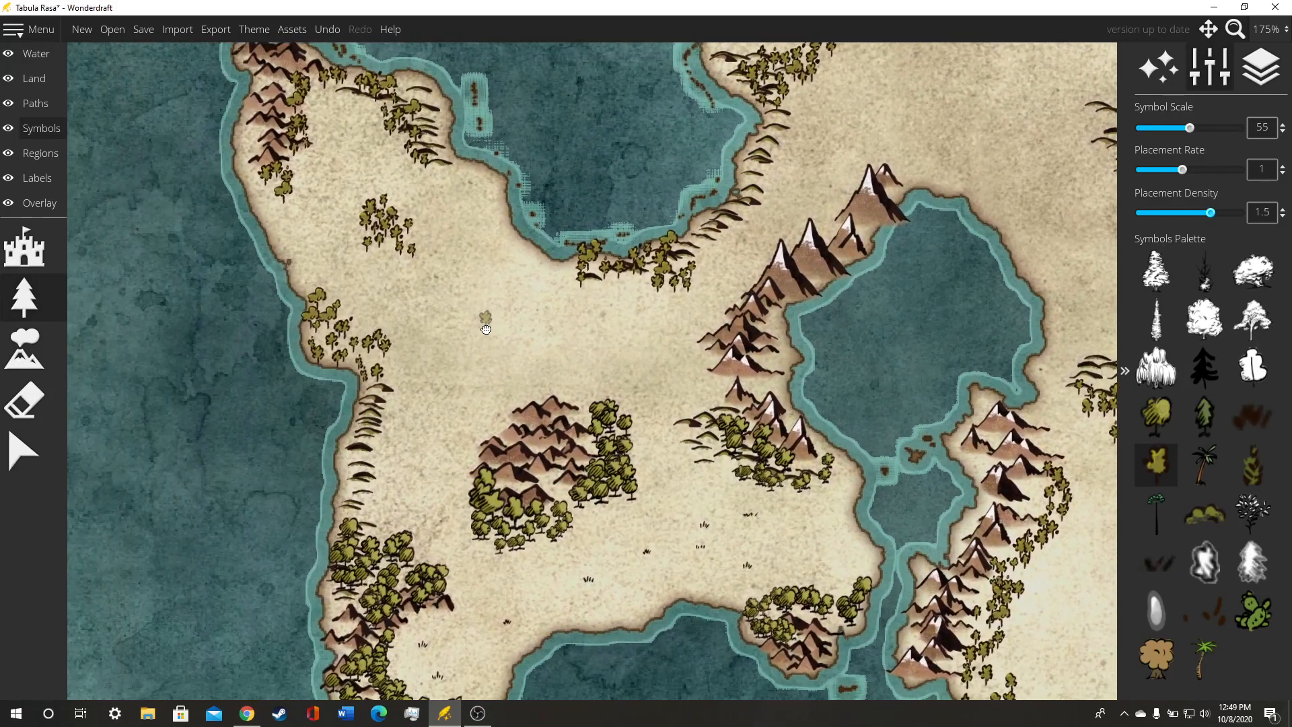
mouse_move(473, 434)
mouse_down()
mouse_move(531, 385)
mouse_move(568, 382)
mouse_move(592, 403)
mouse_move(557, 367)
mouse_up()
drag(480, 341, 481, 570)
drag(726, 305, 696, 431)
mouse_move(649, 363)
mouse_down()
mouse_move(658, 308)
mouse_move(733, 330)
mouse_up()
mouse_move(673, 273)
mouse_down()
mouse_move(699, 364)
mouse_move(652, 290)
mouse_move(604, 264)
mouse_move(591, 234)
mouse_move(601, 264)
mouse_up()
drag(693, 317, 523, 206)
scroll(639, 319, down, 3)
drag(650, 350, 667, 253)
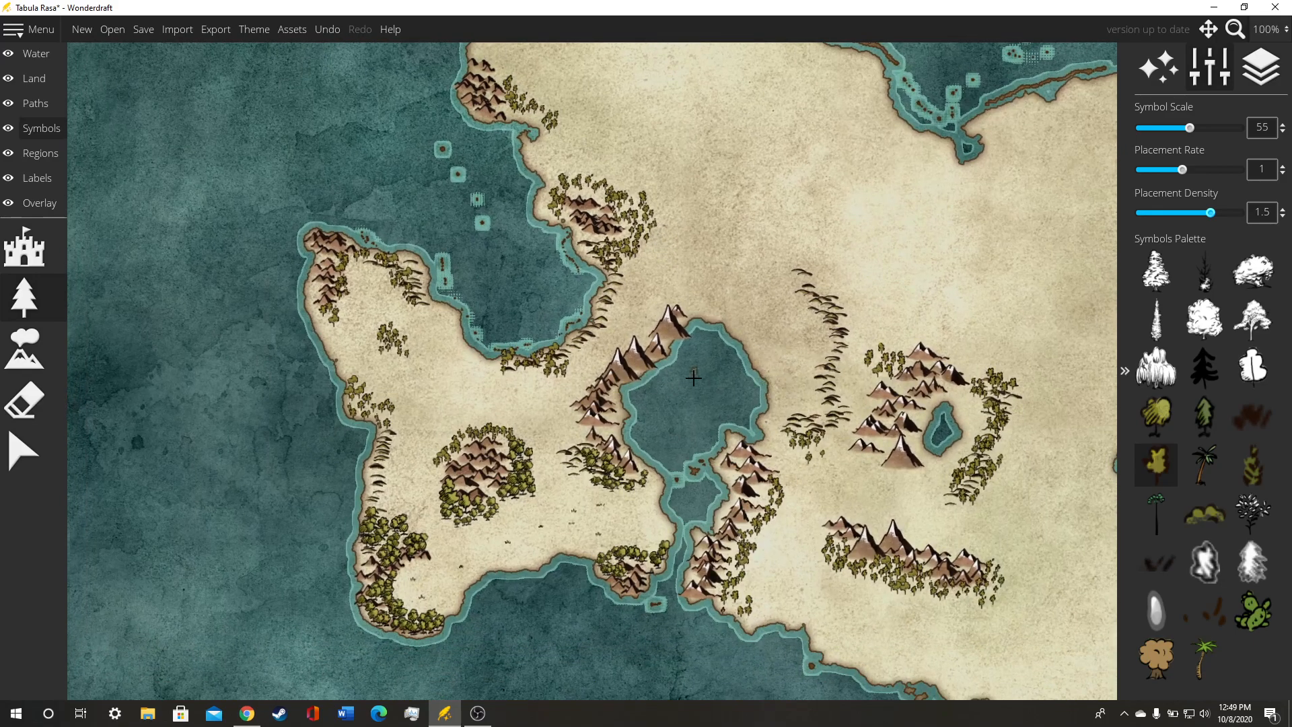
scroll(693, 378, up, 1)
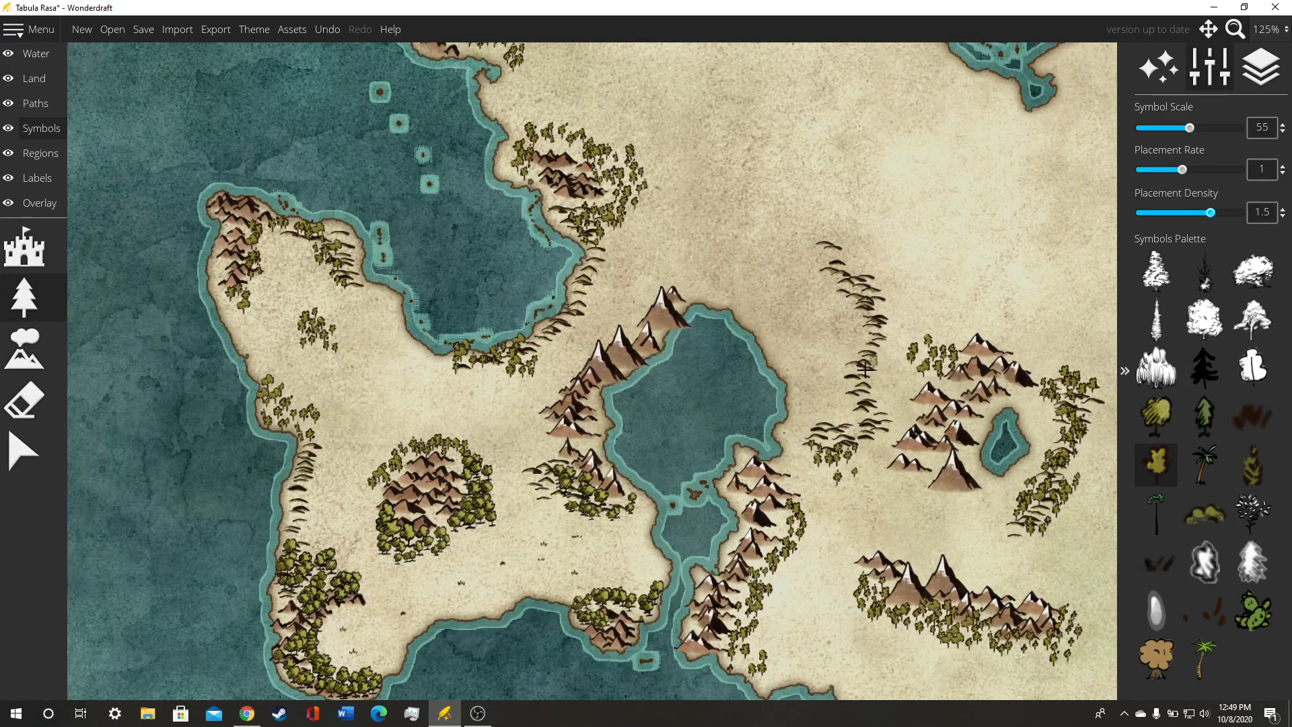
drag(610, 469, 645, 449)
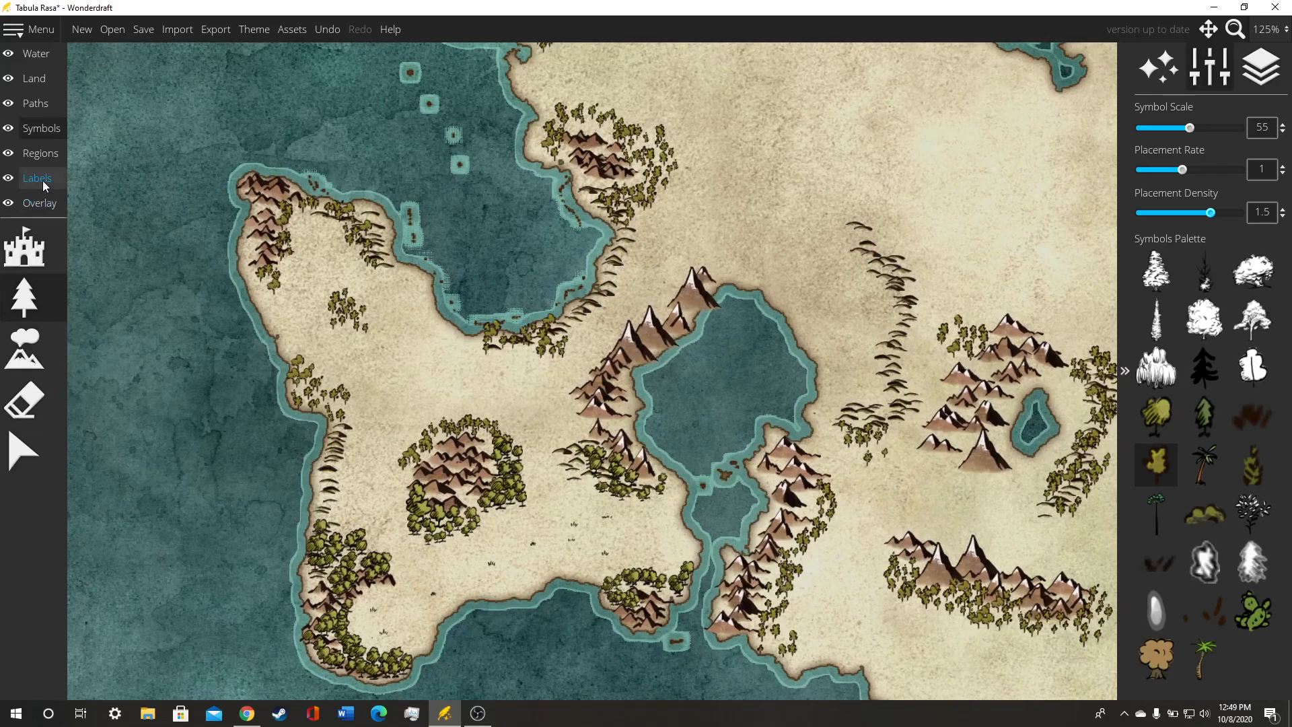
Step: Draw a river of width 8 from north of the southern mountain range up to the small lake's southern end
click(35, 54)
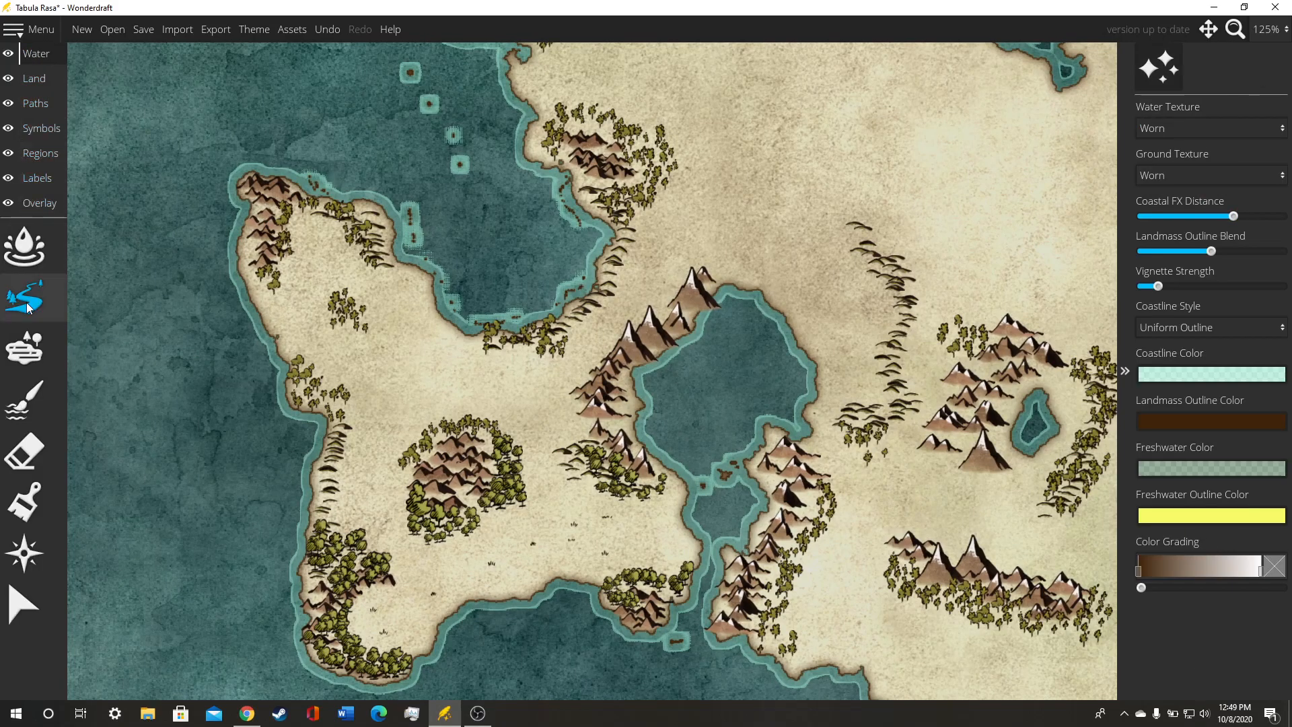
click(28, 308)
scroll(380, 385, up, 2)
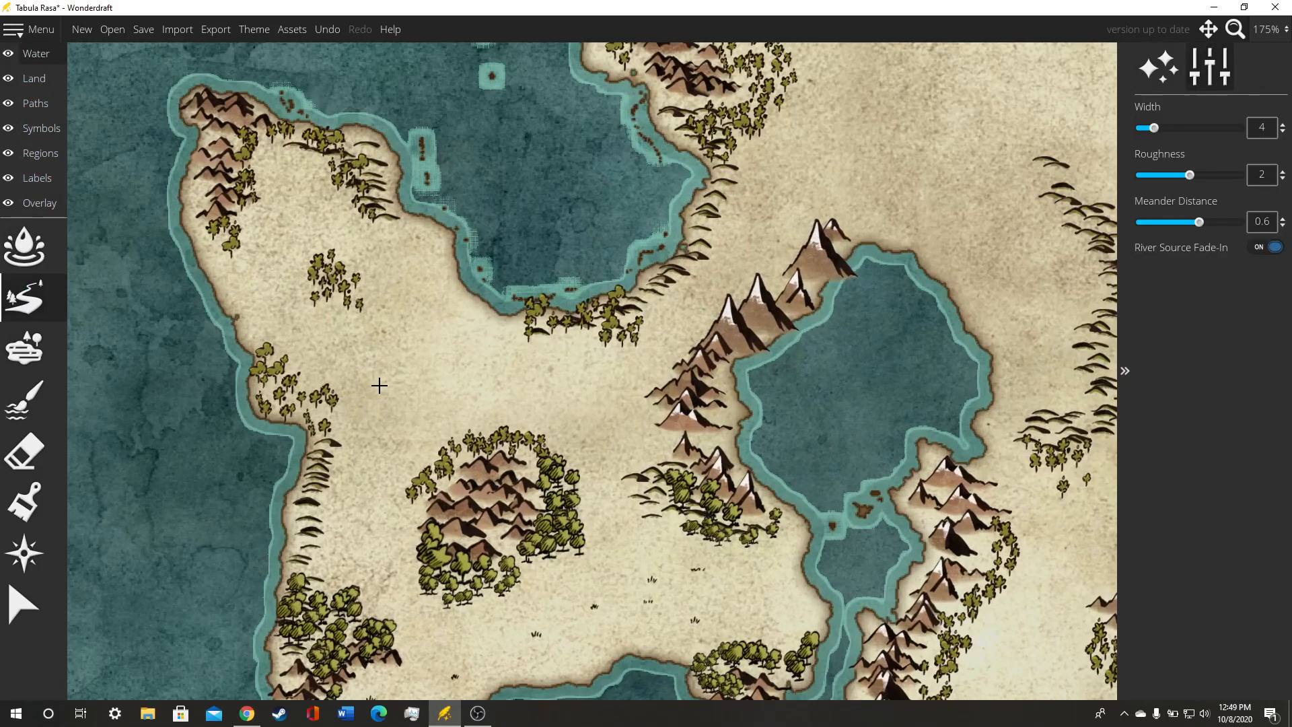
scroll(392, 393, down, 2)
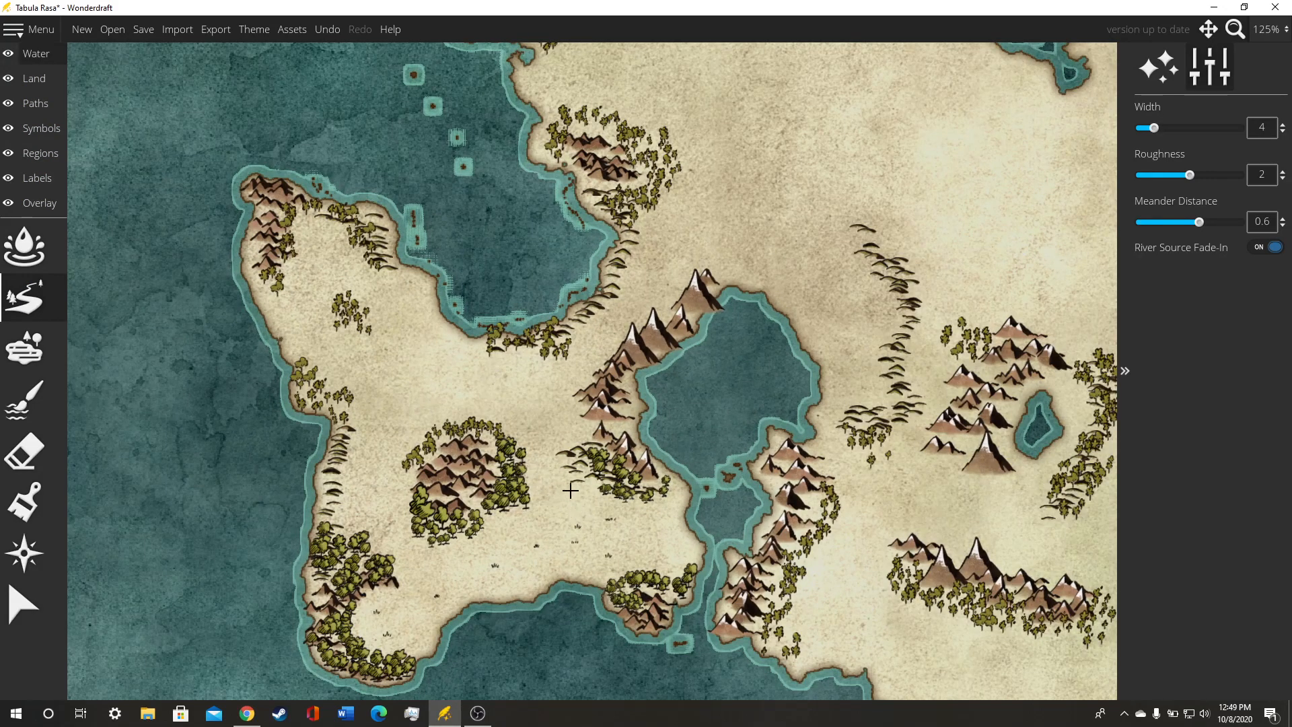
drag(561, 492, 548, 410)
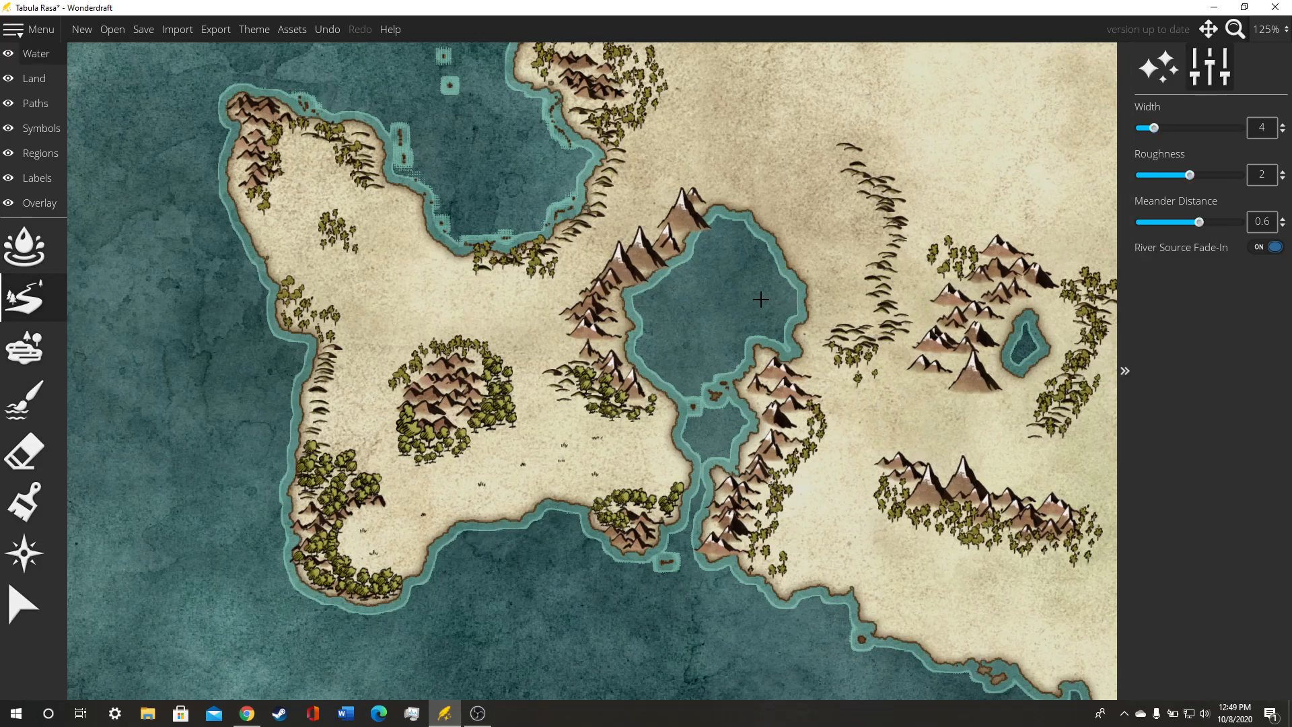
drag(827, 260, 558, 243)
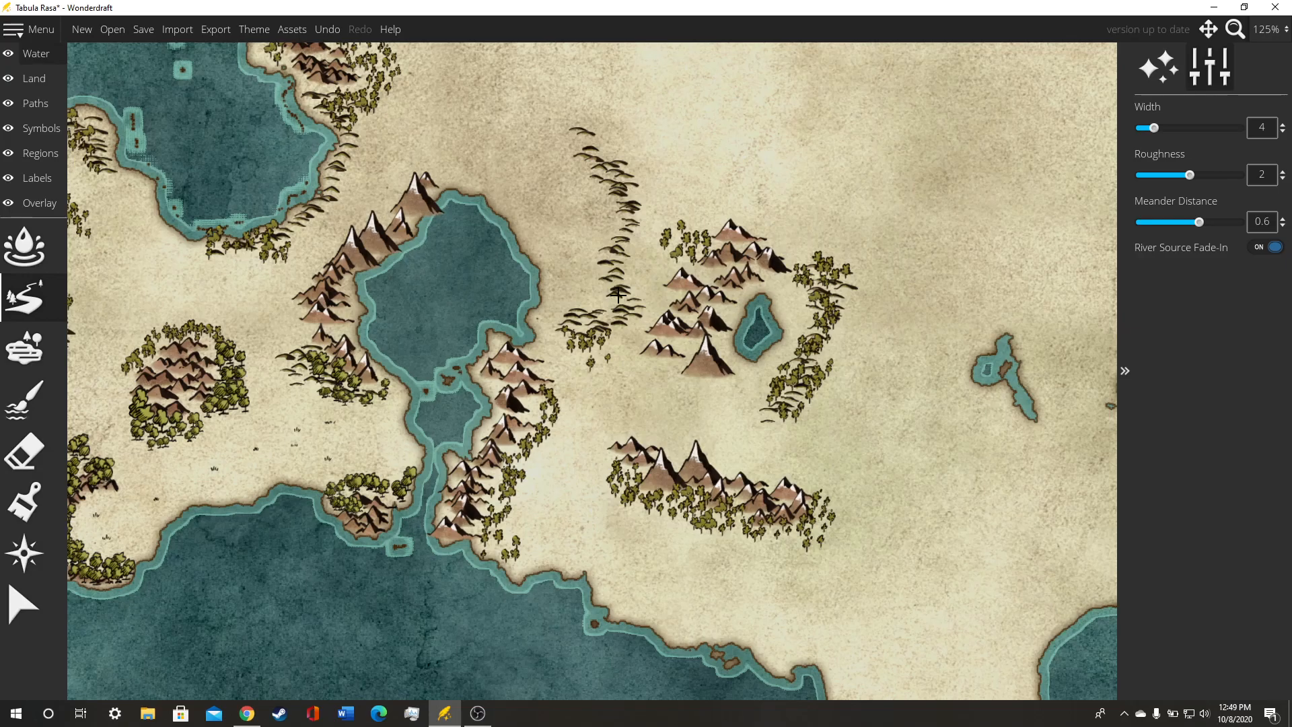
drag(525, 173, 608, 176)
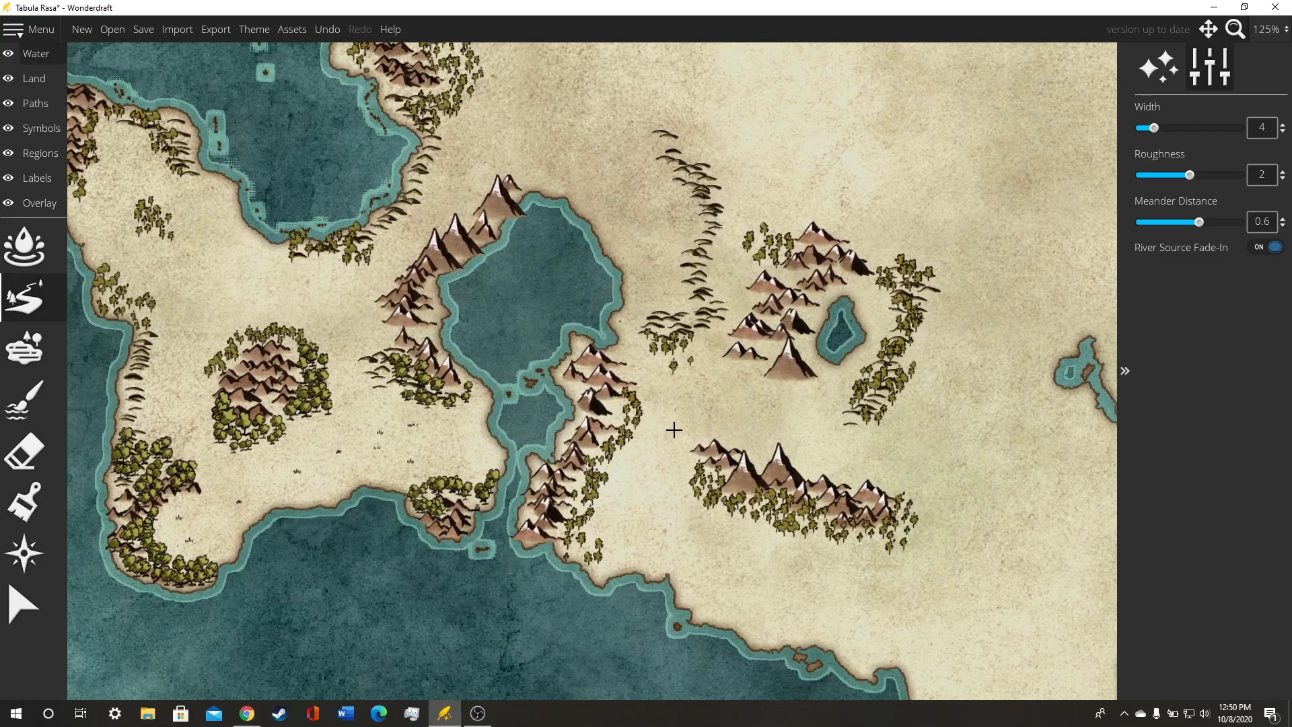
drag(695, 442, 618, 391)
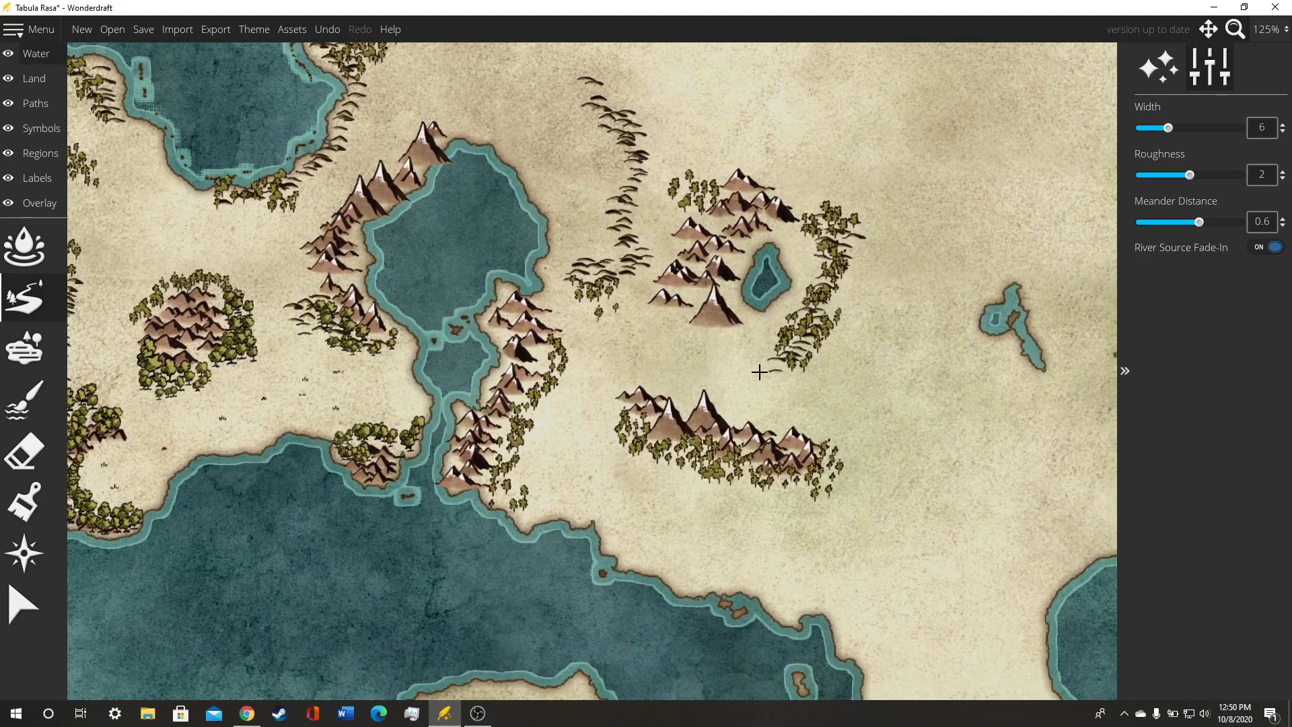
scroll(758, 372, up, 1)
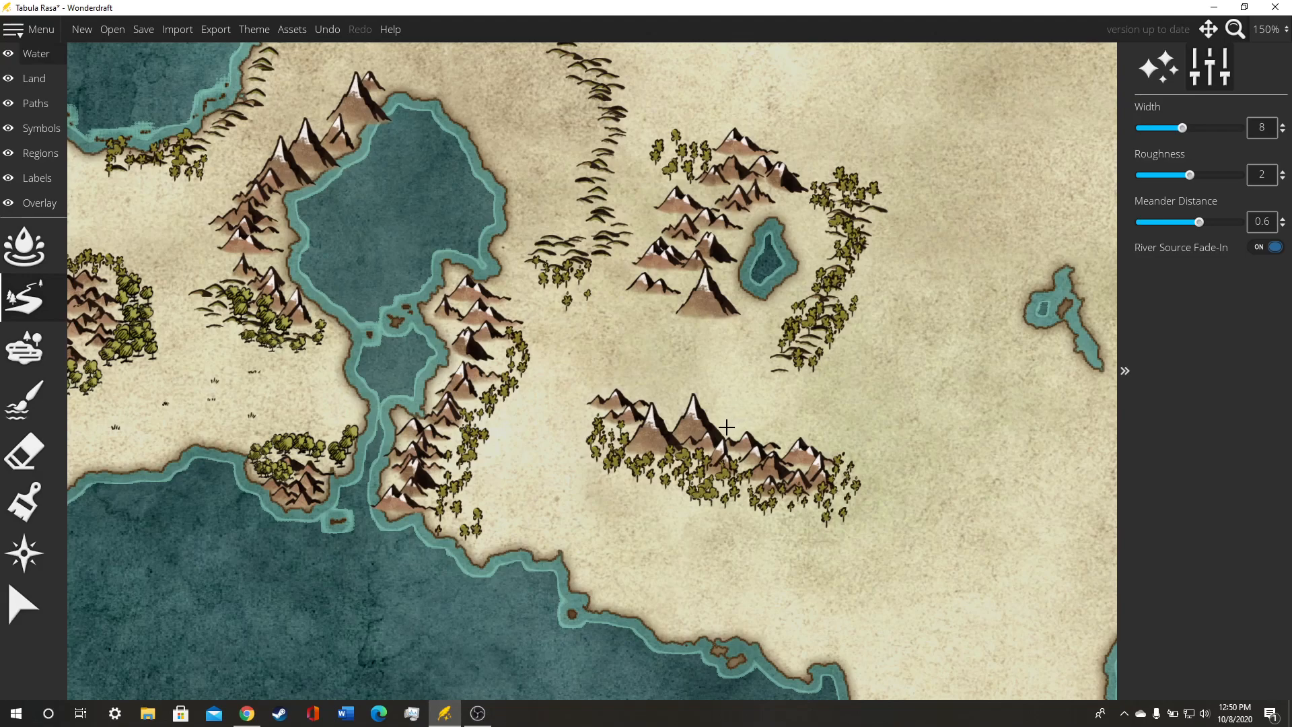
mouse_move(741, 416)
mouse_down()
mouse_move(765, 406)
mouse_move(750, 391)
mouse_move(763, 301)
mouse_up()
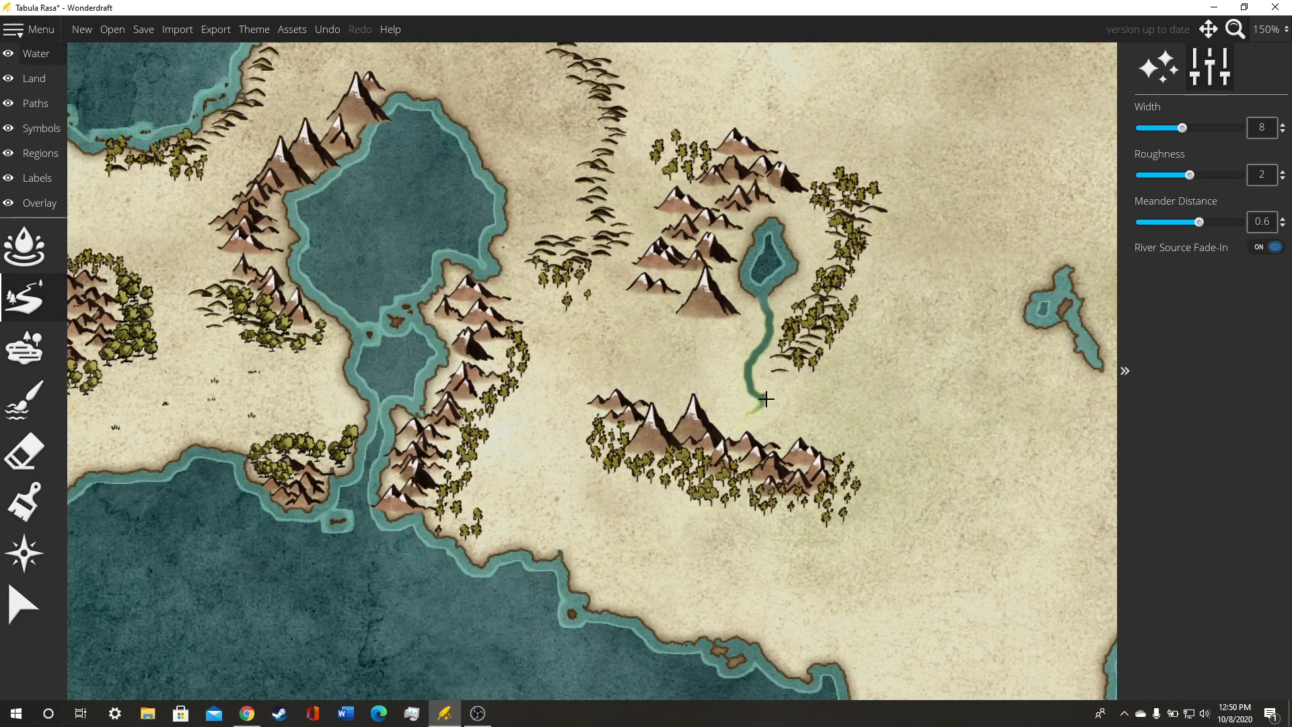
Step: Add western and southeastern tributaries of width 4 to the river south of the small lake
drag(870, 293, 759, 273)
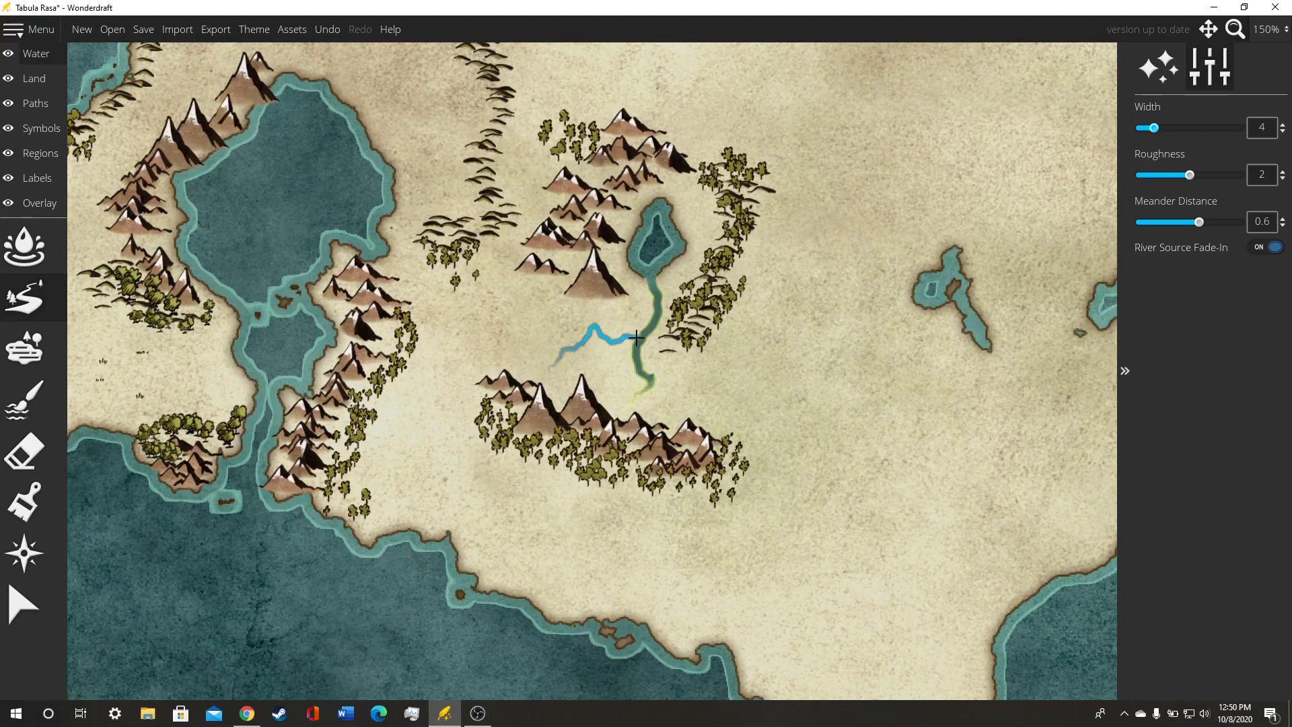
drag(638, 337, 639, 336)
drag(714, 399, 649, 378)
Step: Draw two short streams of width 4 from the eastern forested hills into the small lake
drag(793, 347, 761, 407)
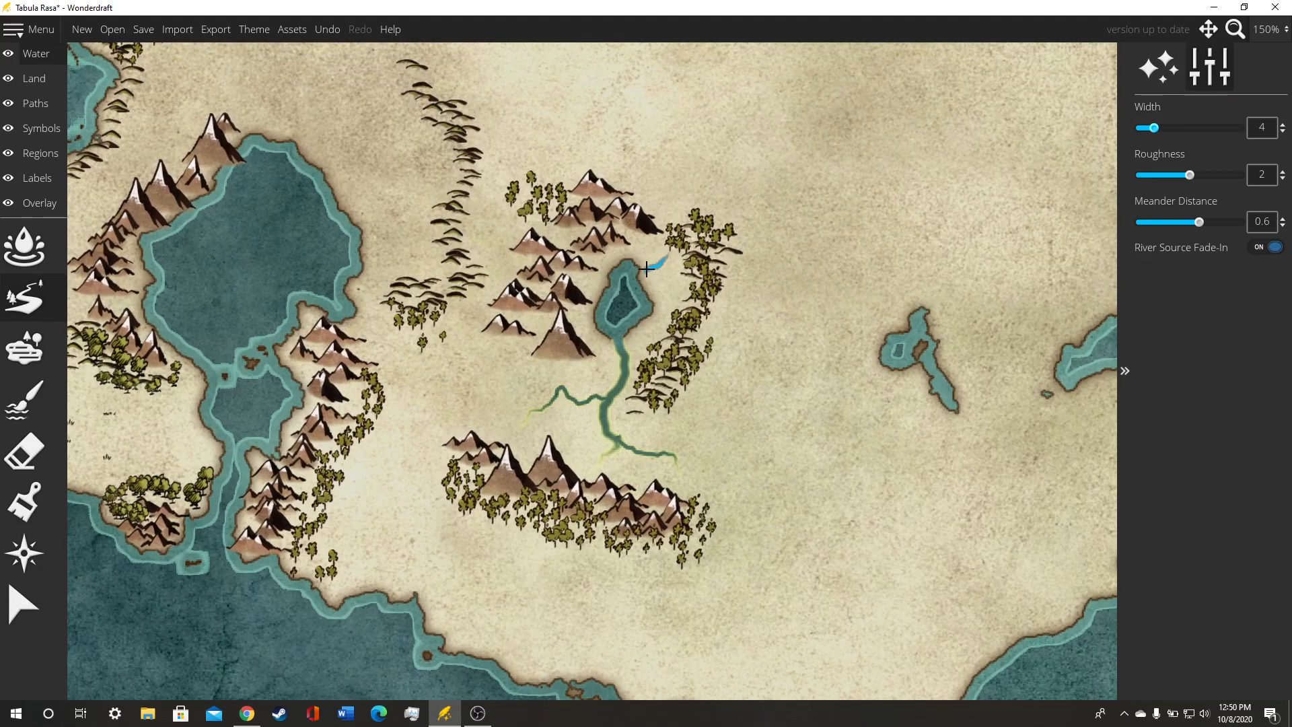
drag(639, 270, 639, 271)
drag(771, 293, 919, 310)
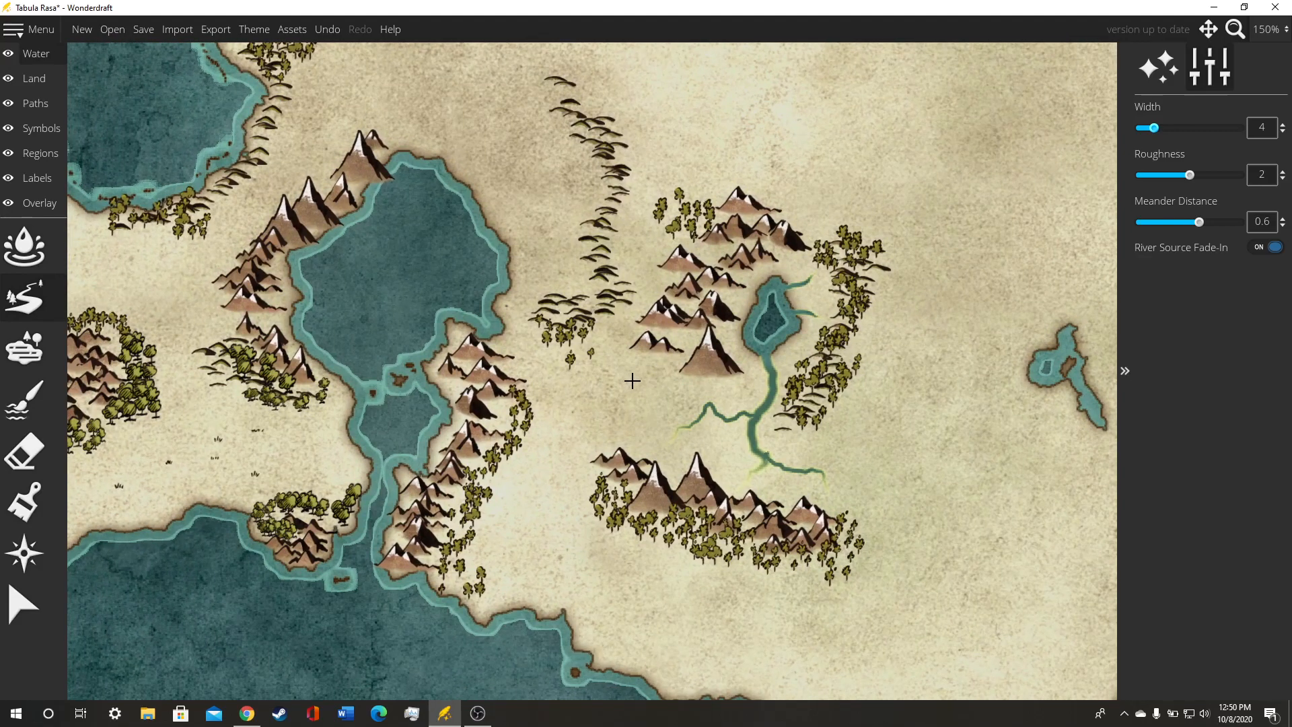
Step: Draw three rivers of width 6 from the western side of the long hill chain into the large lake
drag(692, 343, 783, 376)
drag(758, 318, 816, 436)
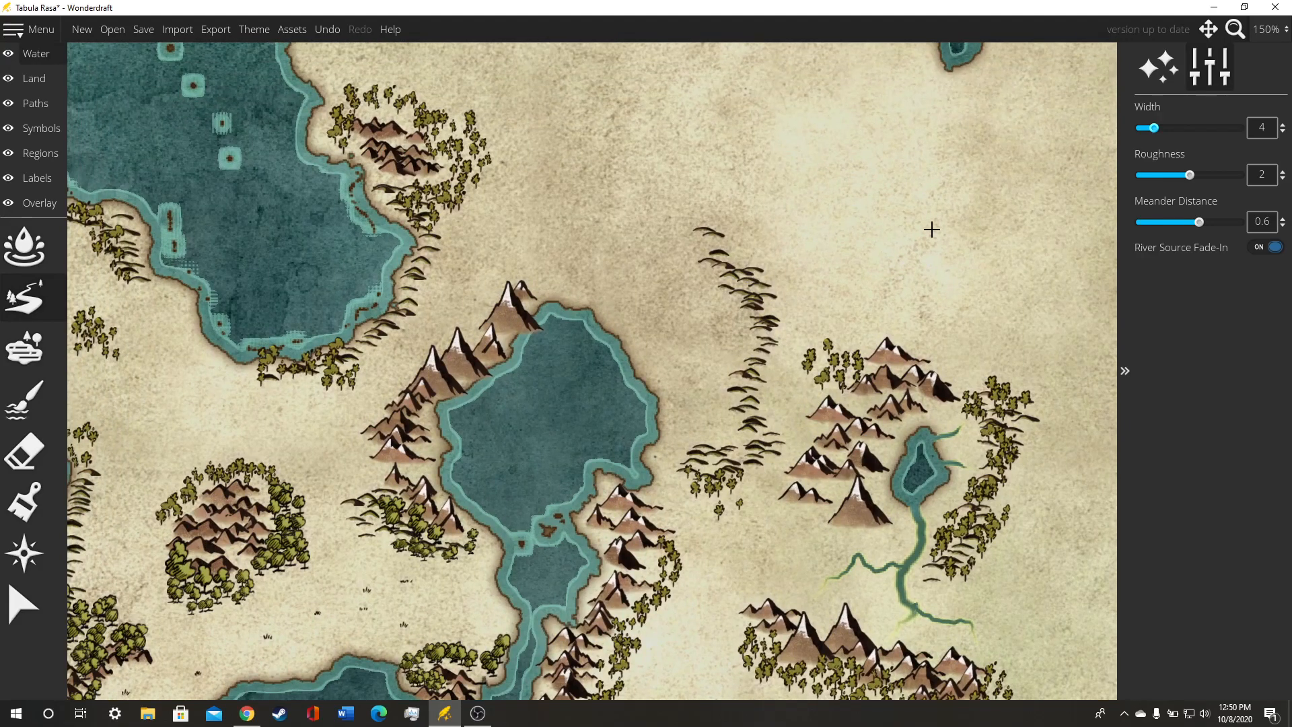
drag(1155, 129, 1168, 128)
mouse_move(699, 241)
mouse_down()
mouse_move(679, 292)
mouse_move(644, 301)
mouse_move(626, 277)
mouse_move(592, 311)
mouse_up()
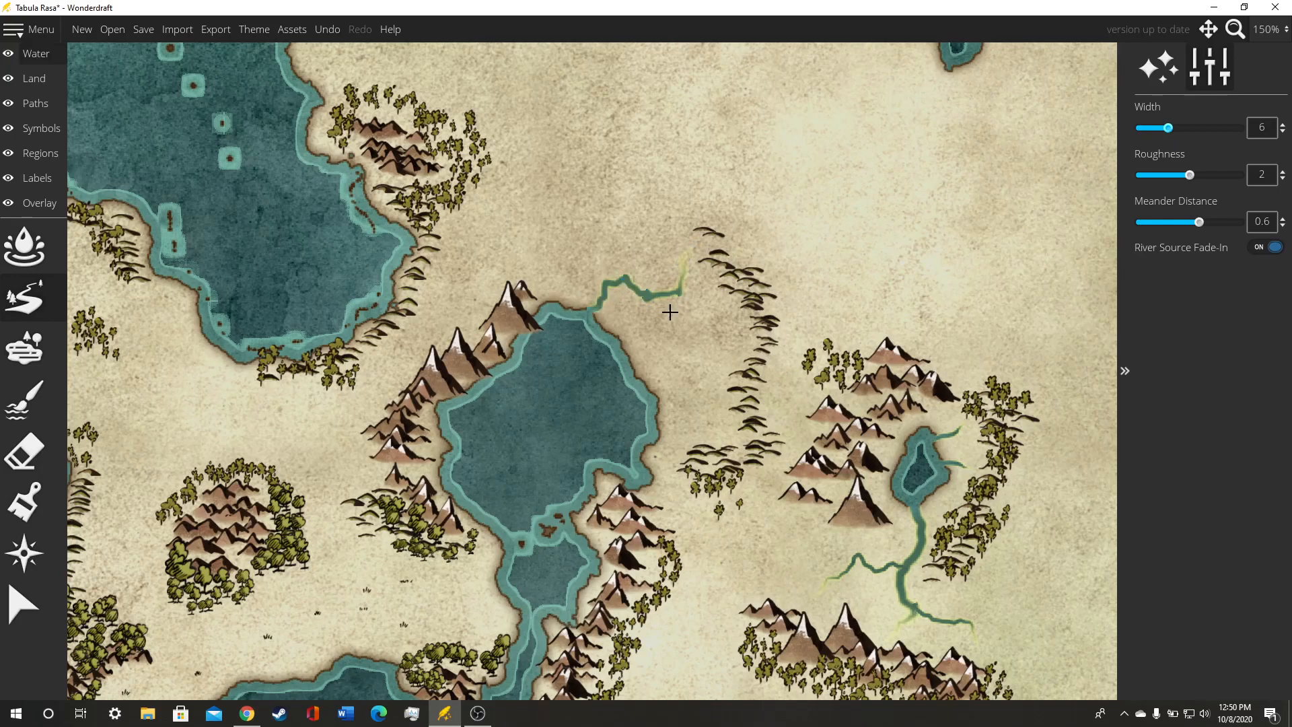
mouse_move(737, 313)
mouse_down()
mouse_move(714, 342)
mouse_move(625, 354)
mouse_up()
drag(724, 428, 650, 401)
drag(766, 418, 822, 323)
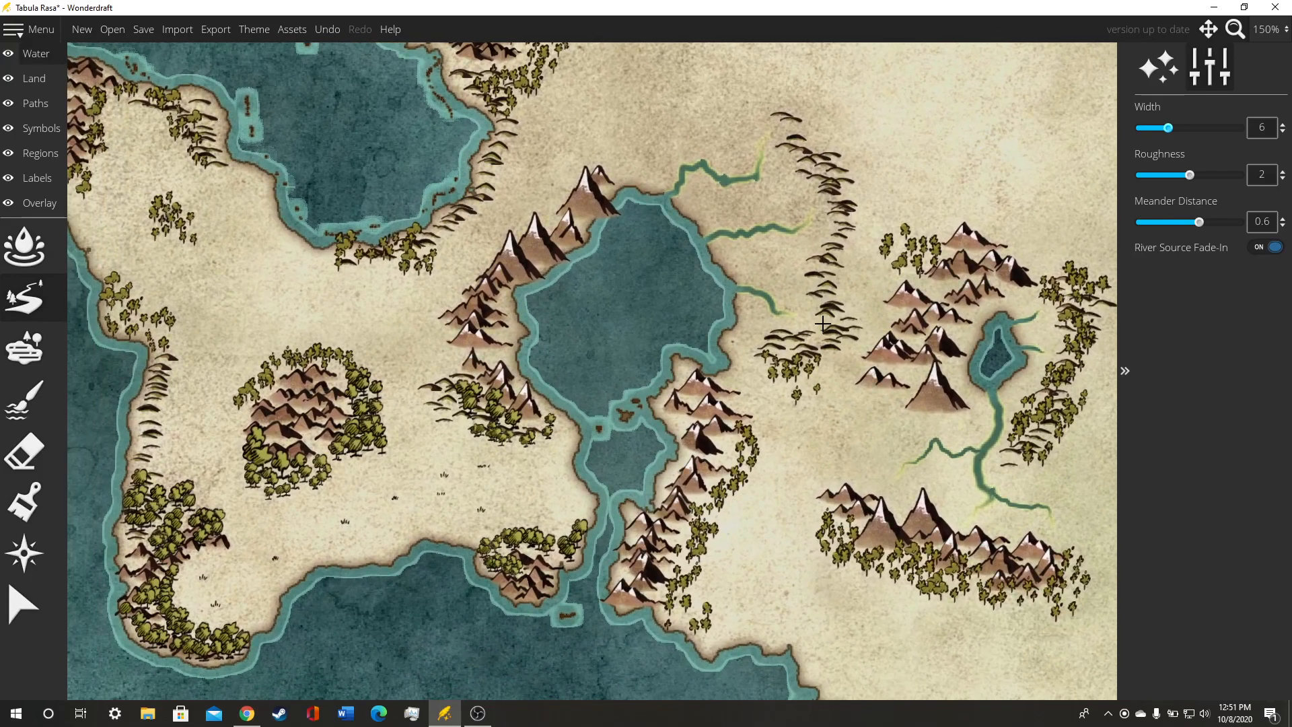
Step: Draw two rivers of width 4 from the forested hills west of the lakes, one into the smaller lake and one to the southern coast
drag(578, 348, 554, 409)
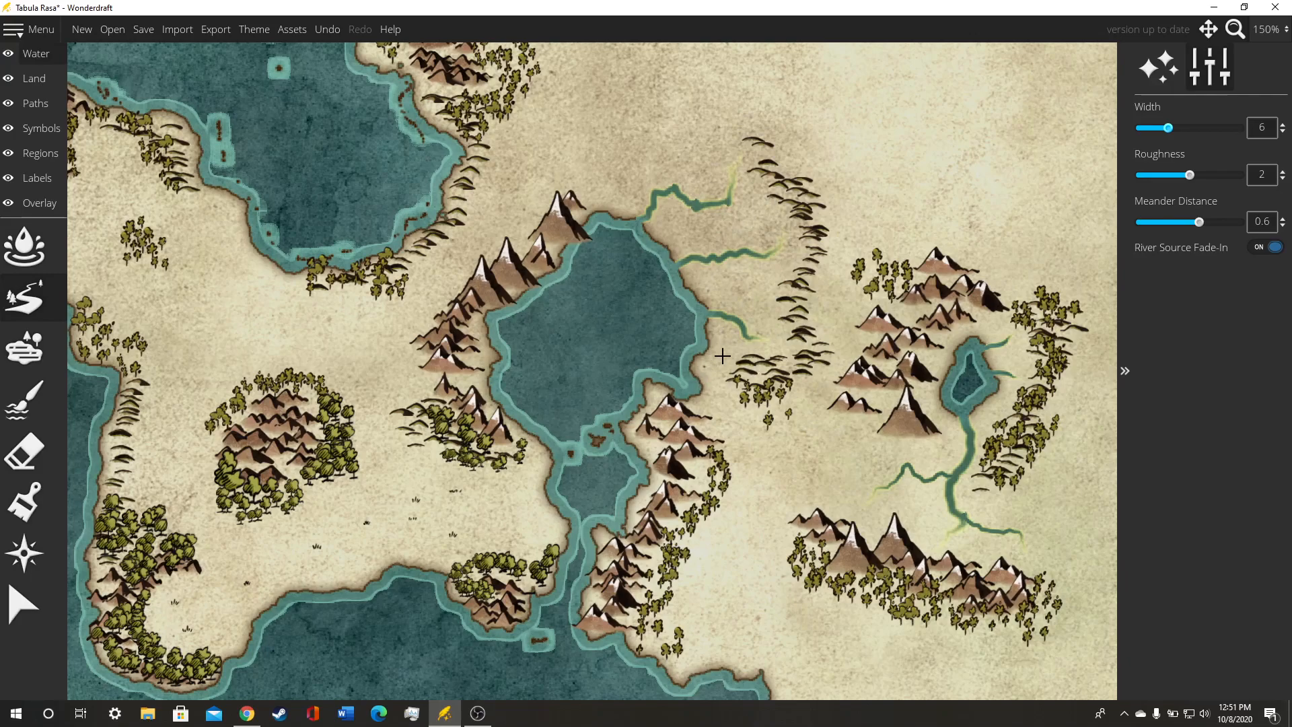
scroll(757, 195, down, 1)
drag(757, 194, 735, 241)
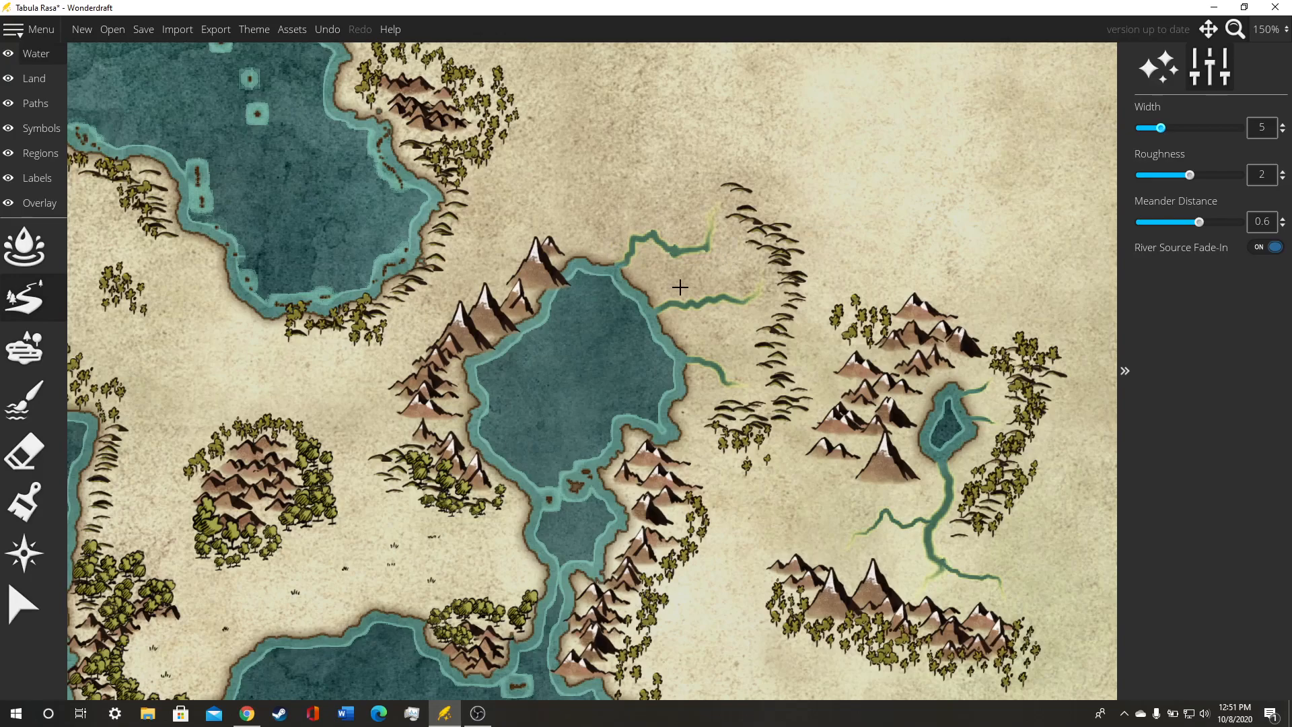
drag(609, 374, 880, 269)
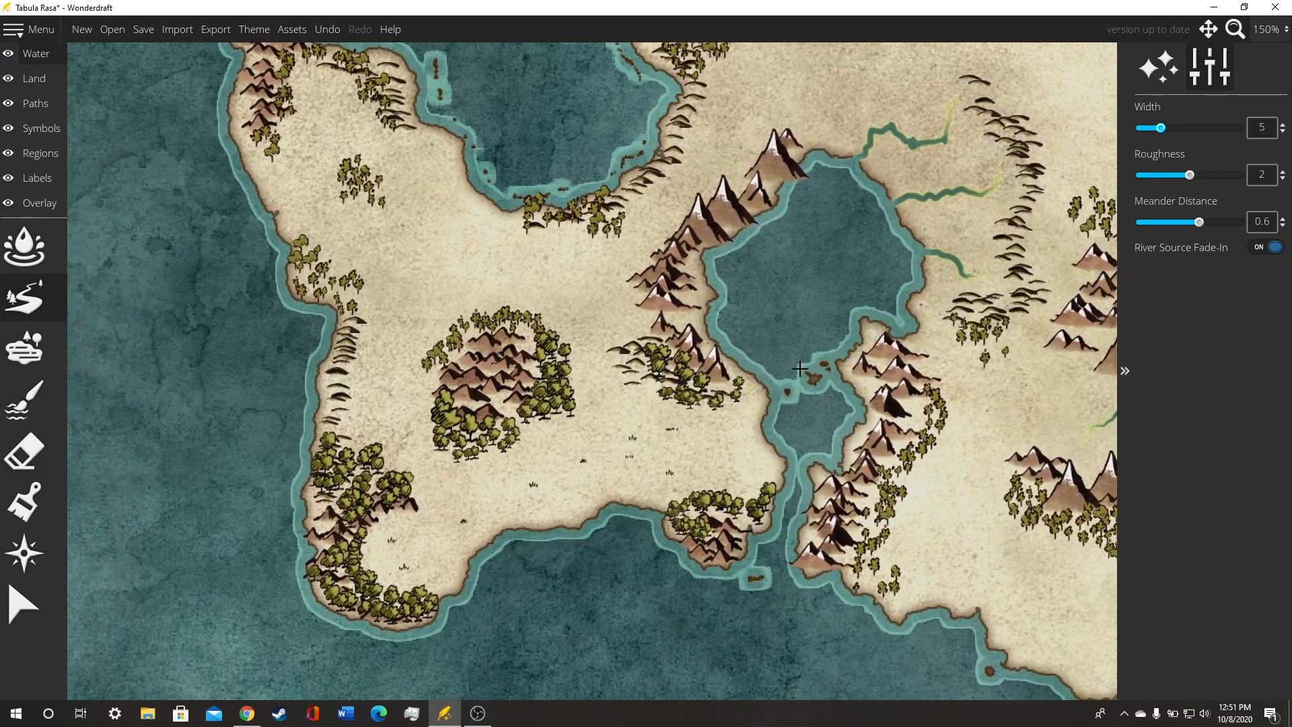
drag(650, 410, 715, 377)
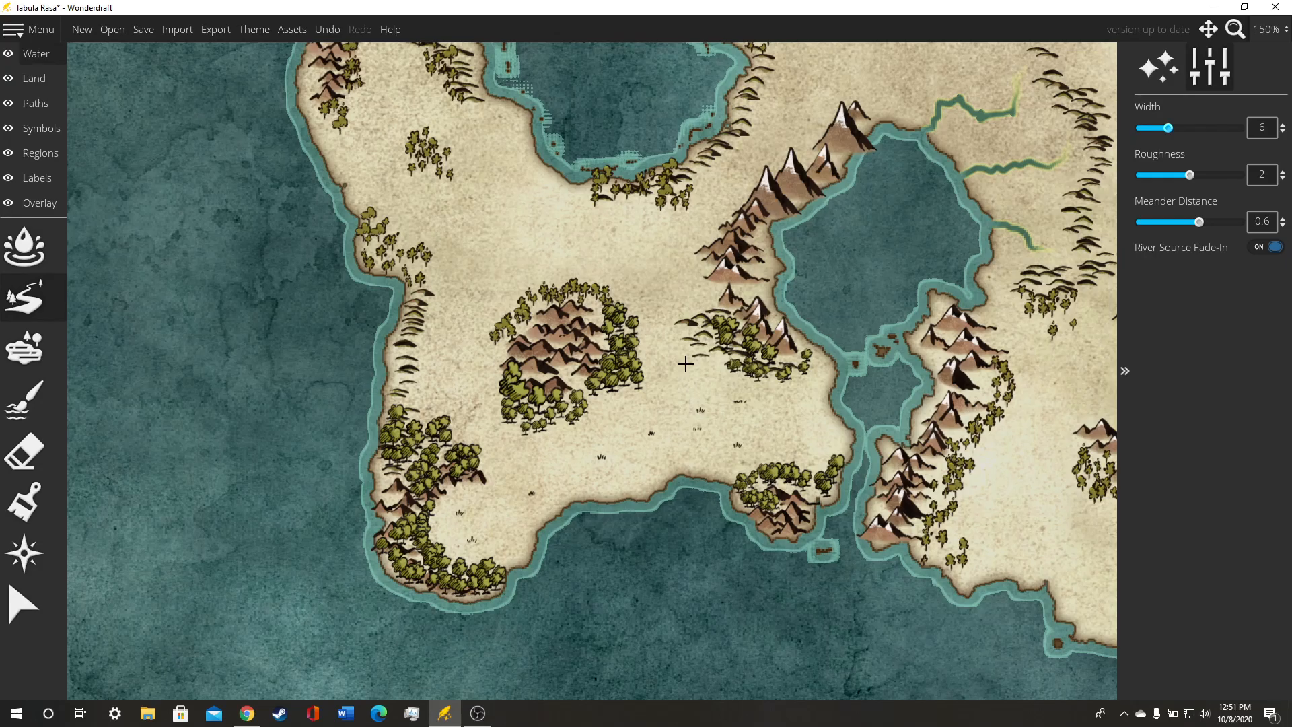
key(Left)
drag(638, 382, 619, 312)
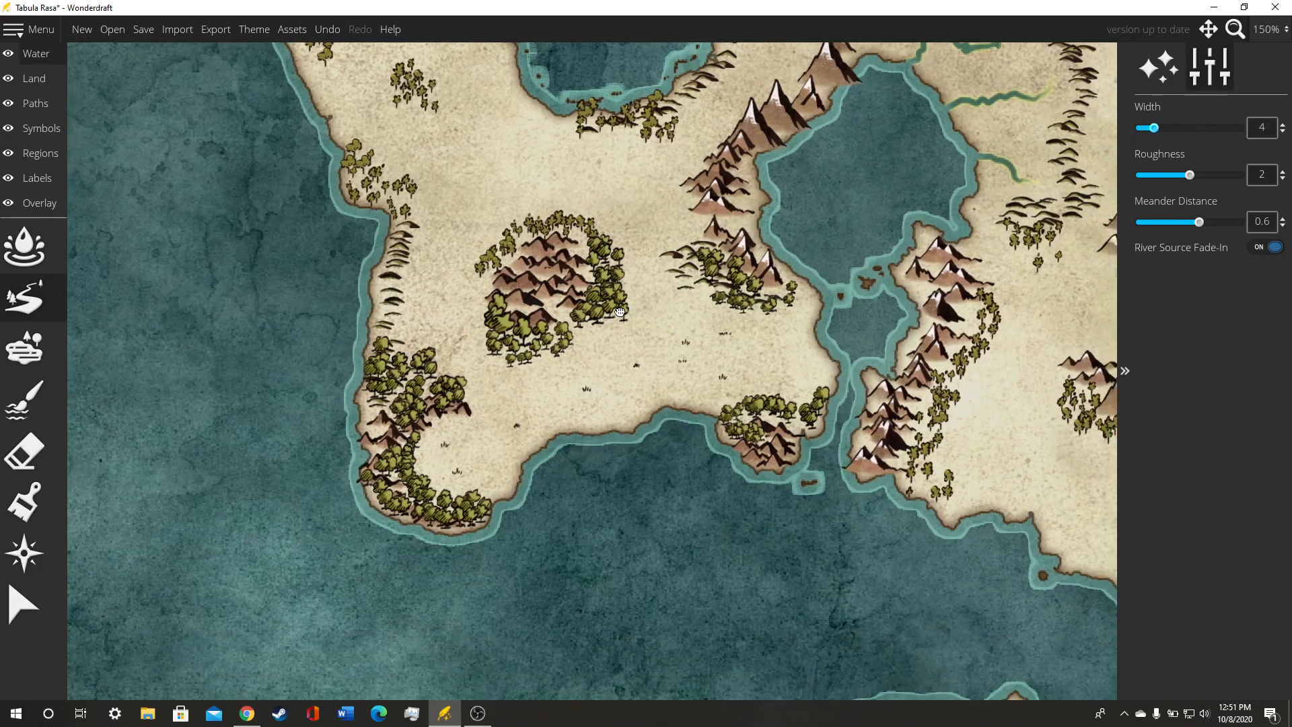
scroll(700, 331, up, 1)
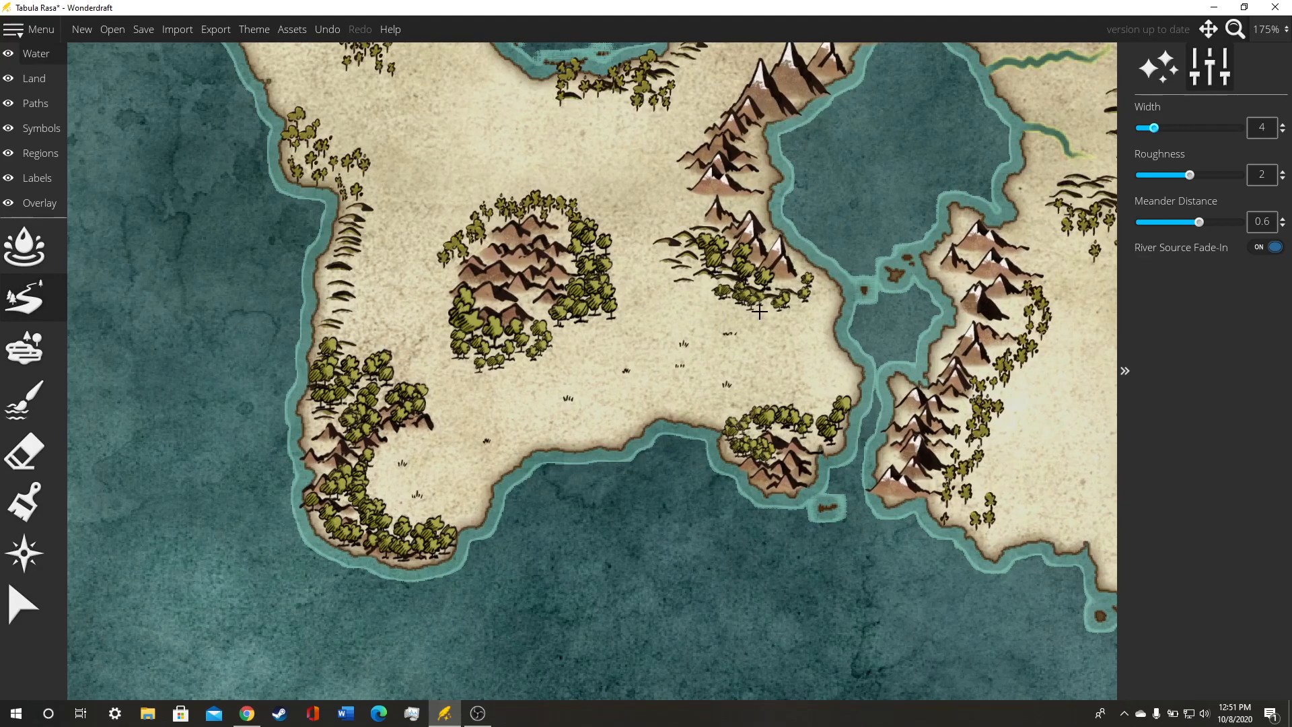
mouse_move(758, 309)
mouse_down()
mouse_move(749, 350)
mouse_move(775, 365)
mouse_move(800, 371)
mouse_move(834, 329)
mouse_up()
mouse_move(706, 289)
mouse_down()
mouse_move(678, 333)
mouse_move(658, 338)
mouse_move(675, 410)
mouse_move(653, 371)
mouse_move(708, 350)
mouse_up()
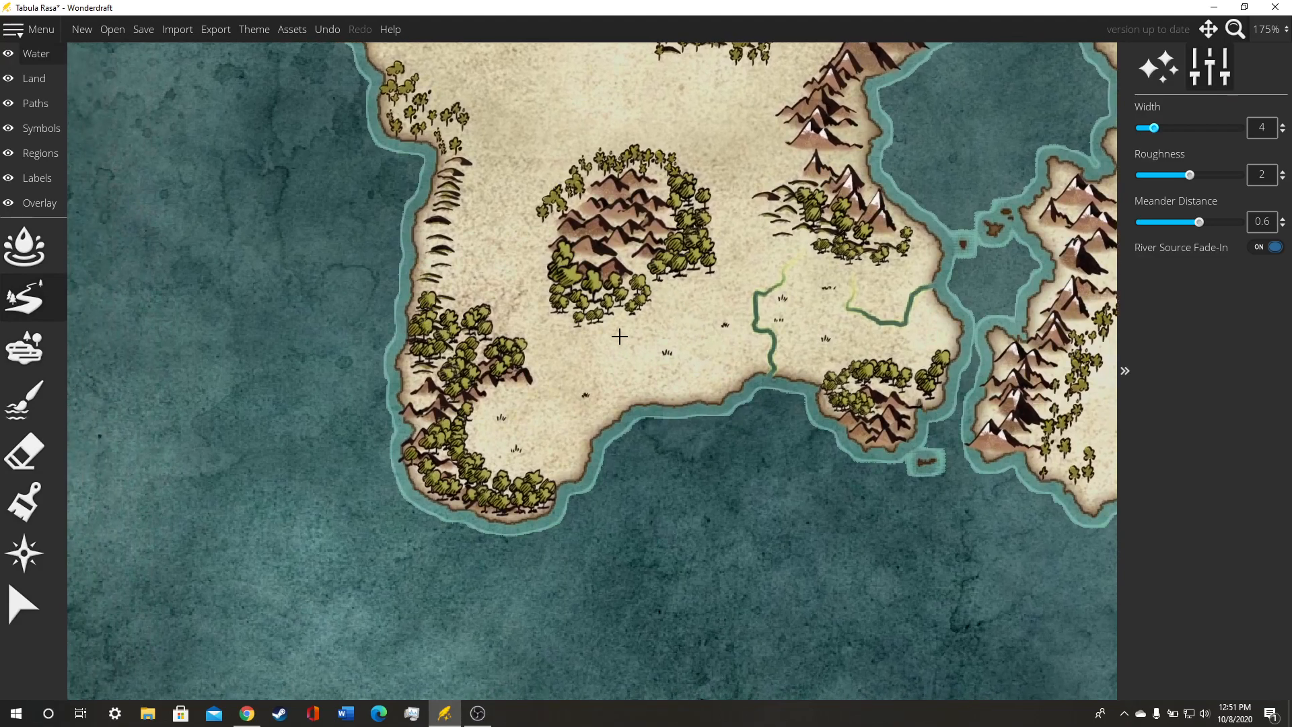
Step: Draw a river from the central forested mountains to the southern coast, and a tributary from the southeastern forest into the smaller lake's river
mouse_move(632, 264)
mouse_down()
mouse_move(657, 302)
mouse_move(630, 360)
mouse_move(645, 378)
mouse_move(633, 405)
mouse_up()
drag(754, 389, 682, 375)
drag(807, 340, 827, 315)
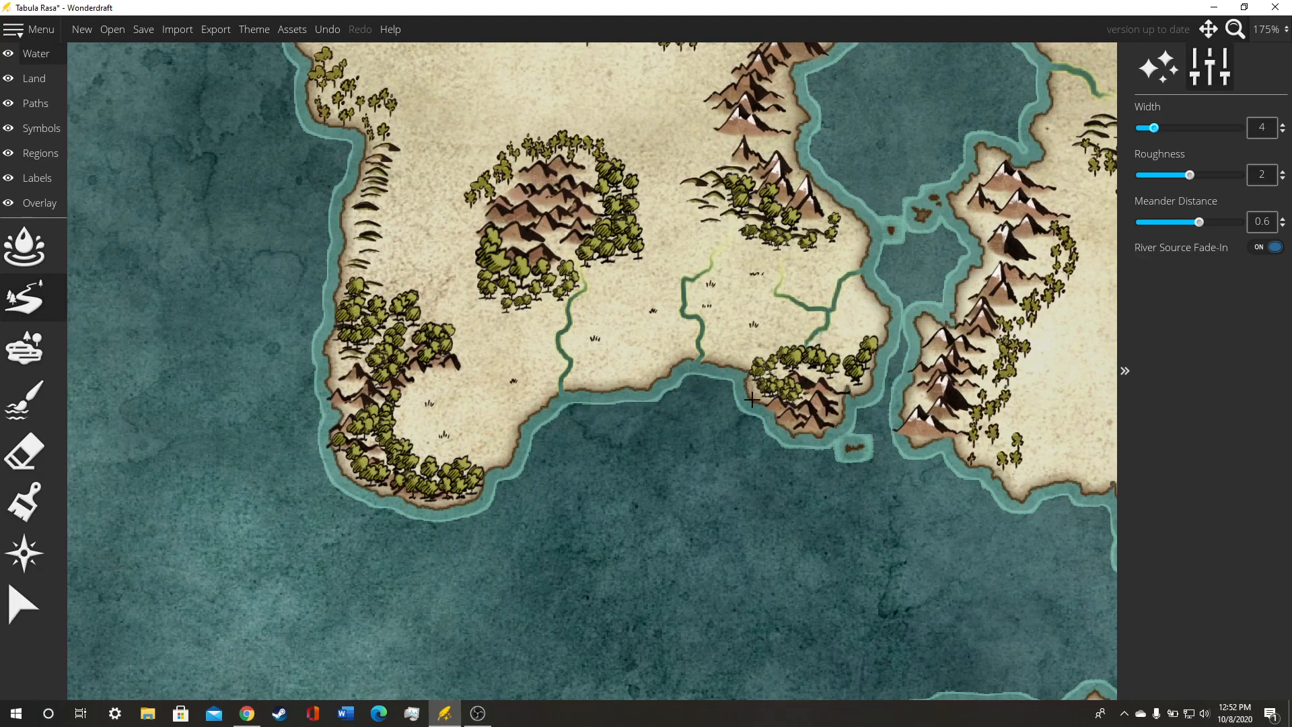
Step: Draw a short river to the coast on the southwestern peninsula and a longer one from the central mountains to the western coast
drag(692, 365, 811, 342)
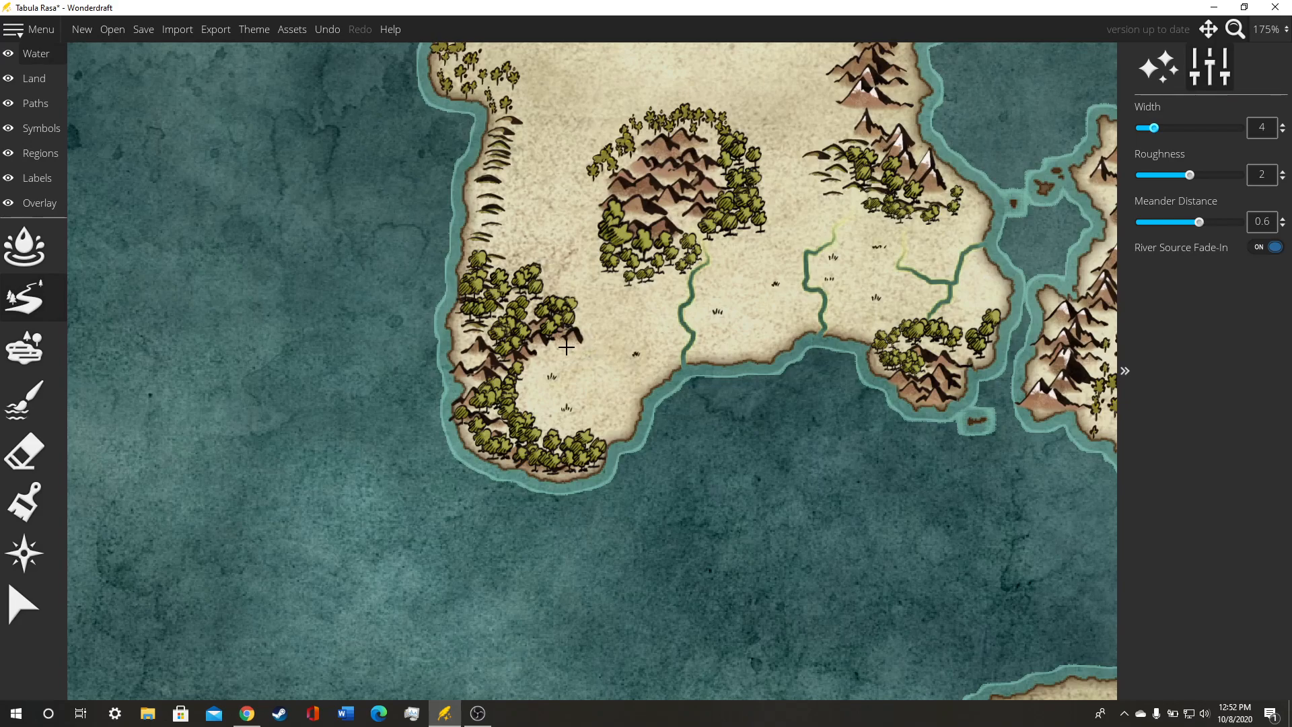
mouse_move(567, 355)
mouse_down()
mouse_move(576, 380)
mouse_move(640, 398)
mouse_up()
drag(651, 343, 691, 464)
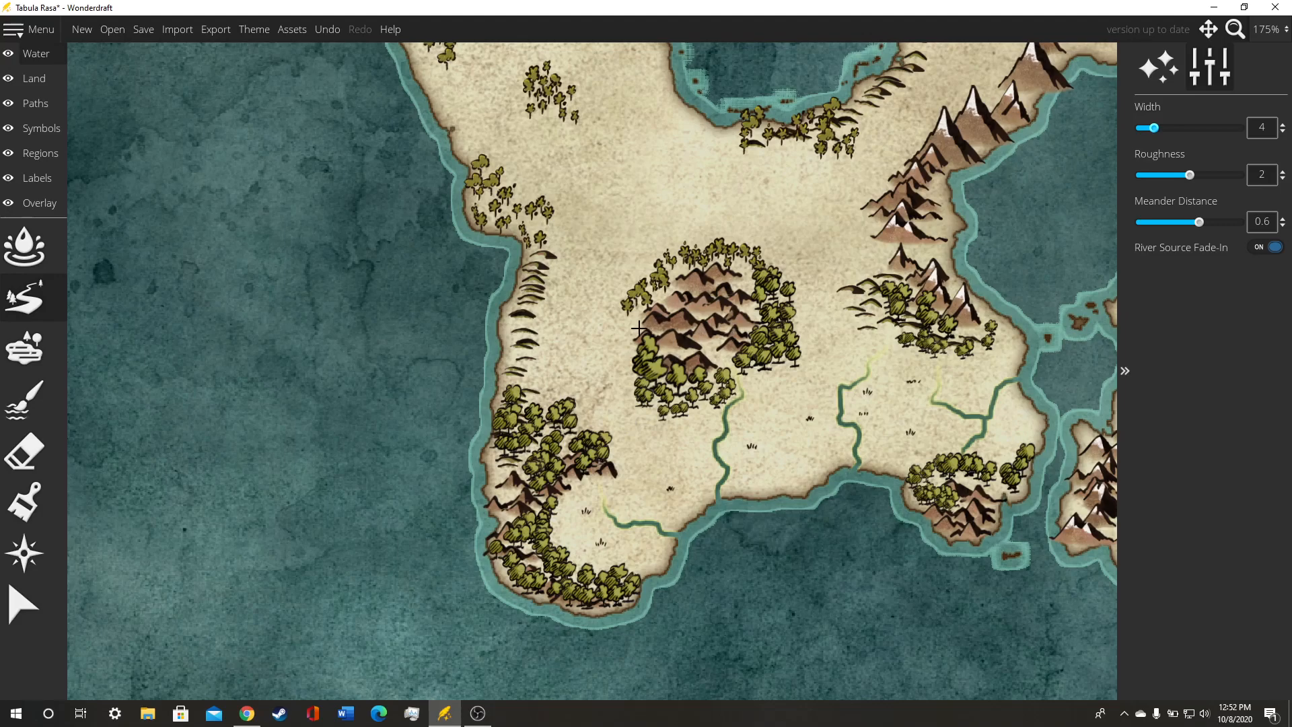
drag(647, 287, 631, 369)
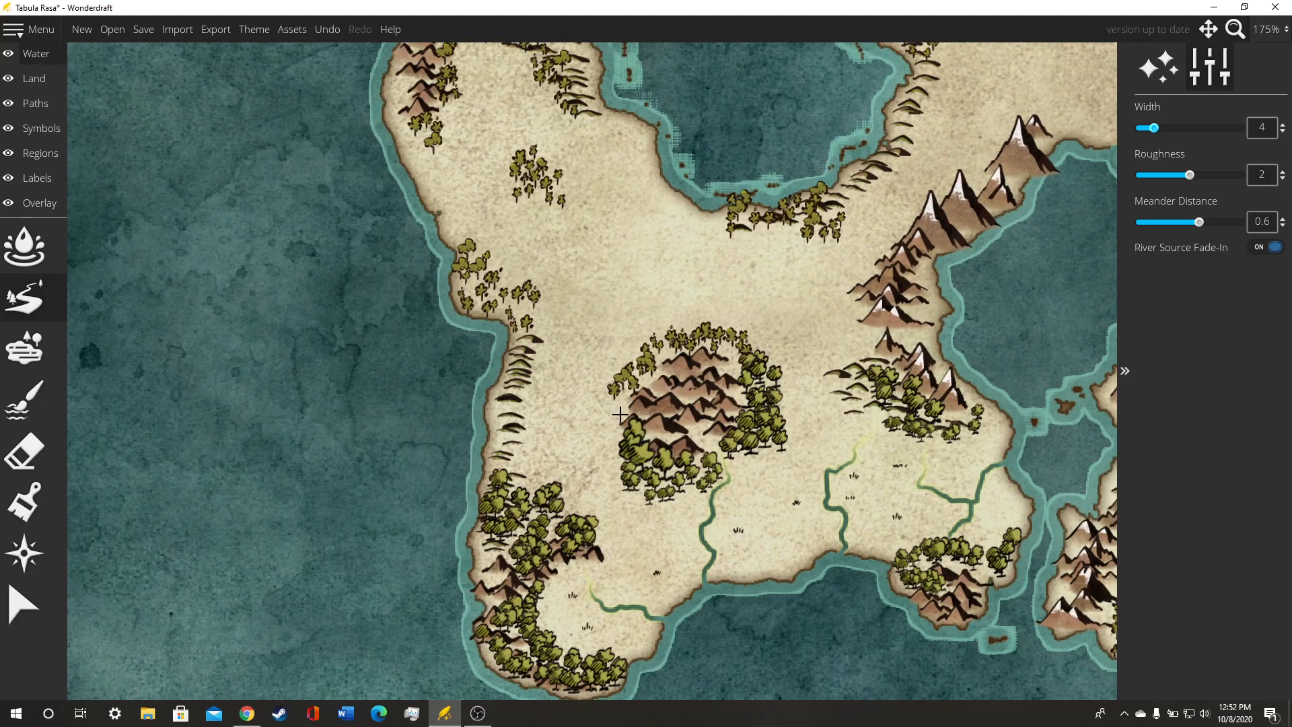
mouse_move(619, 412)
mouse_down()
mouse_move(547, 382)
mouse_move(567, 304)
mouse_move(556, 276)
mouse_move(487, 296)
mouse_move(475, 323)
mouse_up()
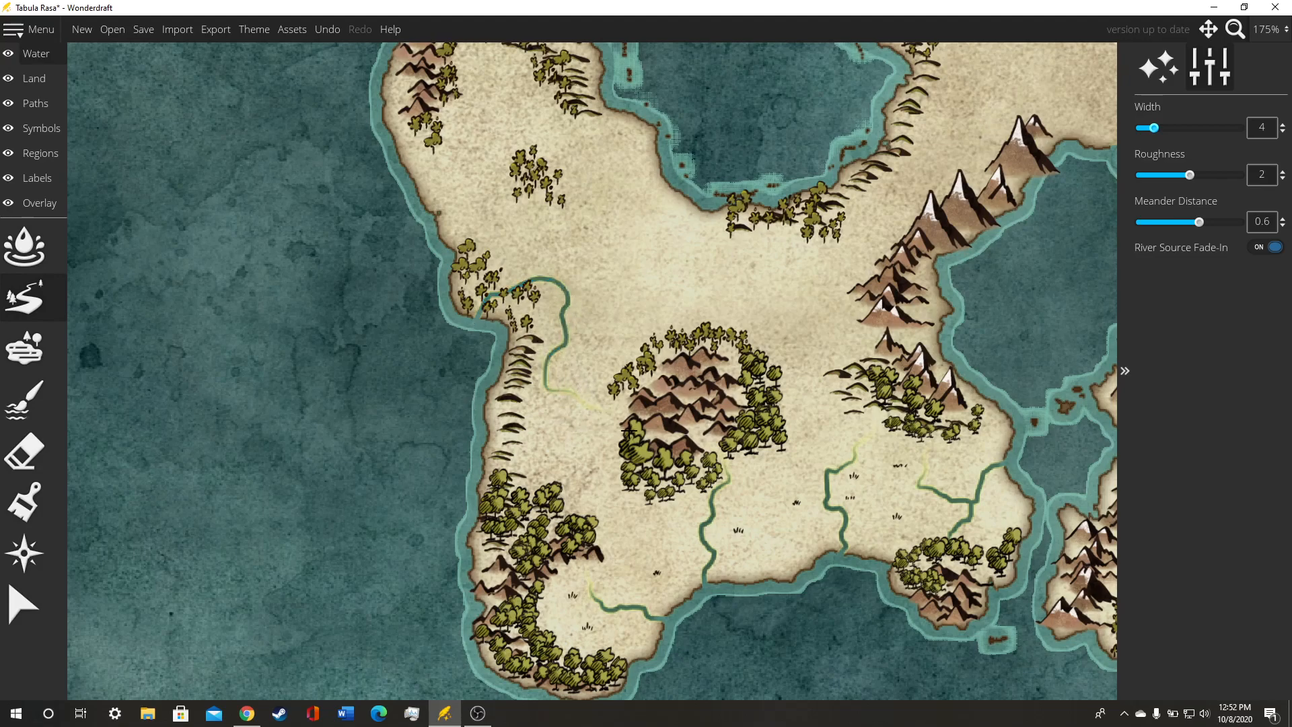
Step: Add two tributaries of width 4 to the western coast river, one from the southwestern forest and one from north of the central mountains
drag(591, 433, 598, 331)
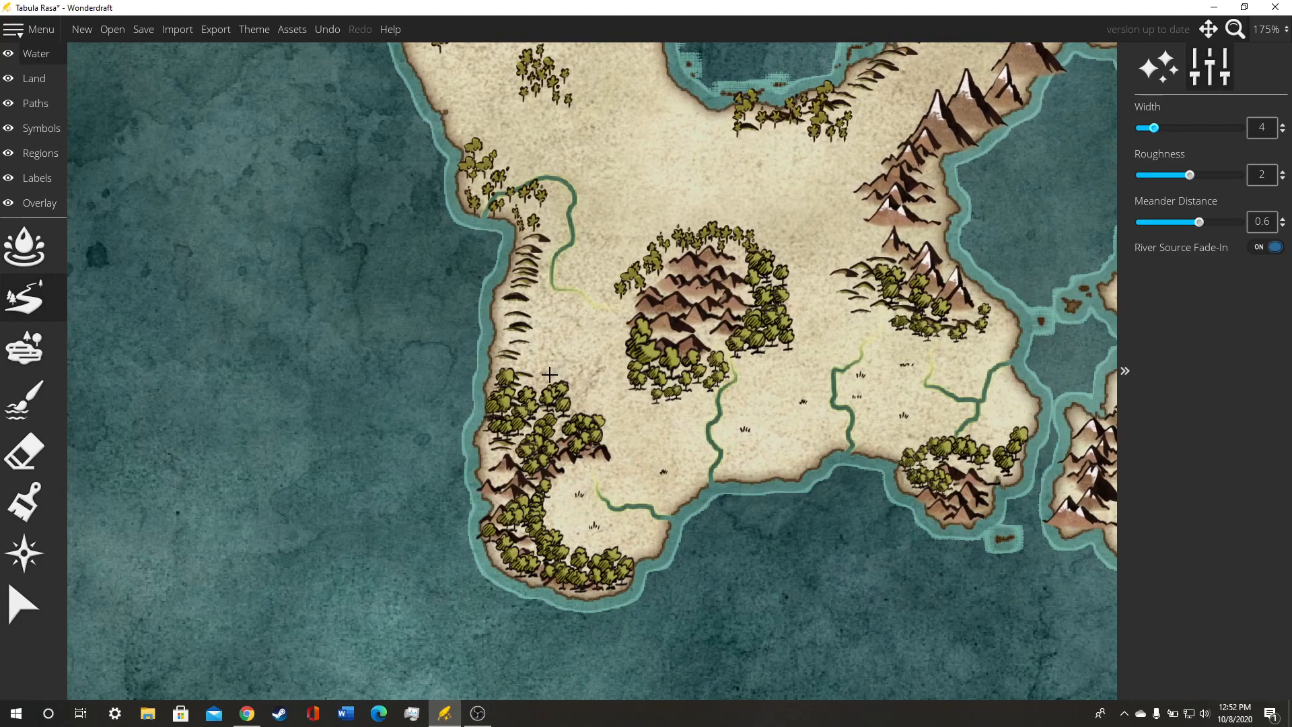
mouse_move(548, 375)
mouse_down()
mouse_move(566, 337)
mouse_move(553, 285)
mouse_up()
drag(591, 336, 528, 470)
drag(633, 295, 644, 384)
mouse_move(612, 470)
mouse_down()
mouse_move(584, 429)
mouse_move(493, 415)
mouse_up()
drag(524, 339, 639, 363)
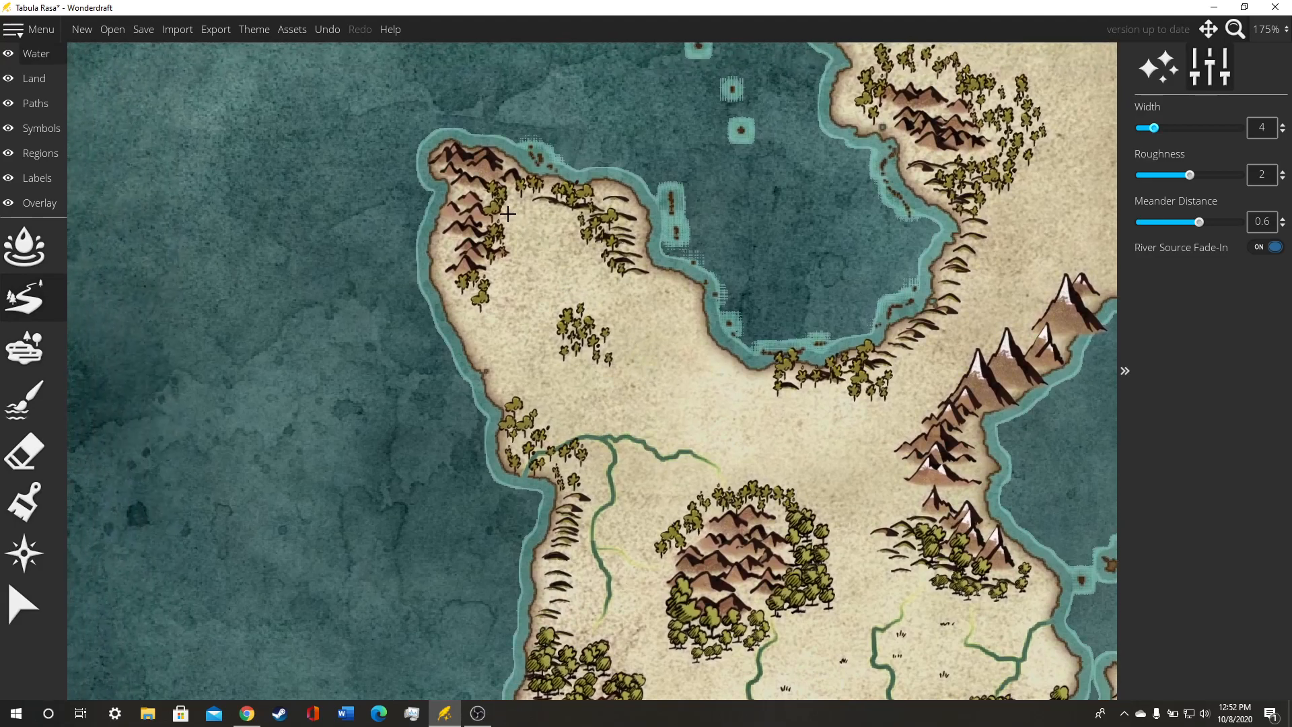
Step: Draw a river from the northwestern peninsula's mountains to the western coast, with a tributary joining from the east
mouse_move(538, 211)
mouse_down()
mouse_move(537, 277)
mouse_move(483, 371)
mouse_up()
mouse_move(598, 273)
mouse_down()
mouse_move(543, 286)
mouse_move(513, 266)
mouse_move(526, 290)
mouse_up()
Step: Draw a river along the snowy mountains northwest of the large lake to the bay's southern shore, and add a tributary from the mountains' western side
mouse_move(844, 290)
mouse_down()
mouse_move(801, 288)
mouse_move(718, 327)
mouse_move(664, 237)
mouse_up()
scroll(688, 279, down, 1)
drag(776, 311, 638, 312)
mouse_move(662, 271)
mouse_down()
mouse_move(631, 231)
mouse_move(642, 280)
mouse_move(544, 357)
mouse_move(420, 362)
mouse_move(399, 332)
mouse_up()
scroll(631, 232, up, 2)
scroll(631, 235, down, 2)
scroll(631, 235, up, 1)
mouse_move(555, 397)
mouse_down()
mouse_move(534, 366)
mouse_move(489, 367)
mouse_up()
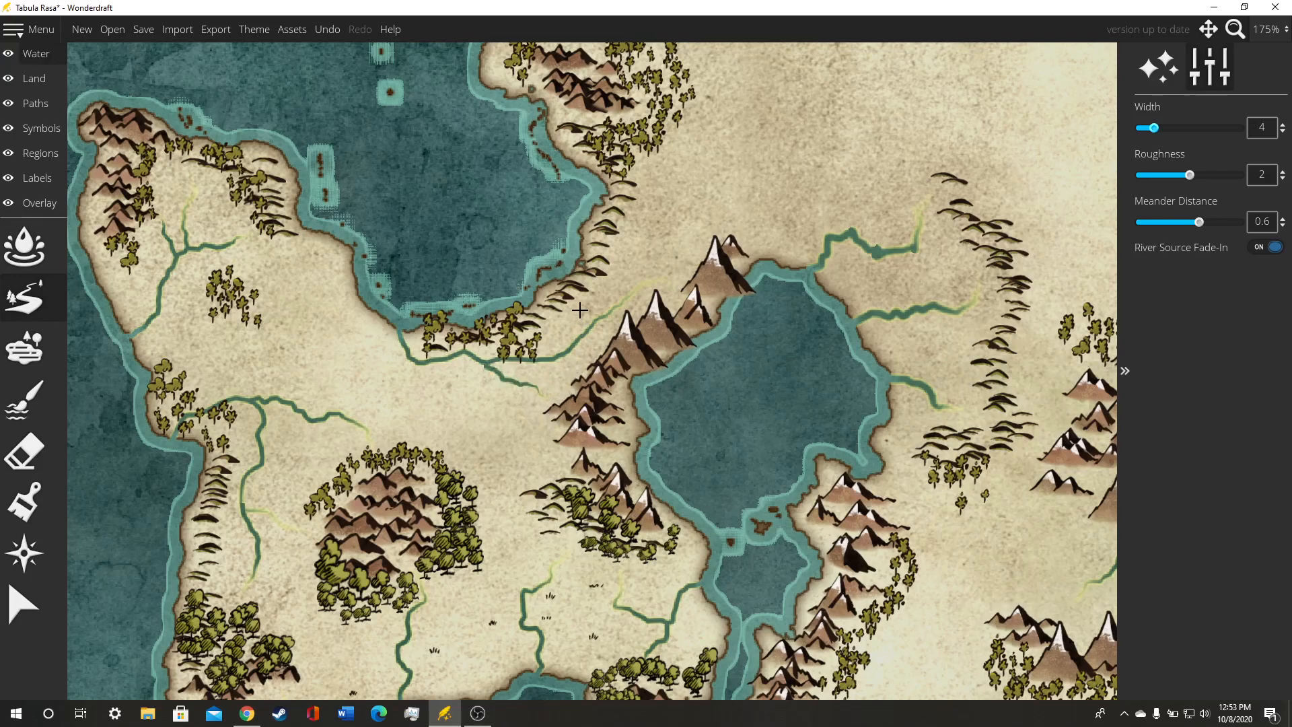
Step: Add two tributaries of width 4 to the bay river, from the coastal hills and from north of the snowy mountains
drag(564, 314, 546, 360)
mouse_move(691, 222)
mouse_down()
mouse_move(662, 314)
mouse_move(569, 409)
mouse_up()
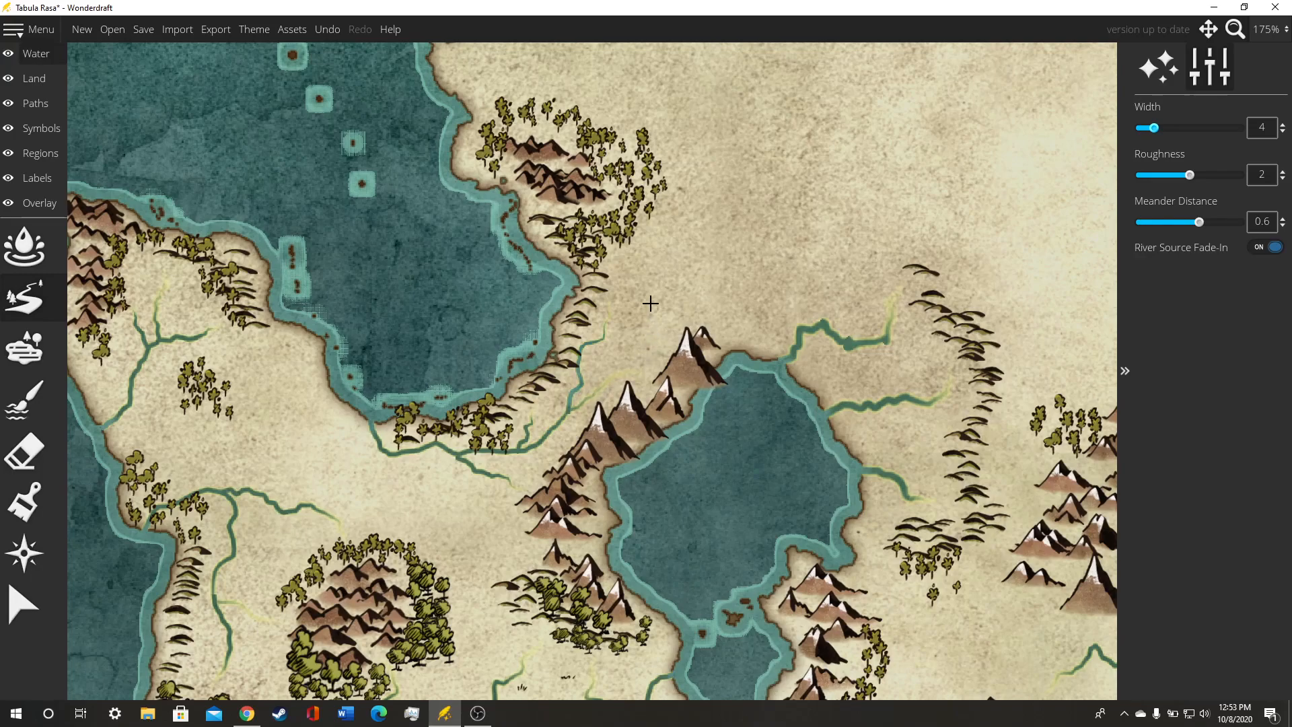
mouse_move(670, 346)
mouse_down()
mouse_move(611, 346)
mouse_move(583, 366)
mouse_up()
Step: Draw a river from the forest east of the bay into the large lake's northern end, with a second short branch from the forest
drag(698, 222, 671, 400)
scroll(671, 400, down, 2)
scroll(703, 374, up, 1)
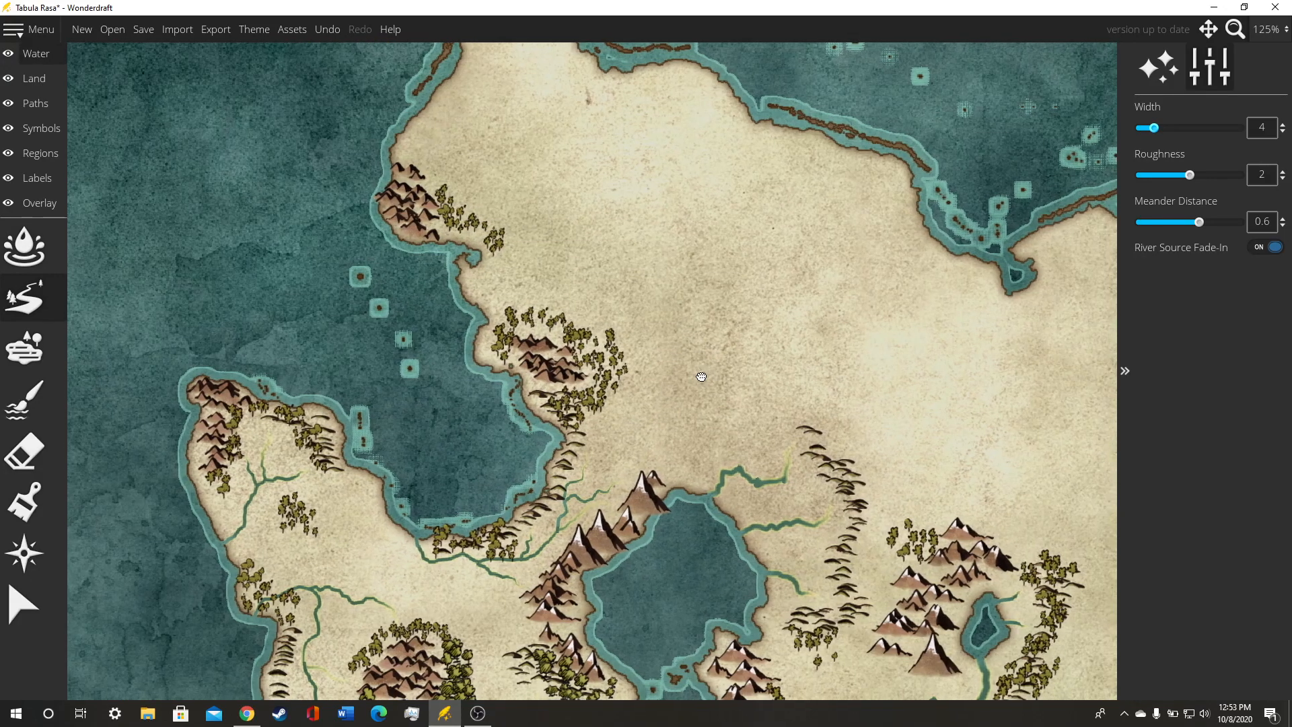
scroll(646, 347, up, 1)
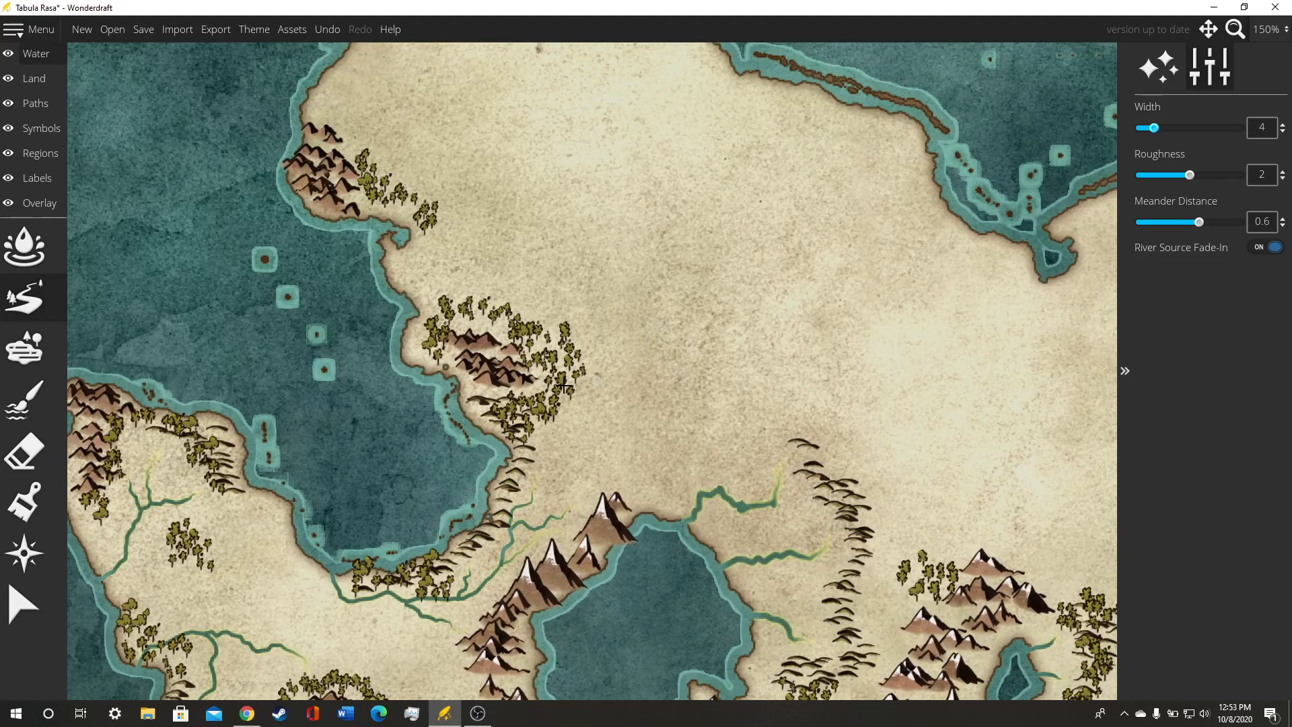
mouse_move(557, 407)
mouse_down()
mouse_move(620, 441)
mouse_move(643, 519)
mouse_up()
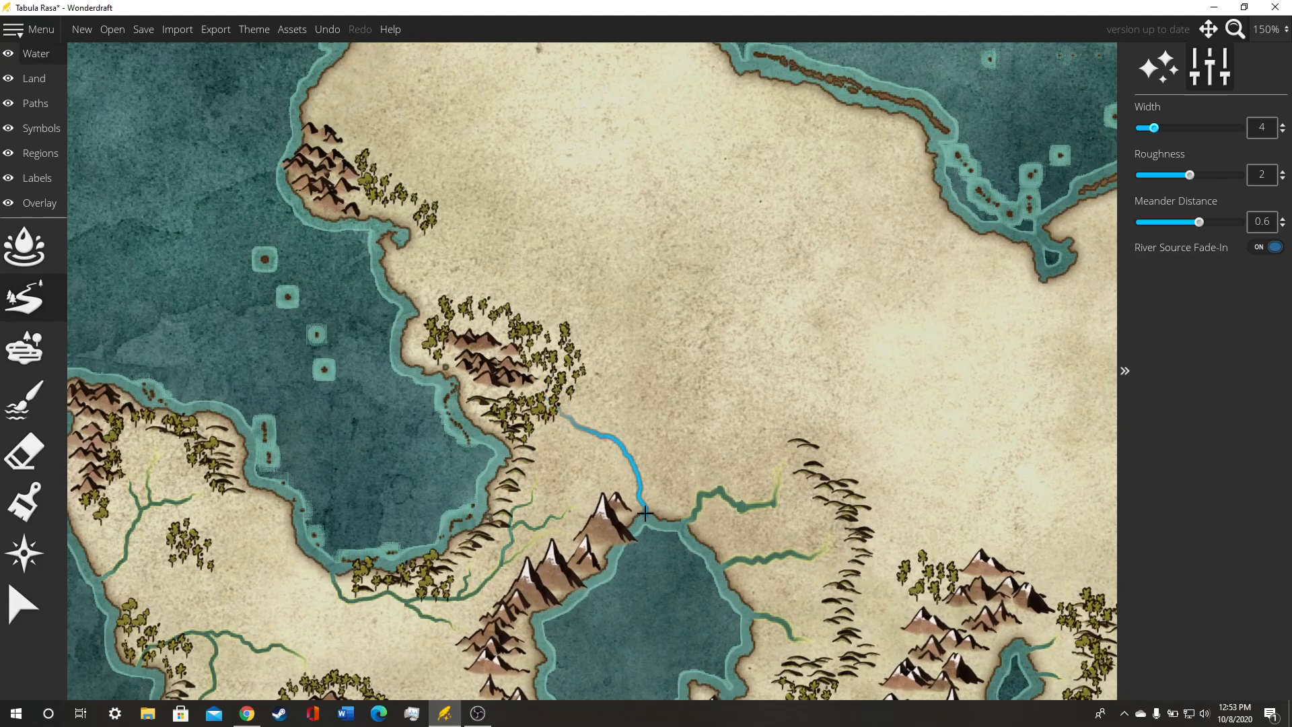
mouse_move(570, 381)
mouse_down()
mouse_move(611, 404)
mouse_move(613, 437)
mouse_up()
Step: Draw a short river of width 4 from the north side of the forested mountains east of the bay to the small coastal inlet
drag(706, 443, 693, 302)
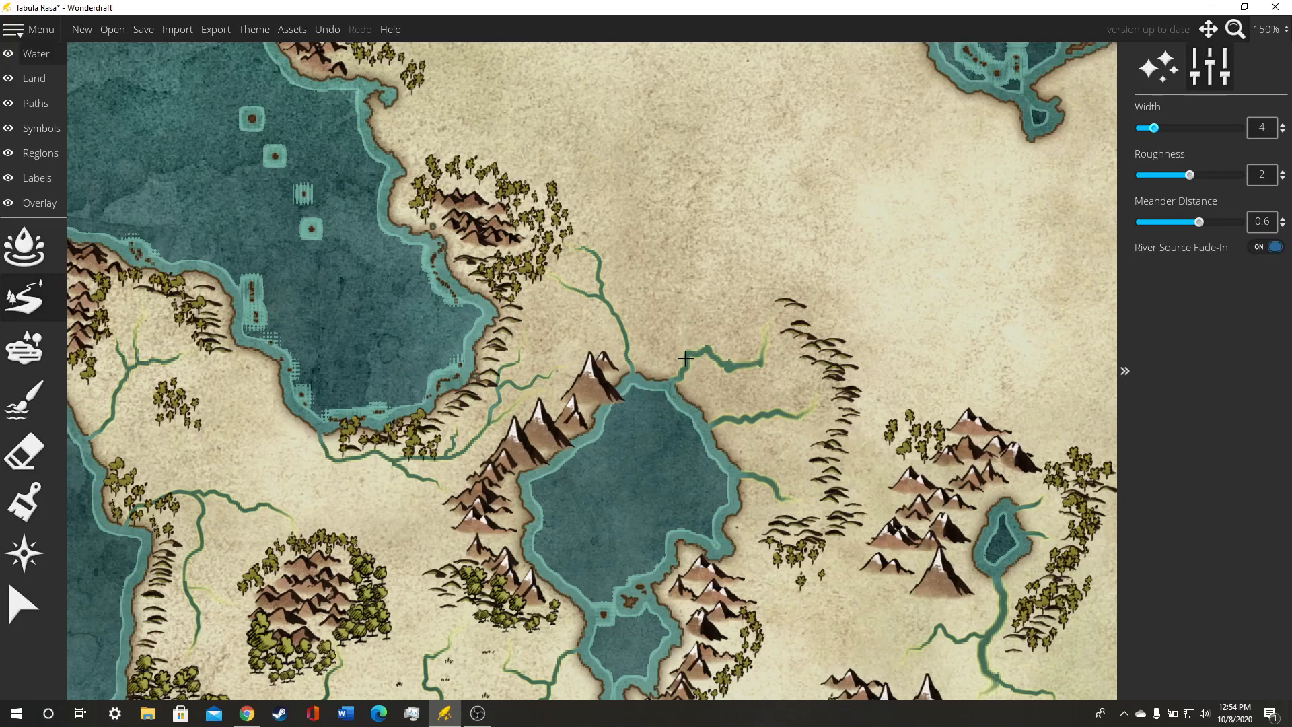
scroll(674, 394, down, 1)
drag(679, 275, 613, 481)
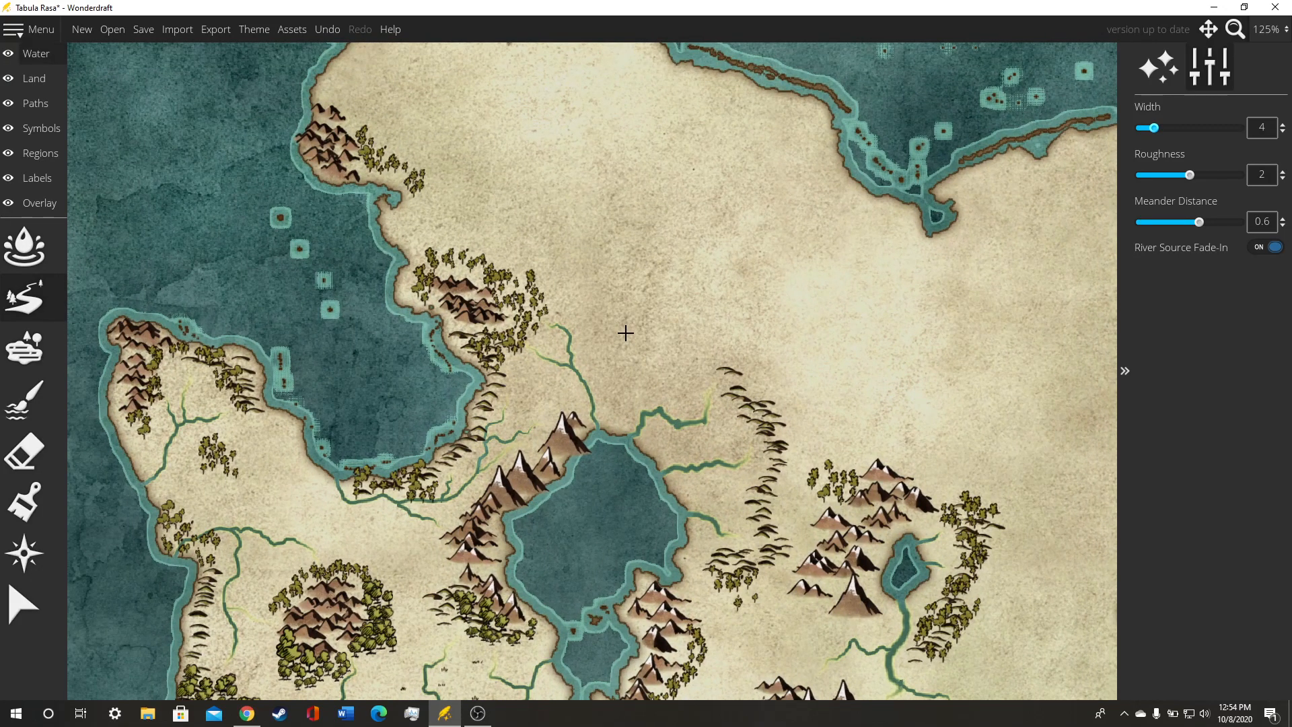
drag(541, 195, 545, 278)
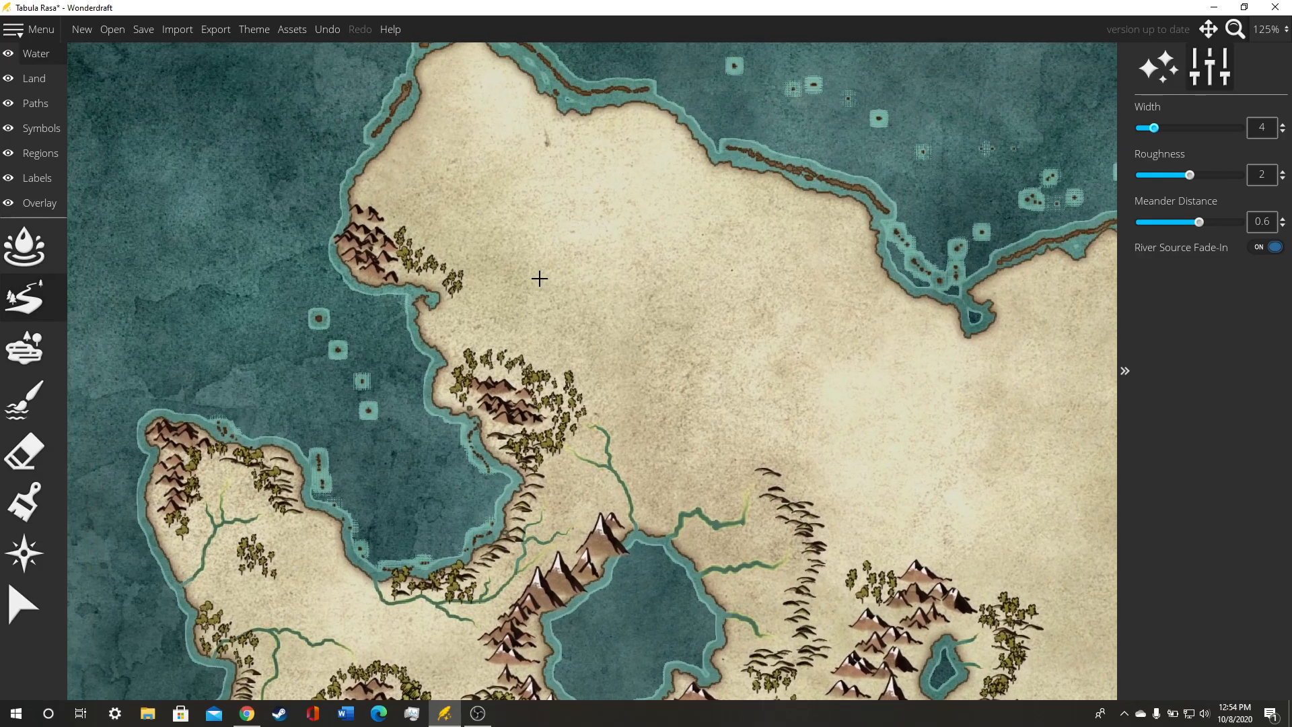
scroll(496, 321, up, 2)
mouse_move(484, 390)
mouse_down()
mouse_move(473, 340)
mouse_move(408, 301)
mouse_up()
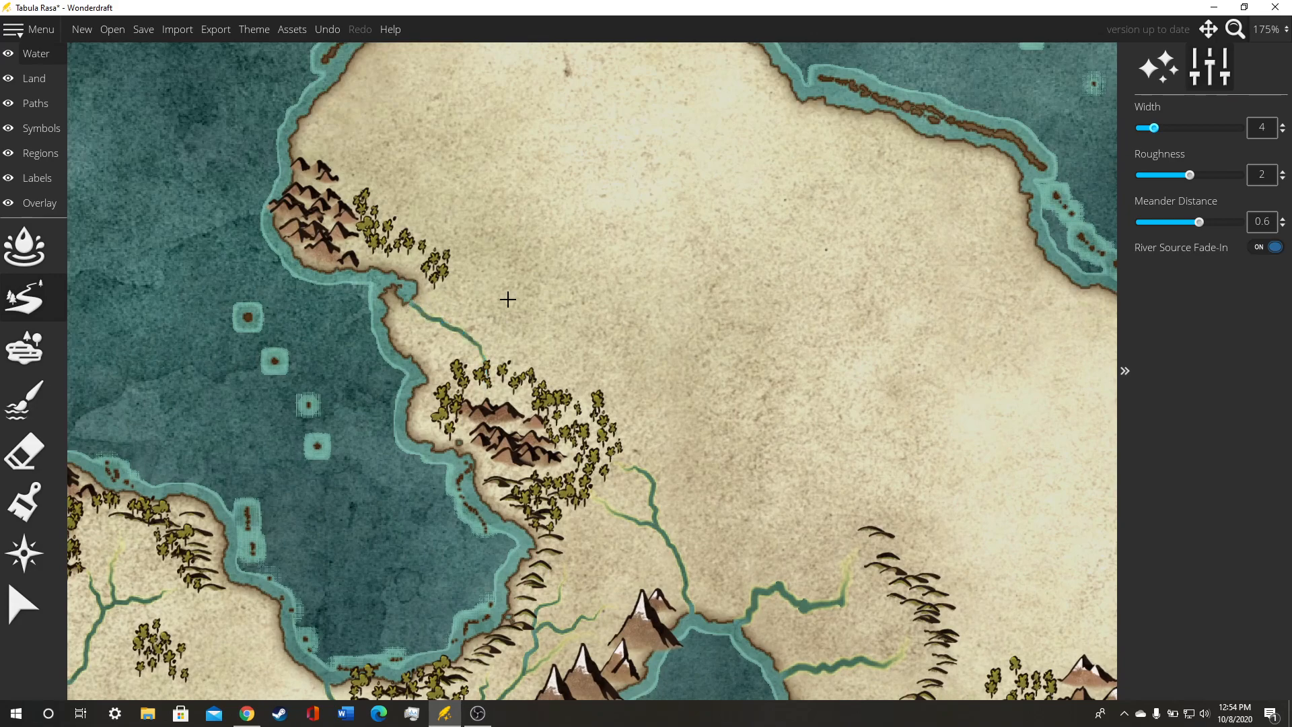
drag(515, 170, 719, 326)
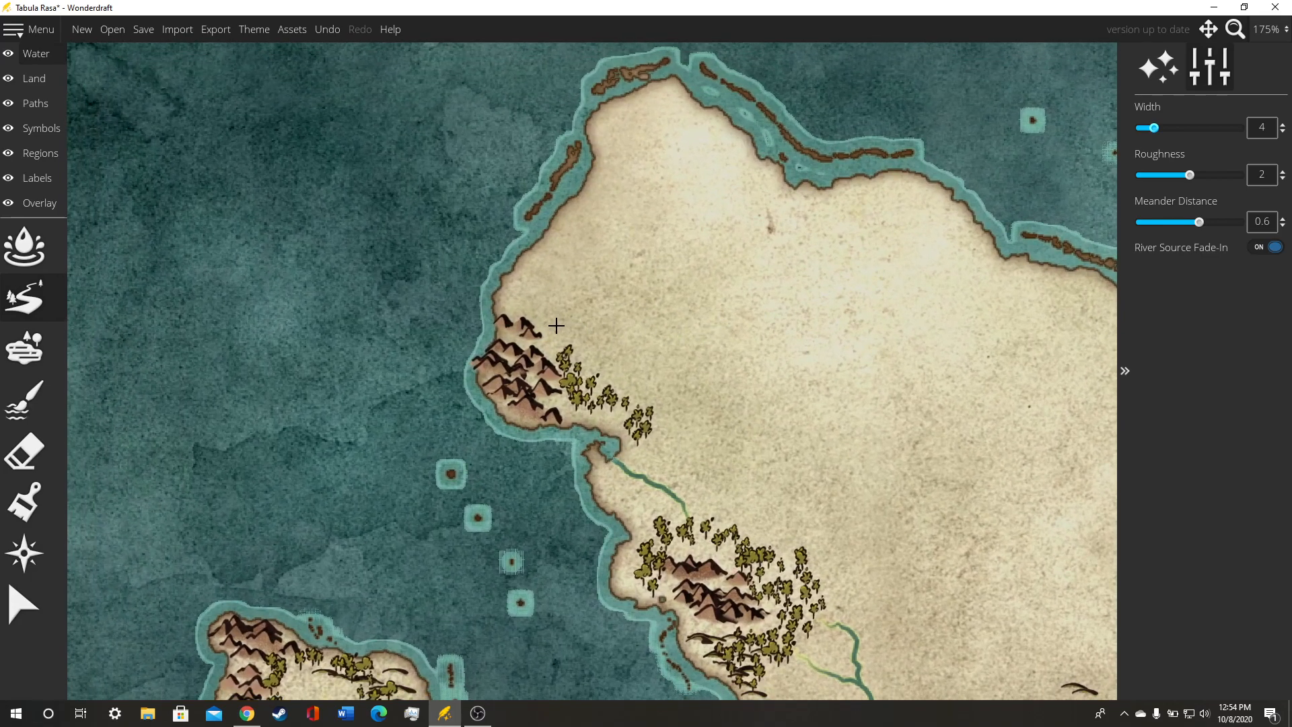
mouse_move(548, 335)
mouse_down()
mouse_move(587, 278)
mouse_move(573, 257)
mouse_move(619, 241)
mouse_move(625, 218)
mouse_up()
click(332, 31)
click(332, 30)
Step: Draw a river with two source branches from the northern coastal mountains and forest up to the northwestern coast
mouse_move(543, 349)
mouse_down()
mouse_move(573, 323)
mouse_move(533, 246)
mouse_up()
mouse_move(570, 380)
mouse_down()
mouse_move(602, 365)
mouse_move(619, 331)
mouse_move(565, 297)
mouse_up()
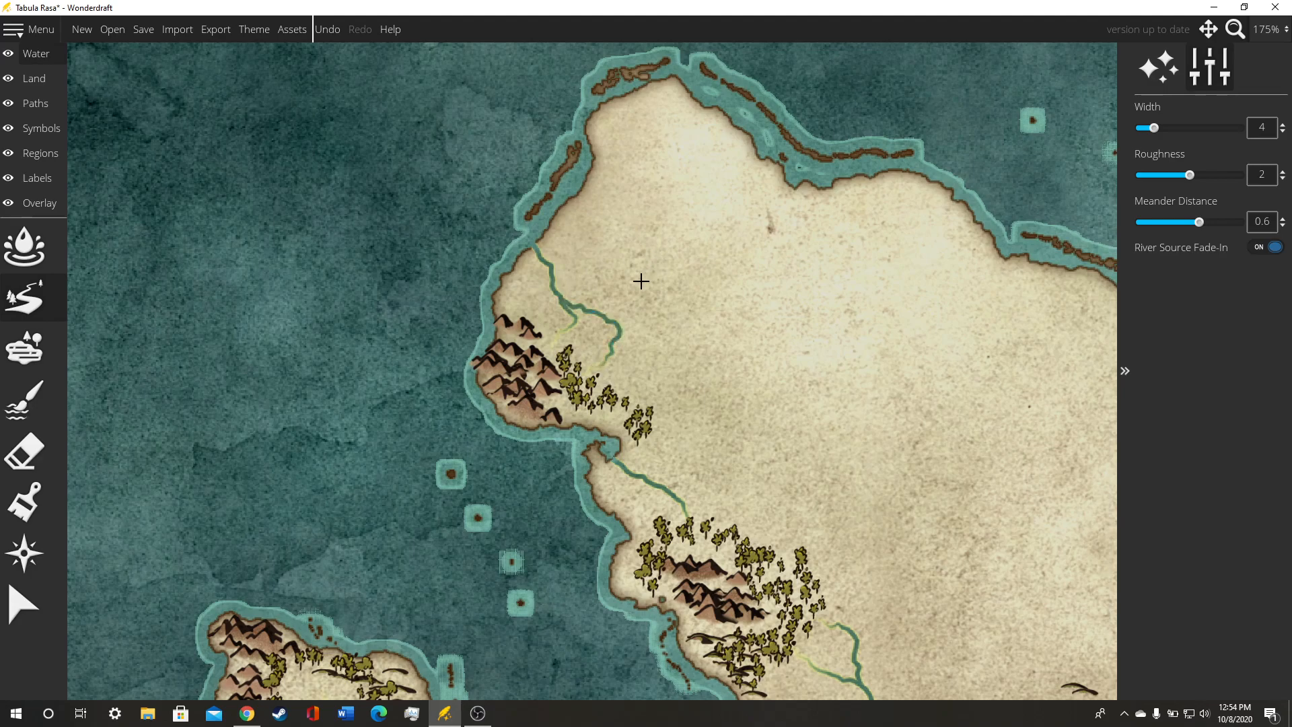
Step: Draw three separate rivers of width 4 to the southern coast, from the southern mountain range and the forest east of the lakes
scroll(675, 297, down, 1)
drag(715, 350, 408, 134)
drag(623, 310, 380, 211)
scroll(454, 250, down, 2)
drag(545, 409, 625, 233)
scroll(620, 440, up, 1)
scroll(621, 440, up, 1)
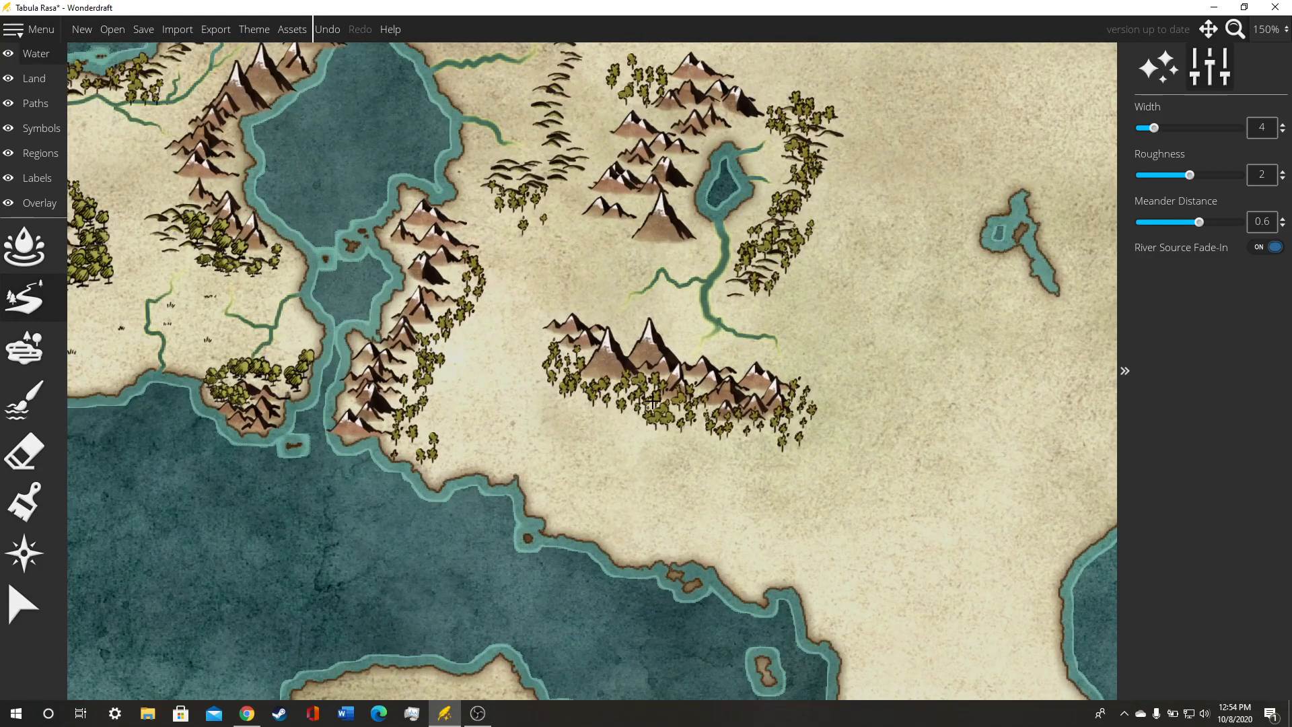
drag(621, 426, 679, 378)
mouse_move(635, 317)
mouse_down()
mouse_move(612, 367)
mouse_move(591, 372)
mouse_move(575, 431)
mouse_up()
mouse_move(707, 374)
mouse_down()
mouse_move(728, 458)
mouse_move(715, 514)
mouse_up()
mouse_move(513, 276)
mouse_down()
mouse_move(543, 326)
mouse_move(523, 434)
mouse_up()
Step: Draw a short river of width 4 from the plain south of the hill chain into the large lake's southeastern corner
scroll(579, 299, up, 2)
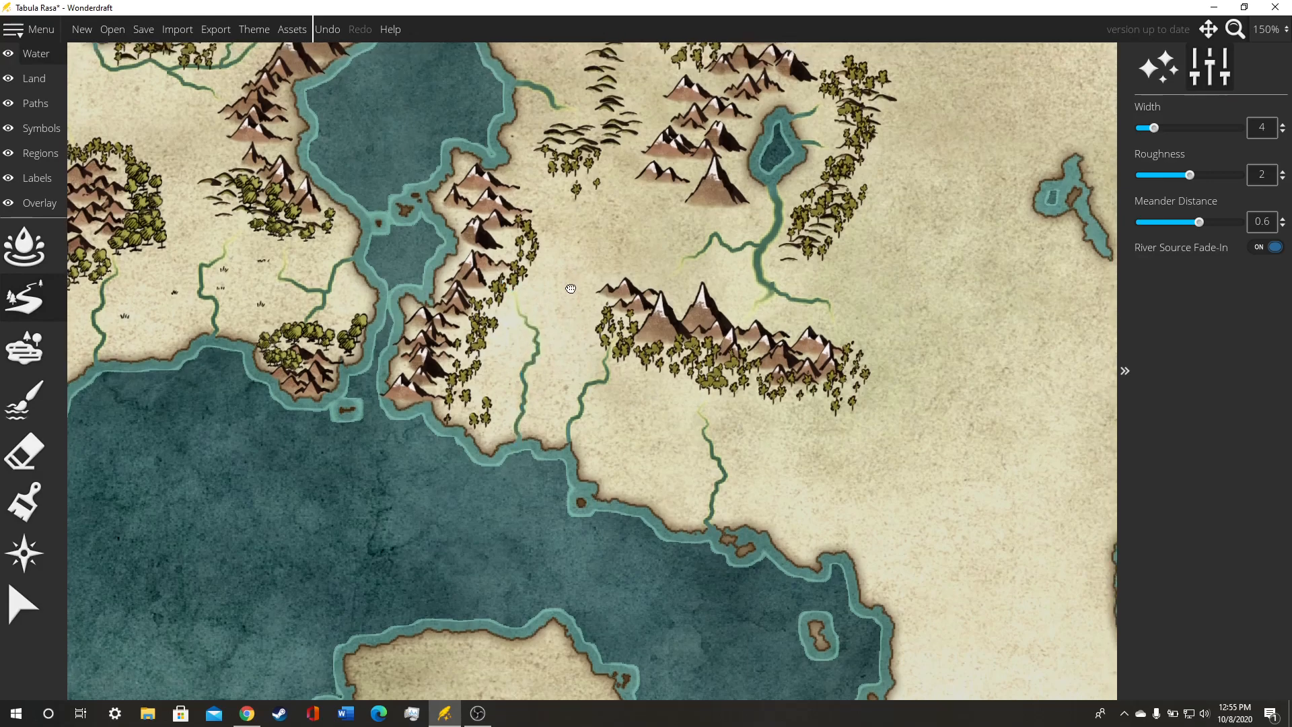
scroll(580, 332, up, 1)
mouse_move(524, 318)
mouse_down()
mouse_move(545, 289)
mouse_move(526, 259)
mouse_move(495, 248)
mouse_up()
Step: Draw a tributary from the central forested mountains north to the river that empties into the bay
scroll(600, 325, down, 1)
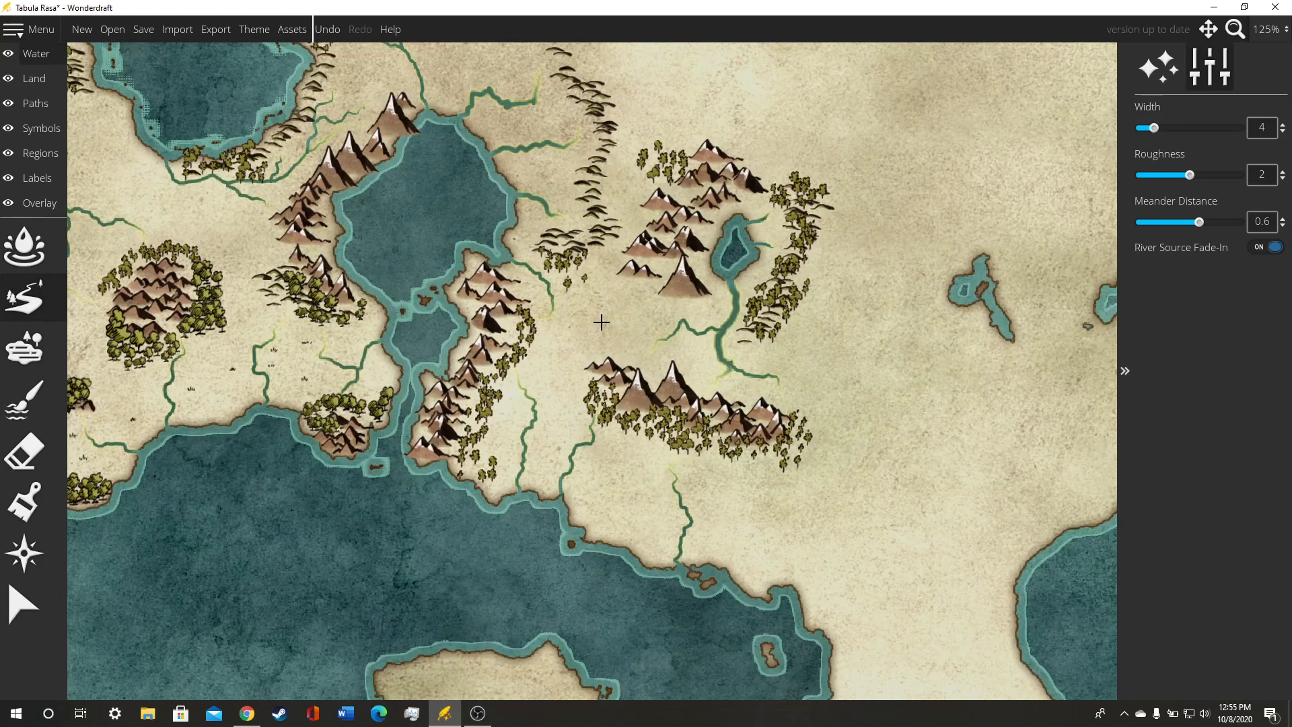
drag(601, 325, 650, 267)
drag(510, 297, 640, 364)
mouse_move(491, 293)
mouse_down()
mouse_move(537, 339)
mouse_move(515, 331)
mouse_move(487, 256)
mouse_up()
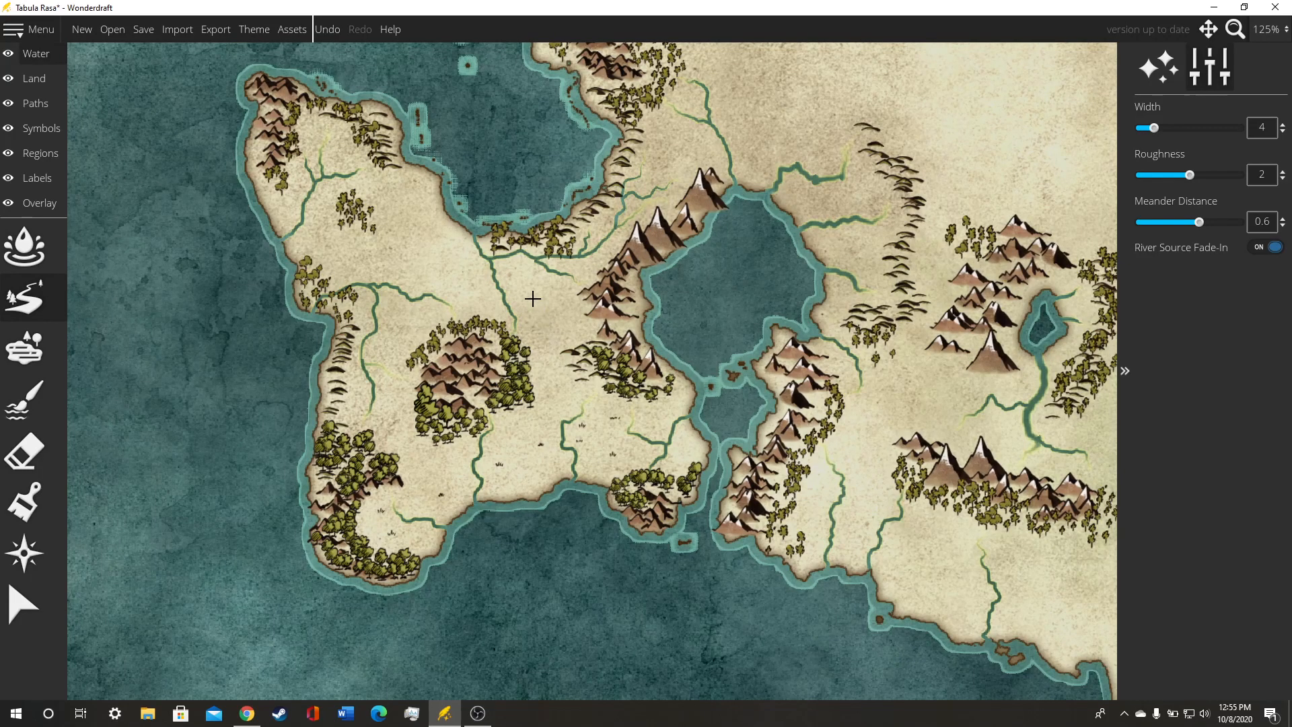
Step: Leave river drawing and activate the brush tool that offers only brush size and roughness settings, with the western land in view
scroll(533, 299, down, 1)
drag(581, 325, 573, 405)
drag(749, 340, 732, 381)
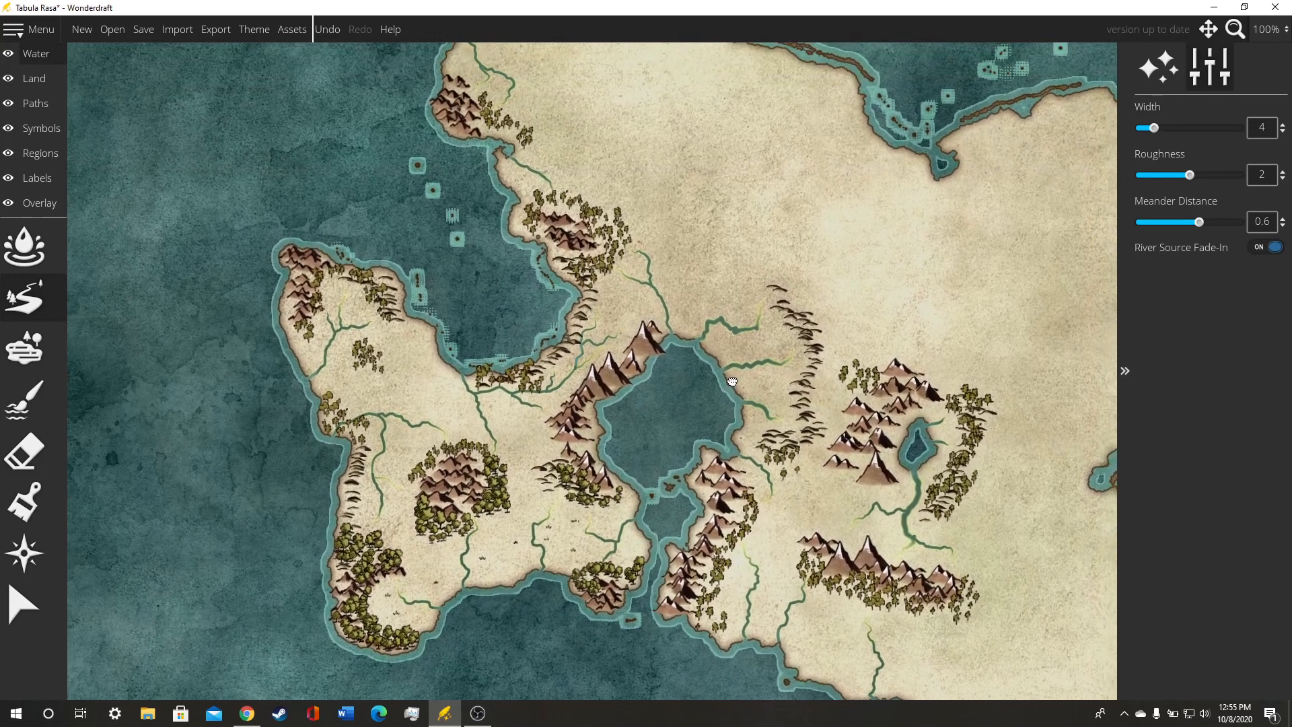
drag(687, 254, 549, 131)
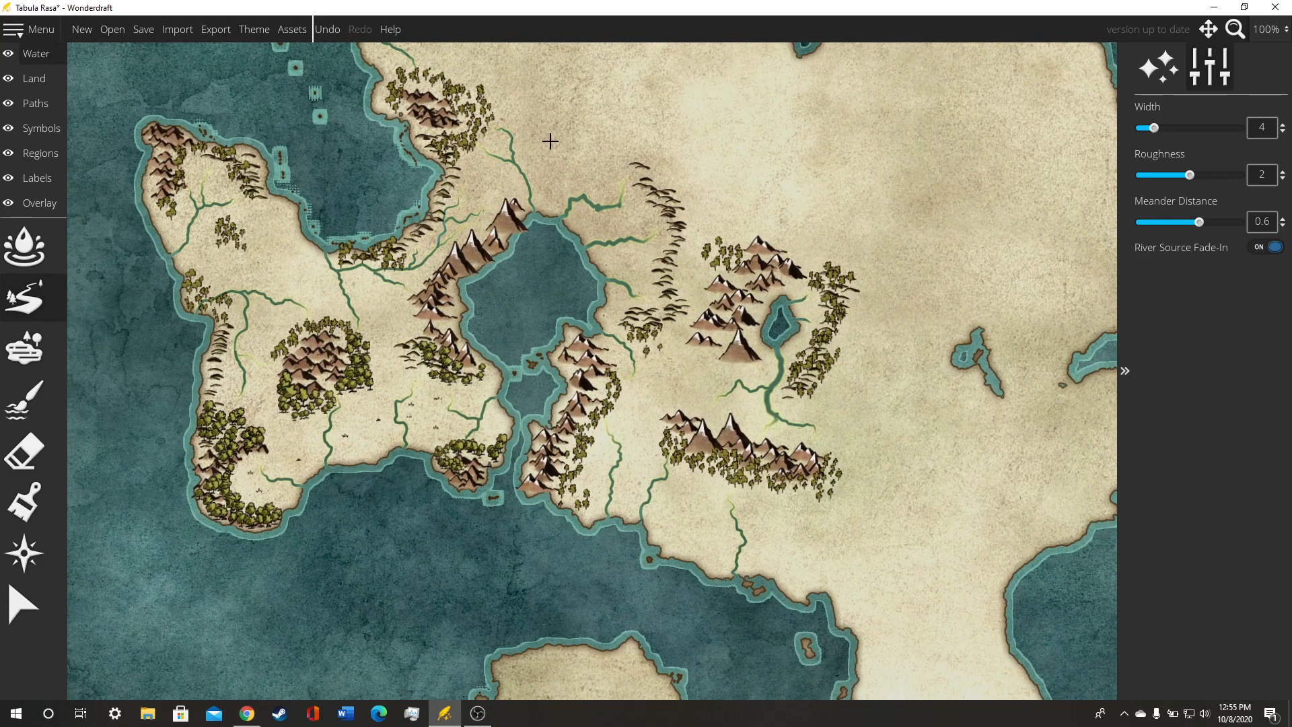
click(26, 348)
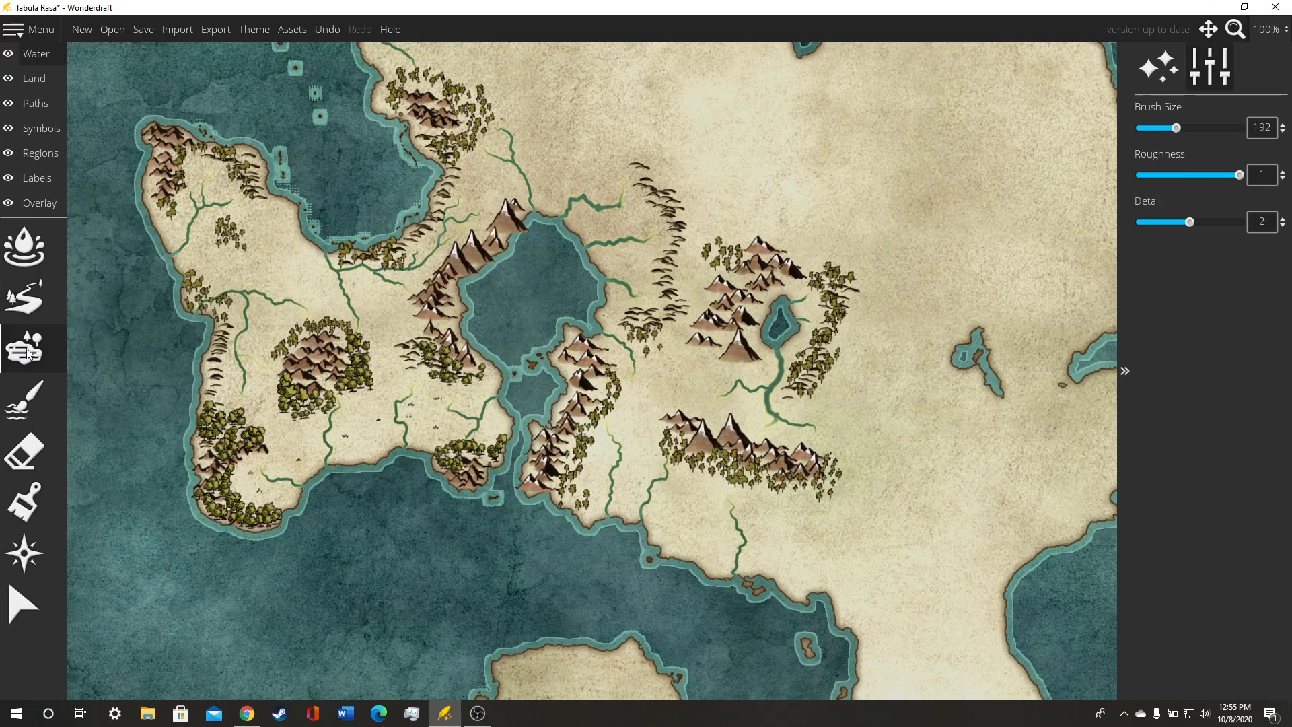
click(30, 386)
drag(479, 256, 639, 336)
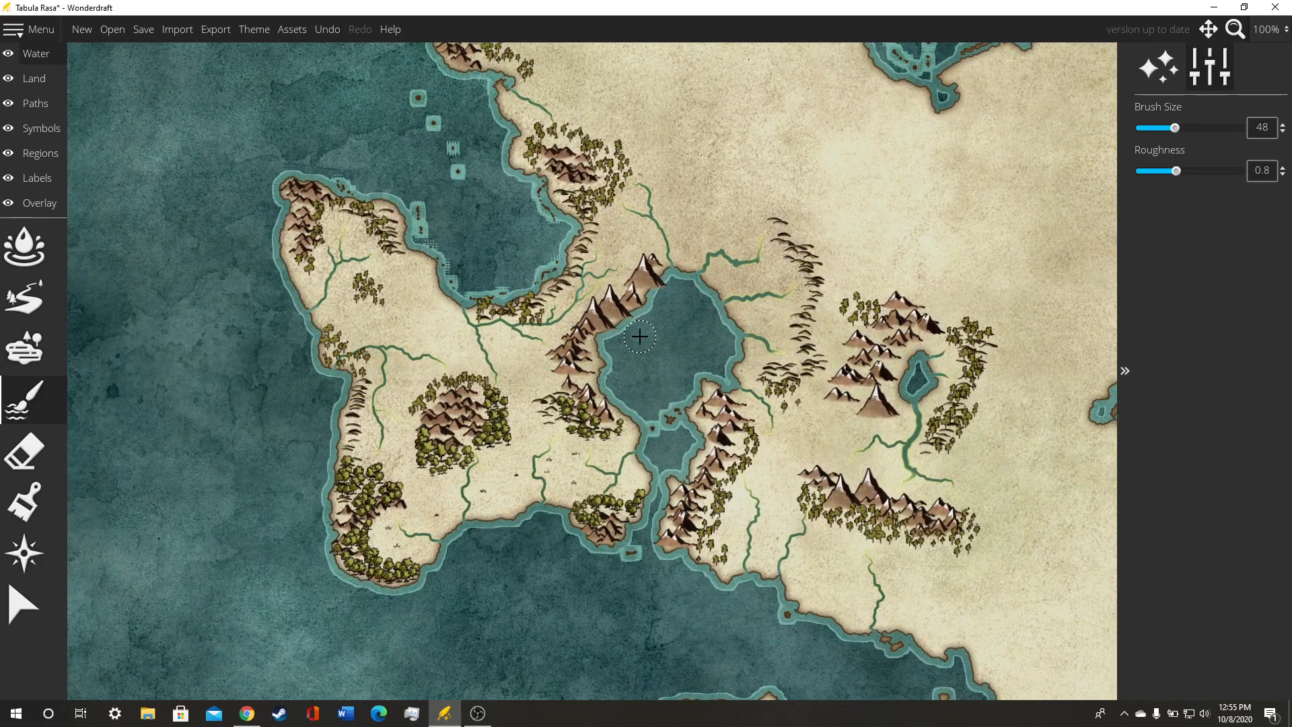